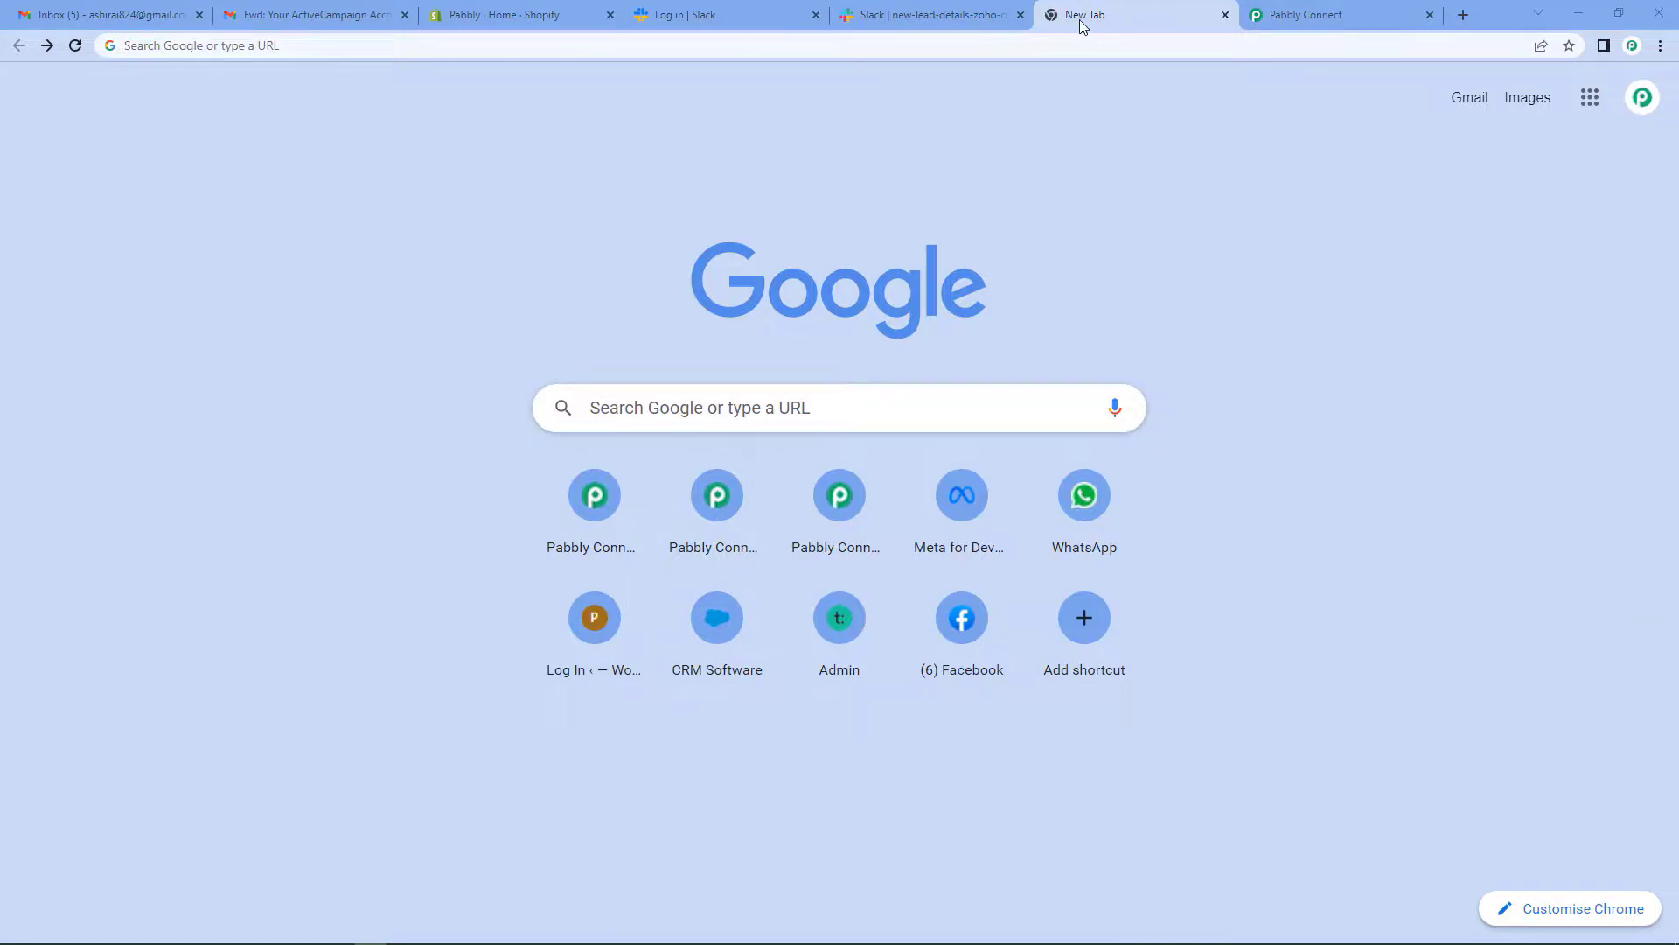
- Load the Pabbly Connect site at pabbly.com/connect in the new Chrome tab
left_click(134, 39)
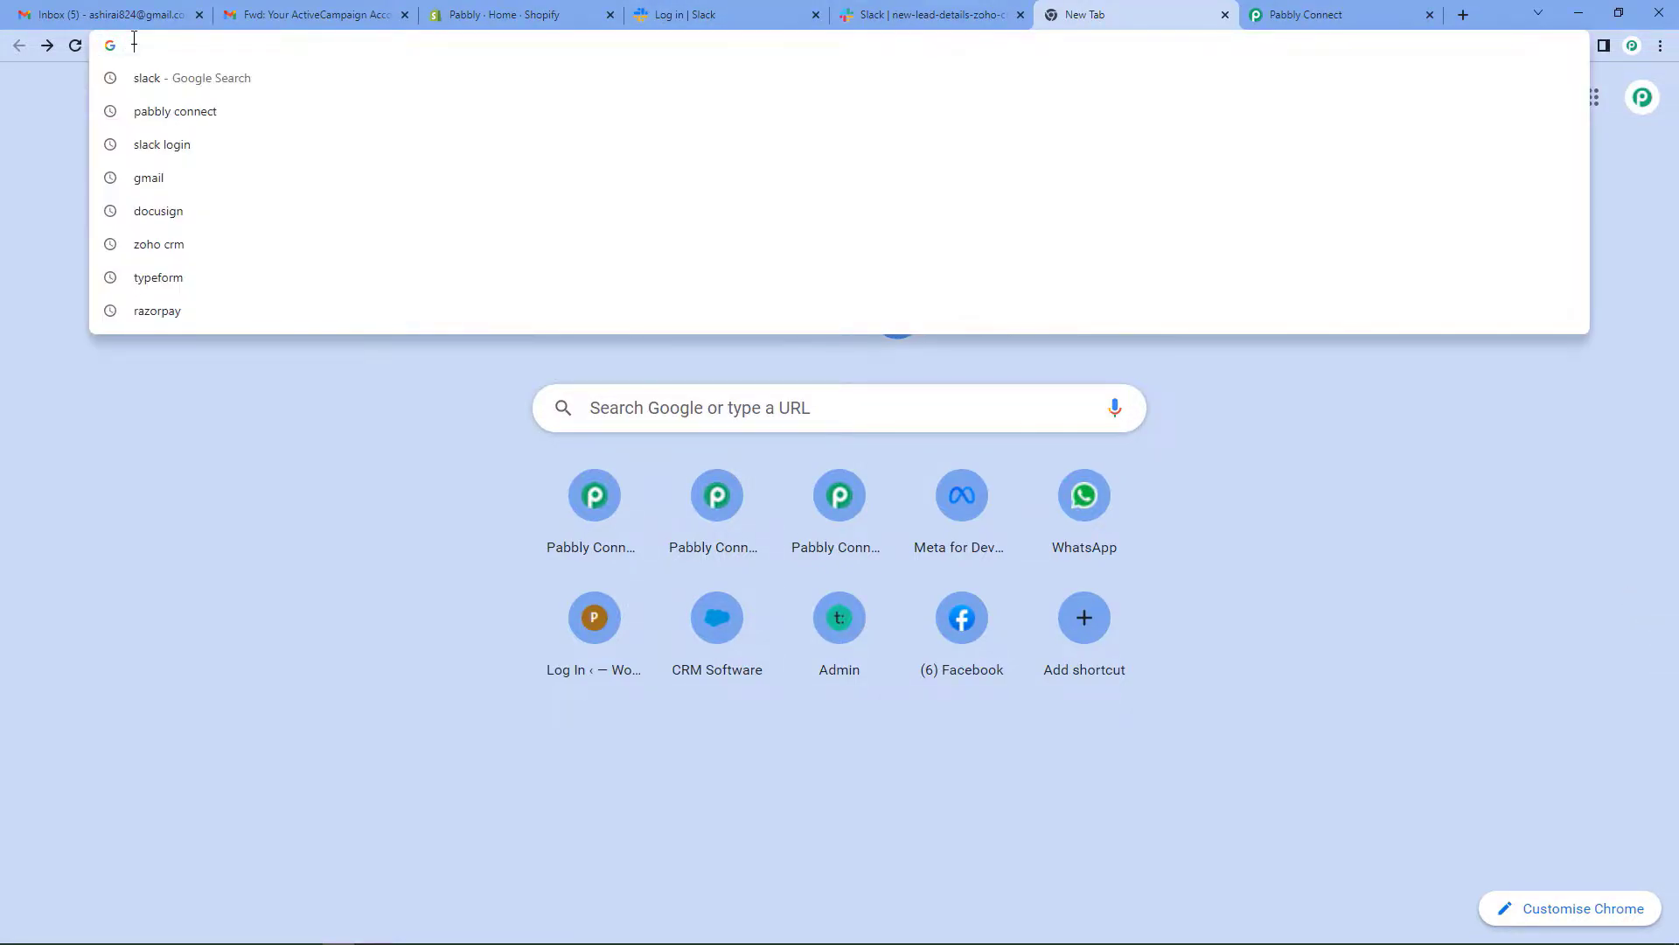
type("pabb")
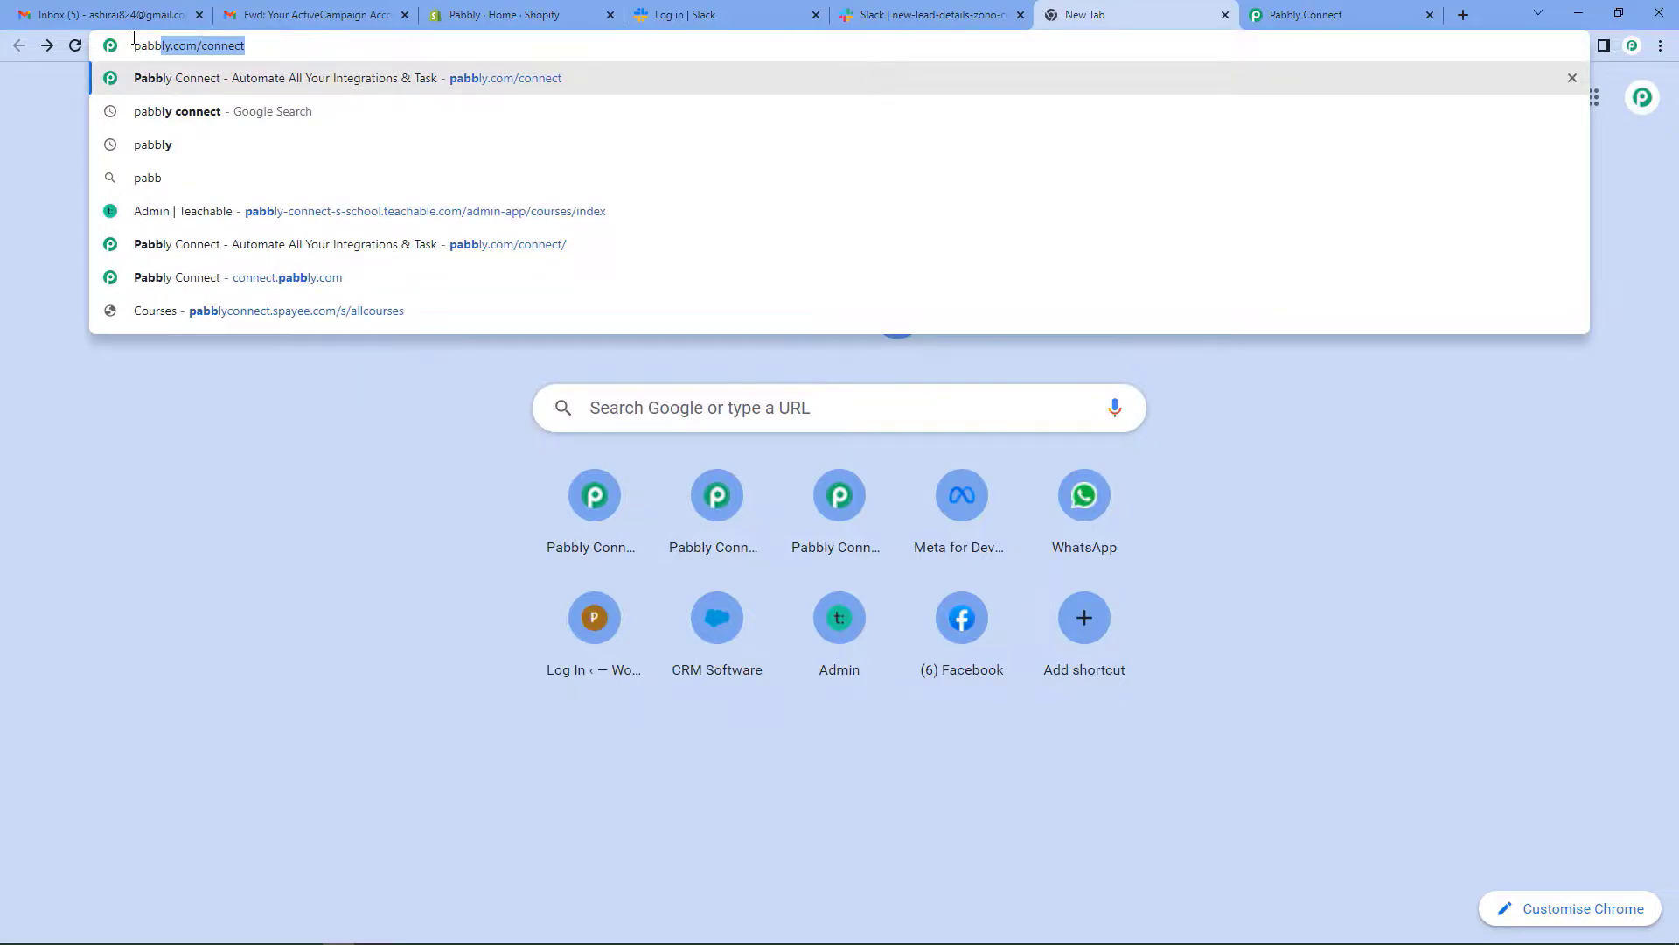
type("ly.com")
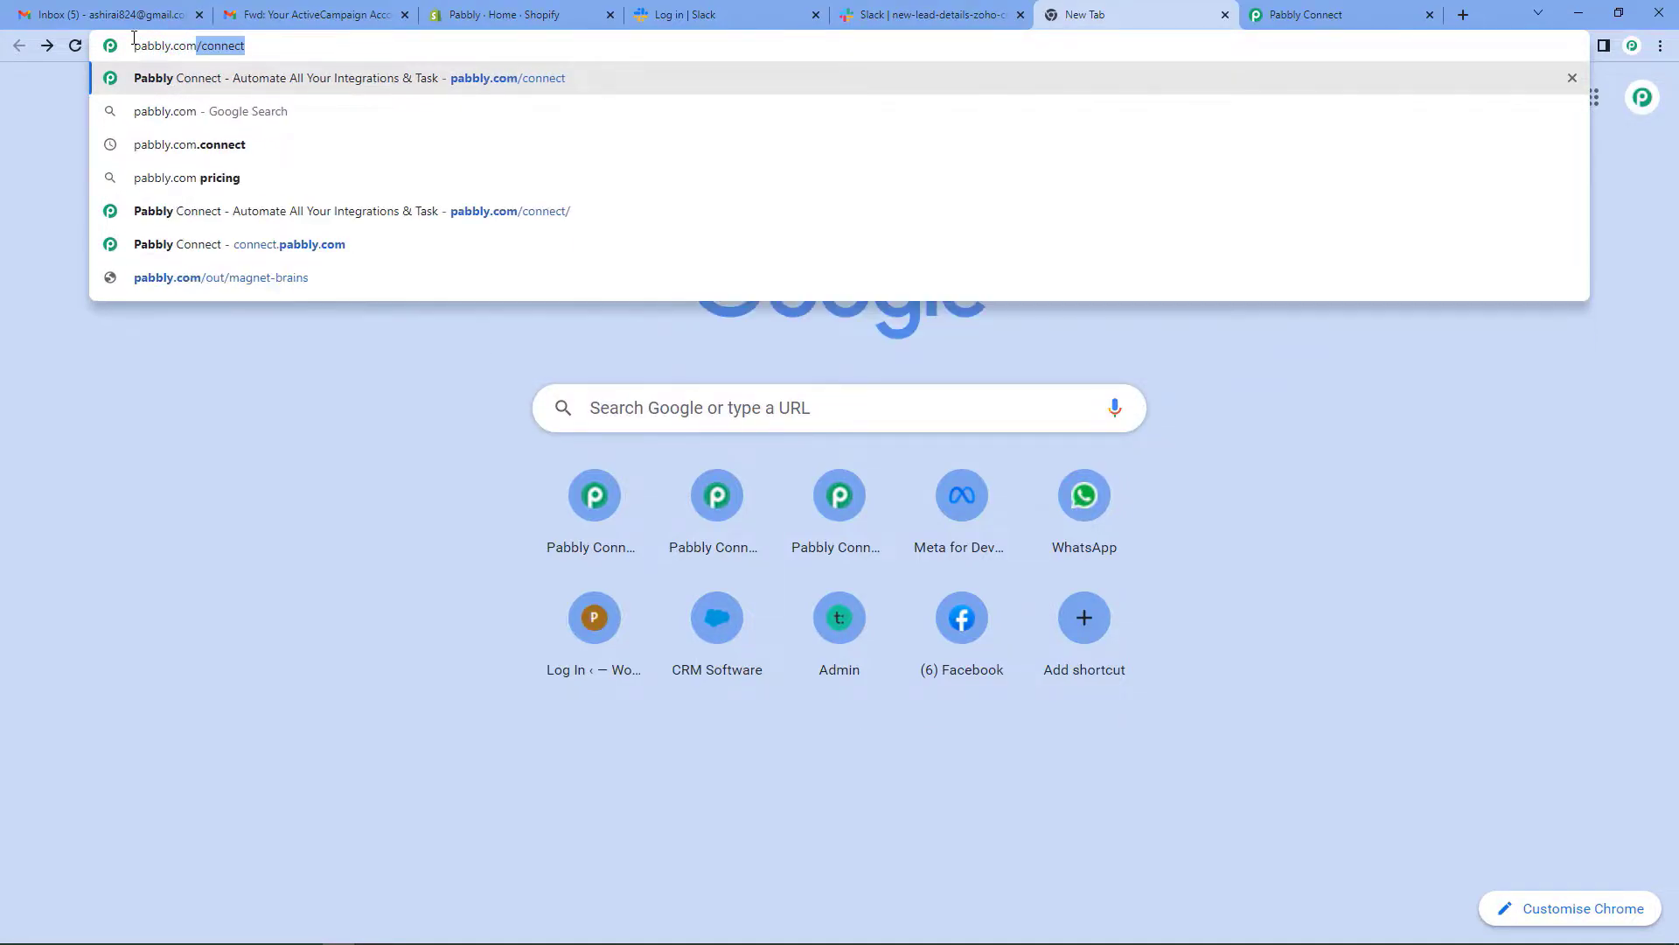
key("Return")
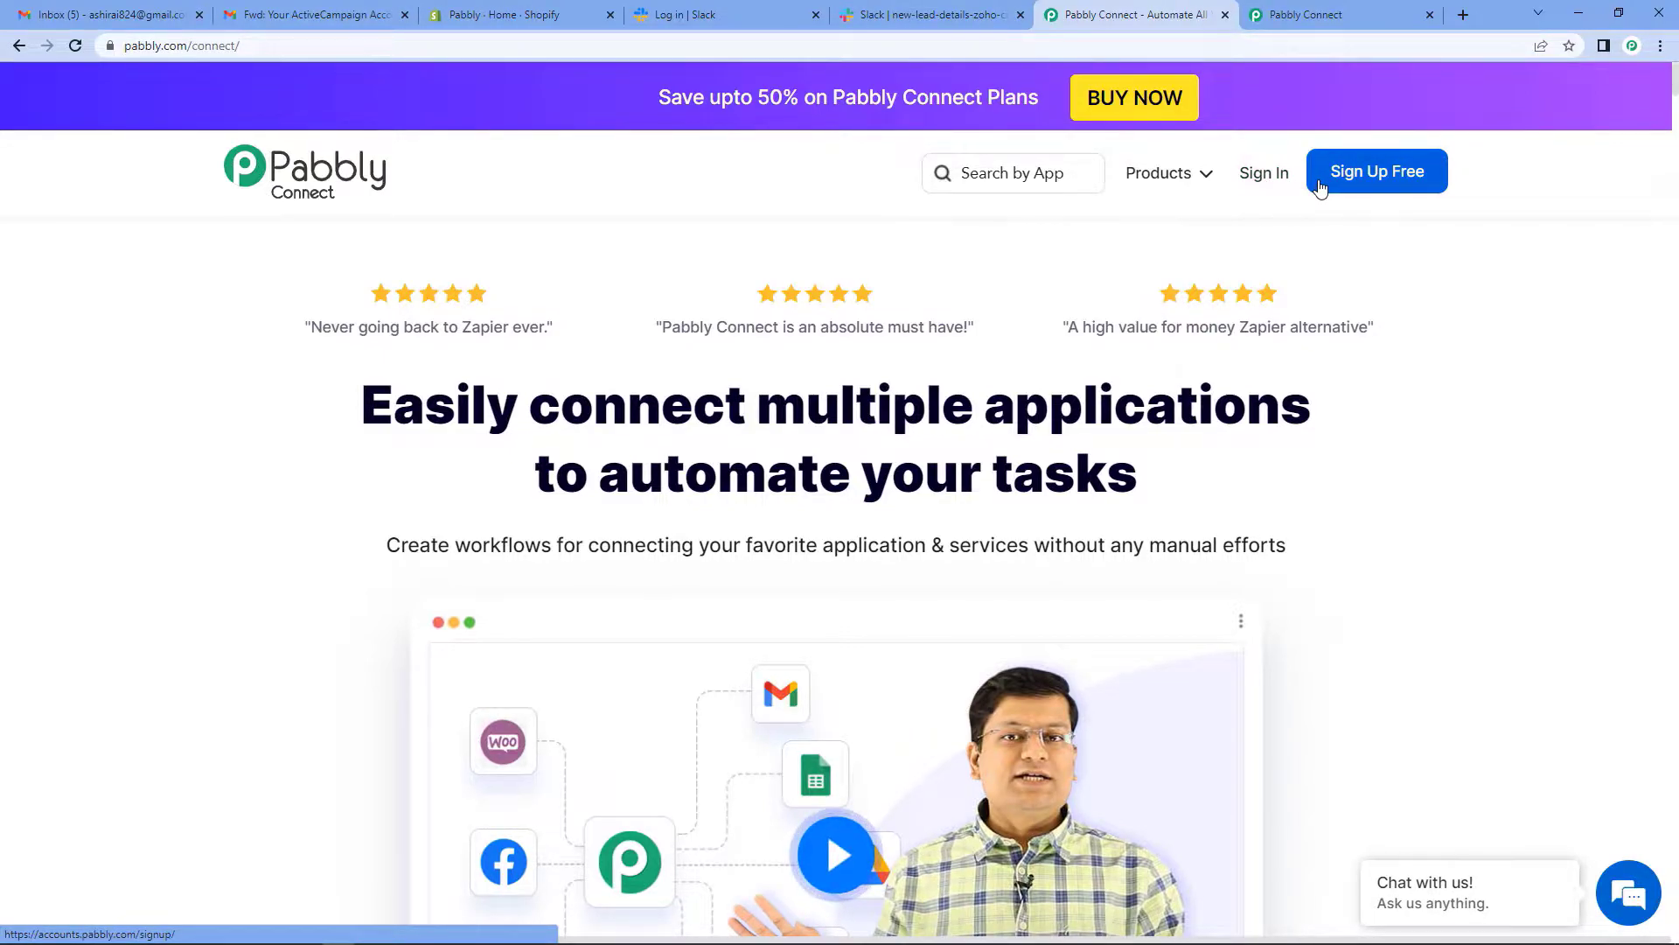
- Sign in, open Pabbly Connect from its card, and start a new workflow from the dashboard
left_click(1278, 178)
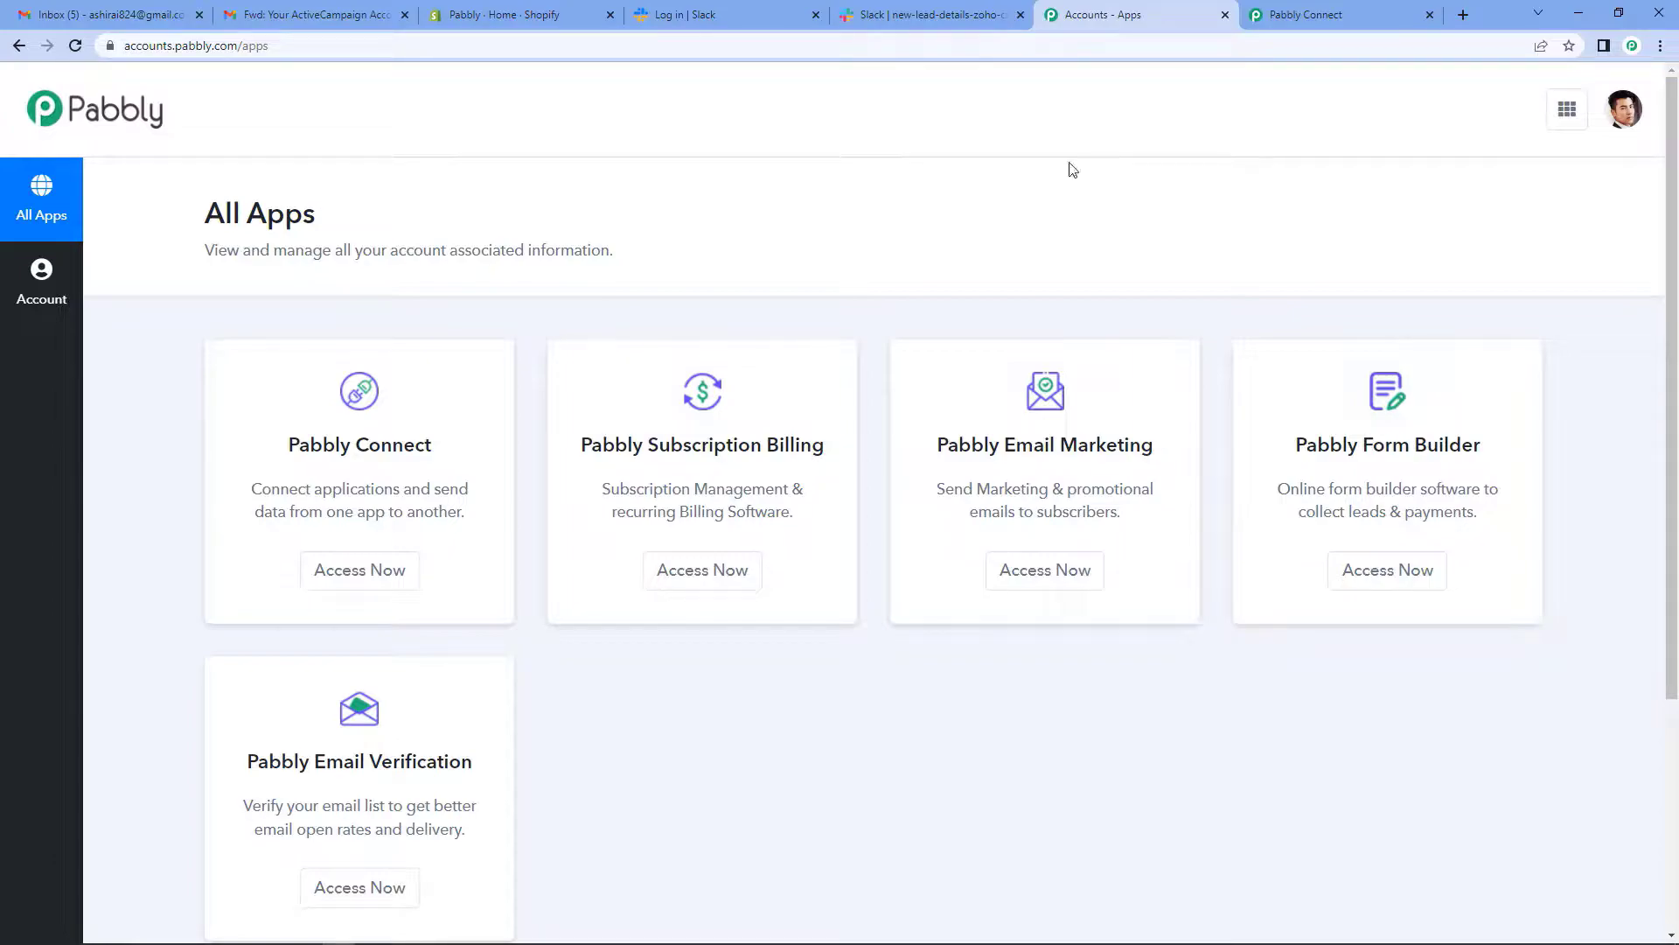
left_click(328, 582)
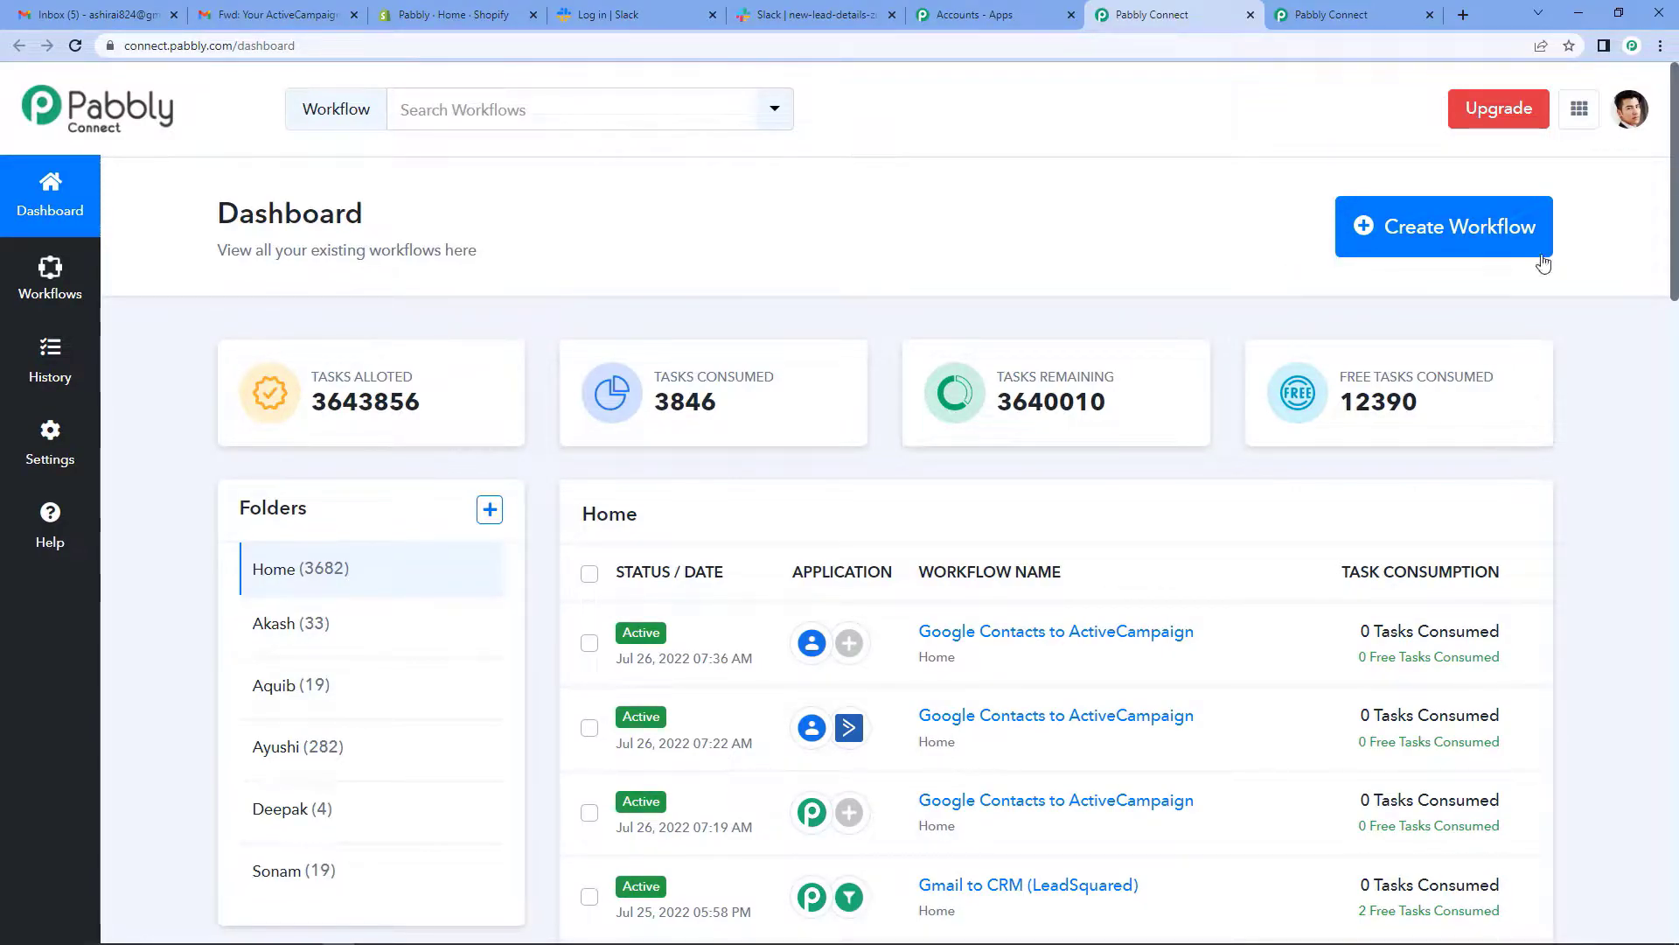
left_click(1484, 227)
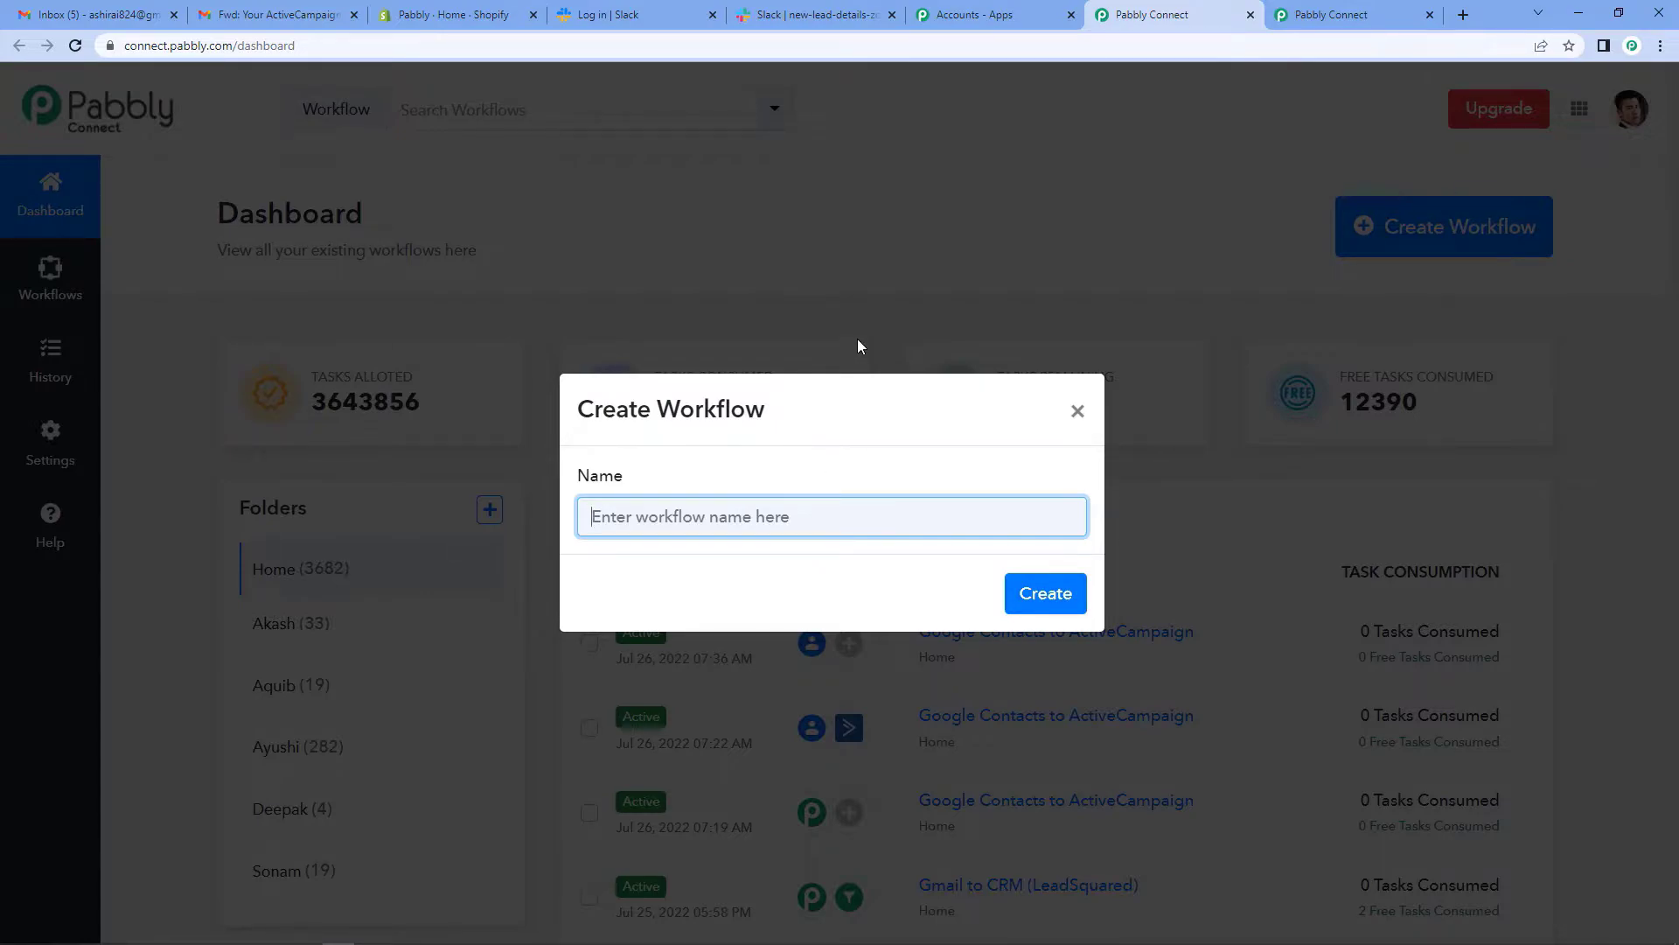
- Create a workflow named 'Shopify to Slack'
type("Shopif")
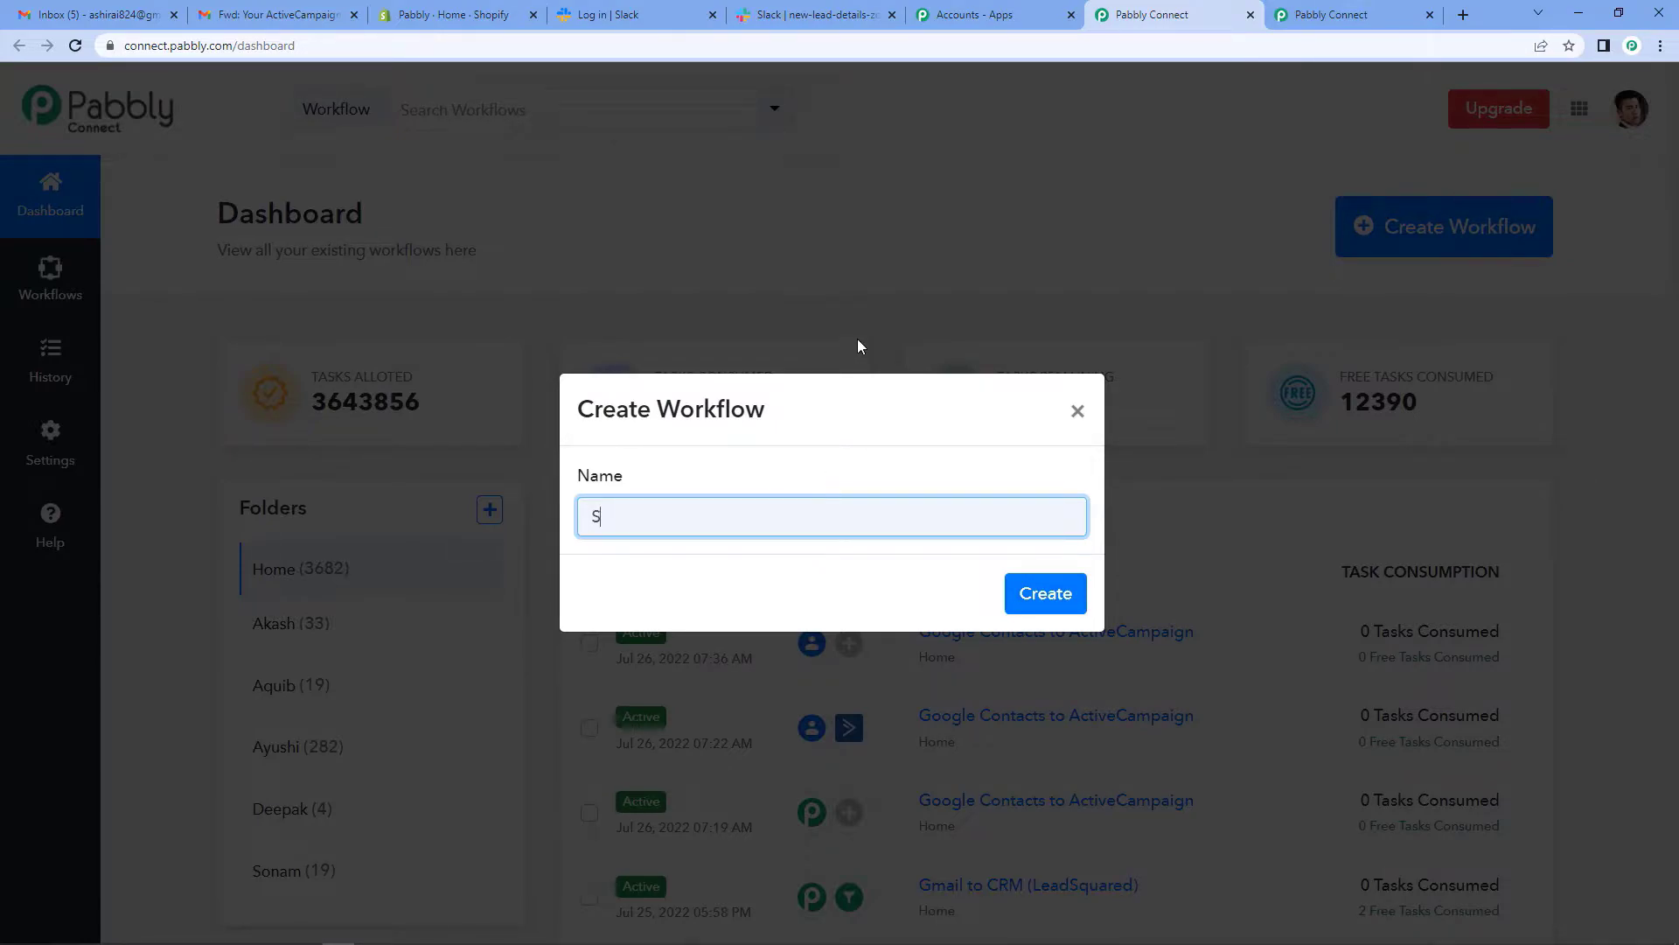
type("y to Slack")
left_click(1047, 602)
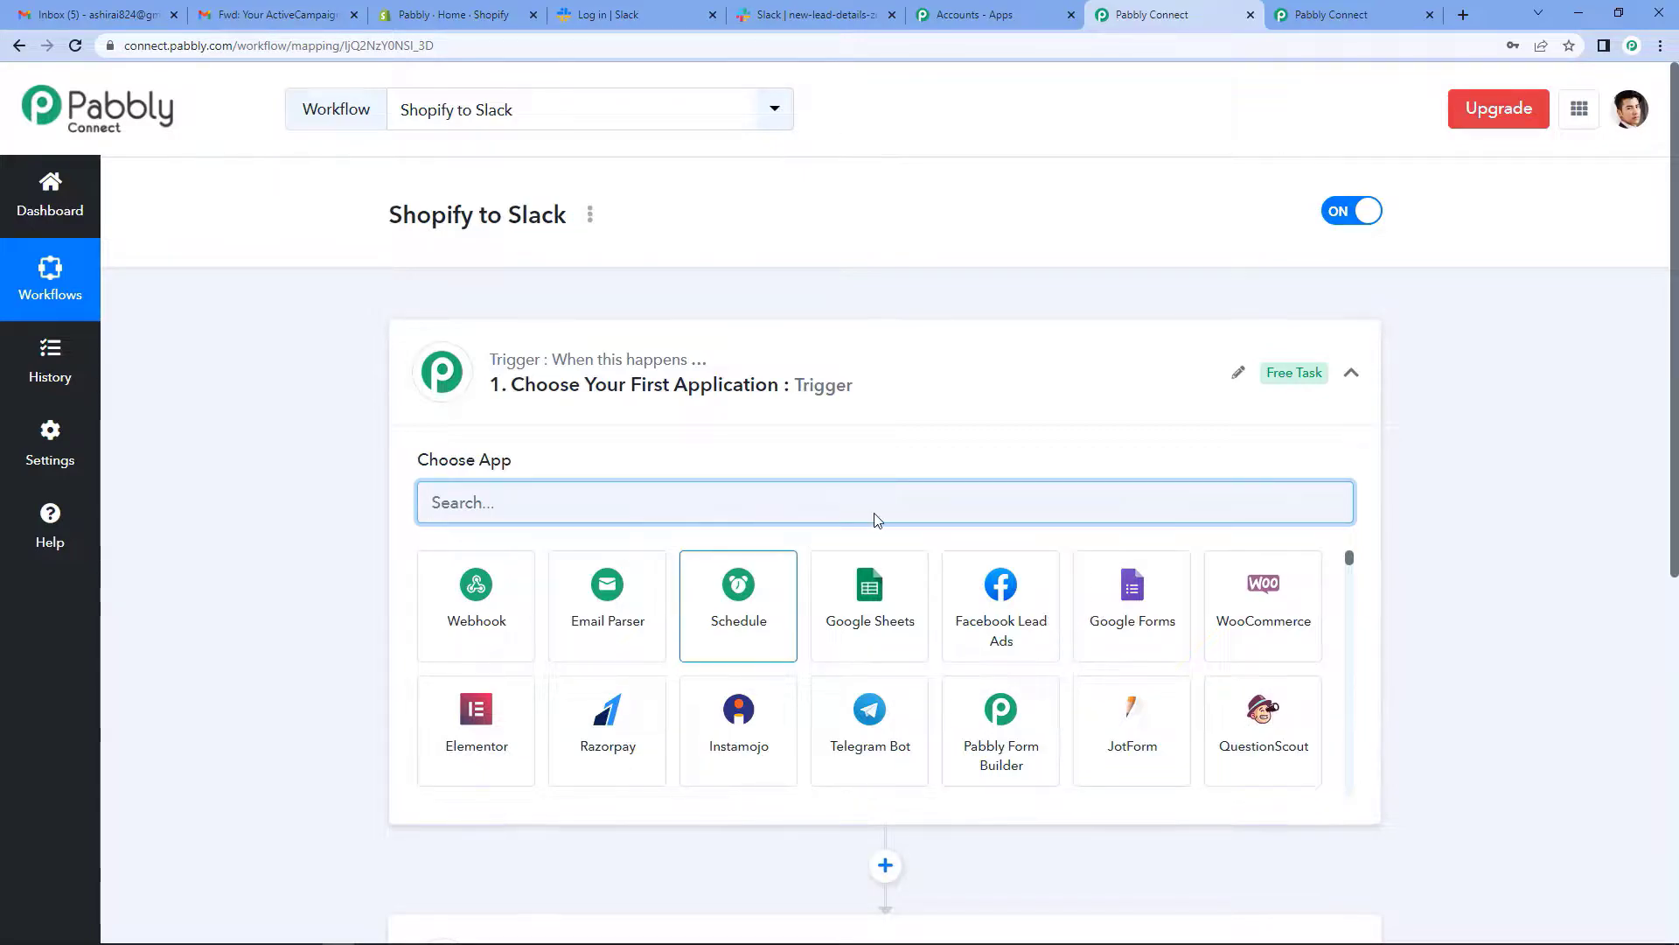
- Search for 'shopify' and select Shopify as the trigger app
scroll(863, 412, "down", 2)
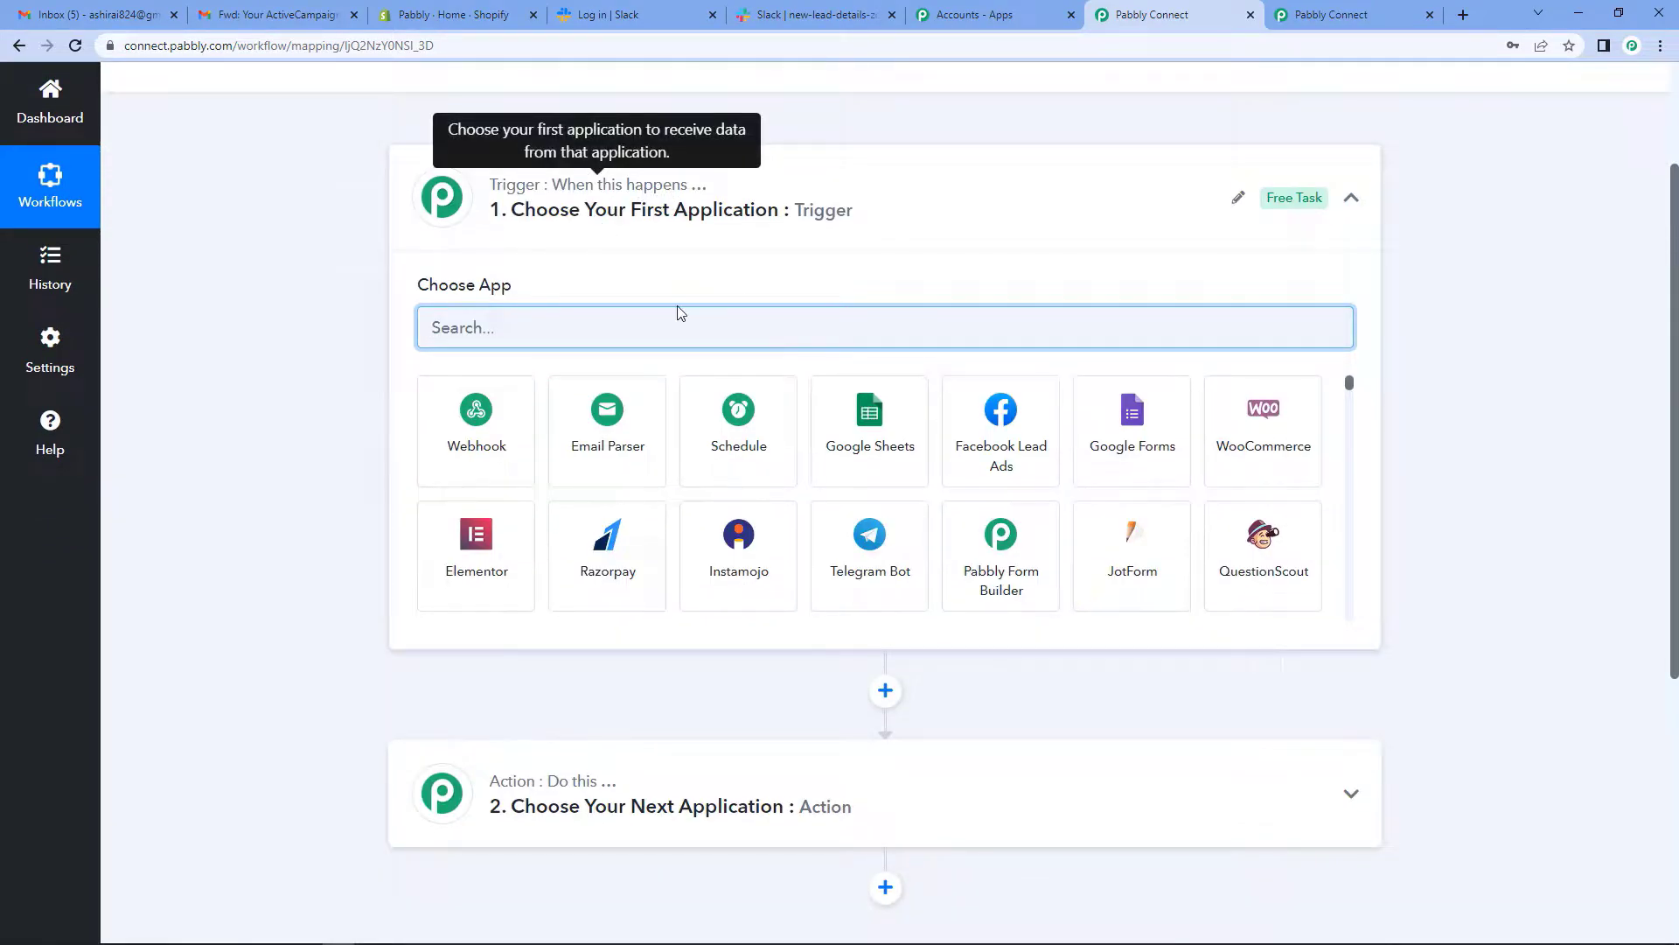
mouse_move(521, 785)
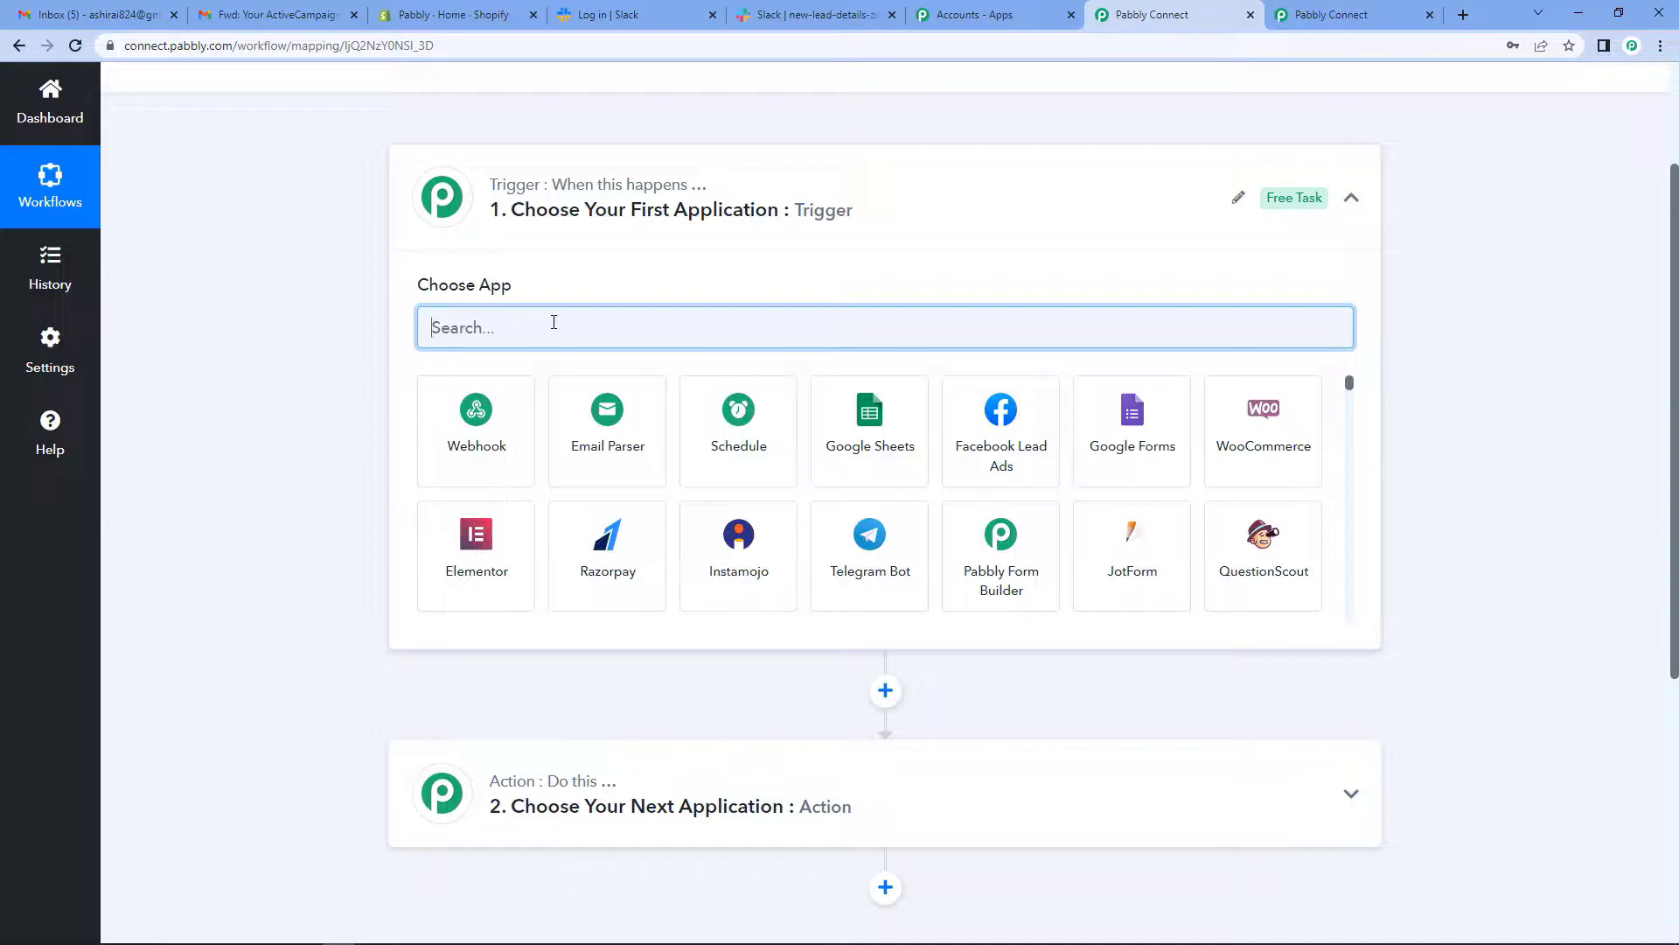
type("shop")
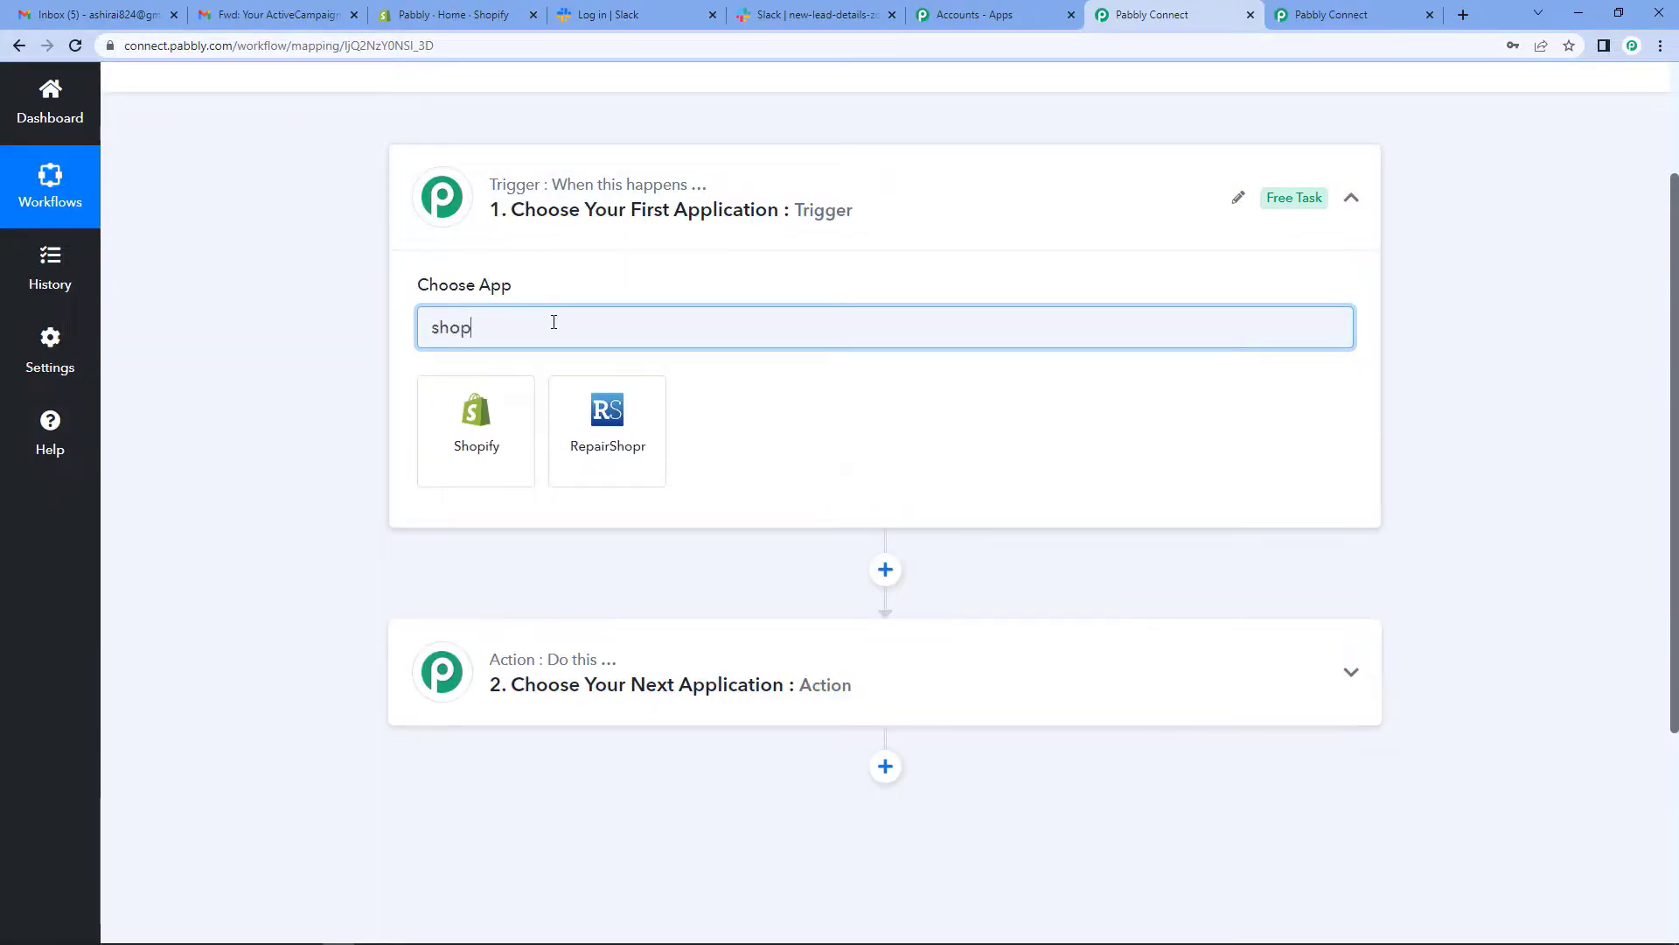
type("fi")
key("BackSpace")
key("BackSpace")
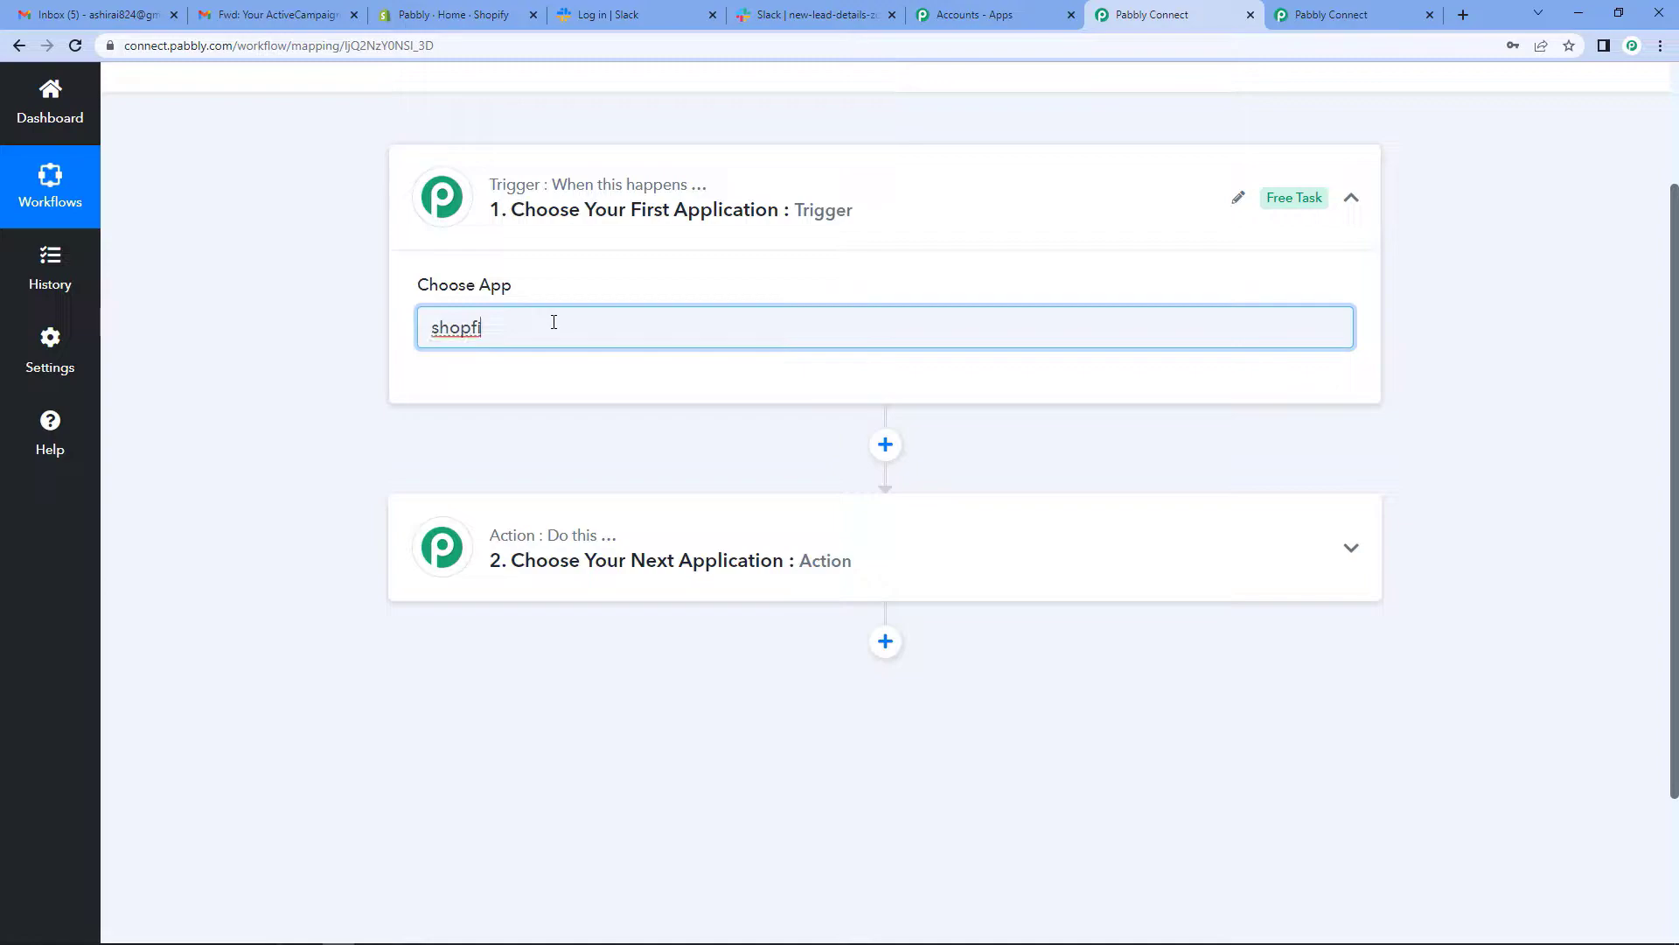
type("ify")
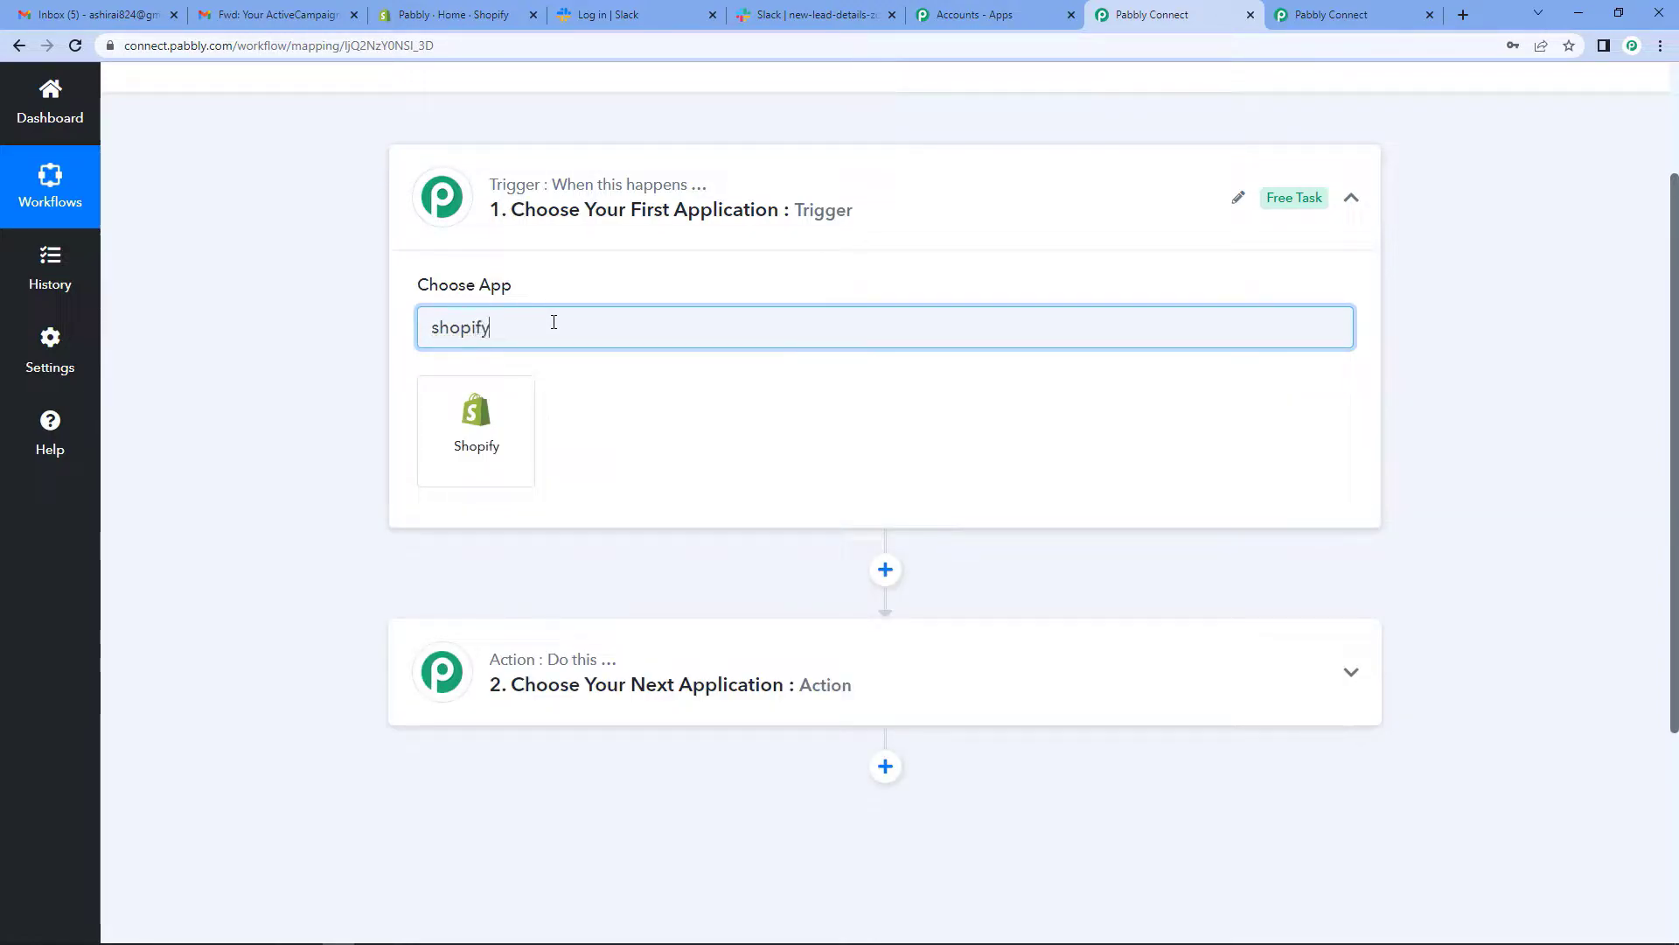
left_click(479, 432)
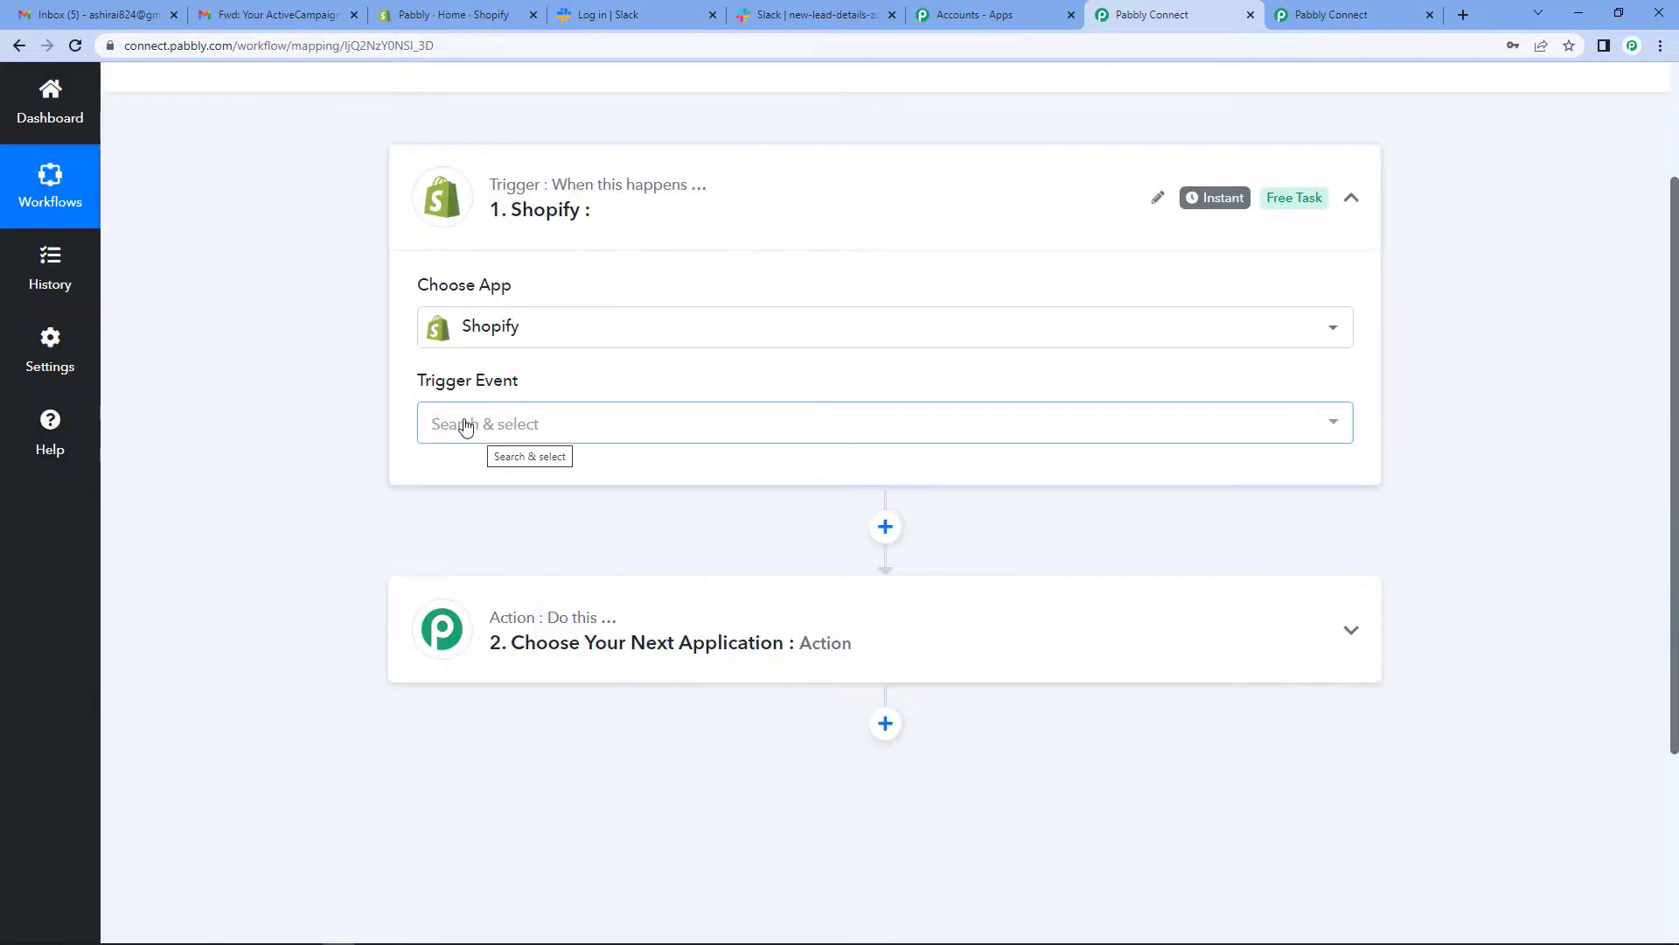
- Set the Shopify trigger event to New Abandoned Cart Checkouts and connect it
left_click(466, 426)
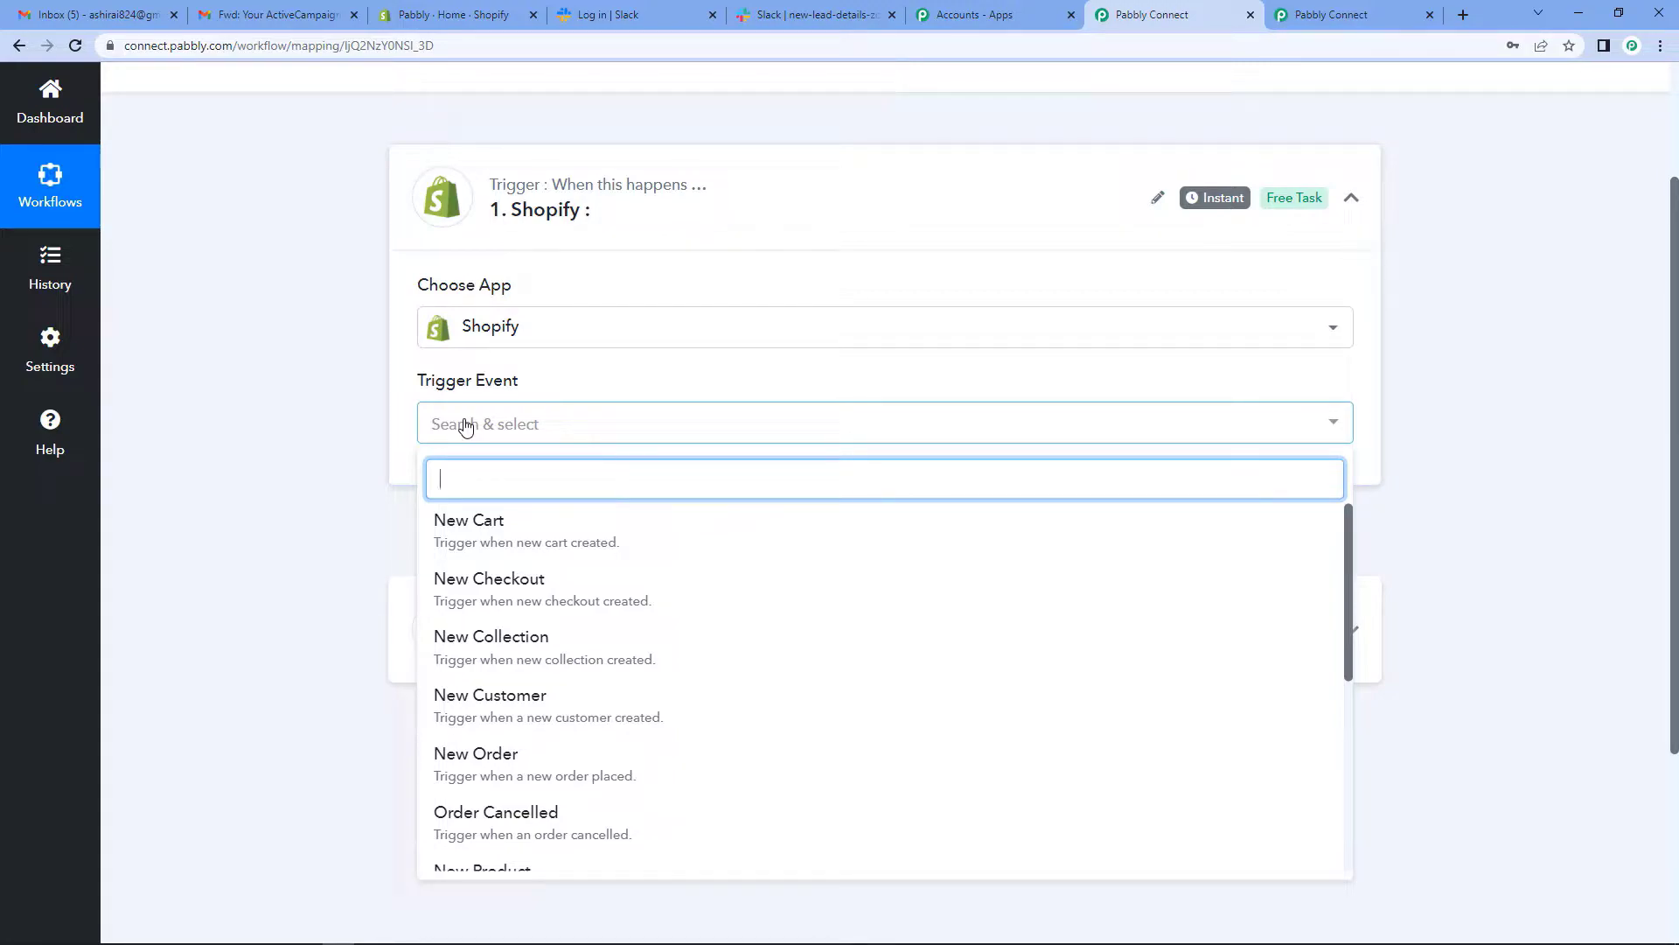
scroll(465, 618, "down", 5)
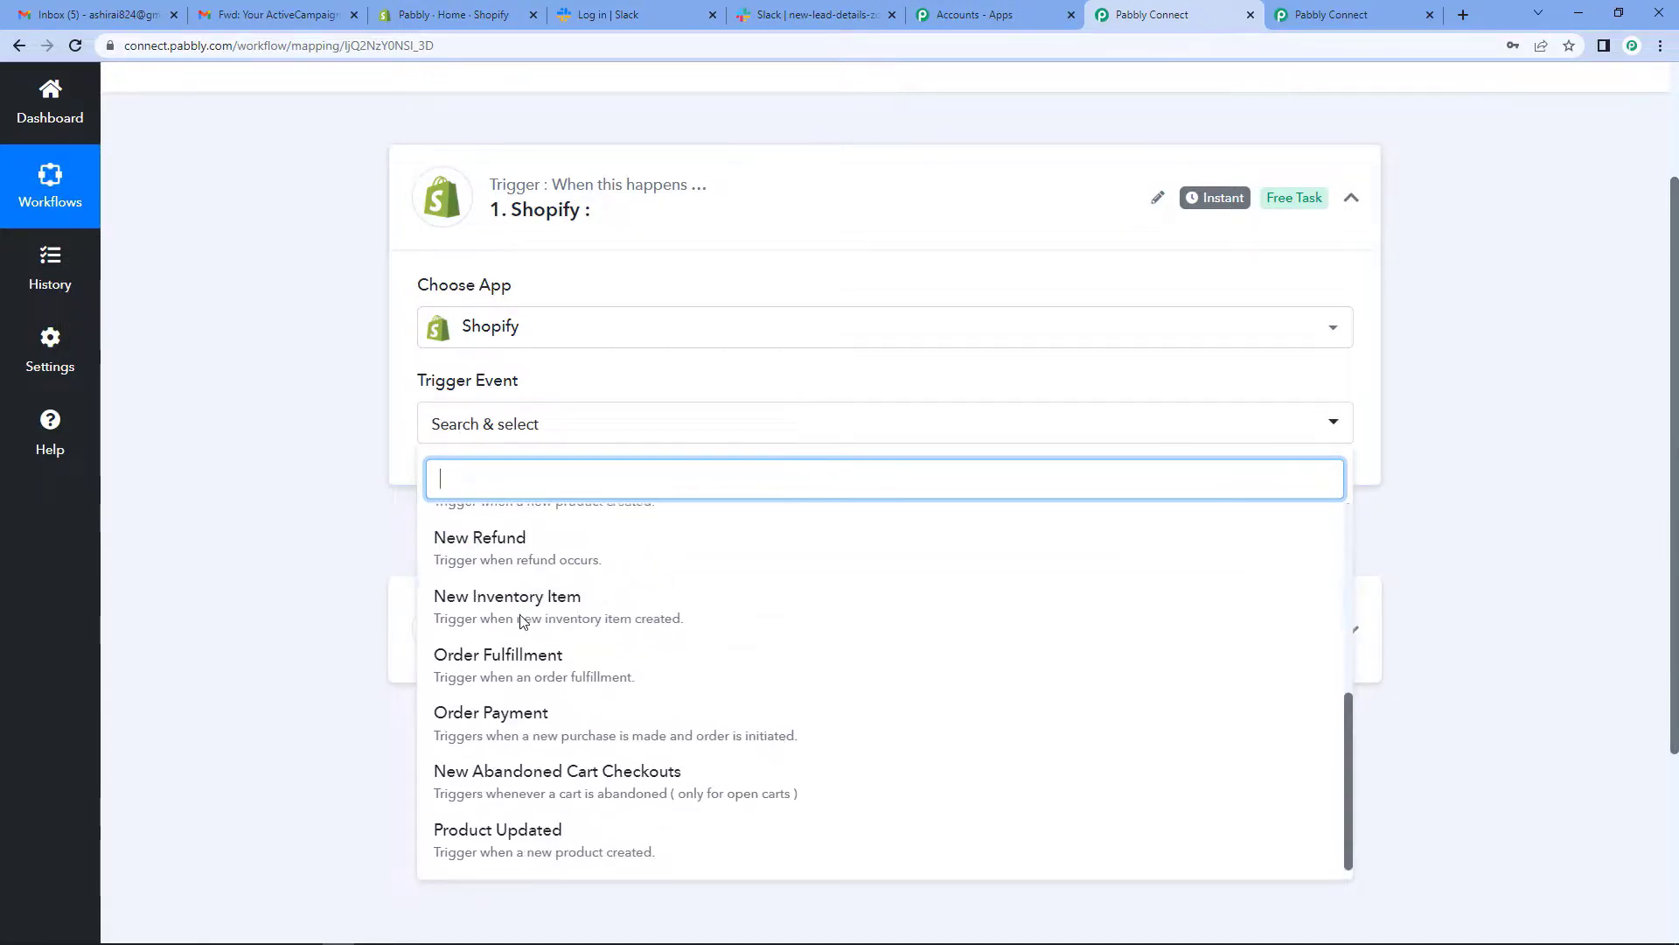
left_click(511, 774)
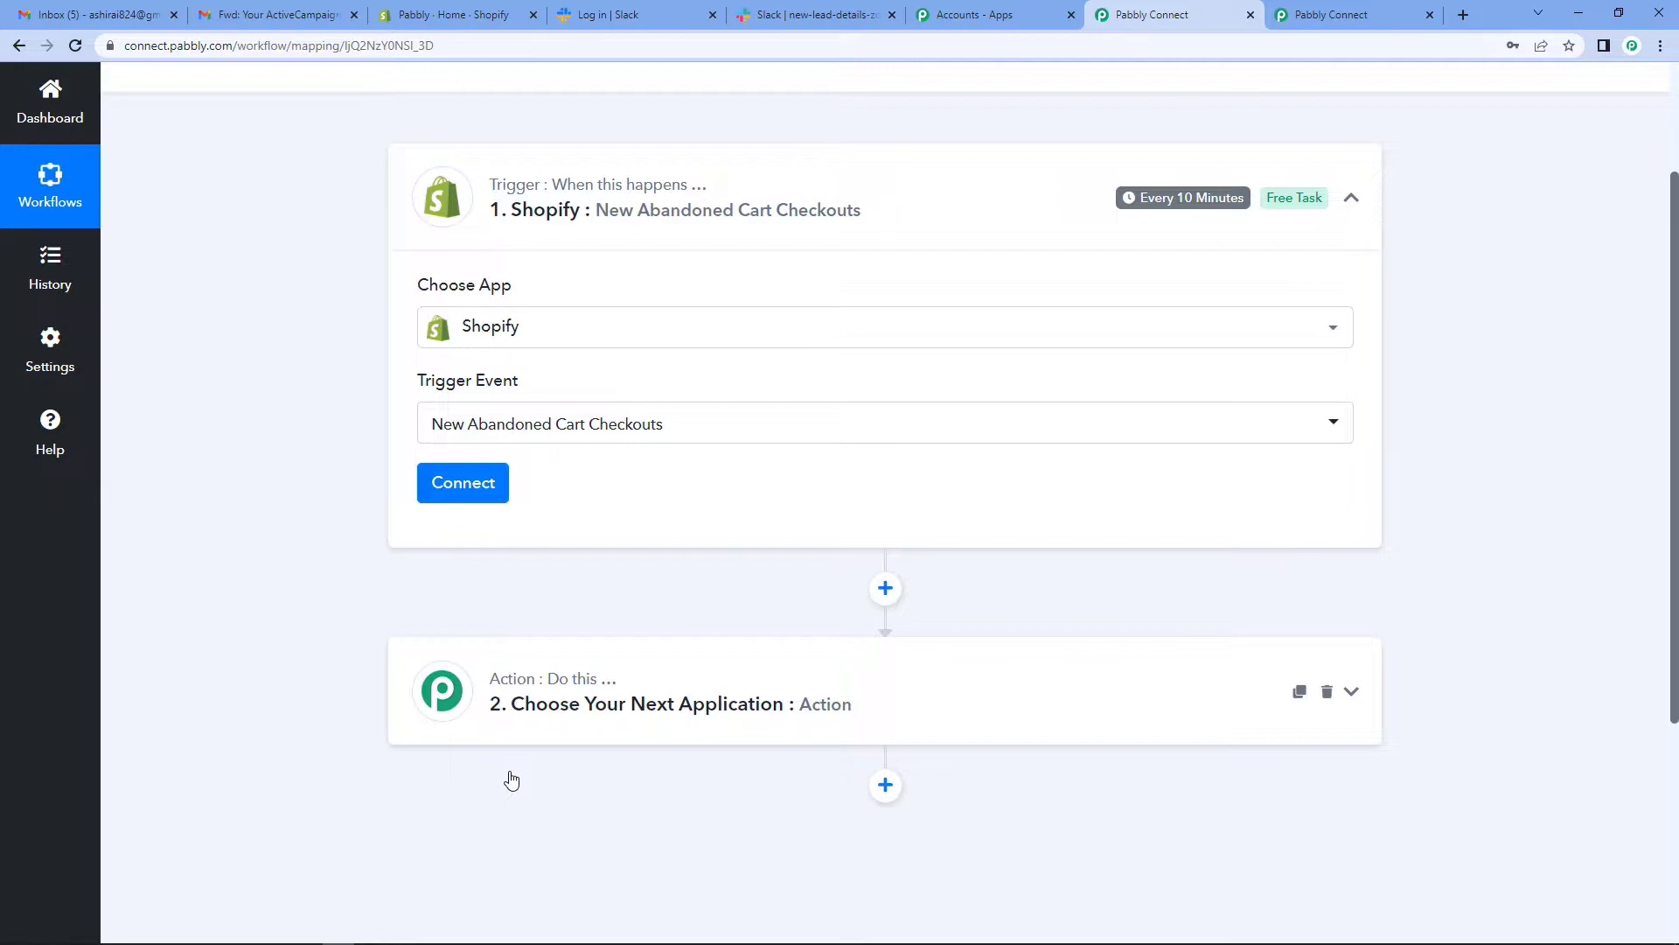
left_click(462, 483)
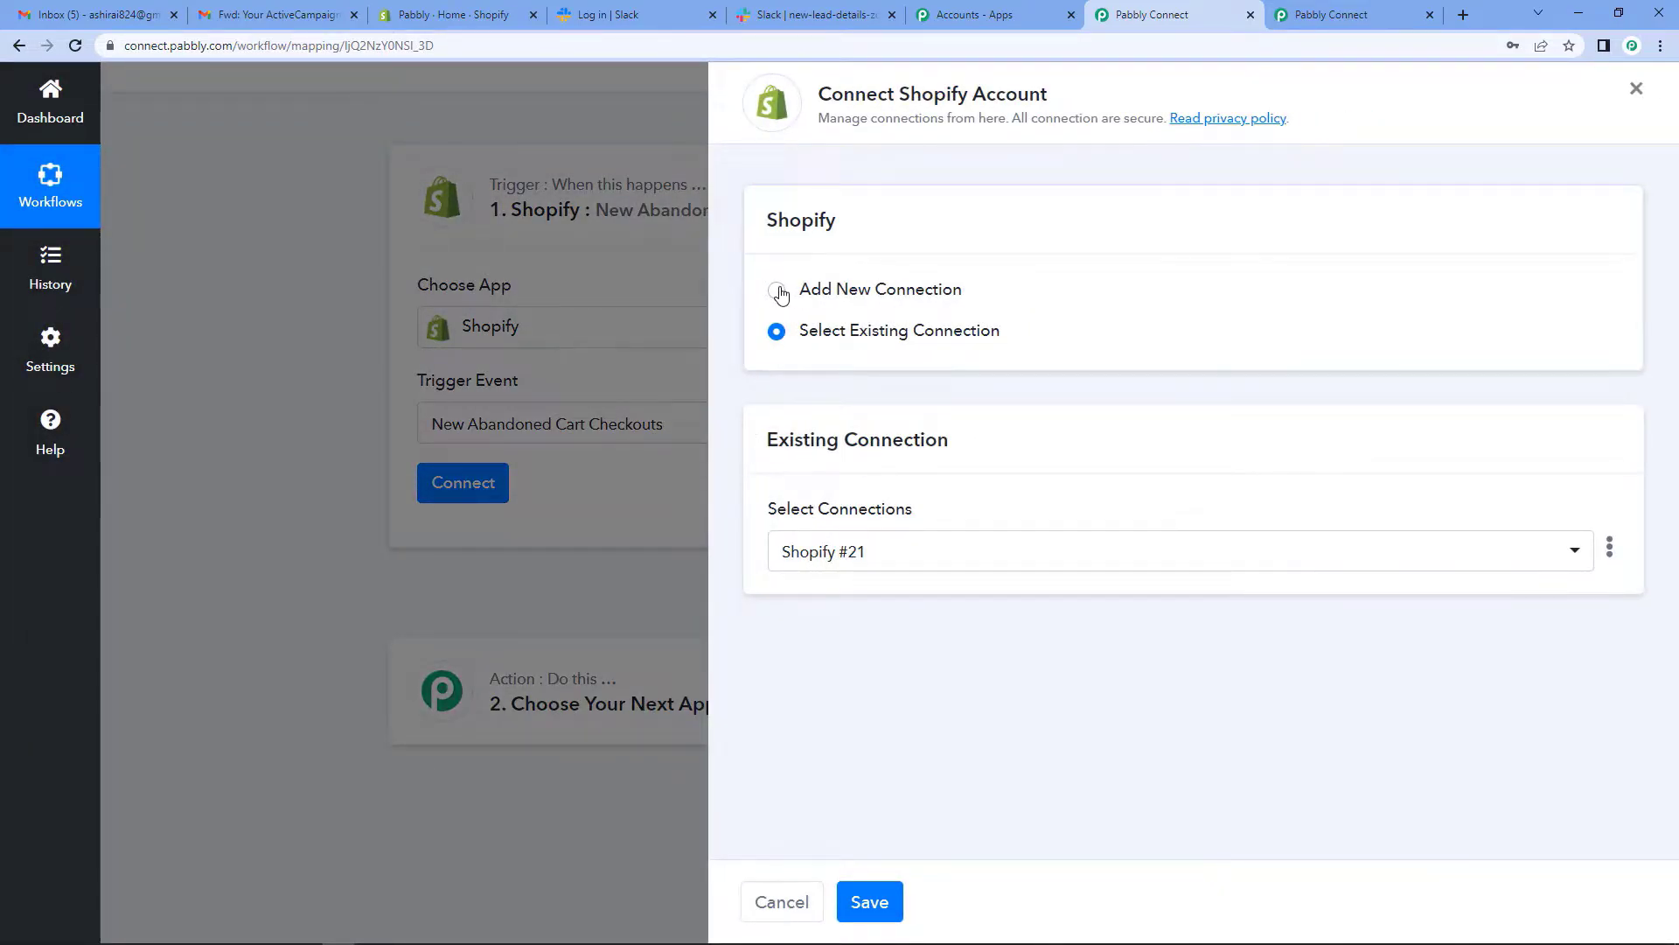
- Choose Add New Connection for Shopify, then switch to the Shopify store admin tab
left_click(779, 291)
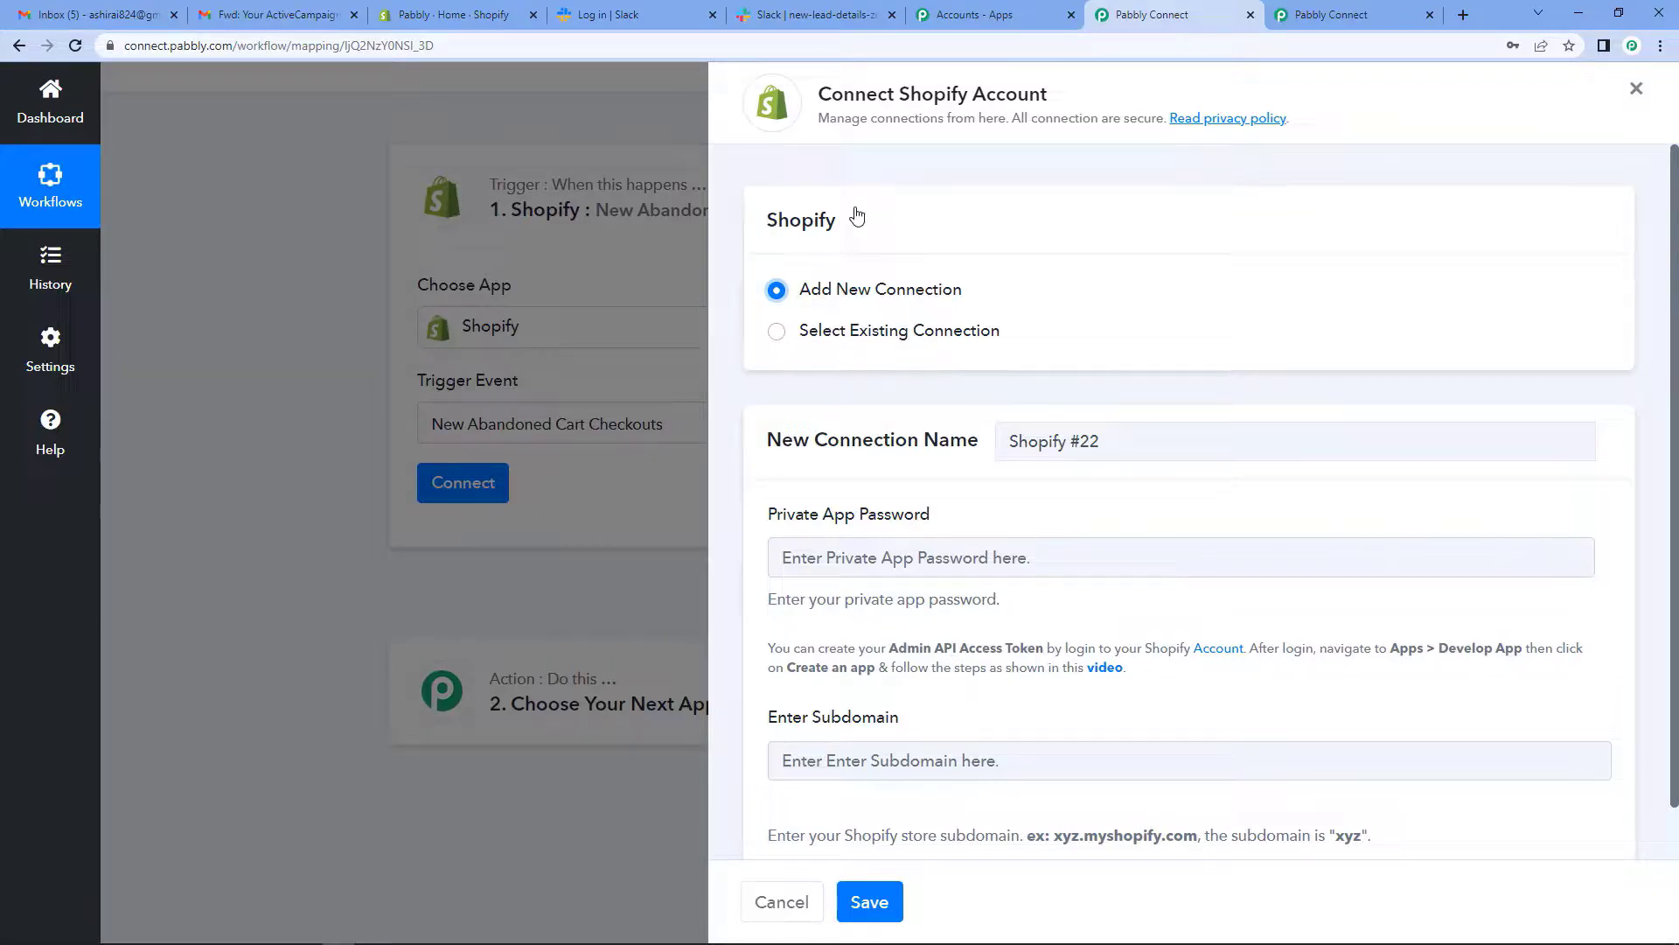
left_click(461, 16)
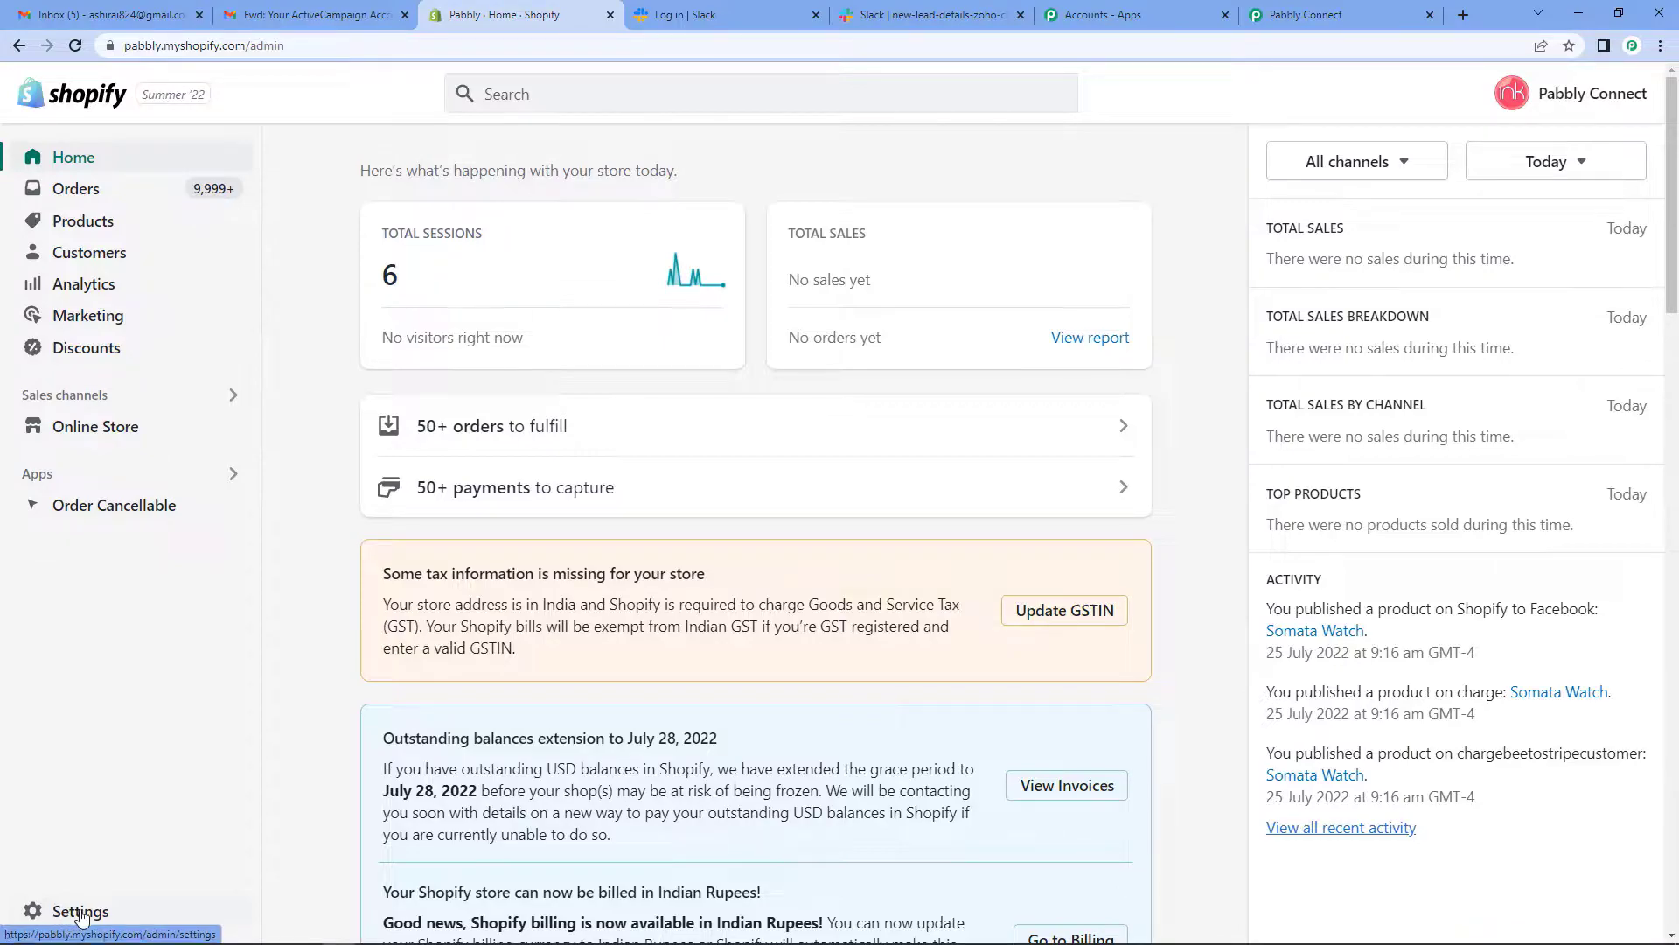
- Go to Settings > Apps and sales channels > Develop apps and begin creating an app
left_click(80, 912)
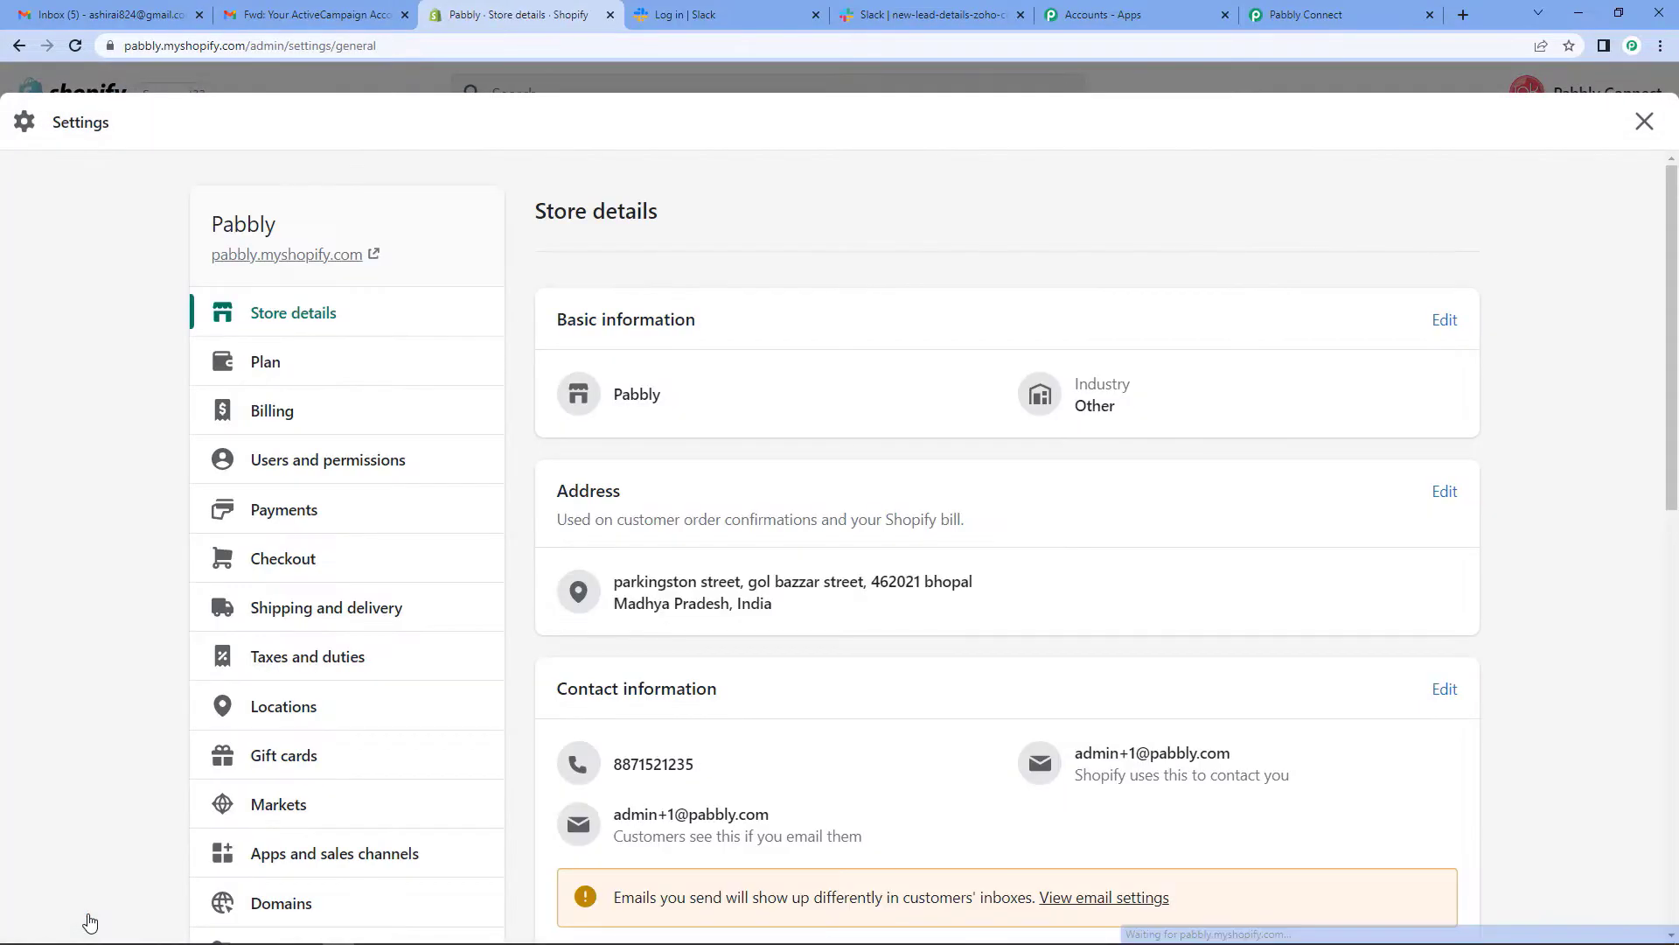
scroll(462, 770, "down", 1)
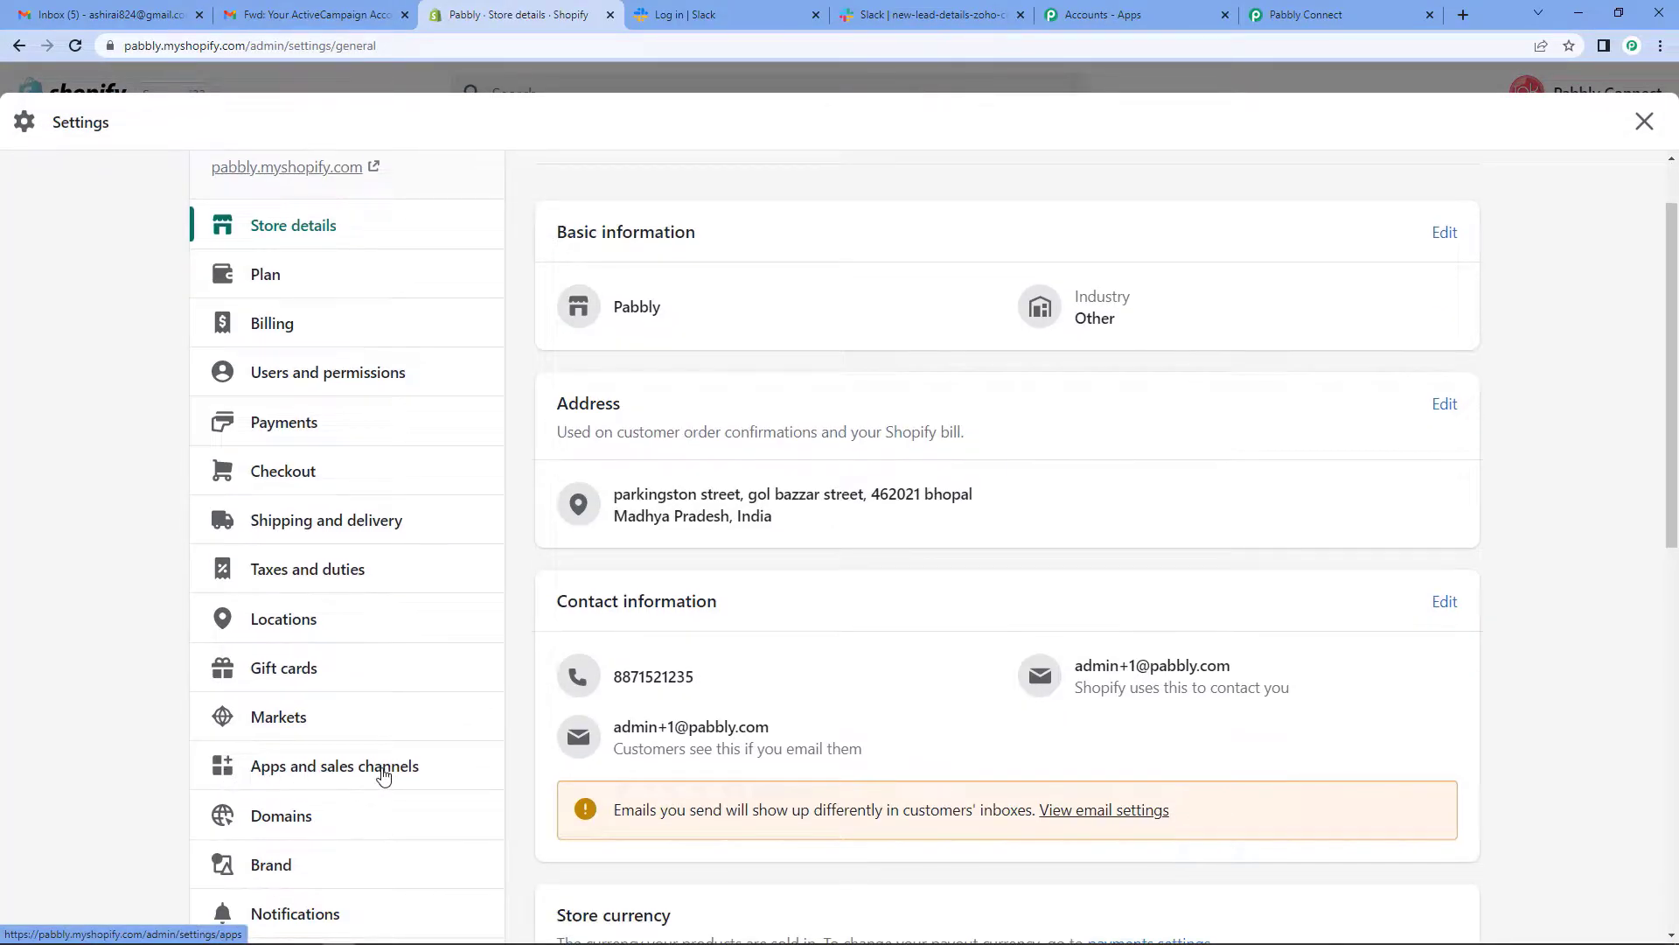
left_click(370, 771)
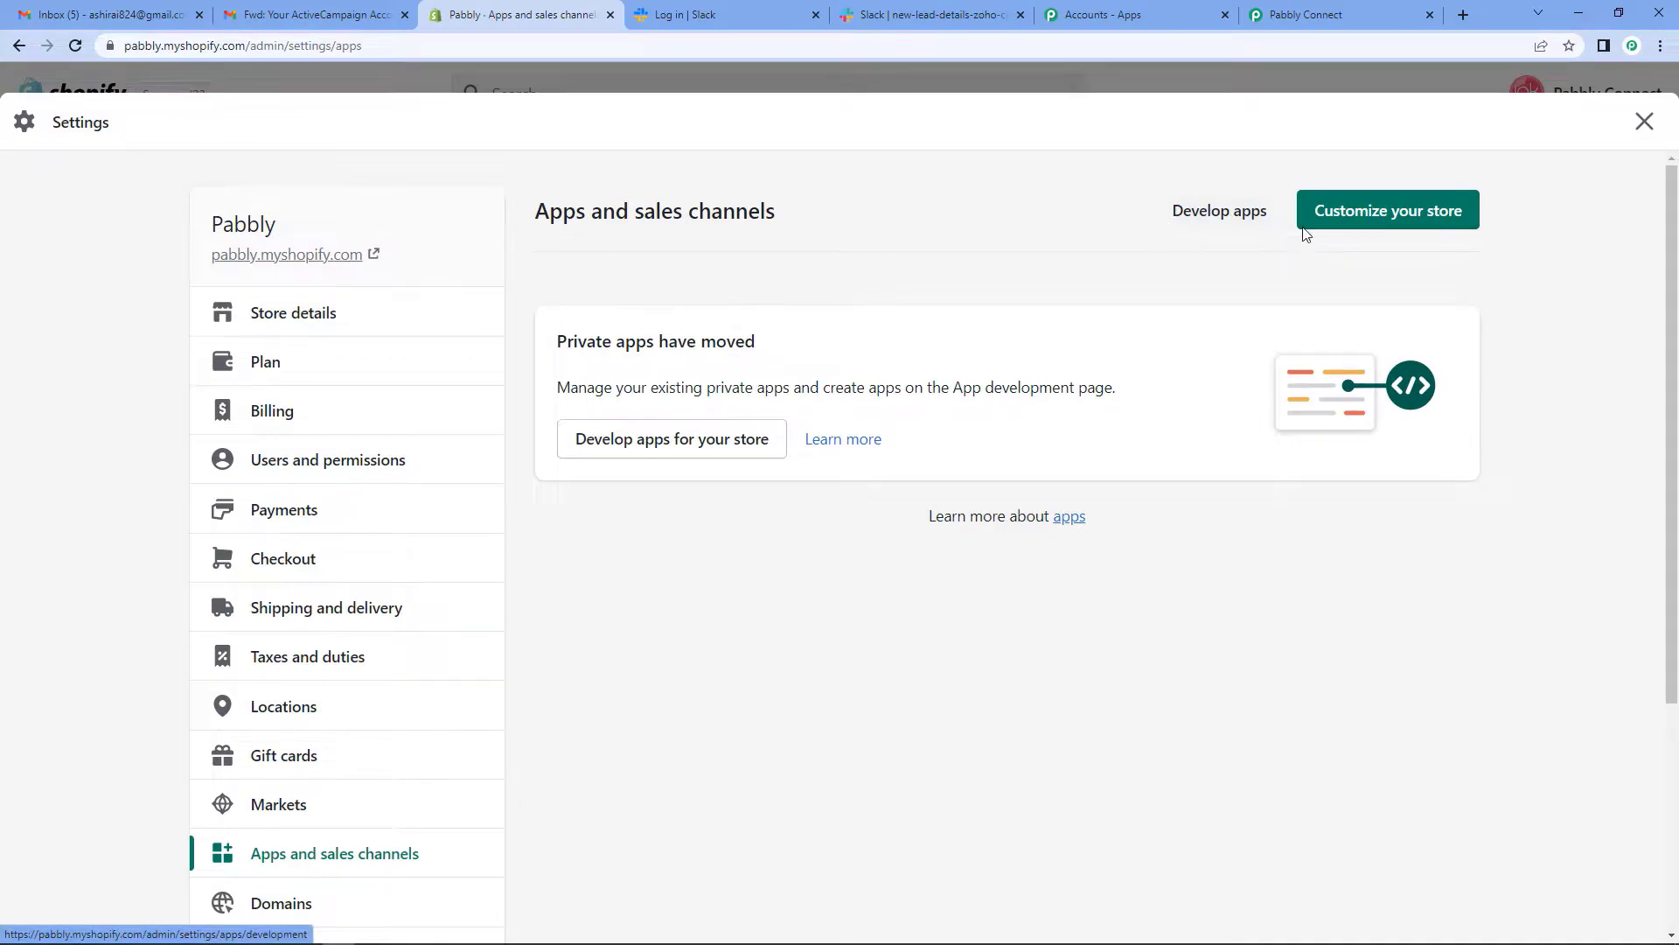
left_click(1224, 218)
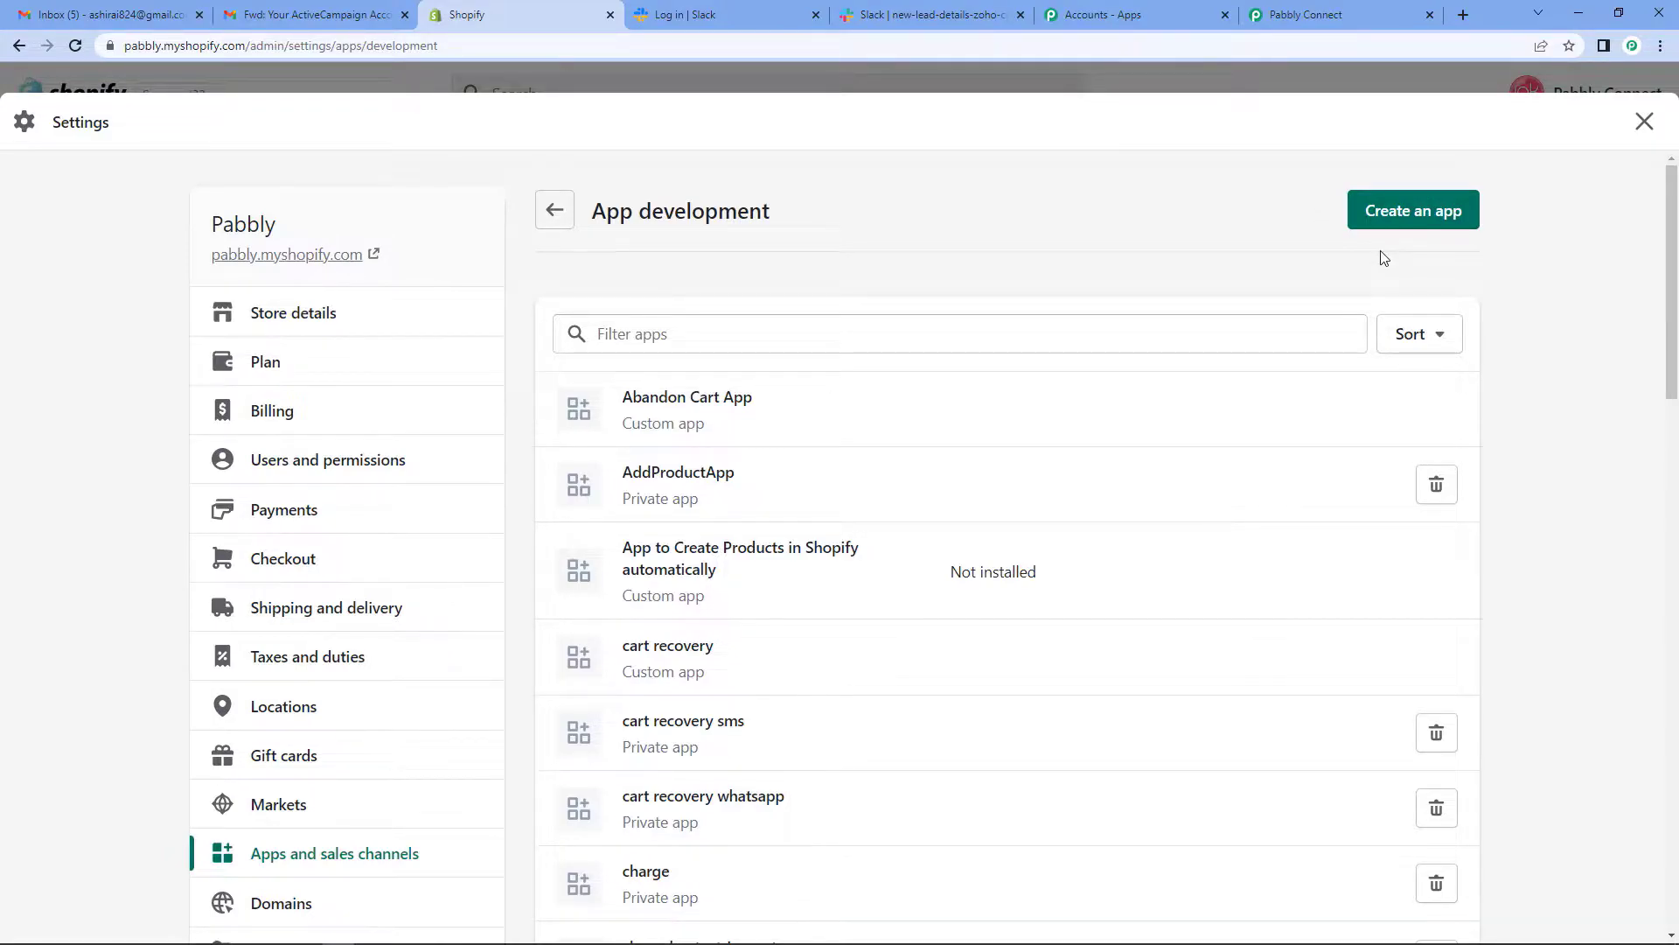
left_click(1410, 217)
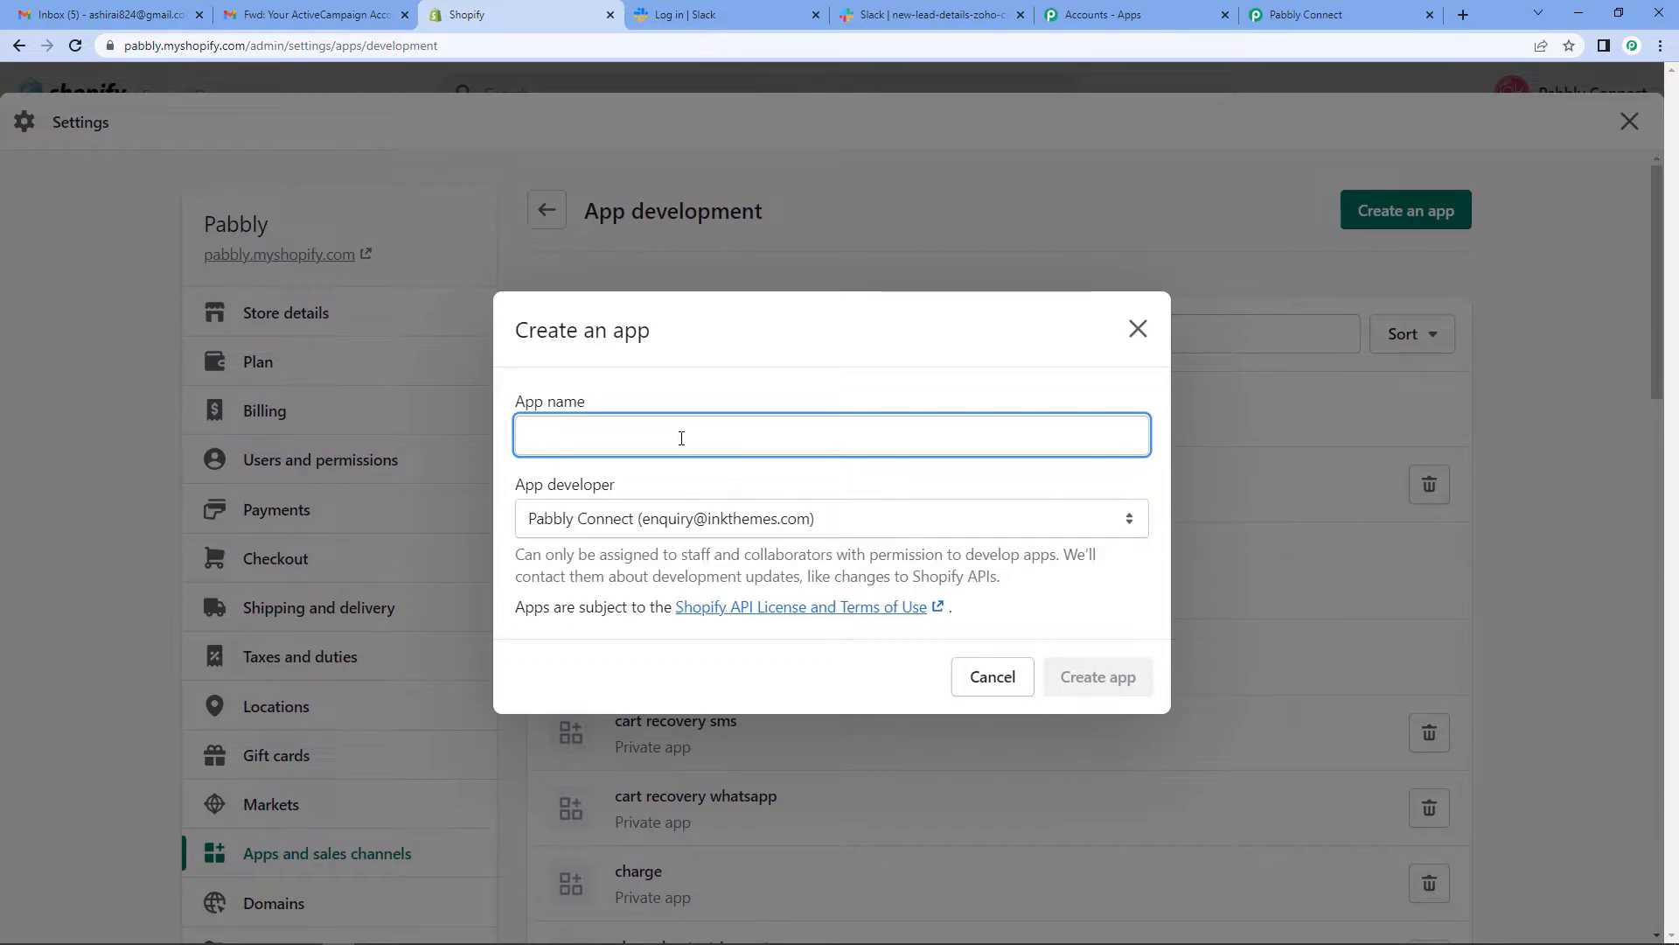
- Create the custom app 'Abandoned Cart App' with Pabbly Connect as its developer
type("Aband")
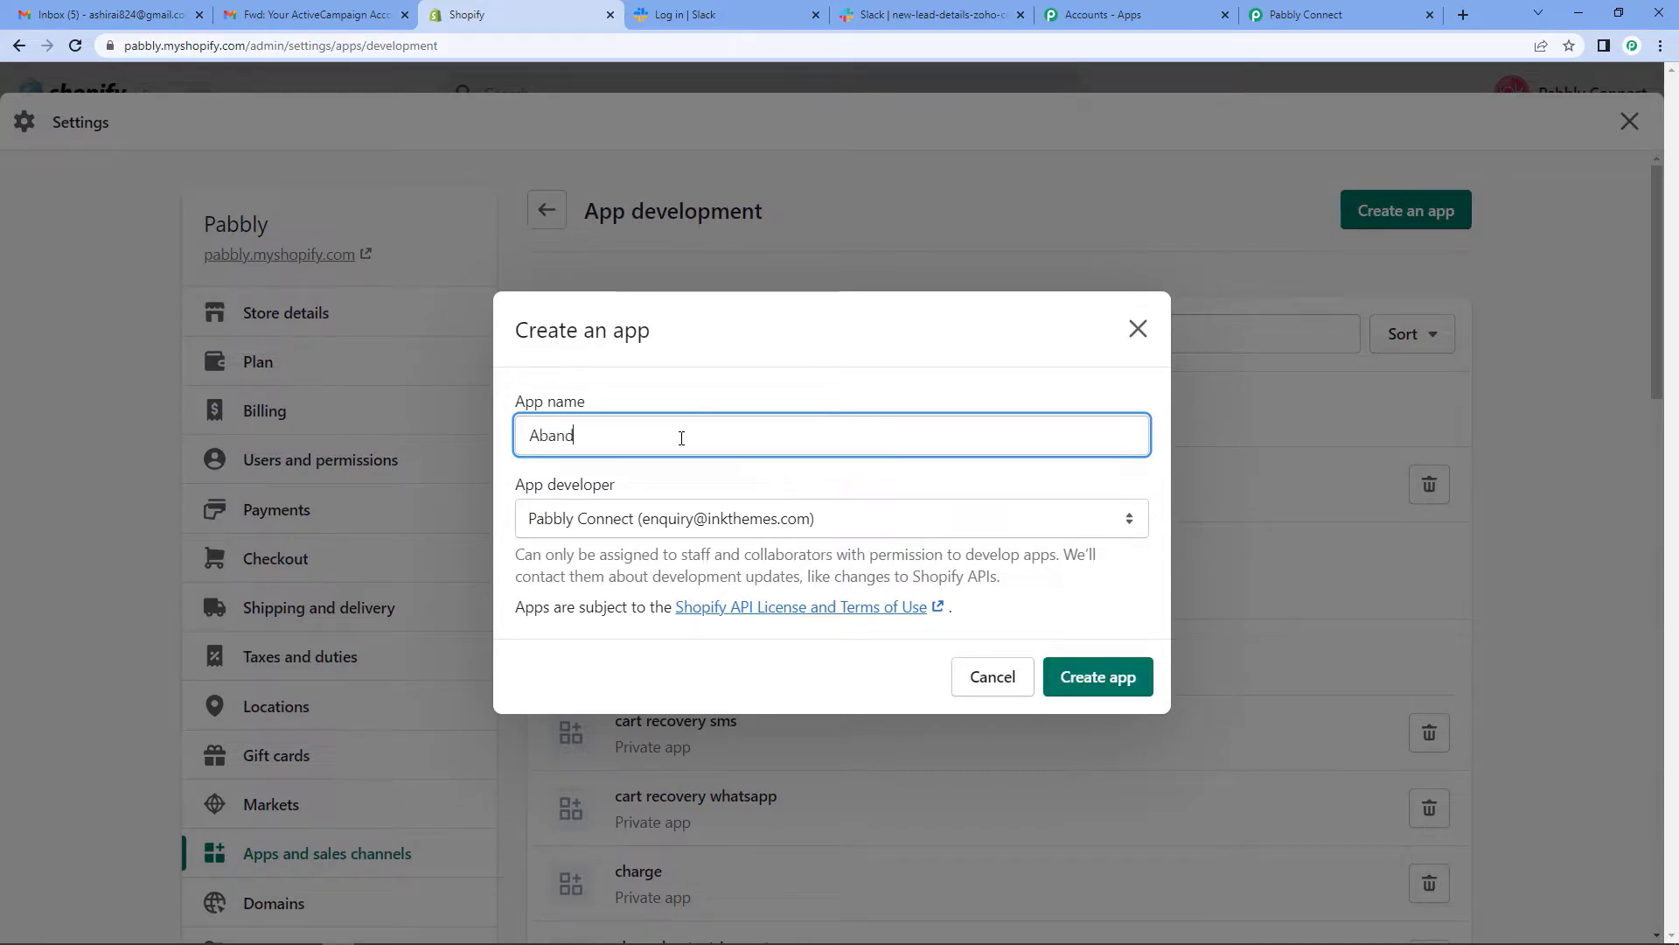
type("oned Cart App")
left_click(1130, 523)
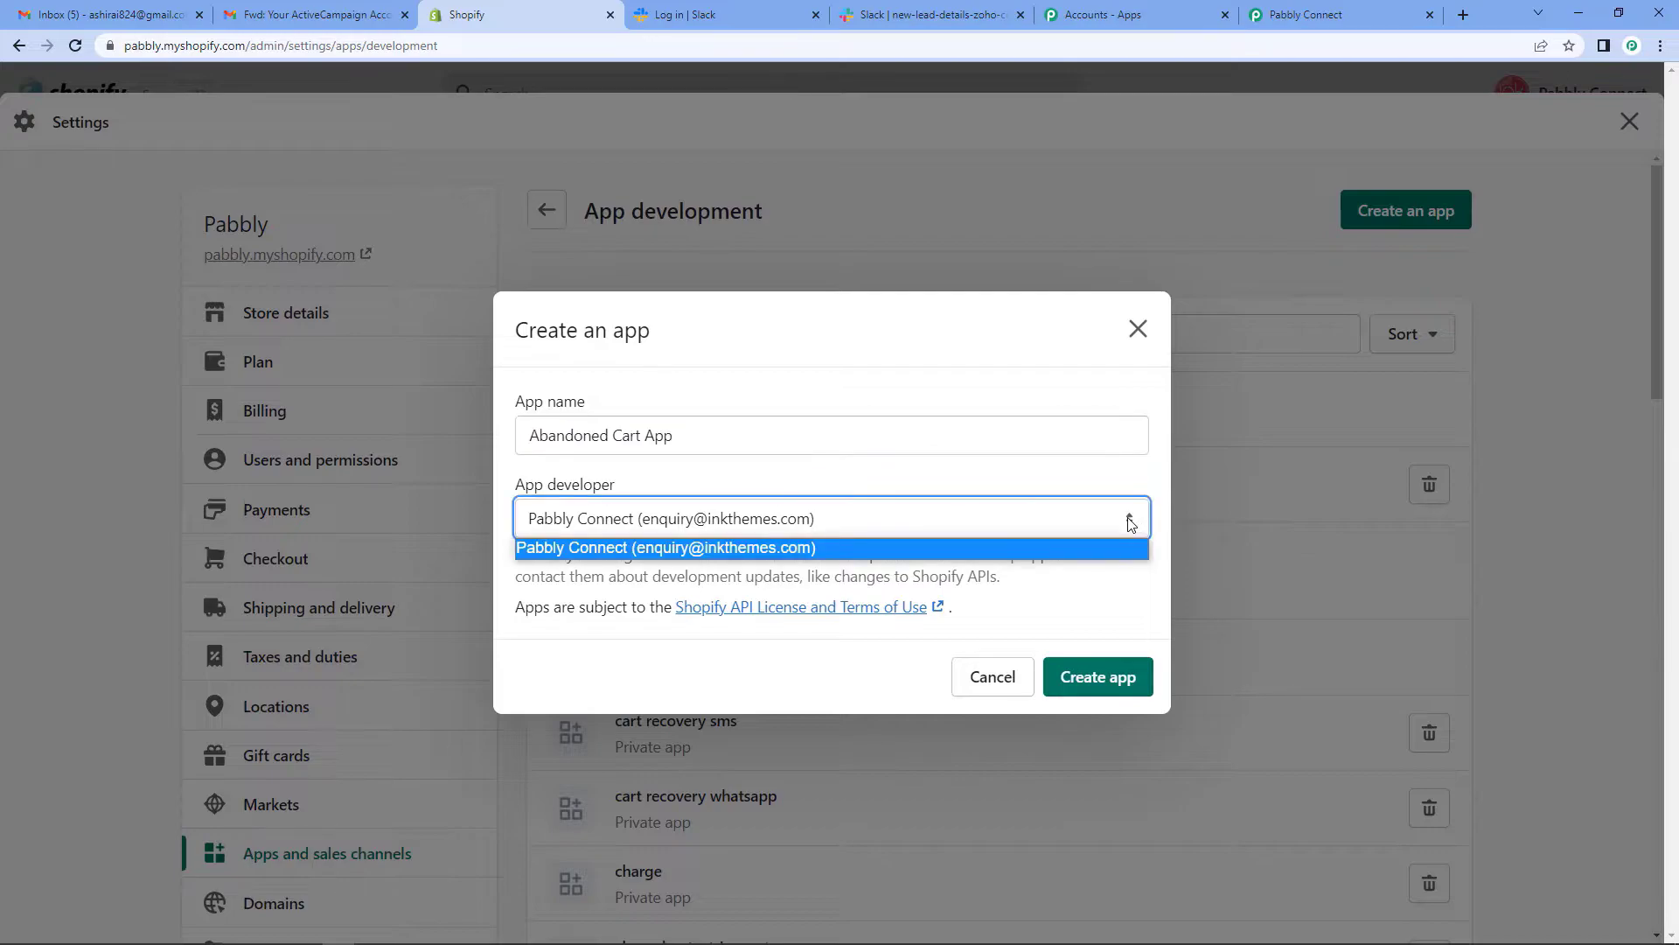
left_click(654, 549)
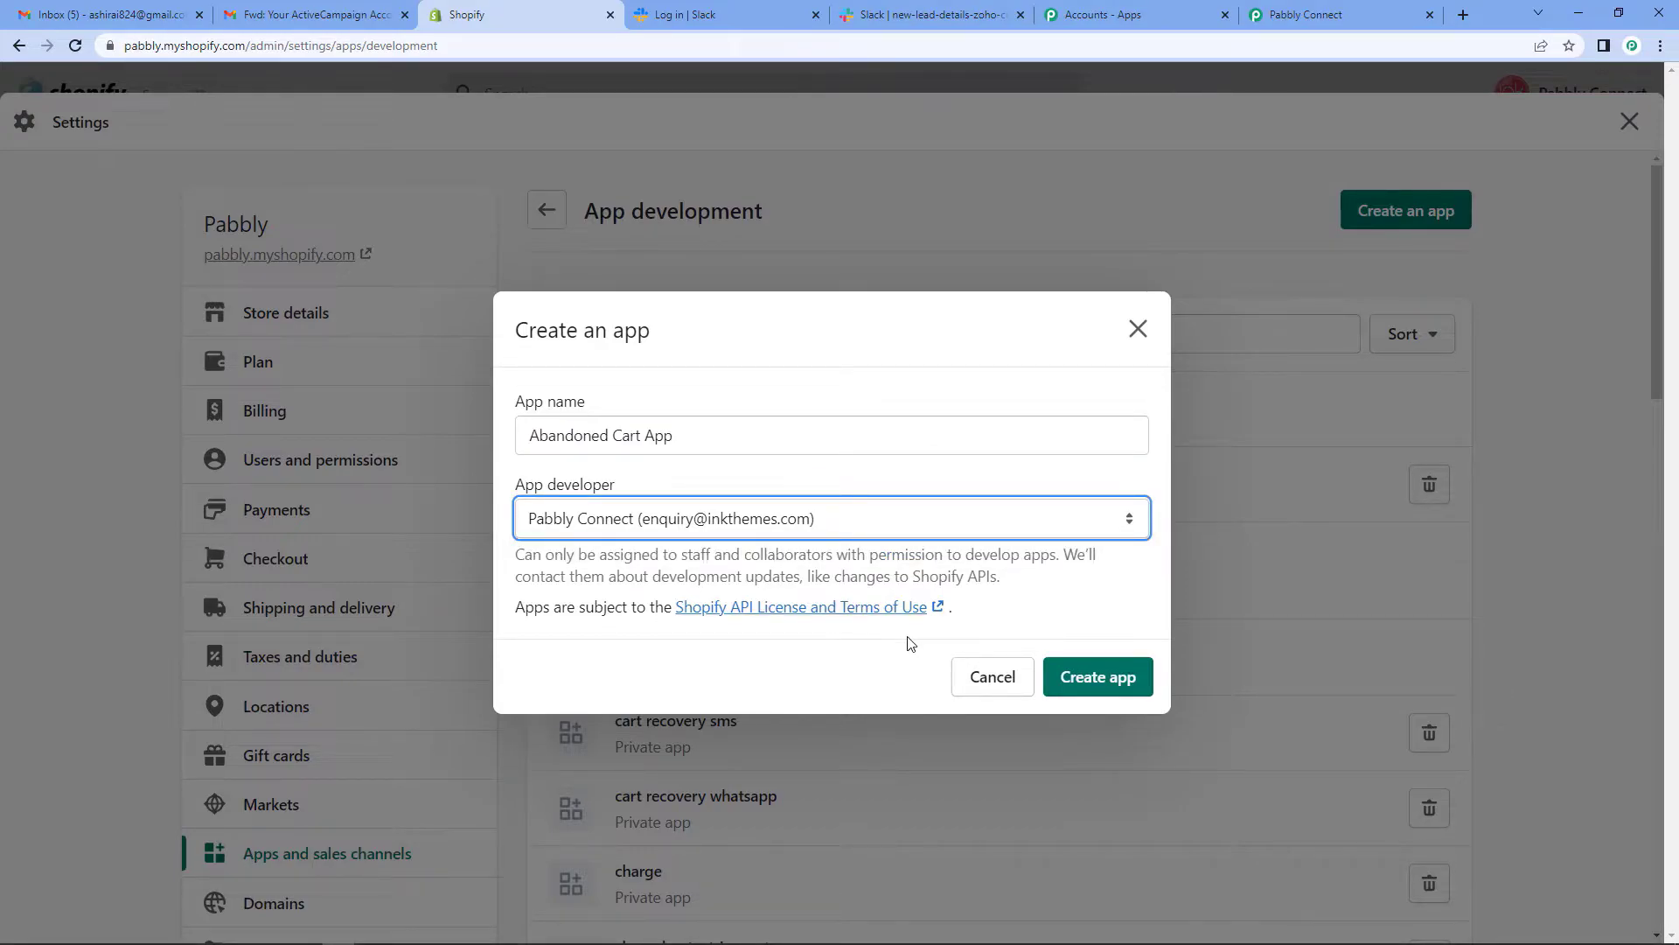
left_click(1084, 686)
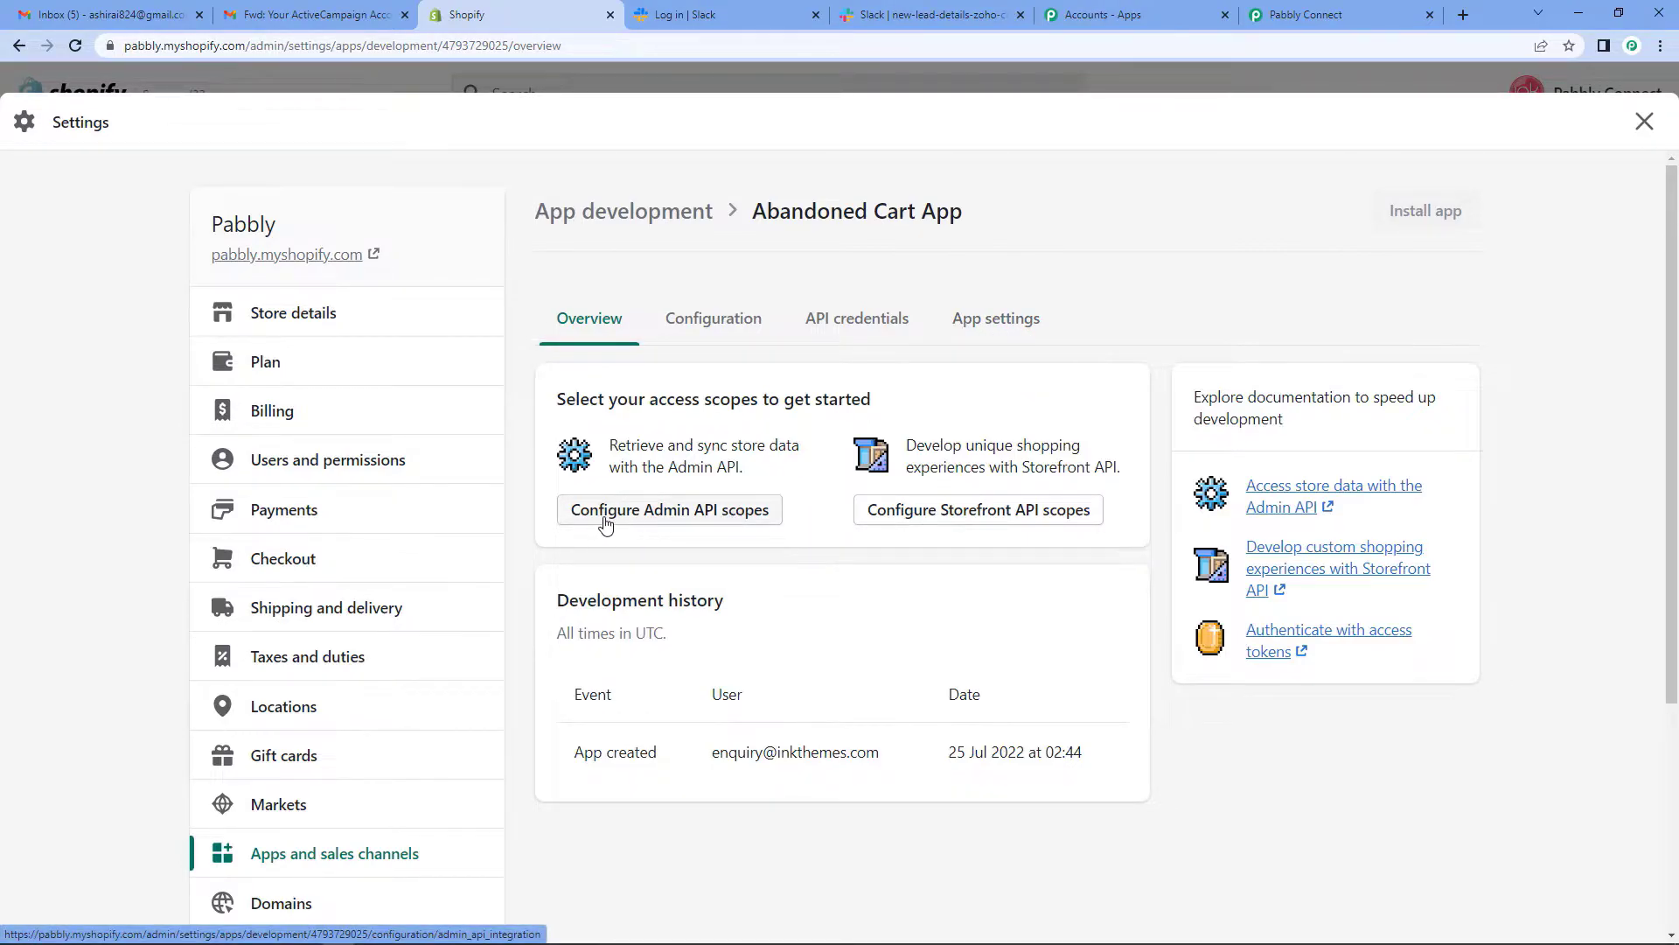
- Tick read and write Admin API scopes for customers, discounts, price rules and products
left_click(762, 518)
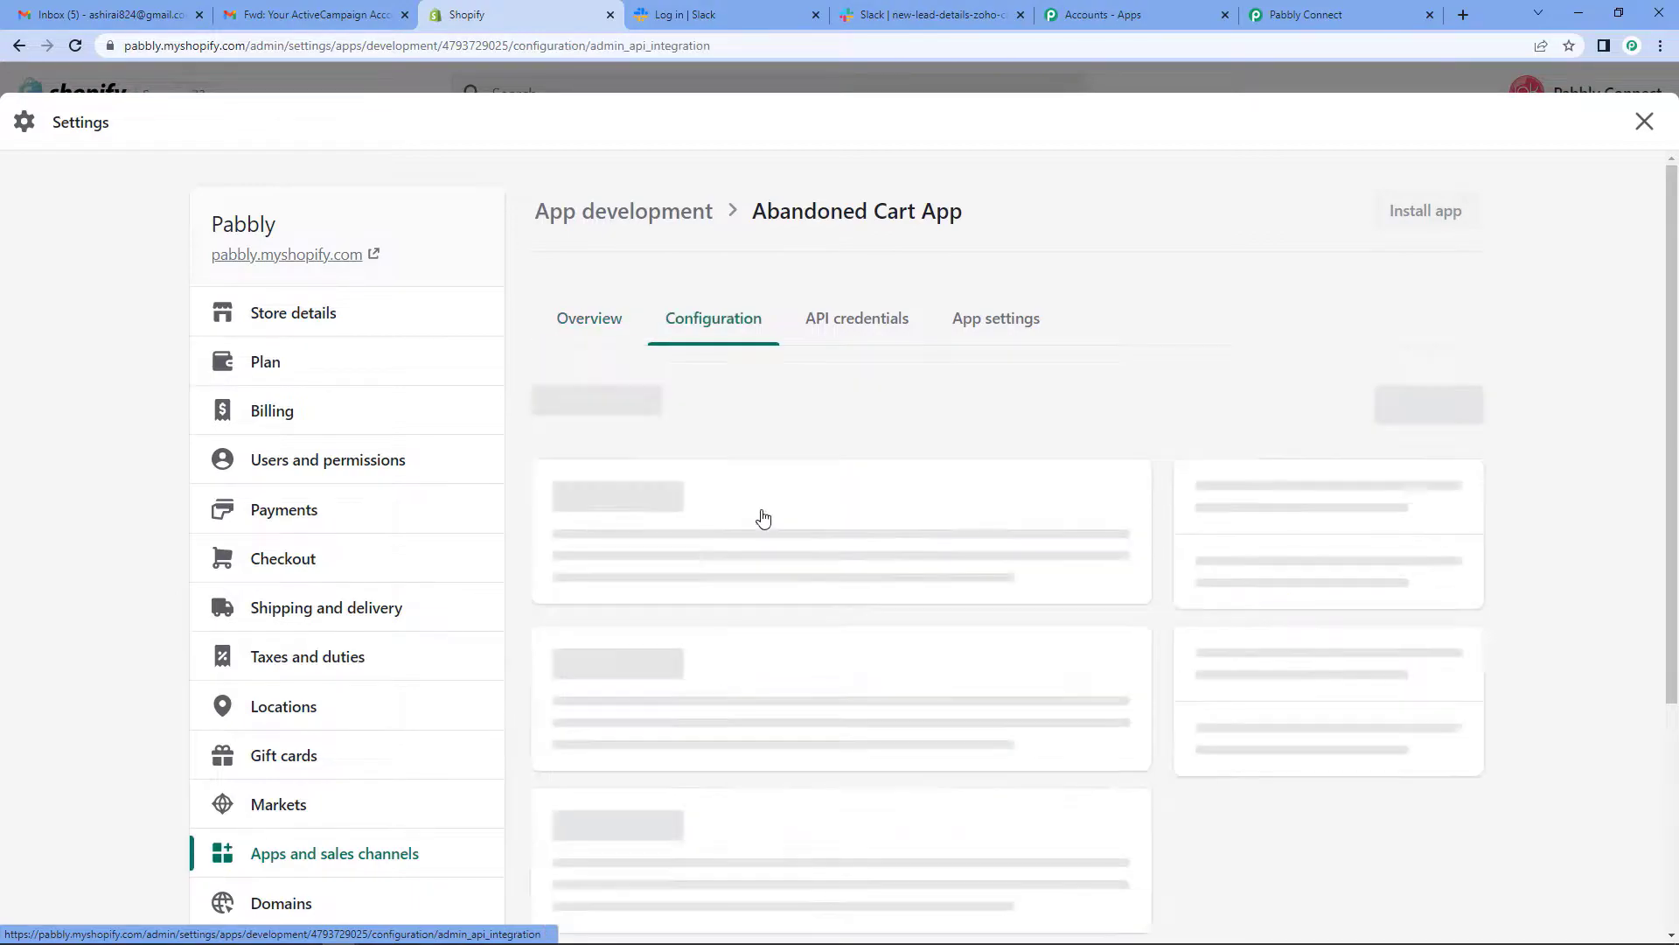
scroll(762, 517, "down", 2)
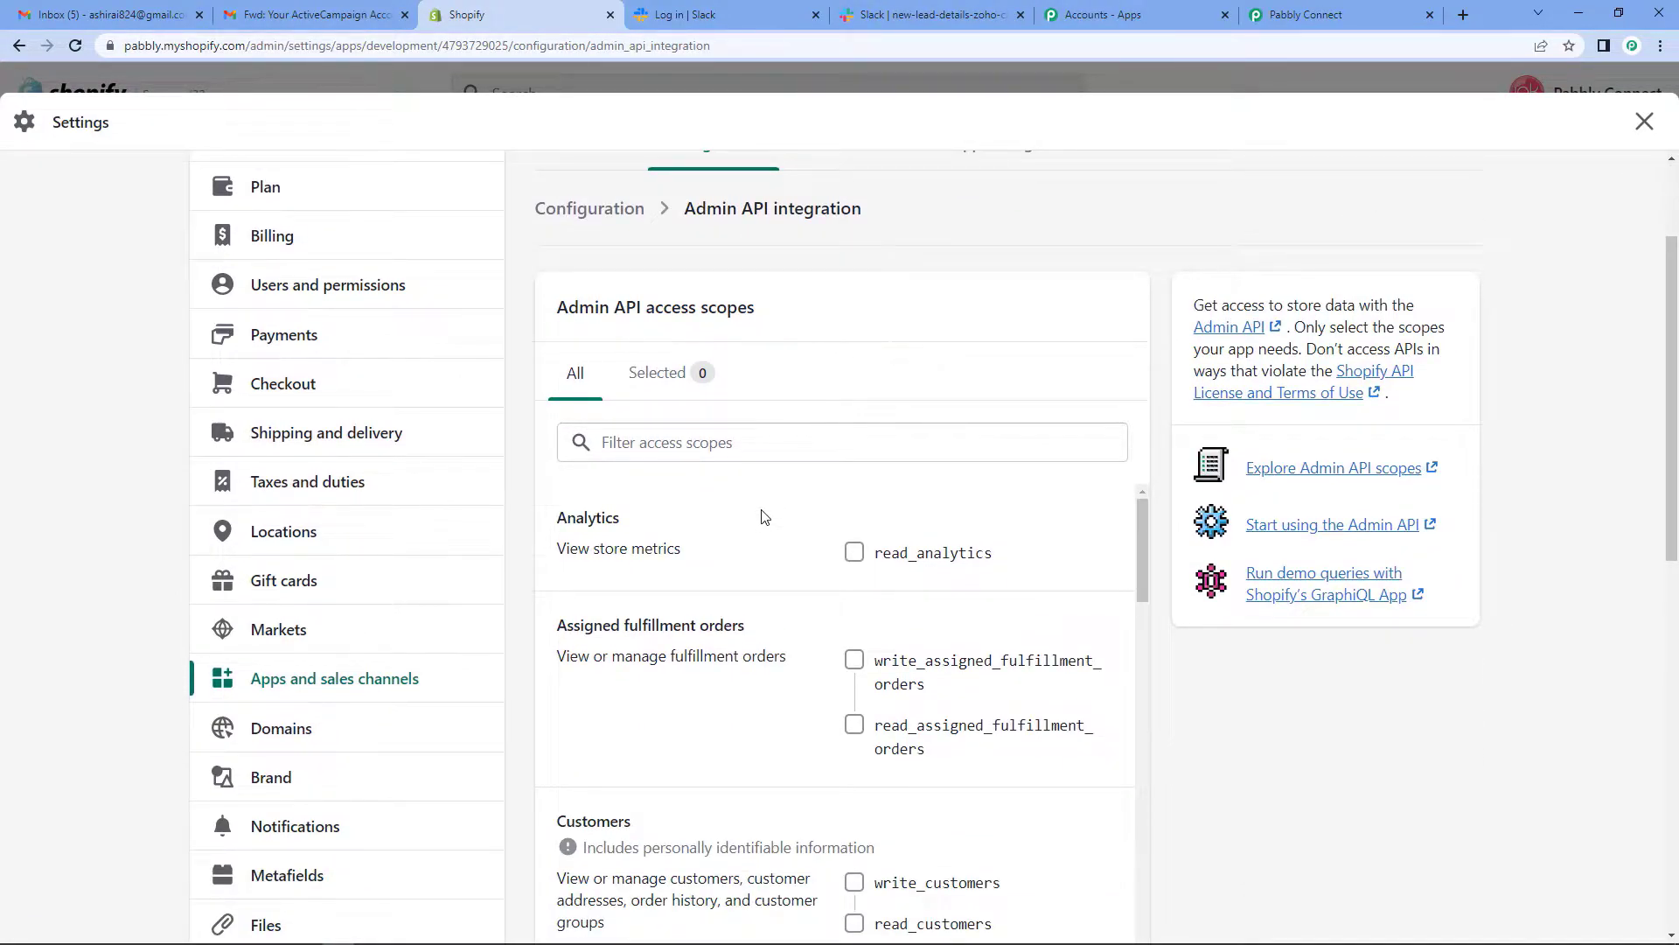
scroll(763, 517, "down", 1)
scroll(763, 518, "up", 1)
scroll(886, 666, "down", 4)
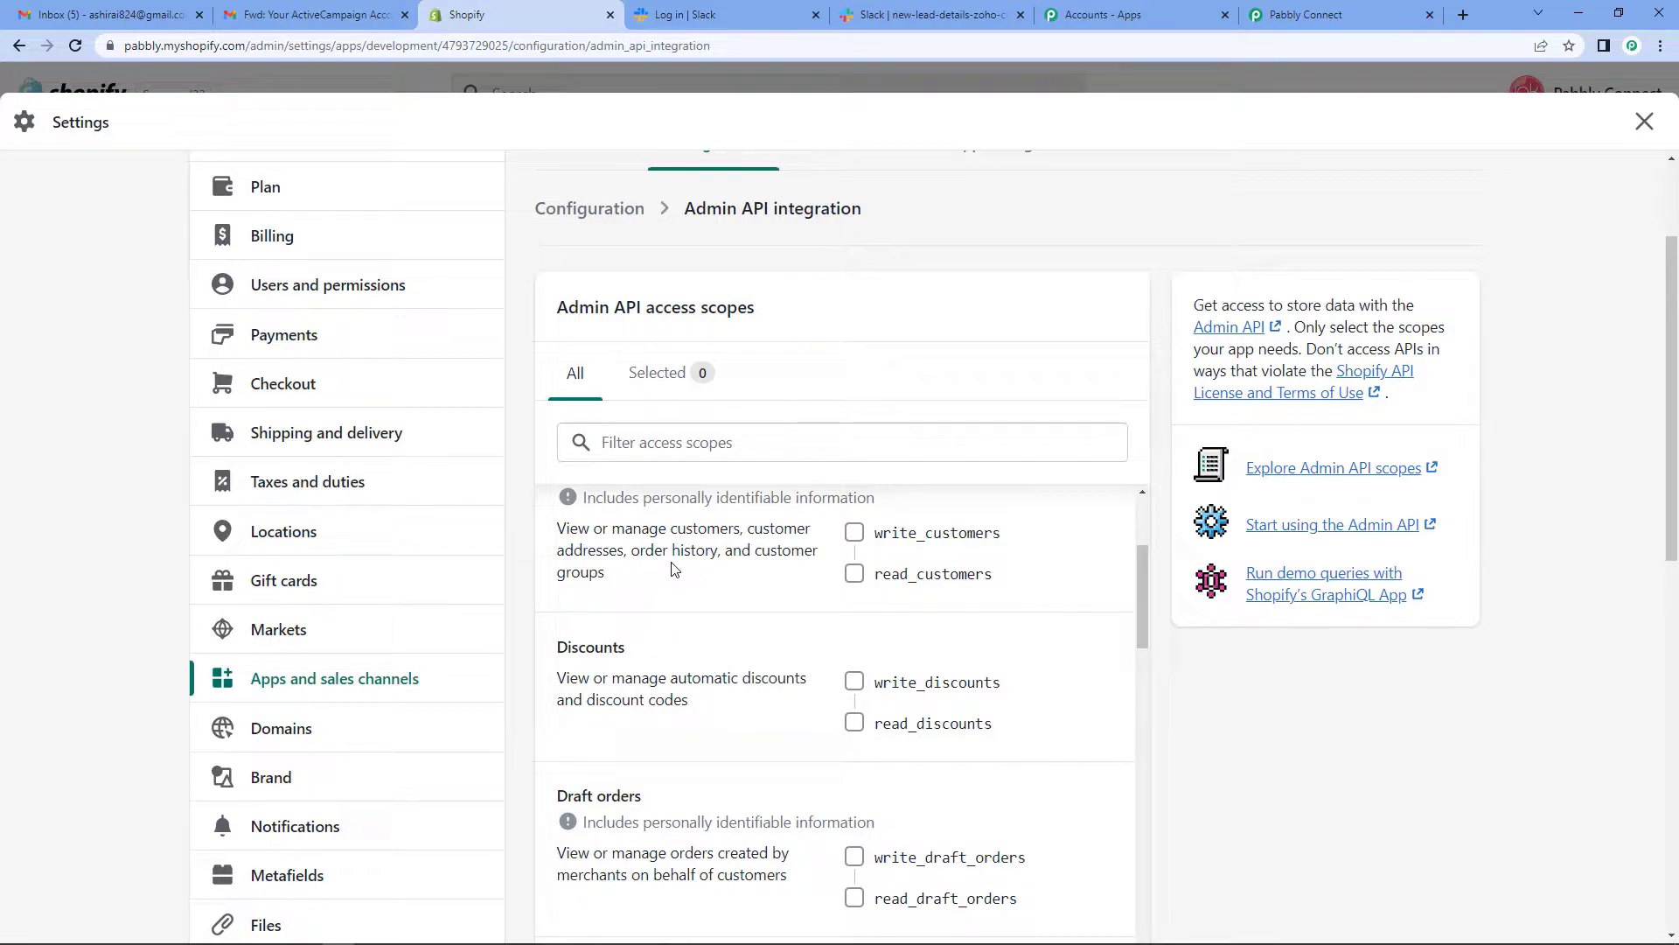
left_click(855, 531)
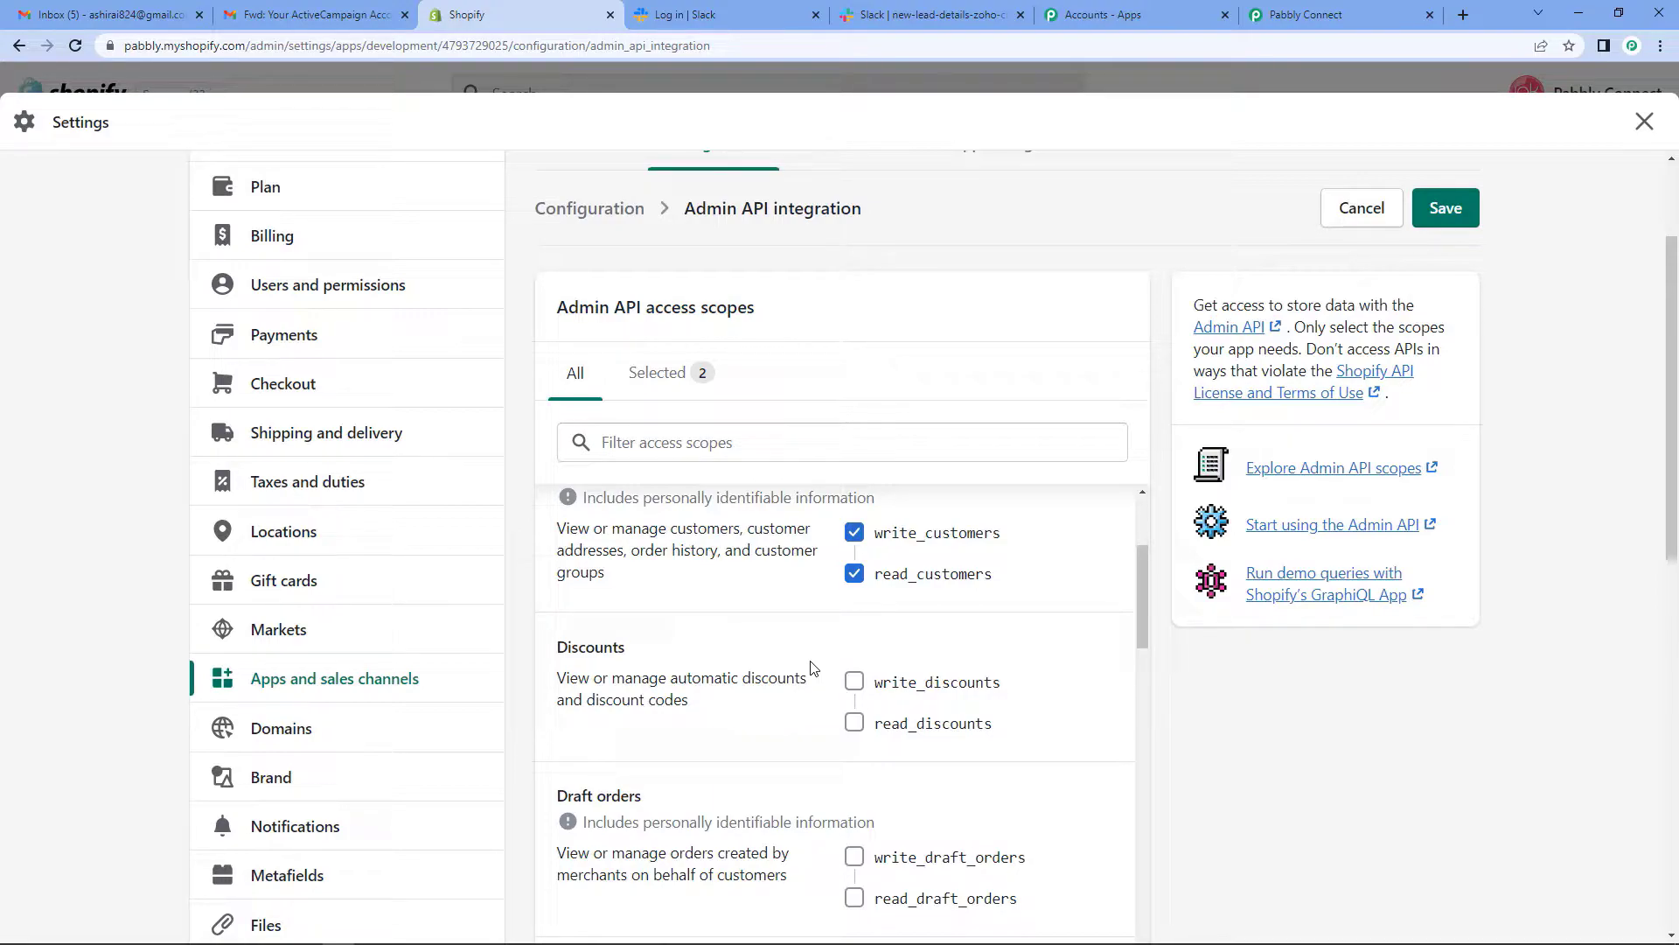
scroll(811, 667, "down", 1)
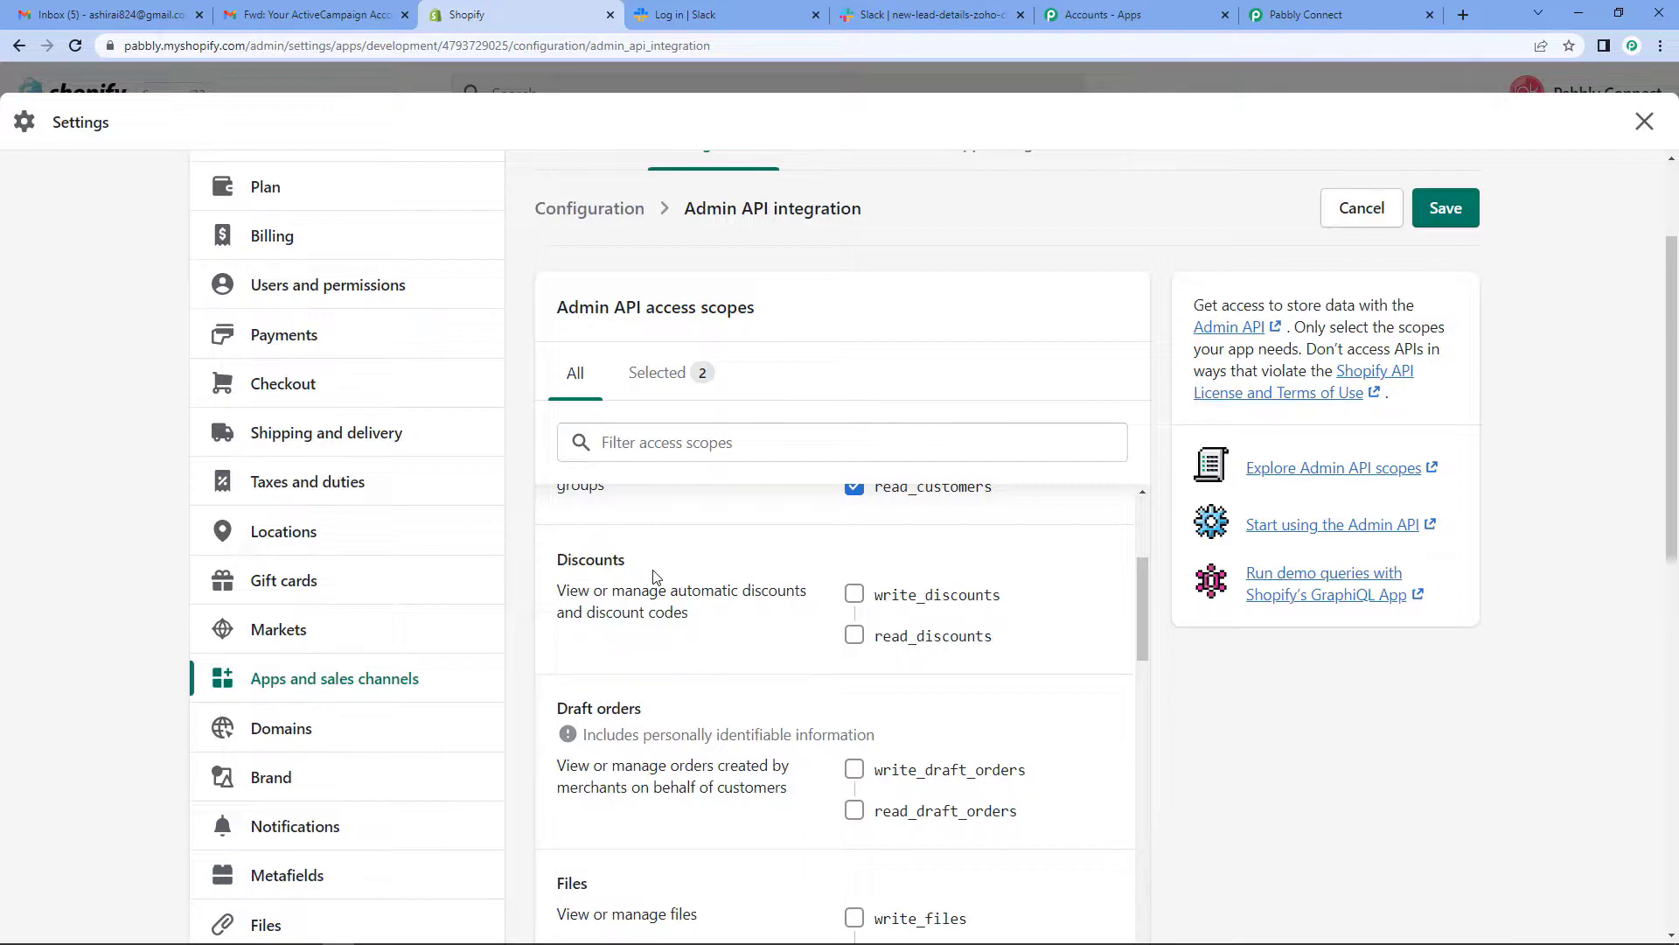
left_click(855, 597)
scroll(857, 631, "down", 7)
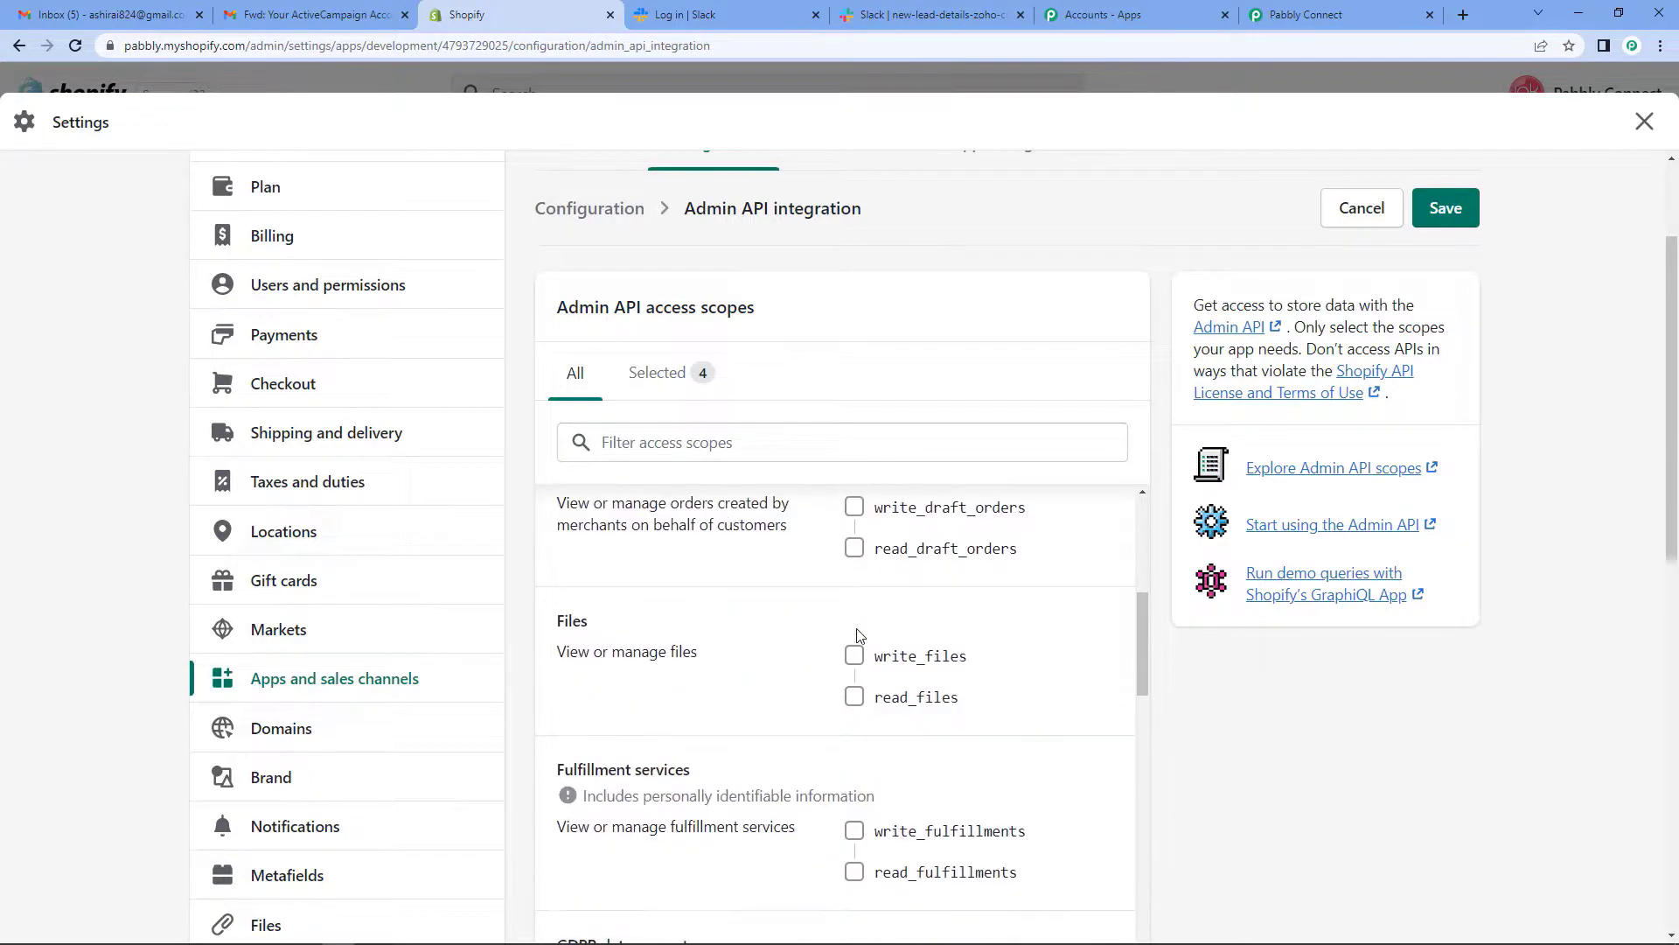
scroll(861, 663, "down", 9)
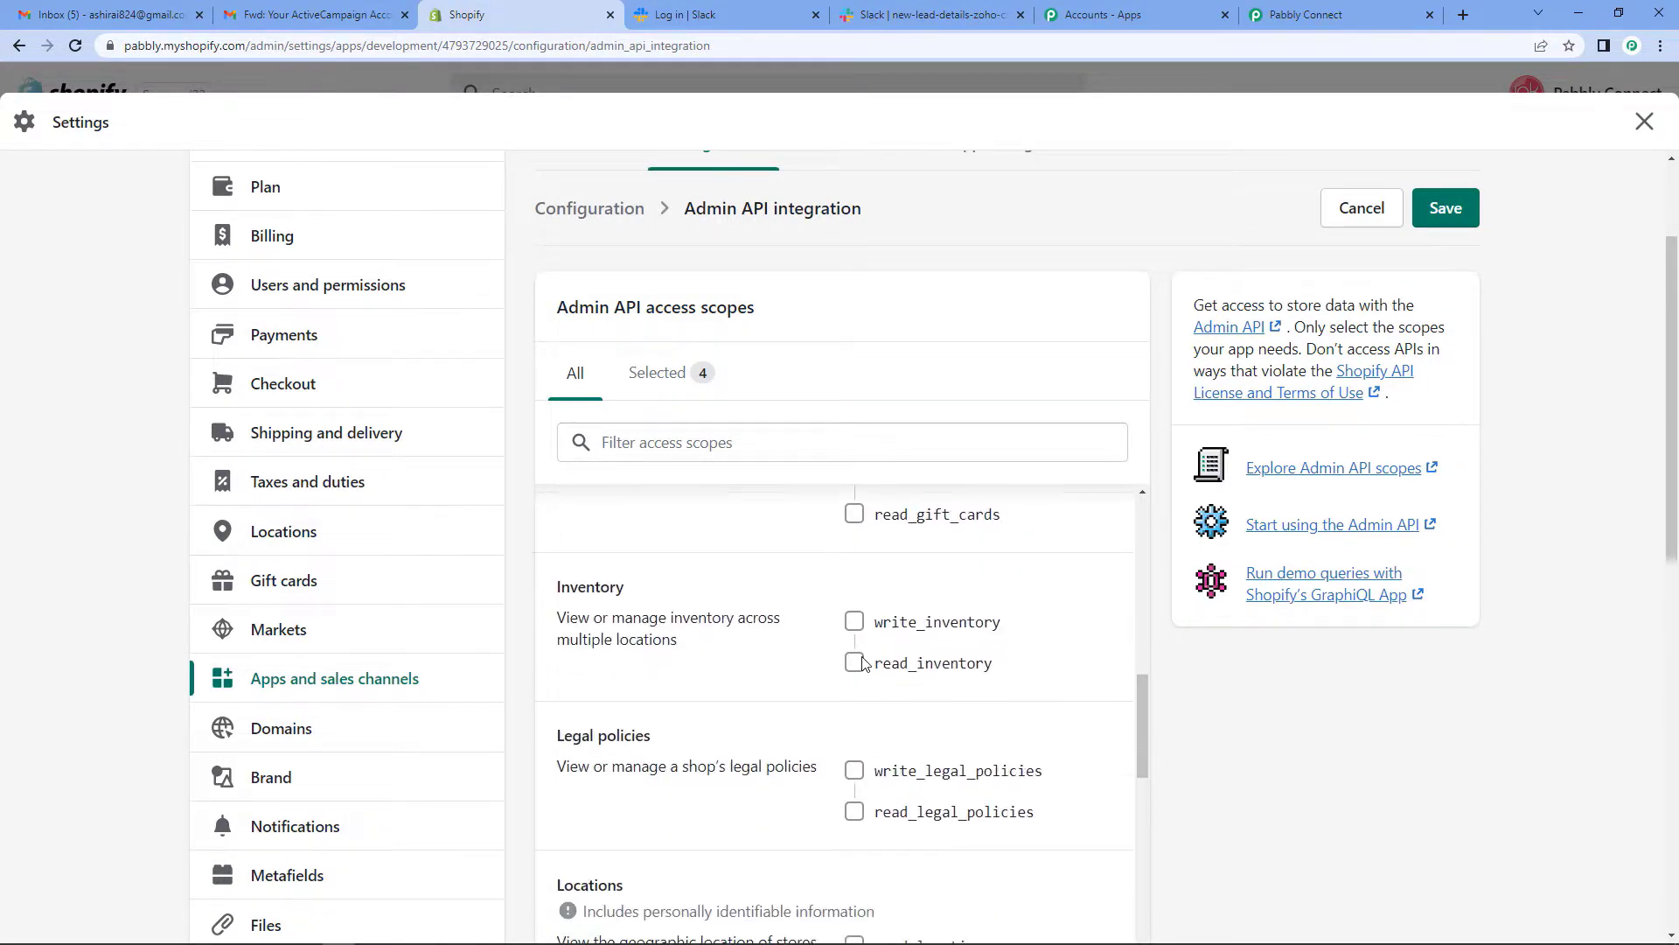
scroll(864, 664, "down", 8)
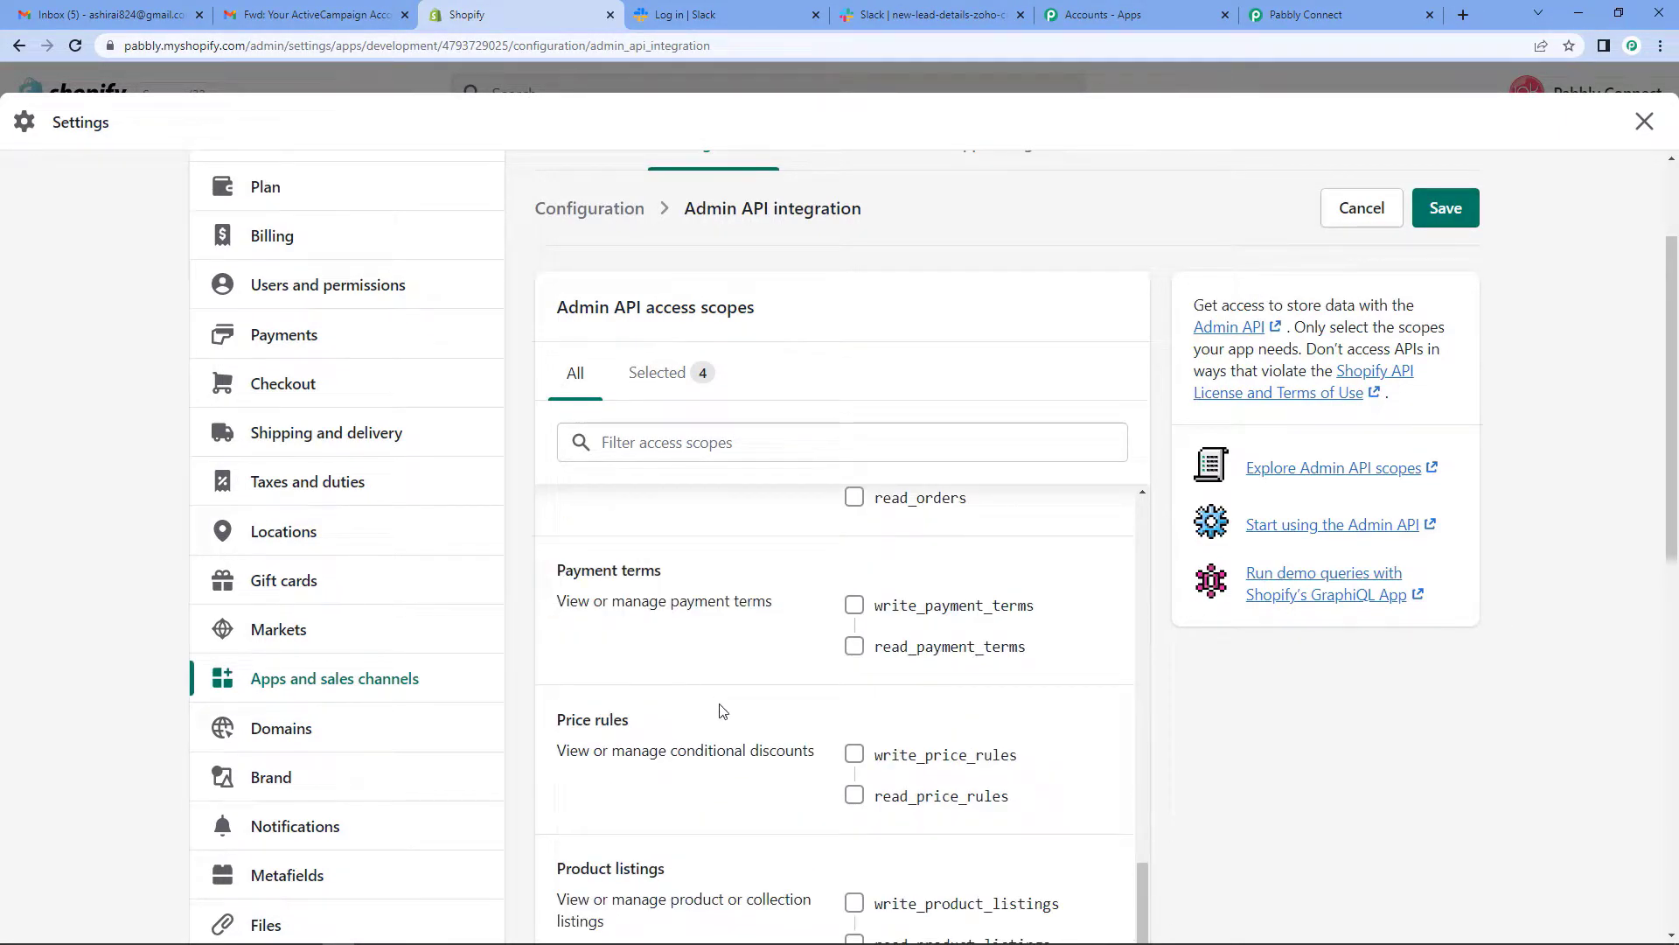
left_click(854, 754)
left_click(855, 794)
scroll(857, 792, "down", 4)
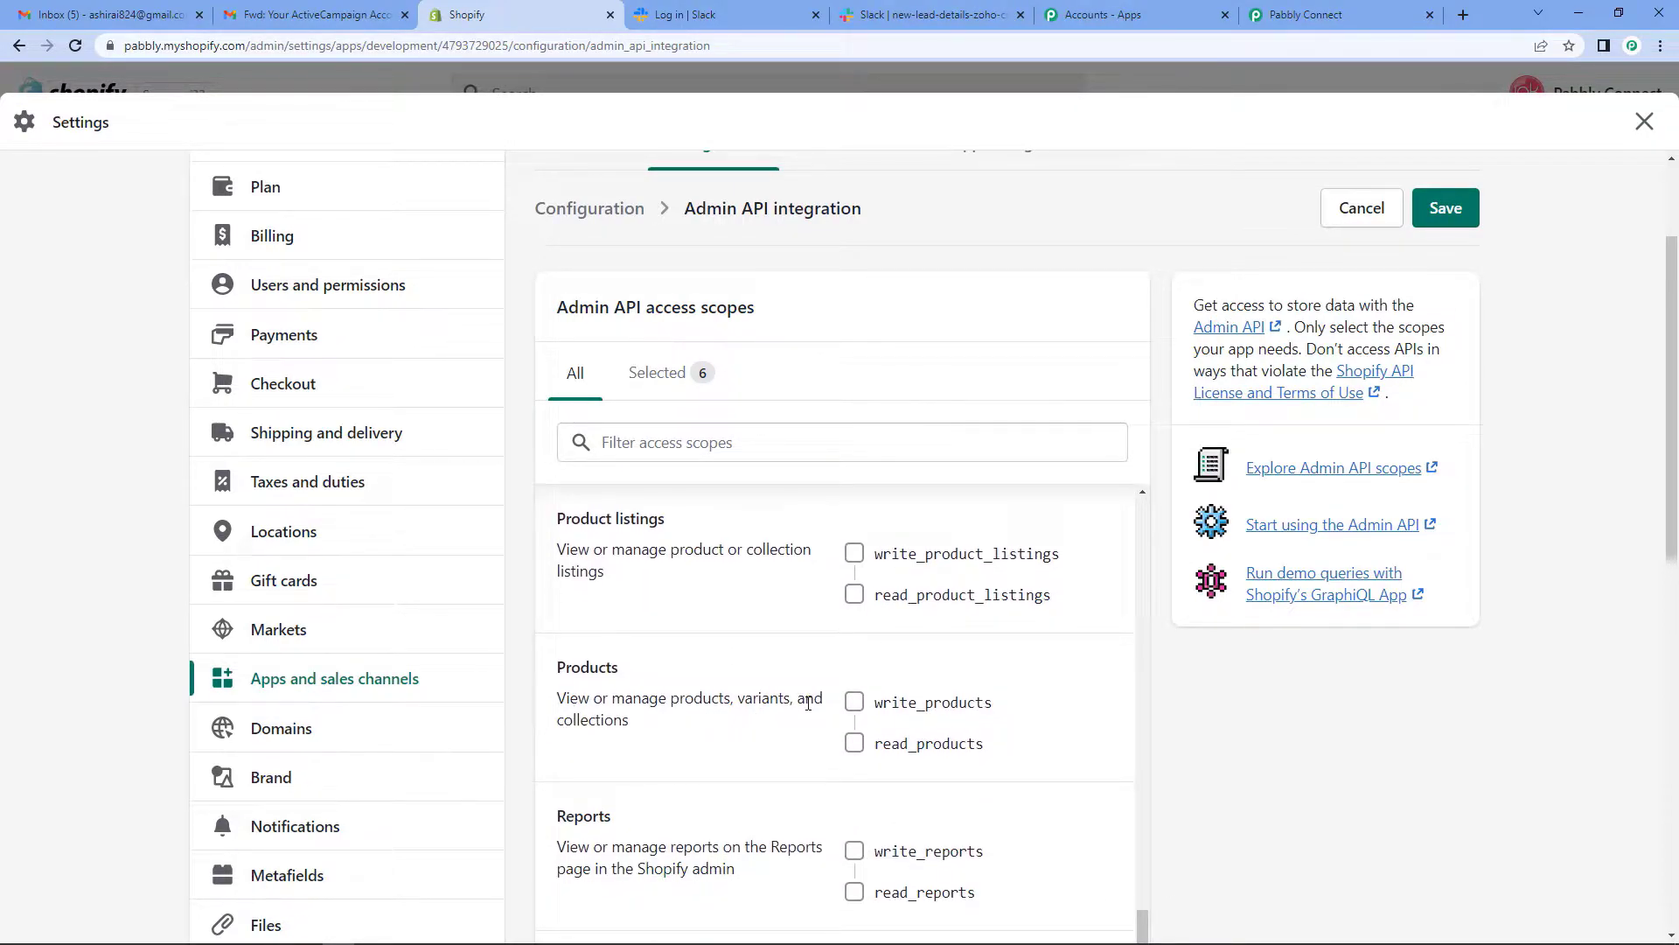
left_click(854, 702)
left_click(854, 742)
- Keep webhook event version 2022-07 (Latest) and save the access scopes
scroll(977, 700, "down", 2)
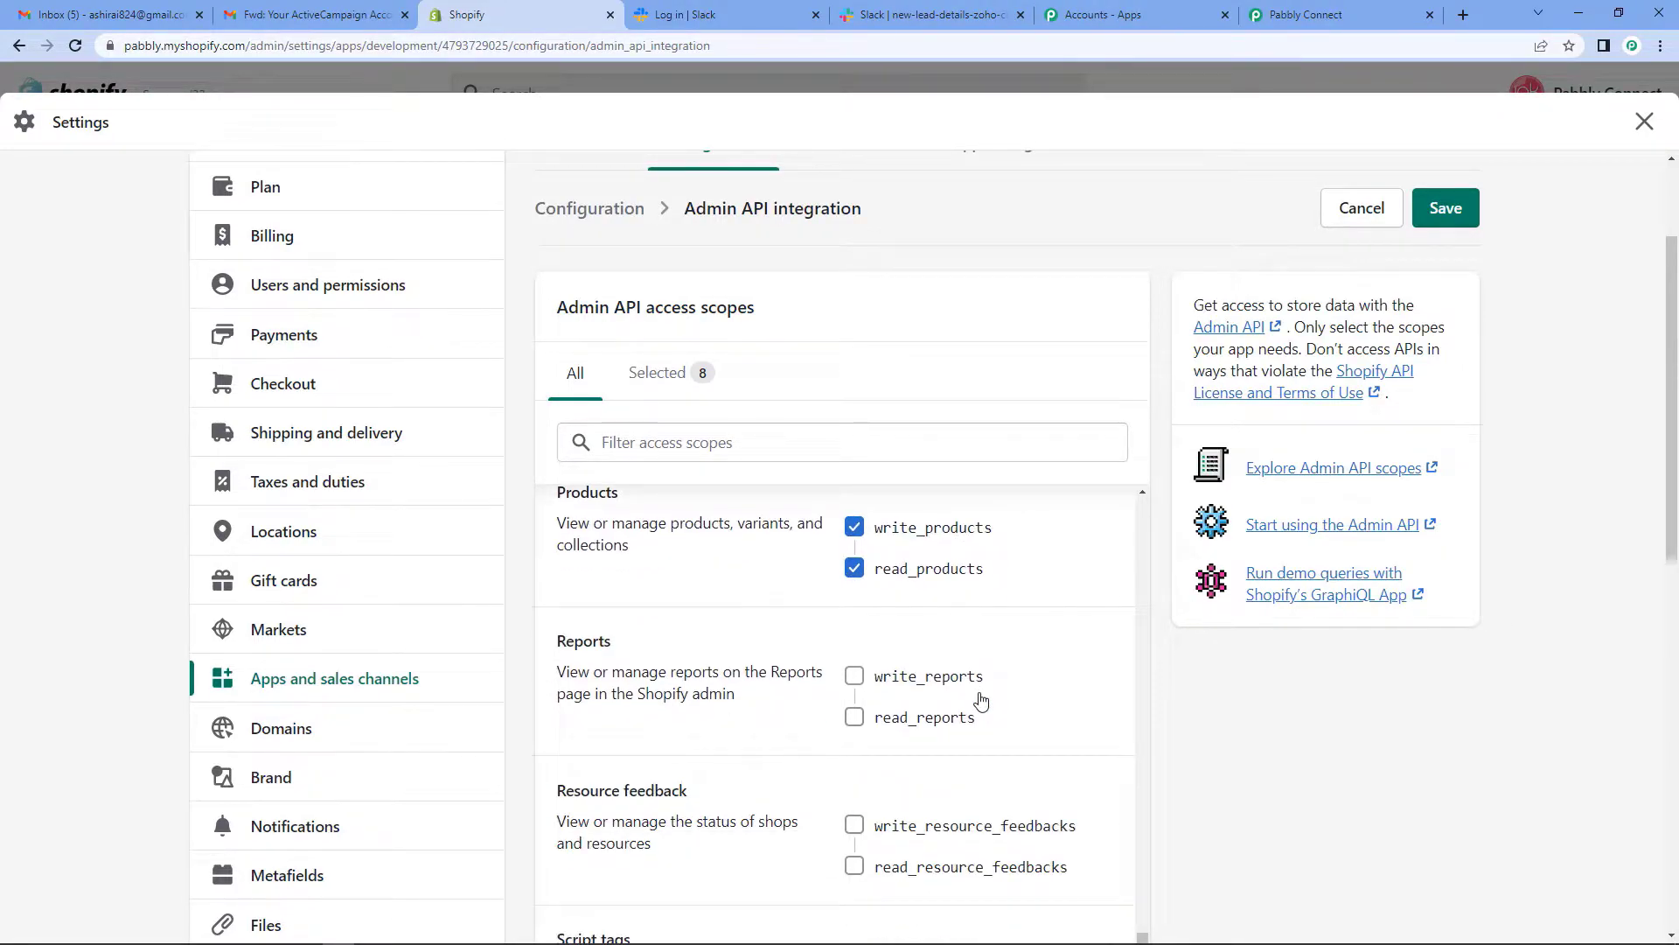
scroll(981, 700, "down", 15)
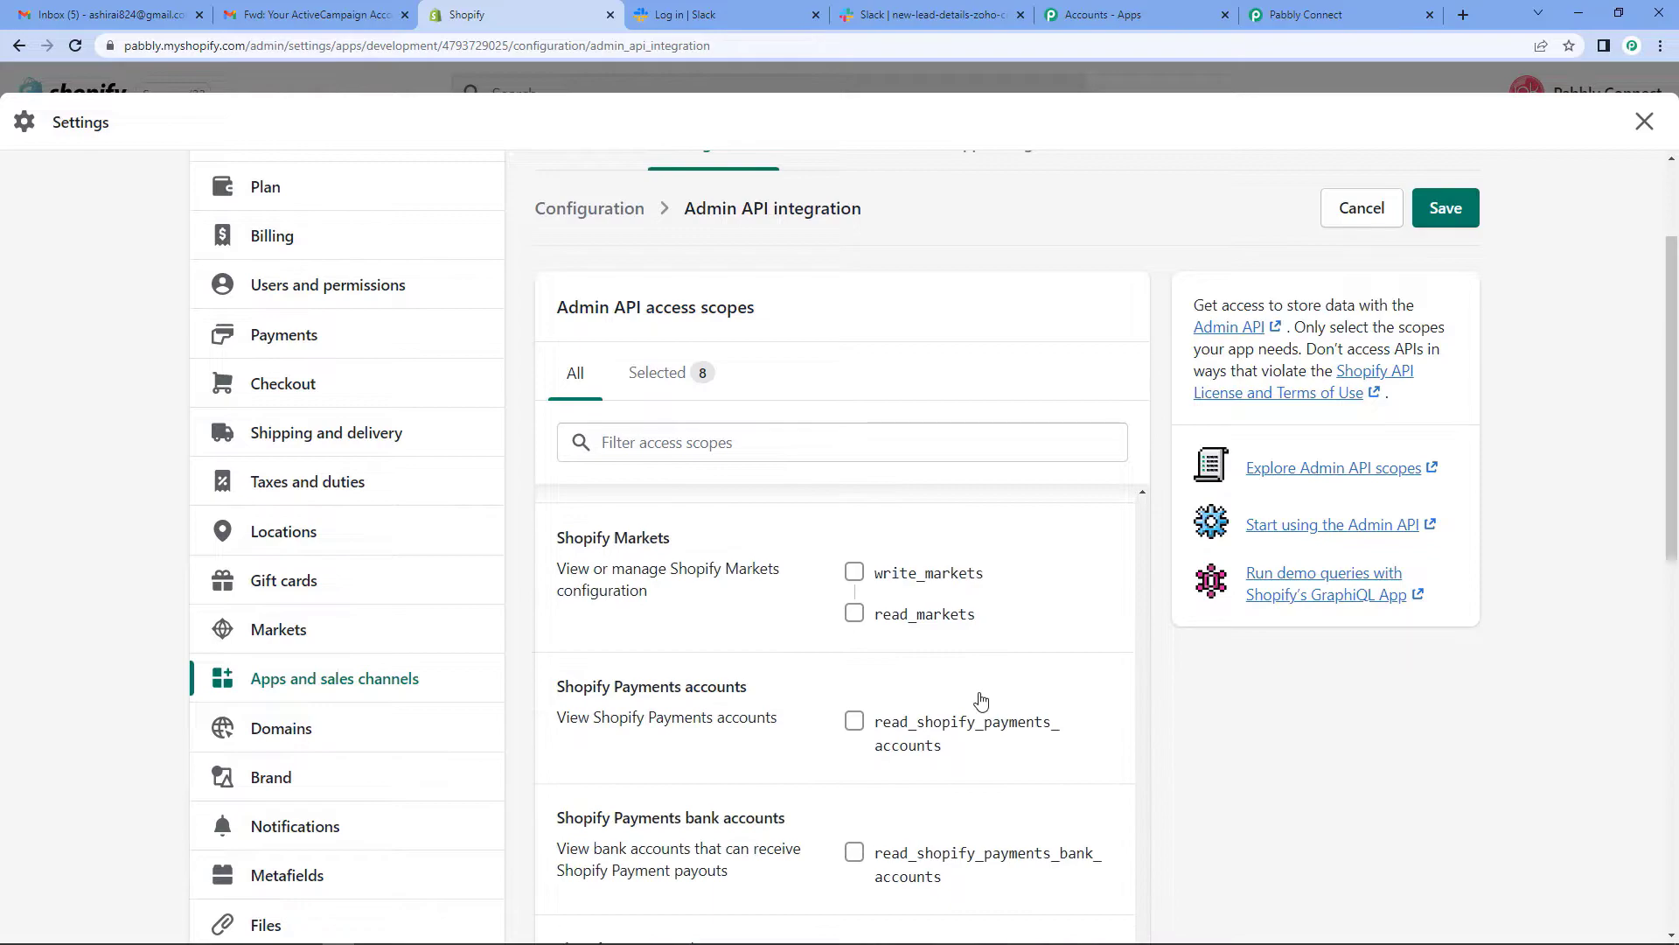
scroll(980, 699, "down", 2)
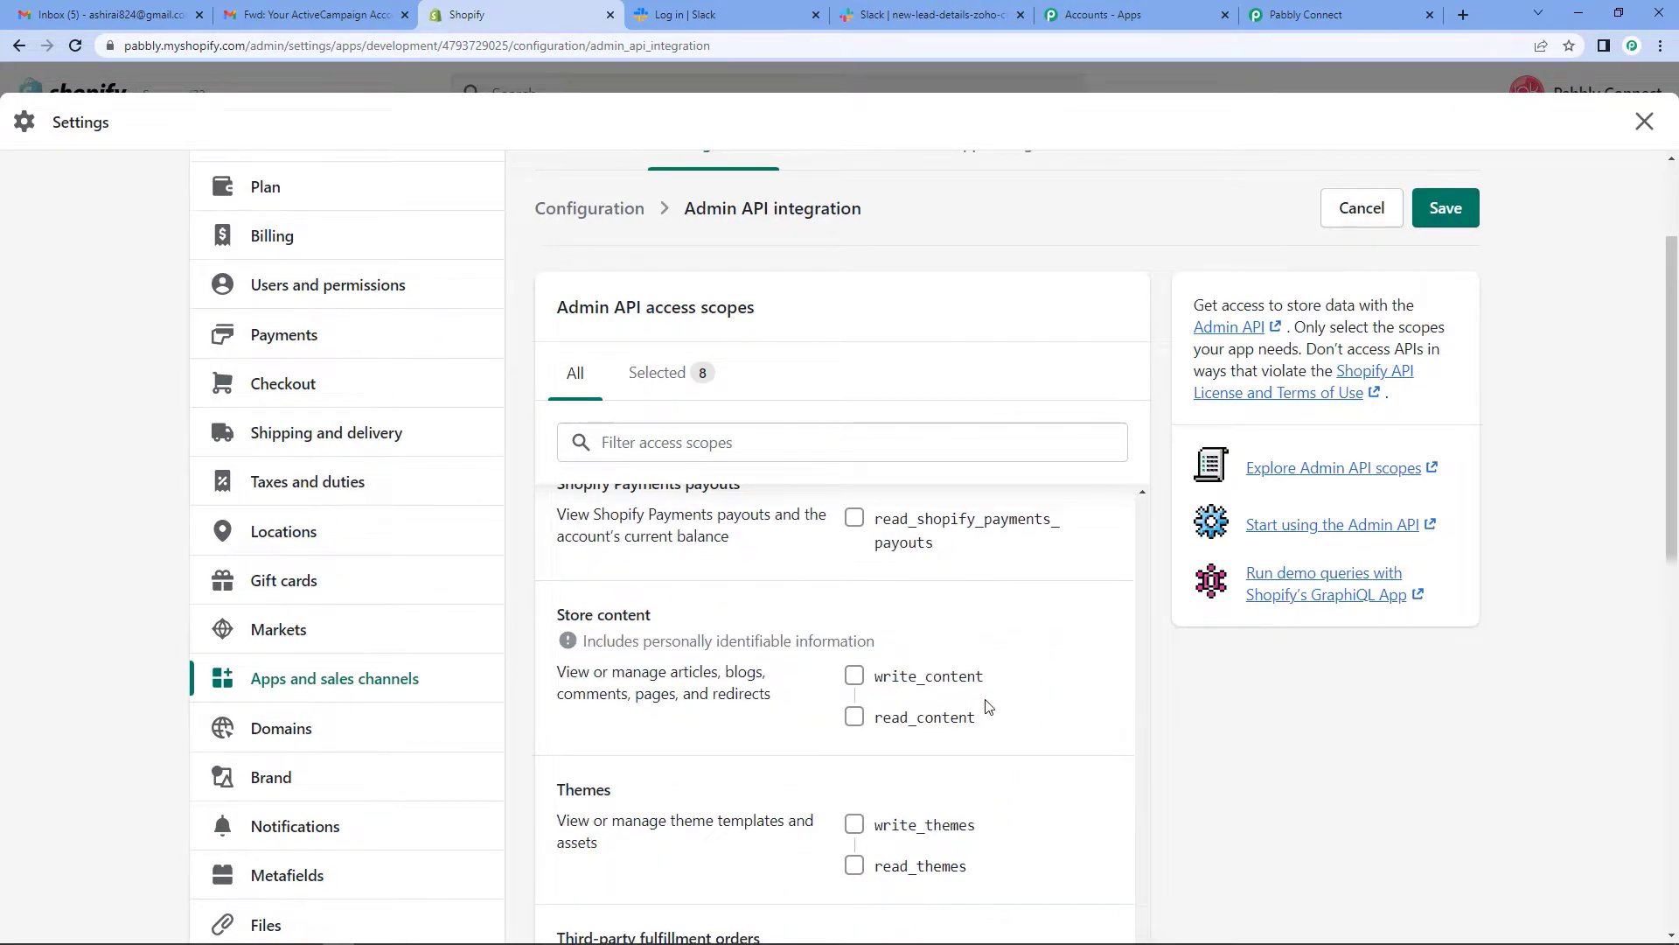
scroll(1347, 719, "down", 5)
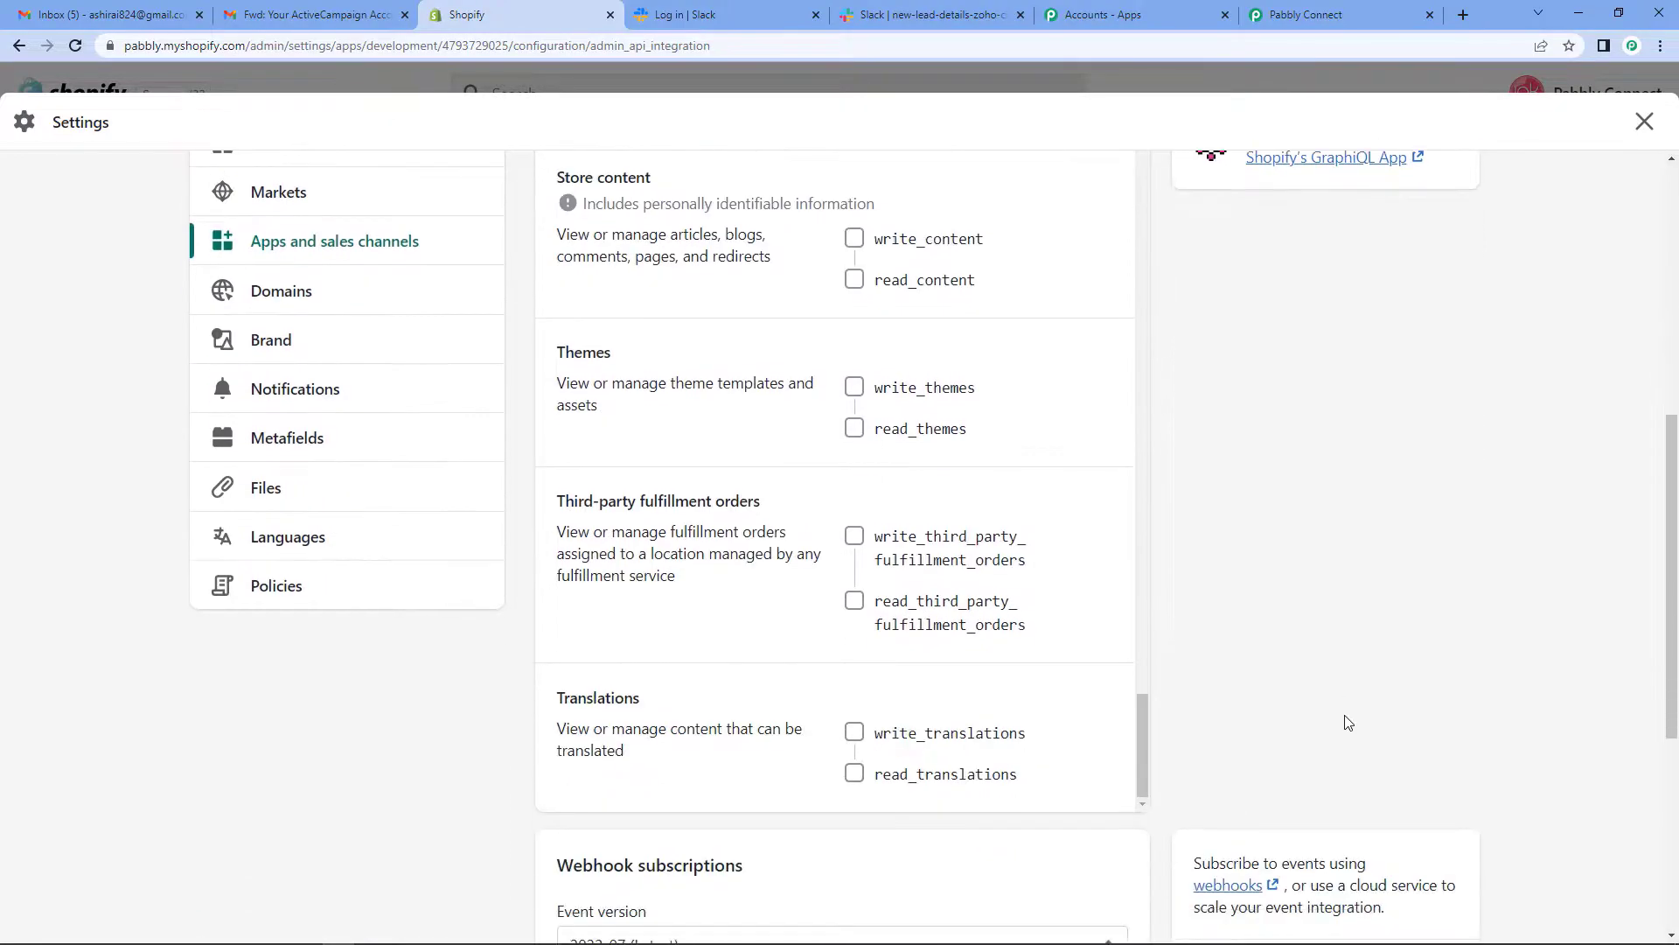
scroll(1347, 719, "down", 5)
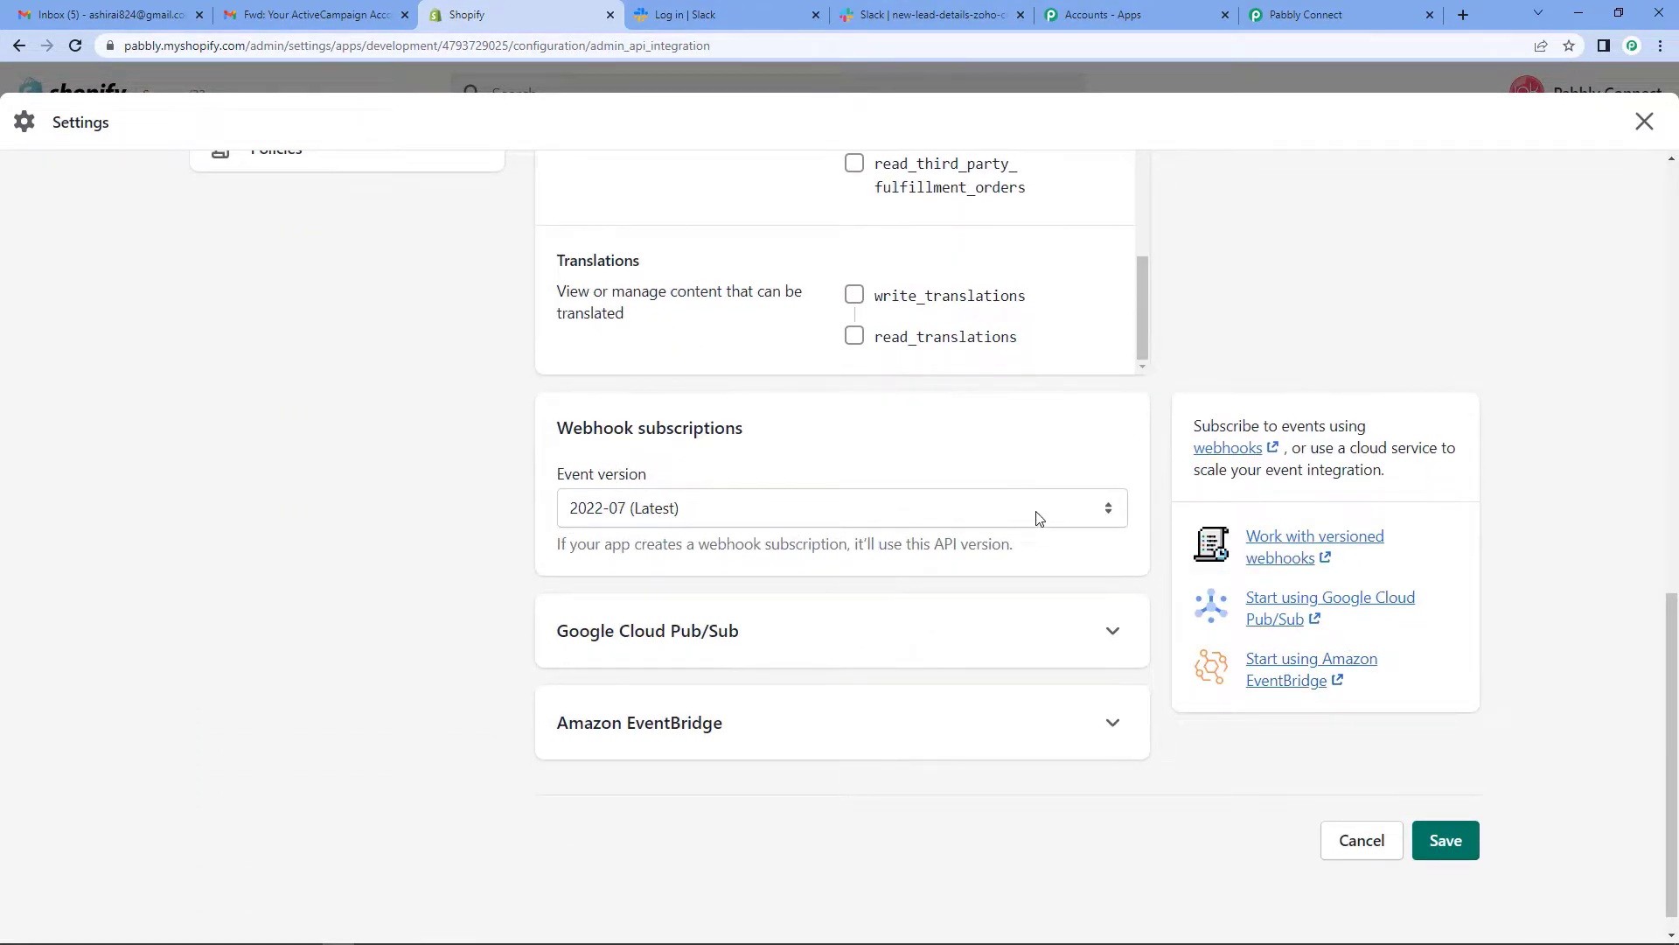
left_click(1108, 510)
left_click(615, 609)
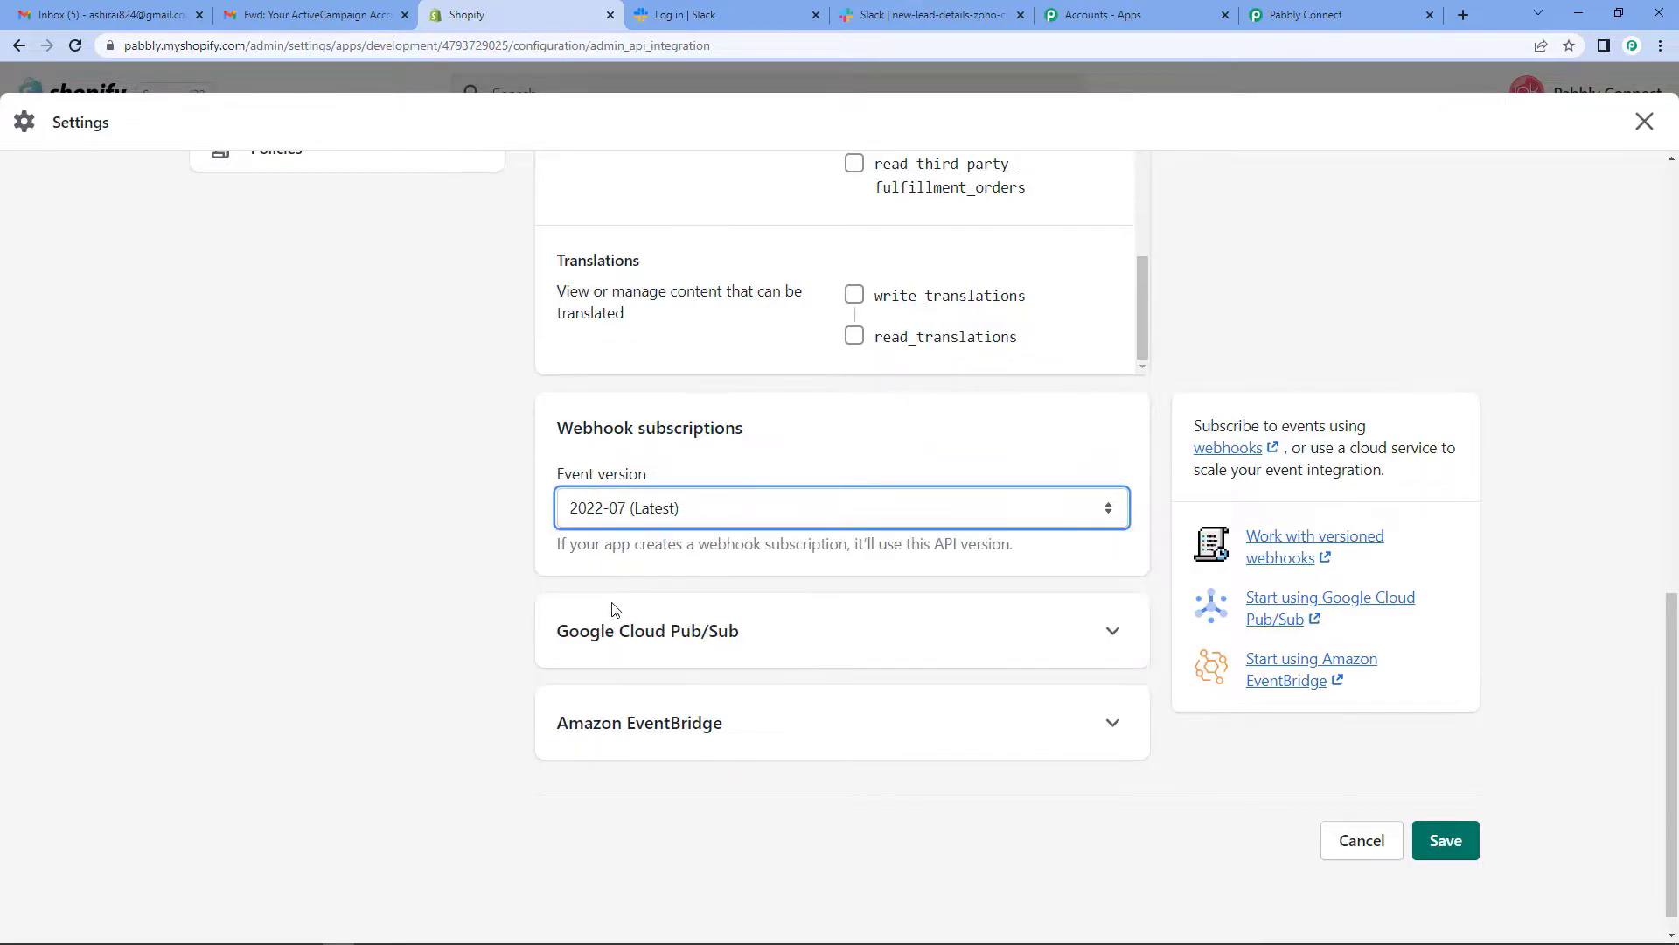
left_click(1445, 841)
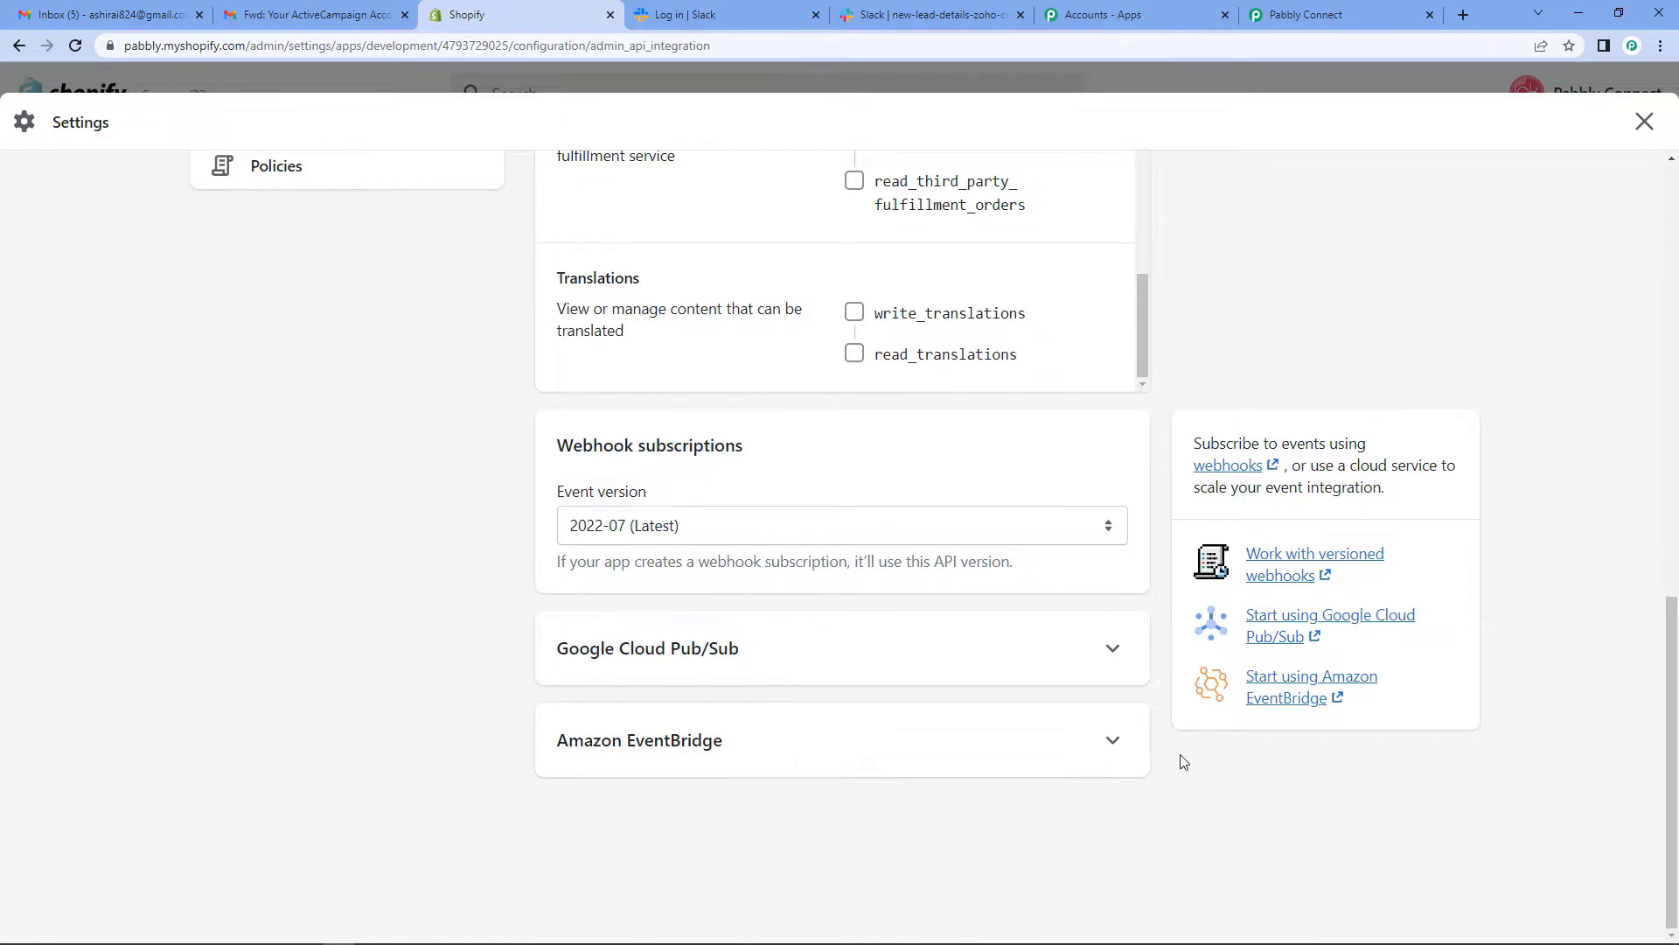
scroll(1128, 713, "up", 15)
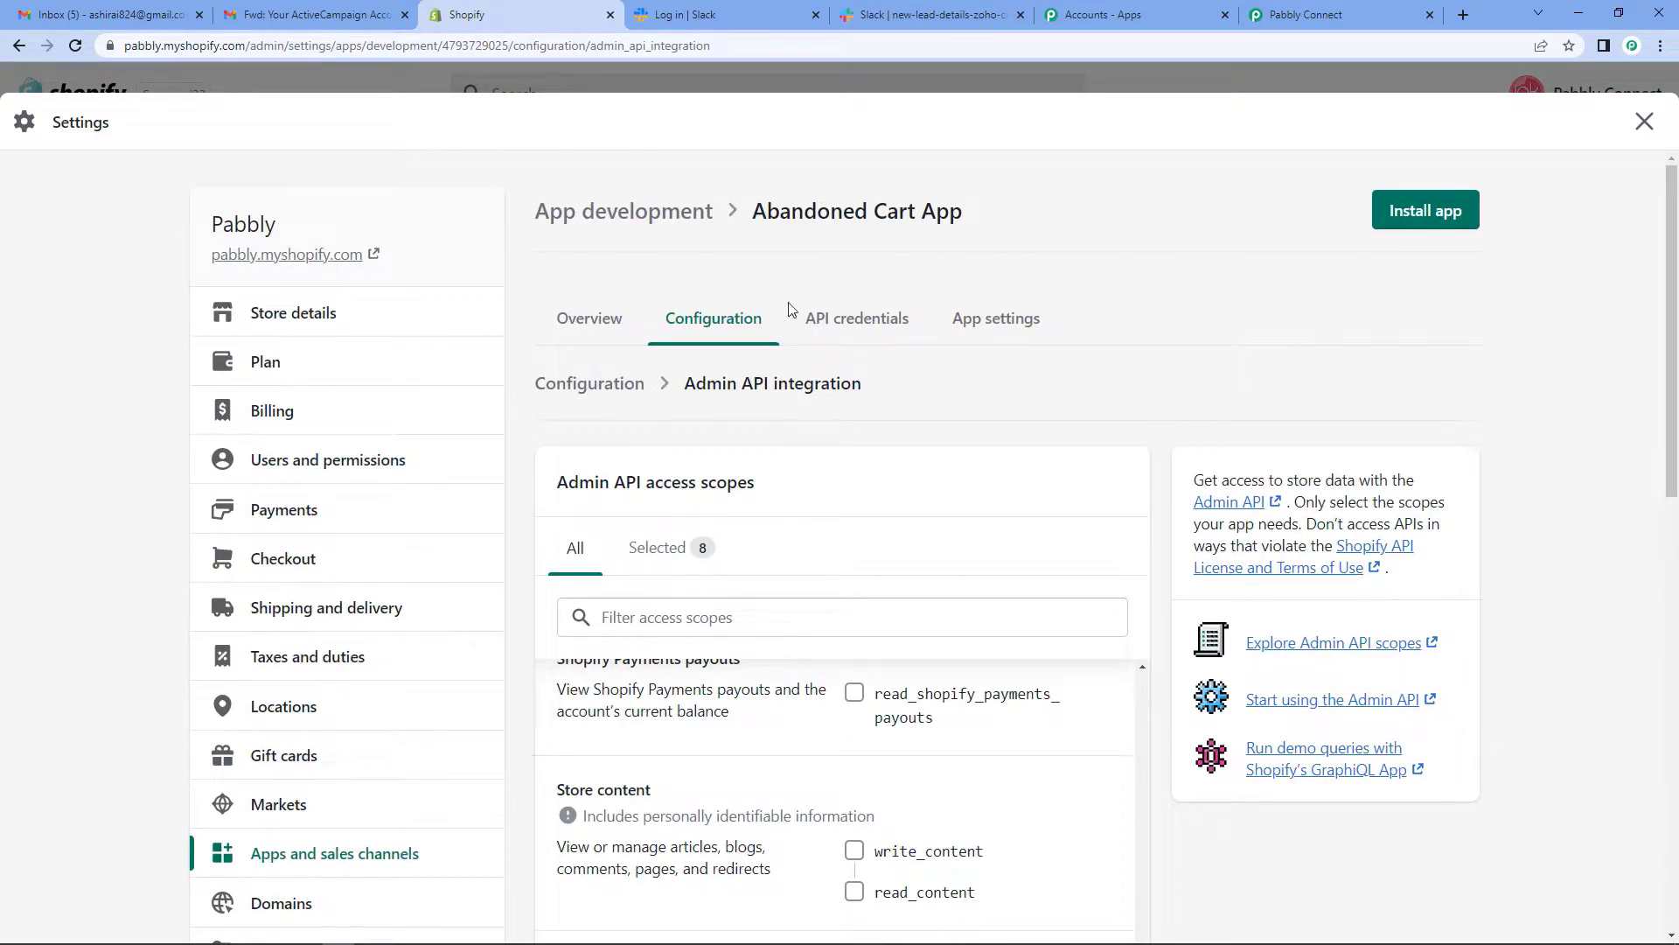
- Install the Abandoned Cart App on the store from its API credentials page
left_click(869, 325)
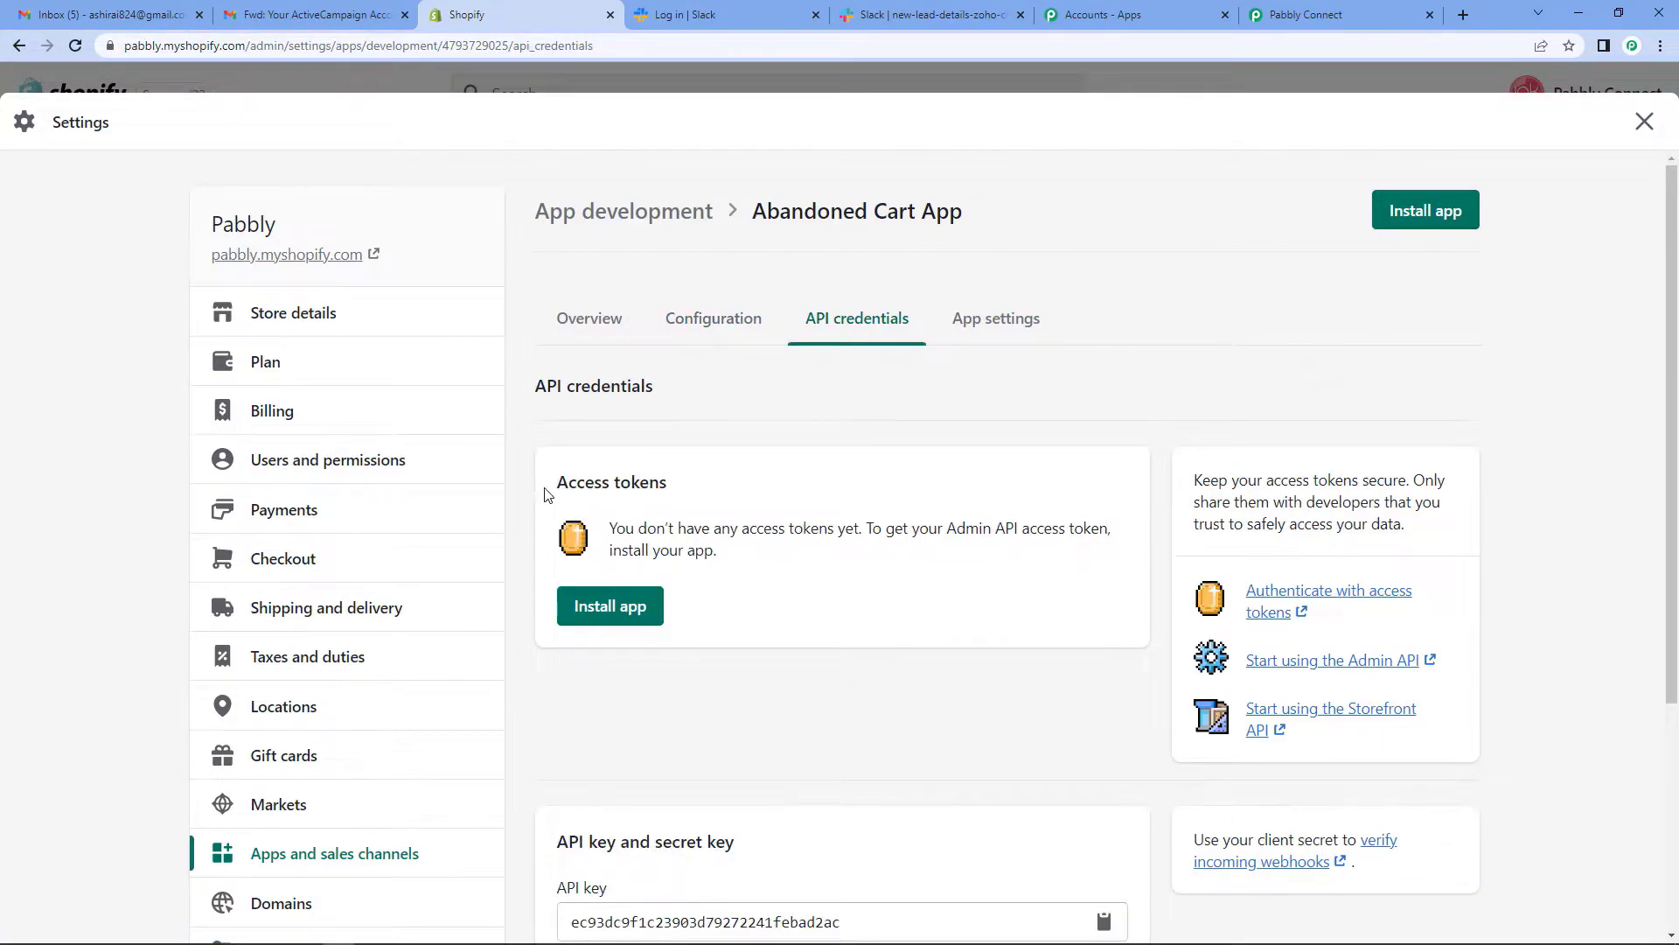
left_click(610, 608)
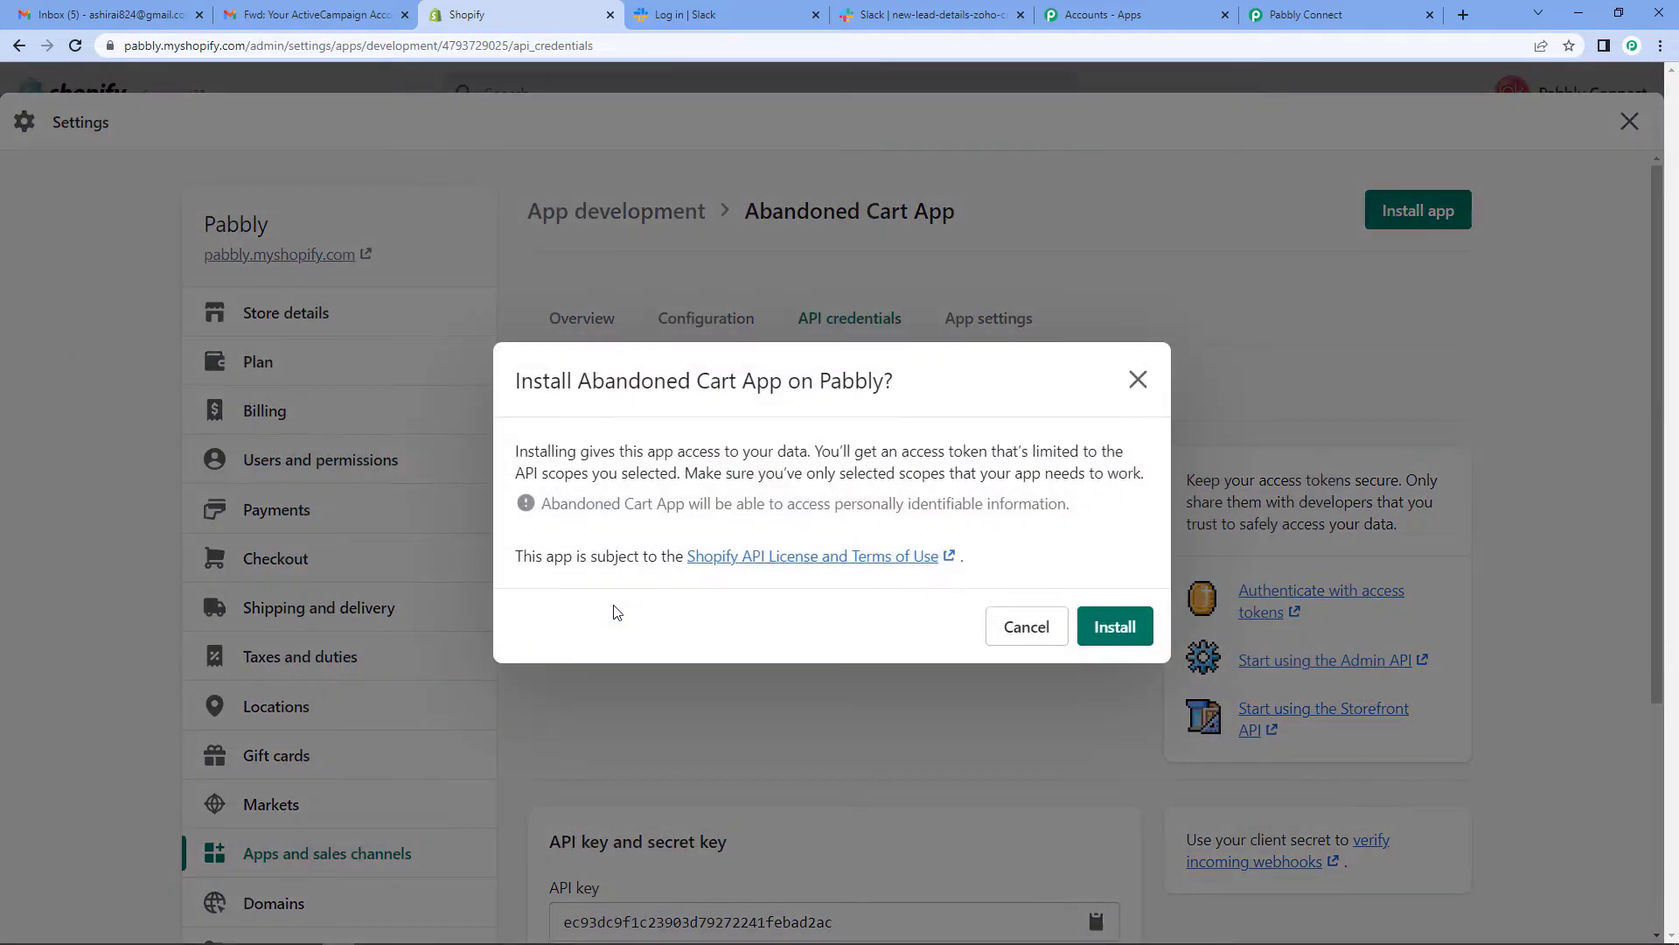
left_click(1118, 626)
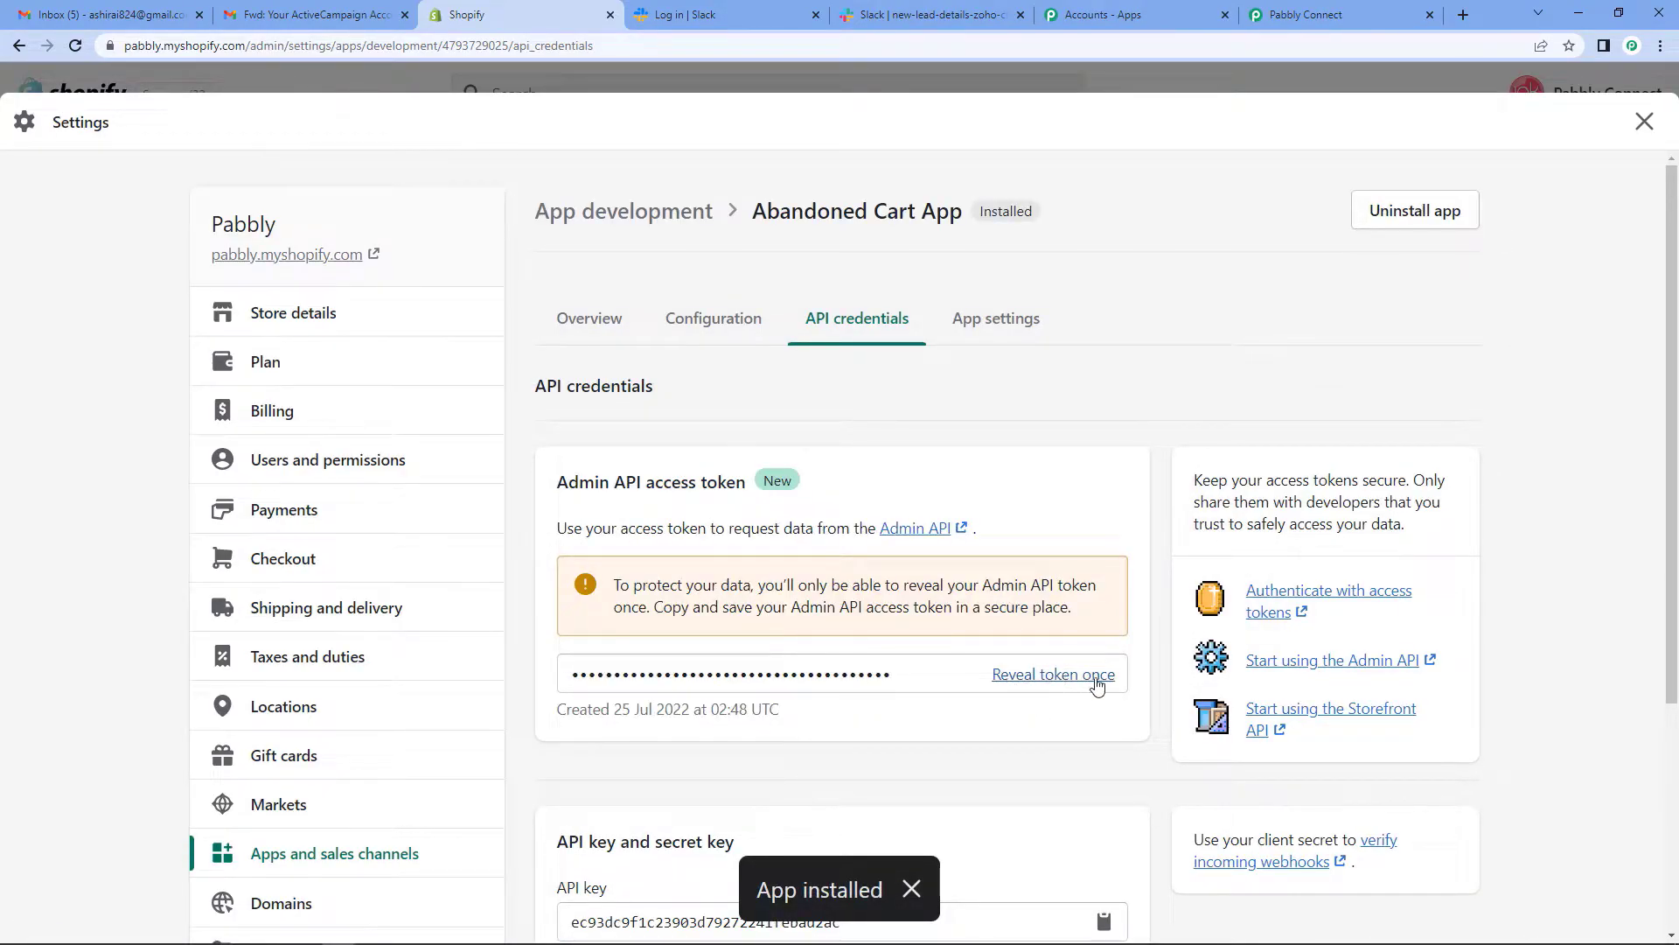
- Reveal and copy the Admin API access token, then return to Pabbly Connect
left_click(1036, 681)
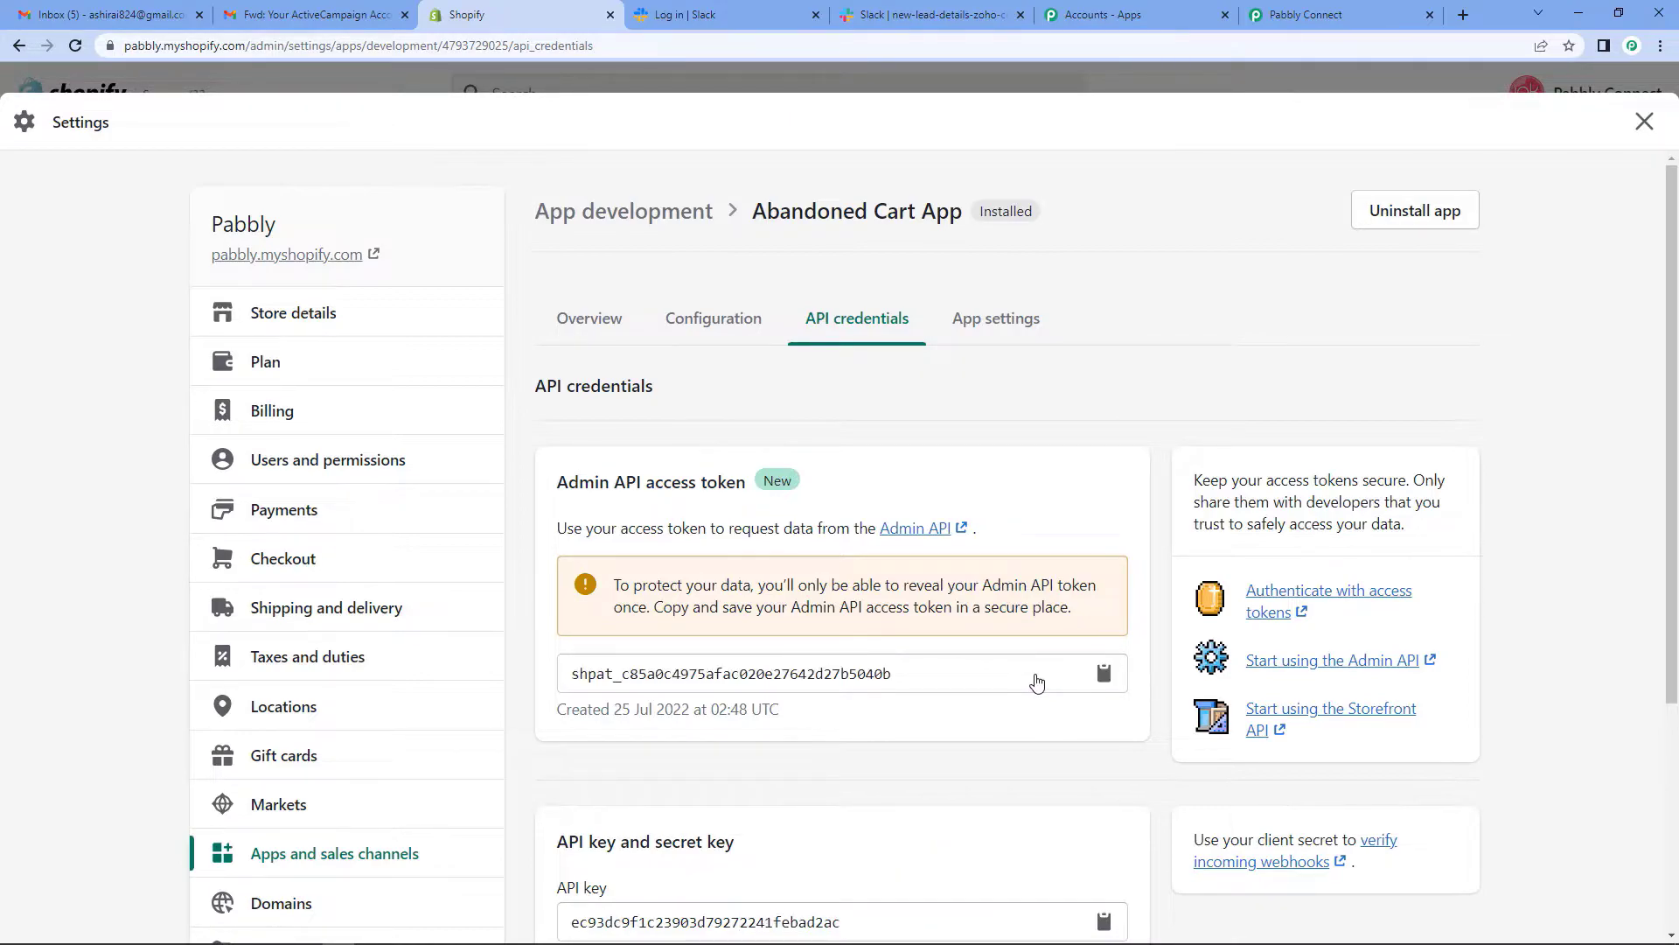
left_click_drag(892, 674, 554, 689)
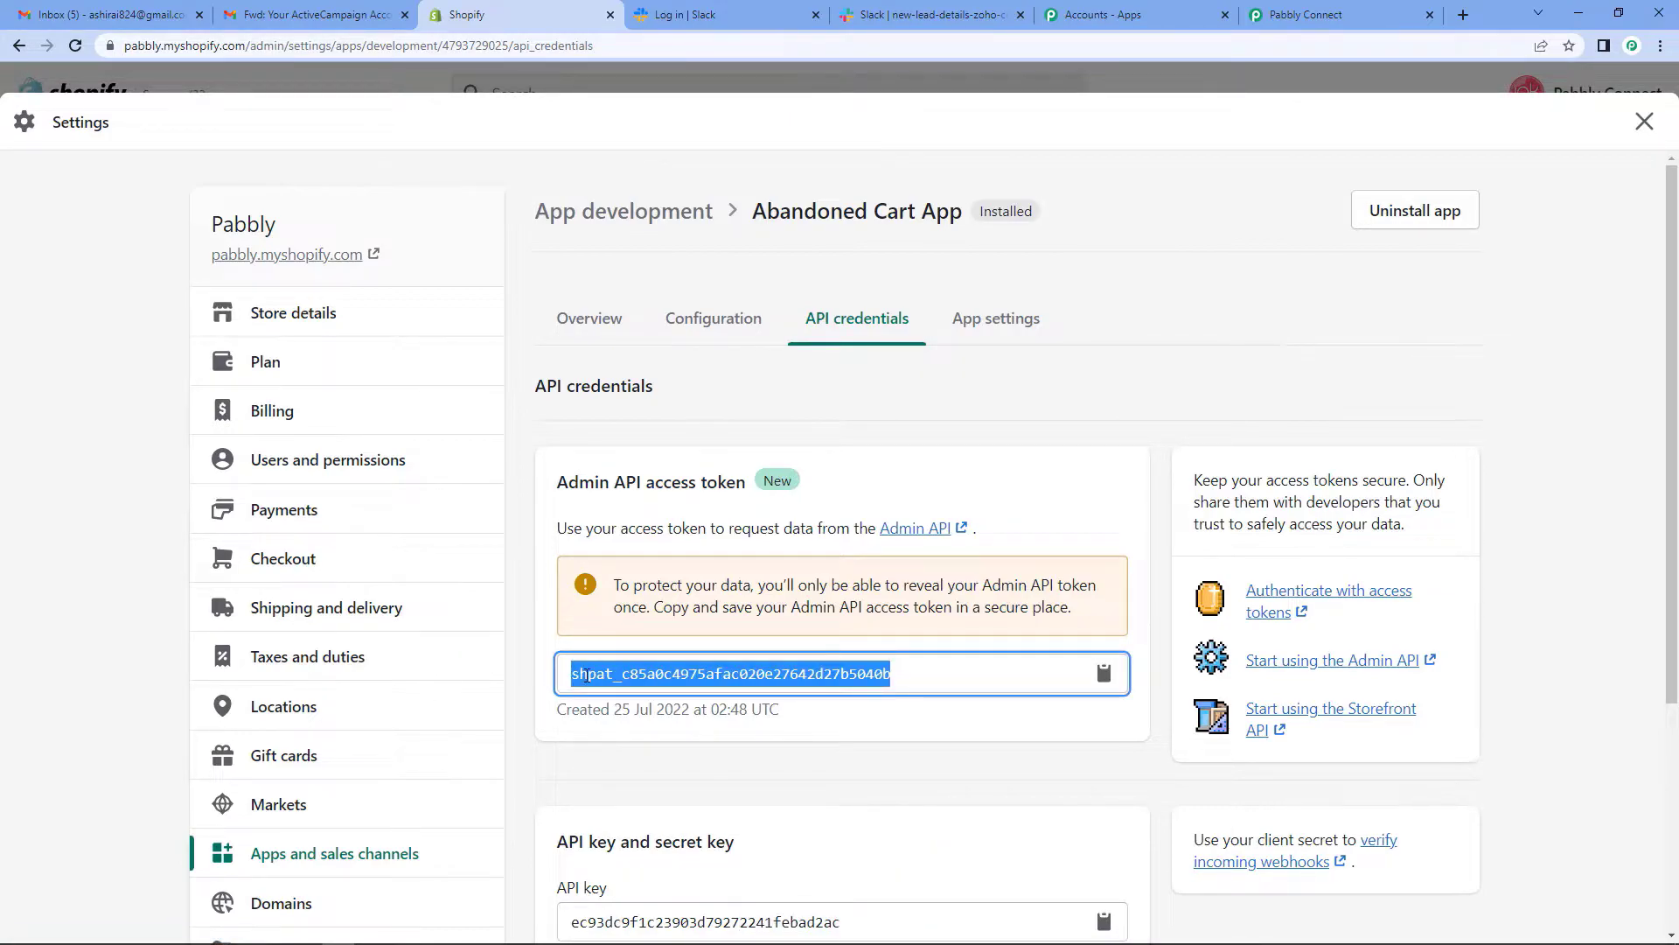
right_click(659, 676)
left_click(699, 687)
left_click(1317, 16)
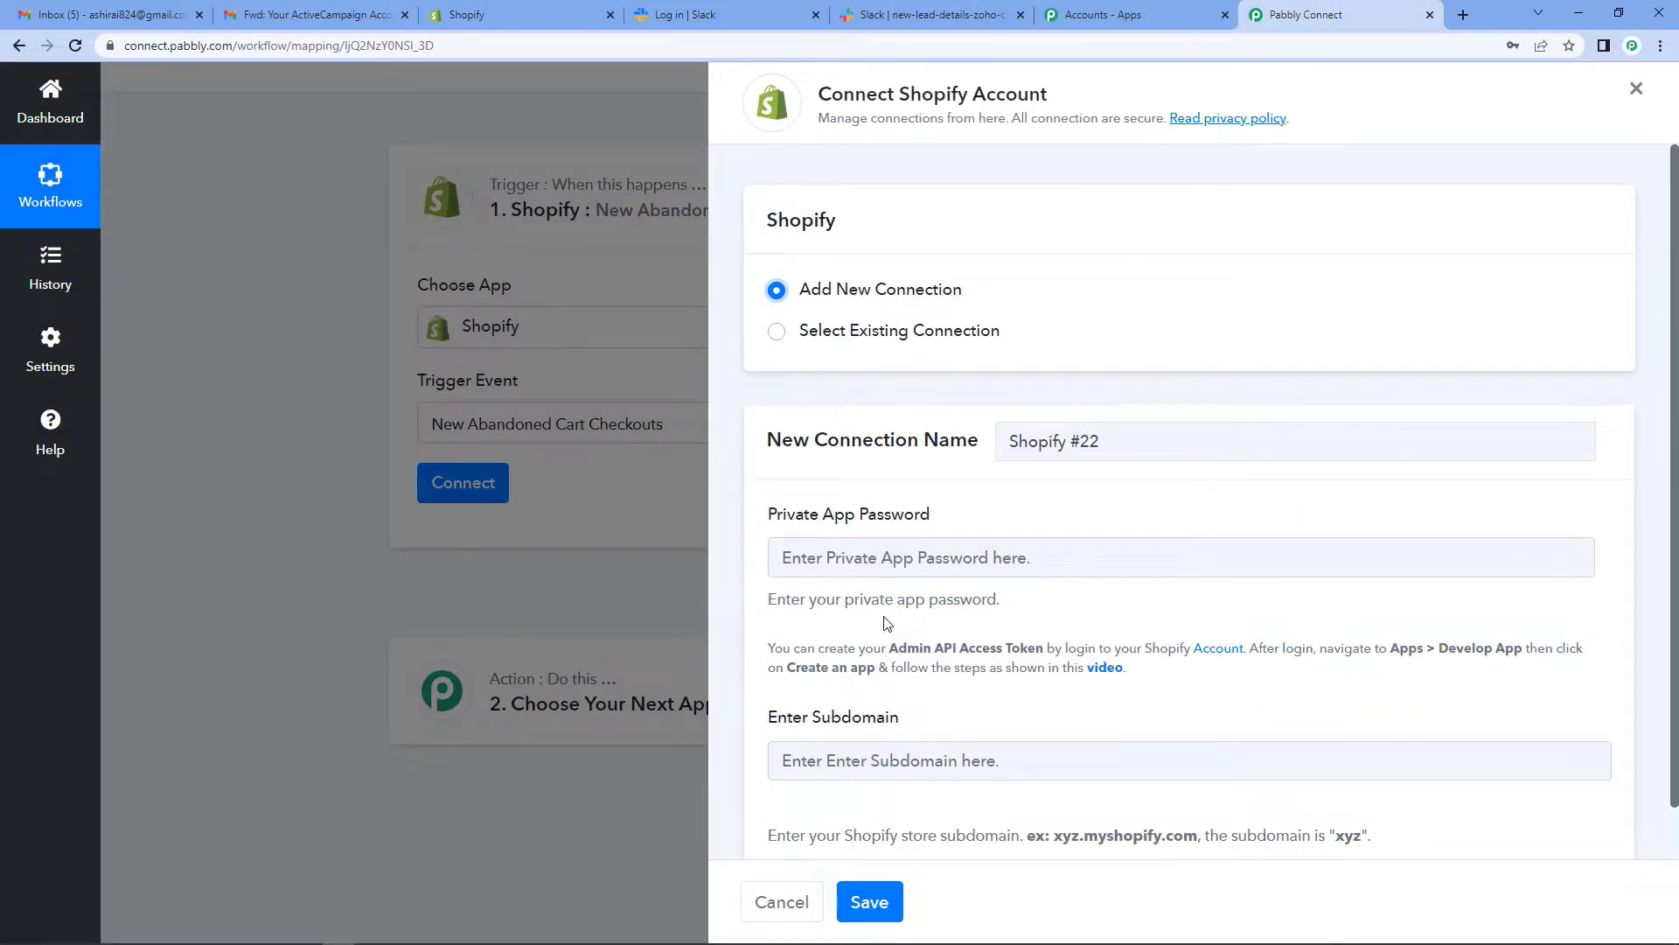
- Paste the access token as the password and copy the store's web address from Shopify
left_click(848, 557)
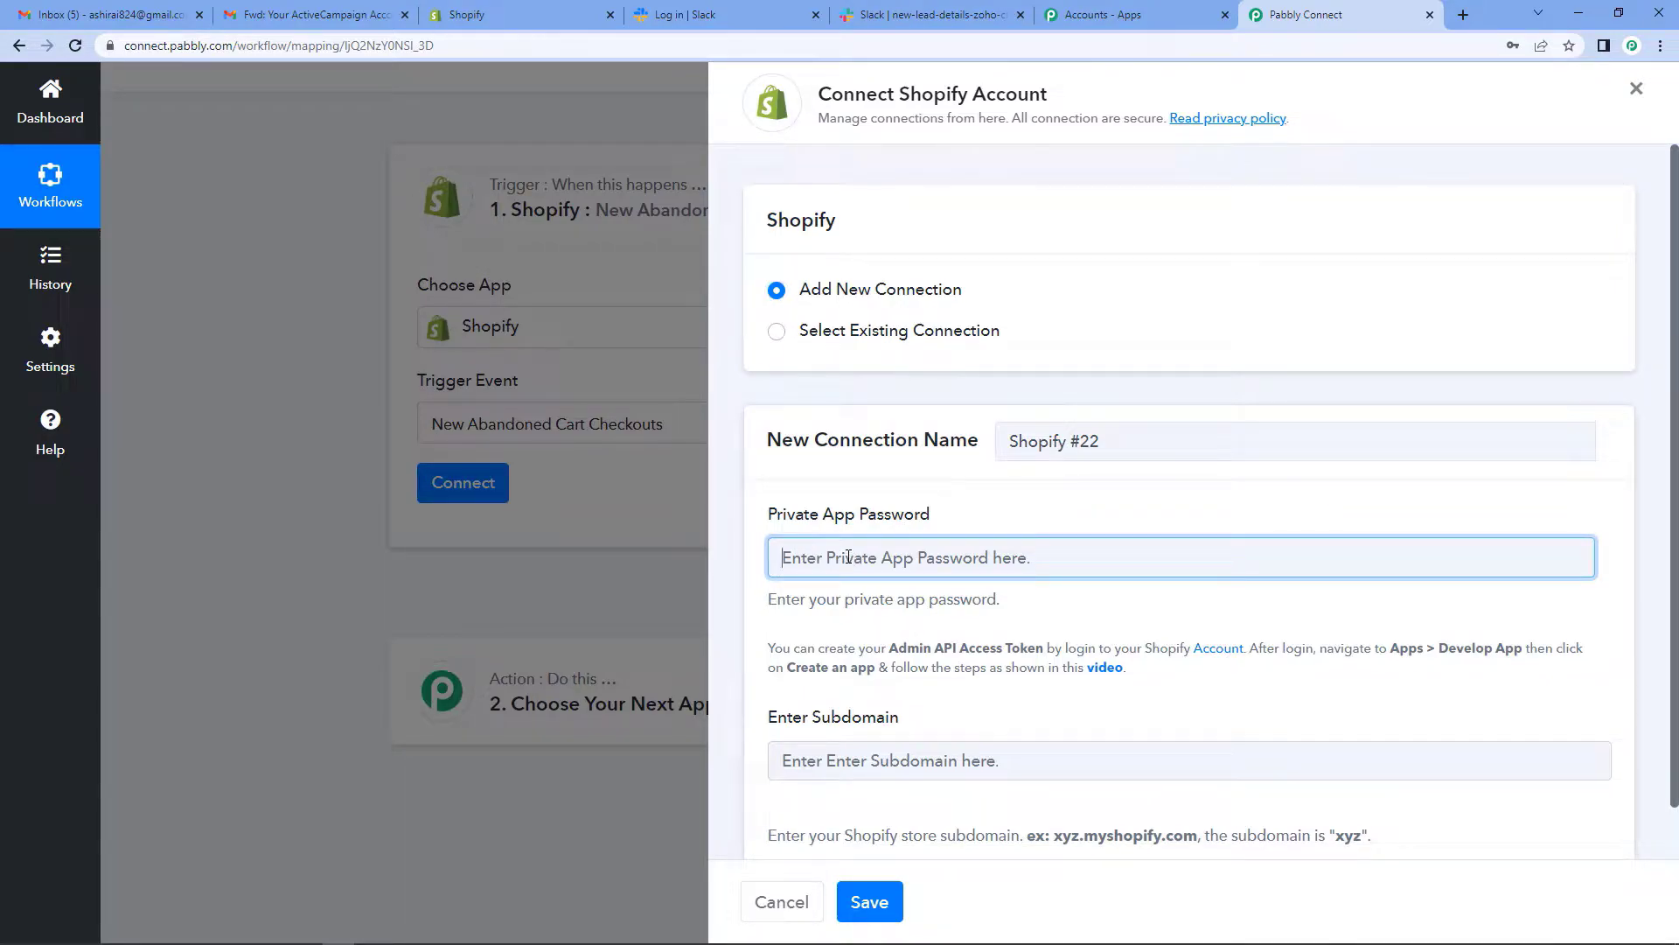
key("ctrl+v")
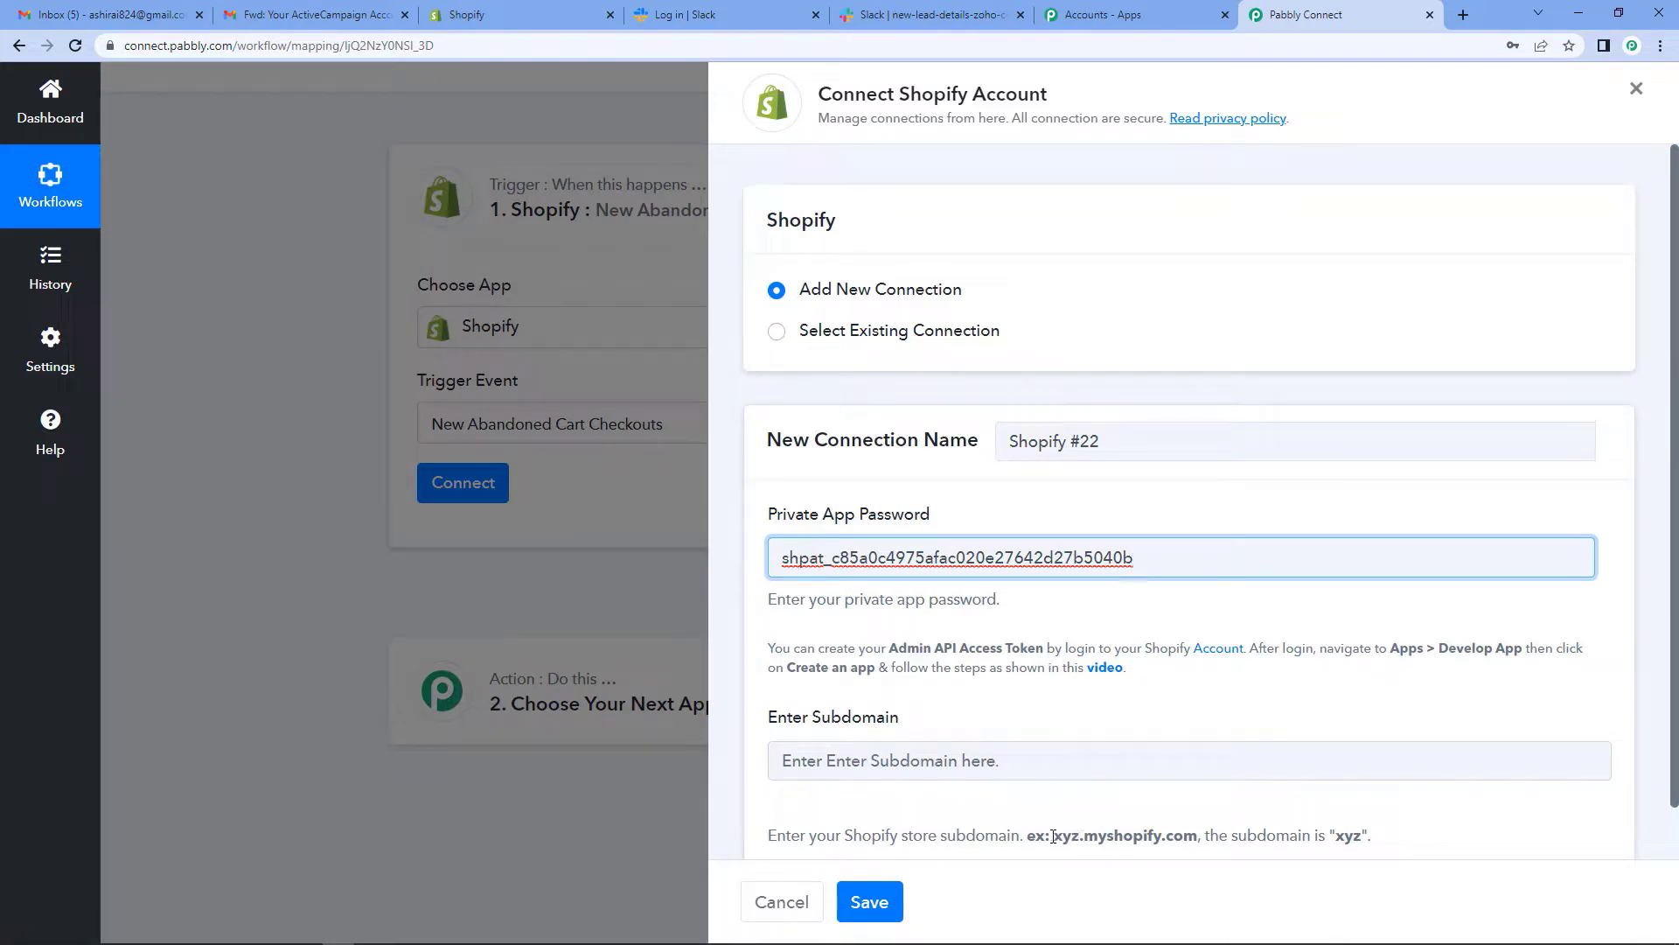
left_click(529, 18)
left_click_drag(124, 46, 248, 44)
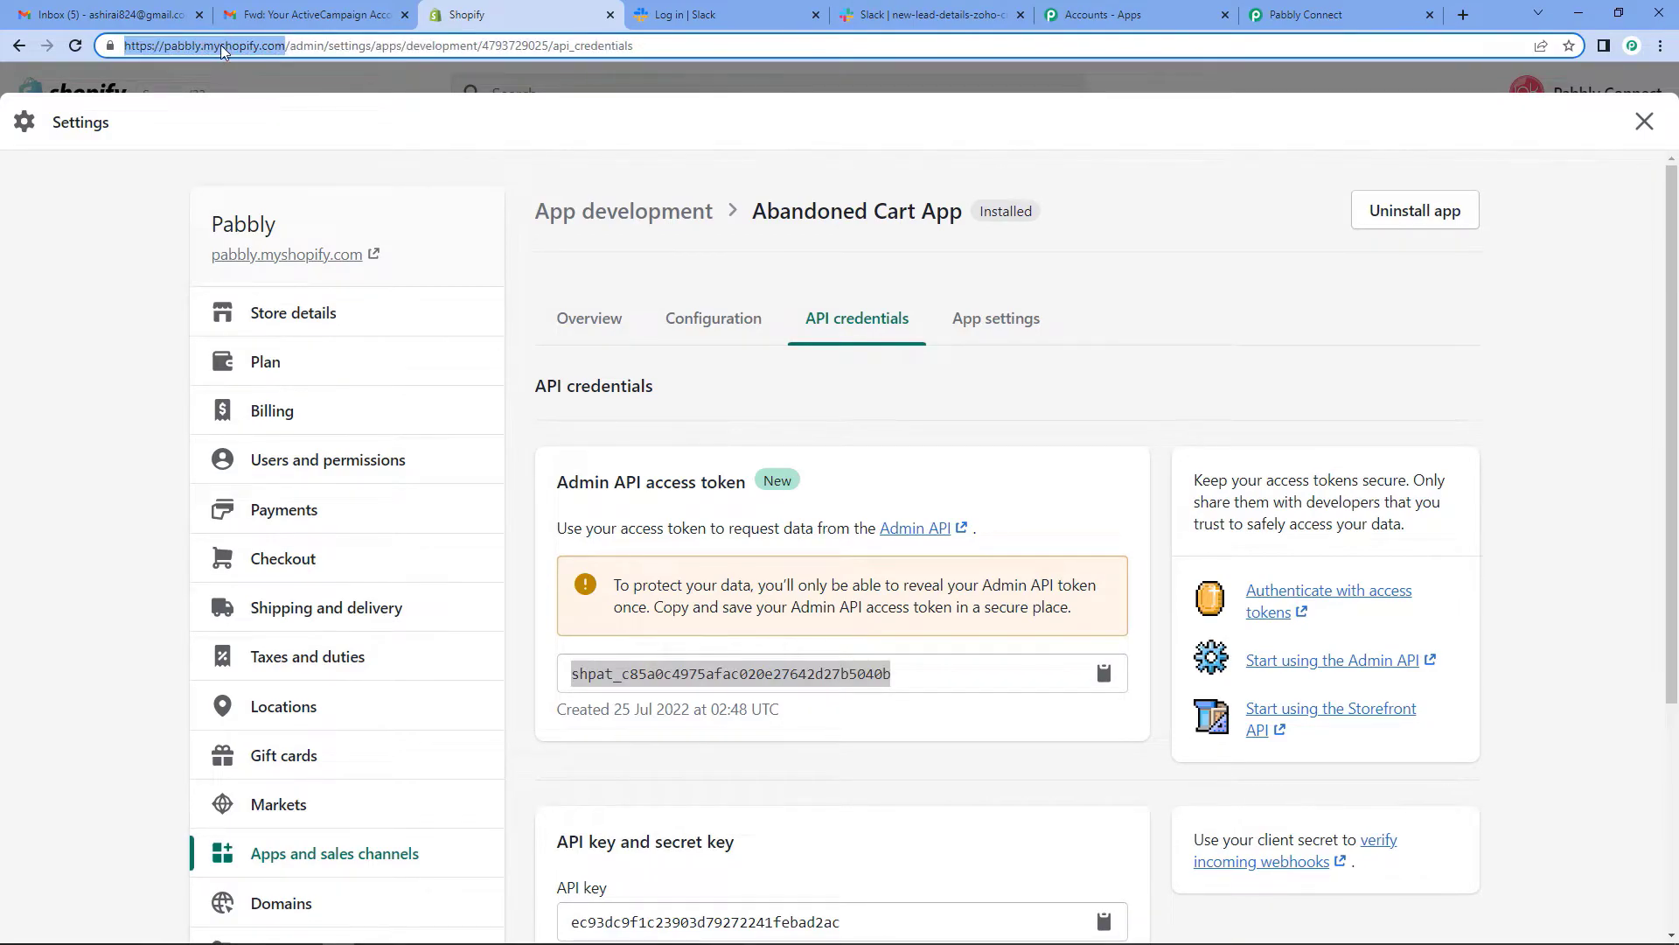
right_click(223, 46)
left_click(264, 167)
- Set the subdomain to 'pabbly', save the Shopify connection, and return to the Shopify admin
left_click(1306, 15)
left_click(952, 760)
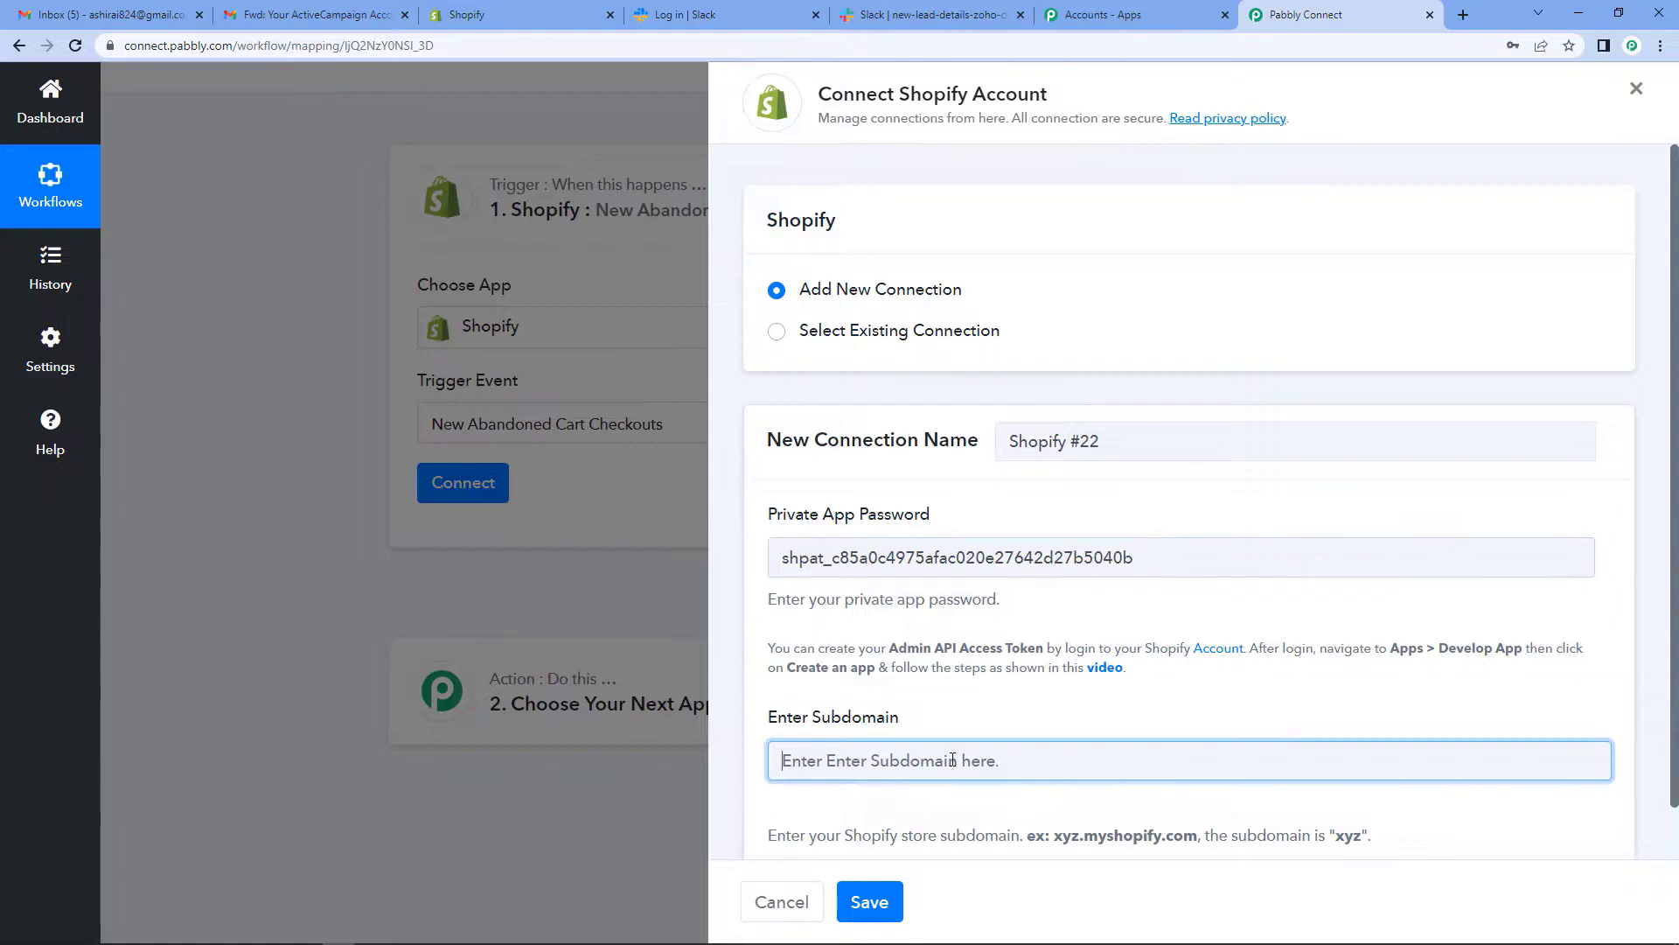
key("ctrl+v")
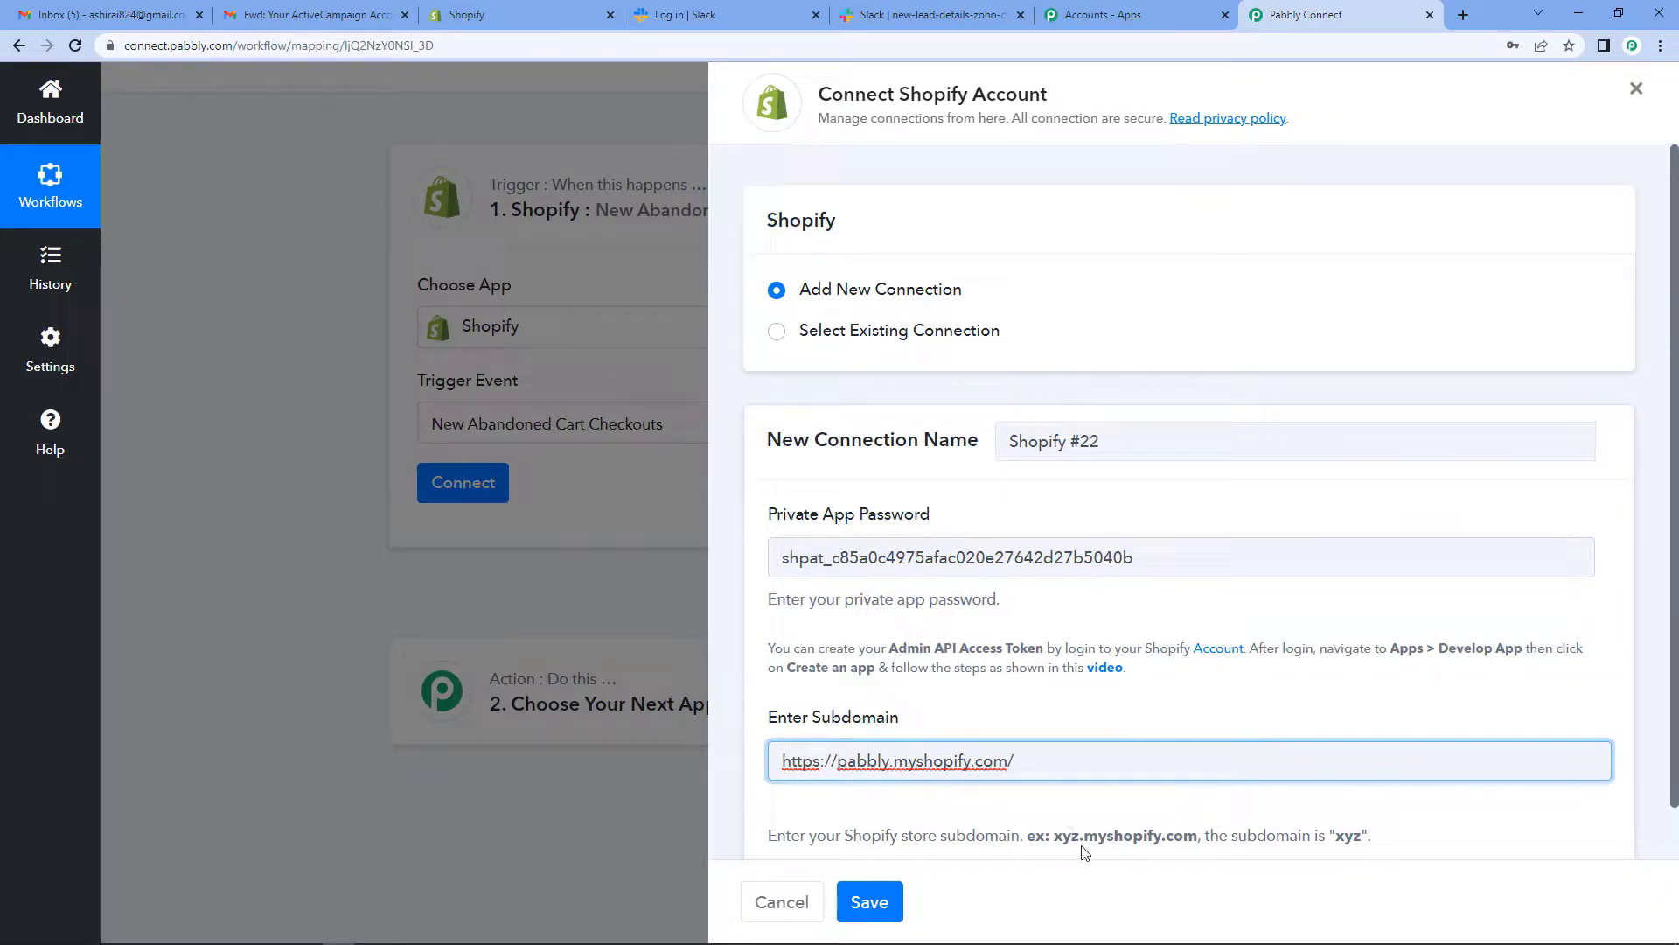
left_click_drag(837, 760, 779, 760)
key("BackSpace")
left_click_drag(835, 760, 1046, 757)
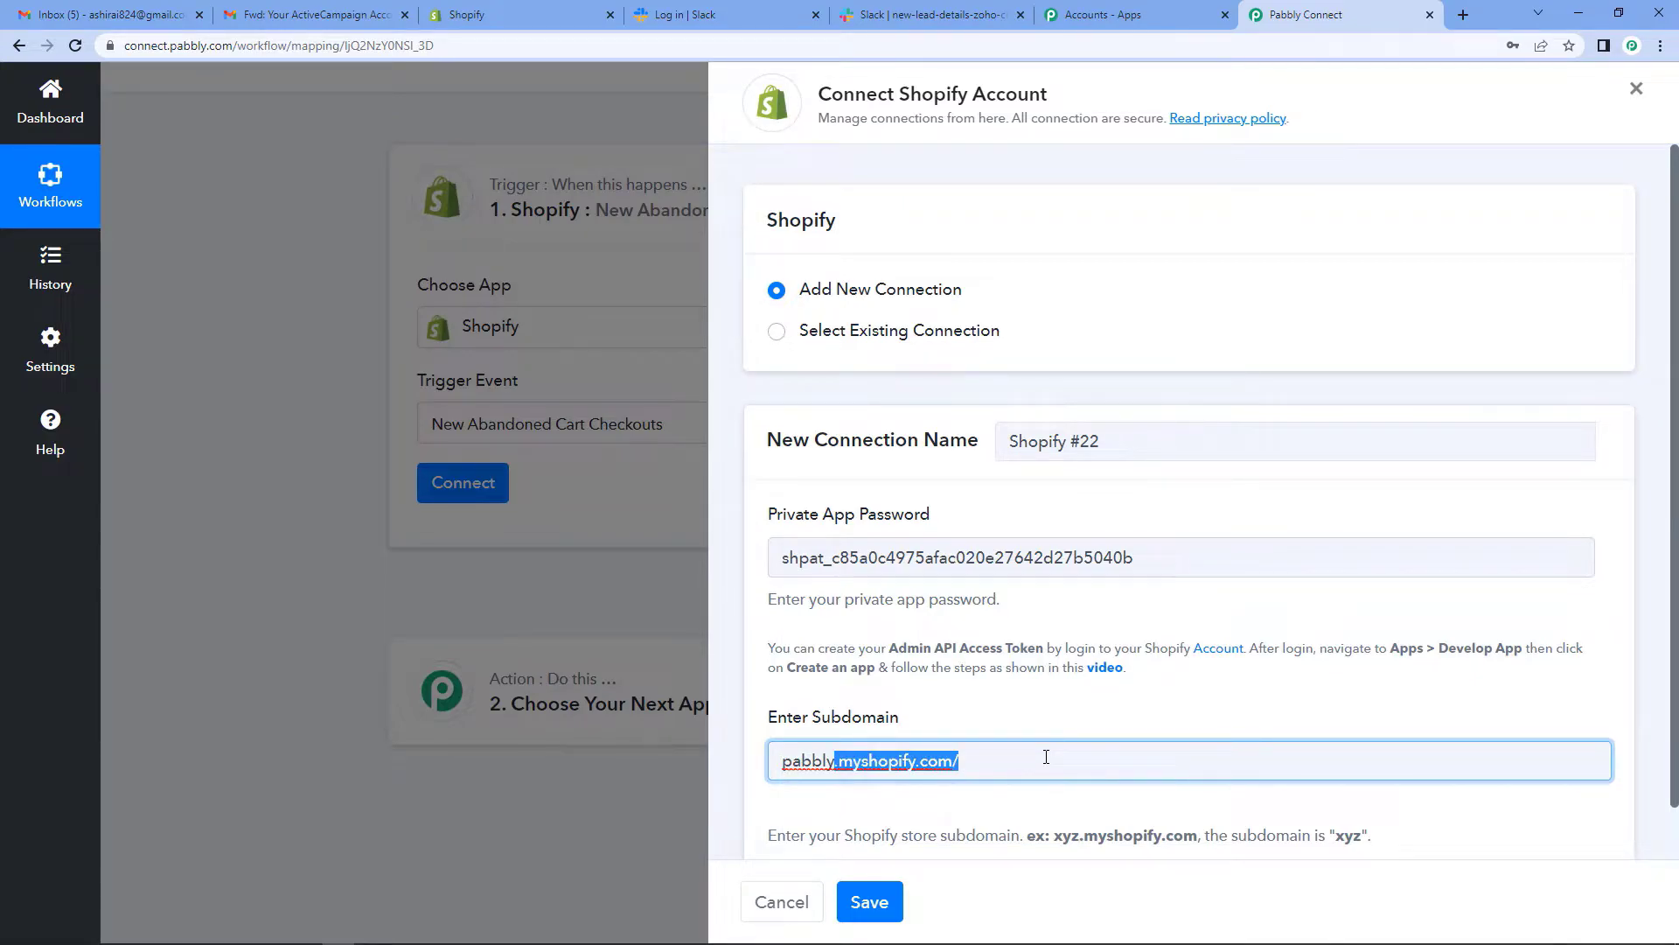
key("BackSpace")
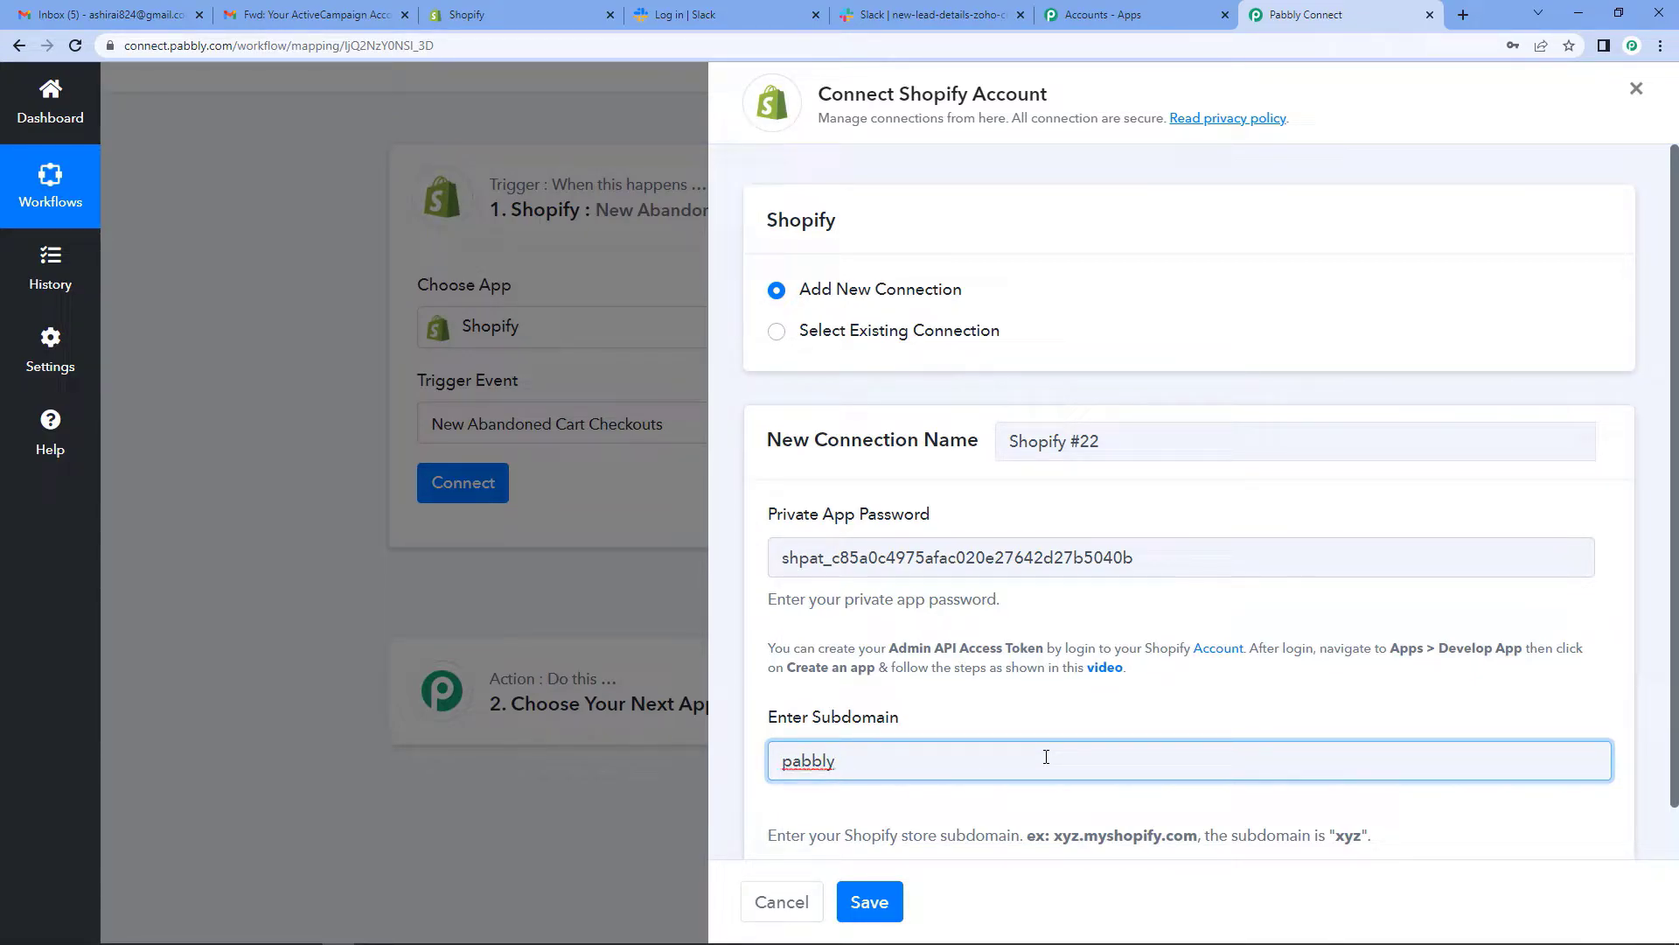
scroll(885, 755, "down", 1)
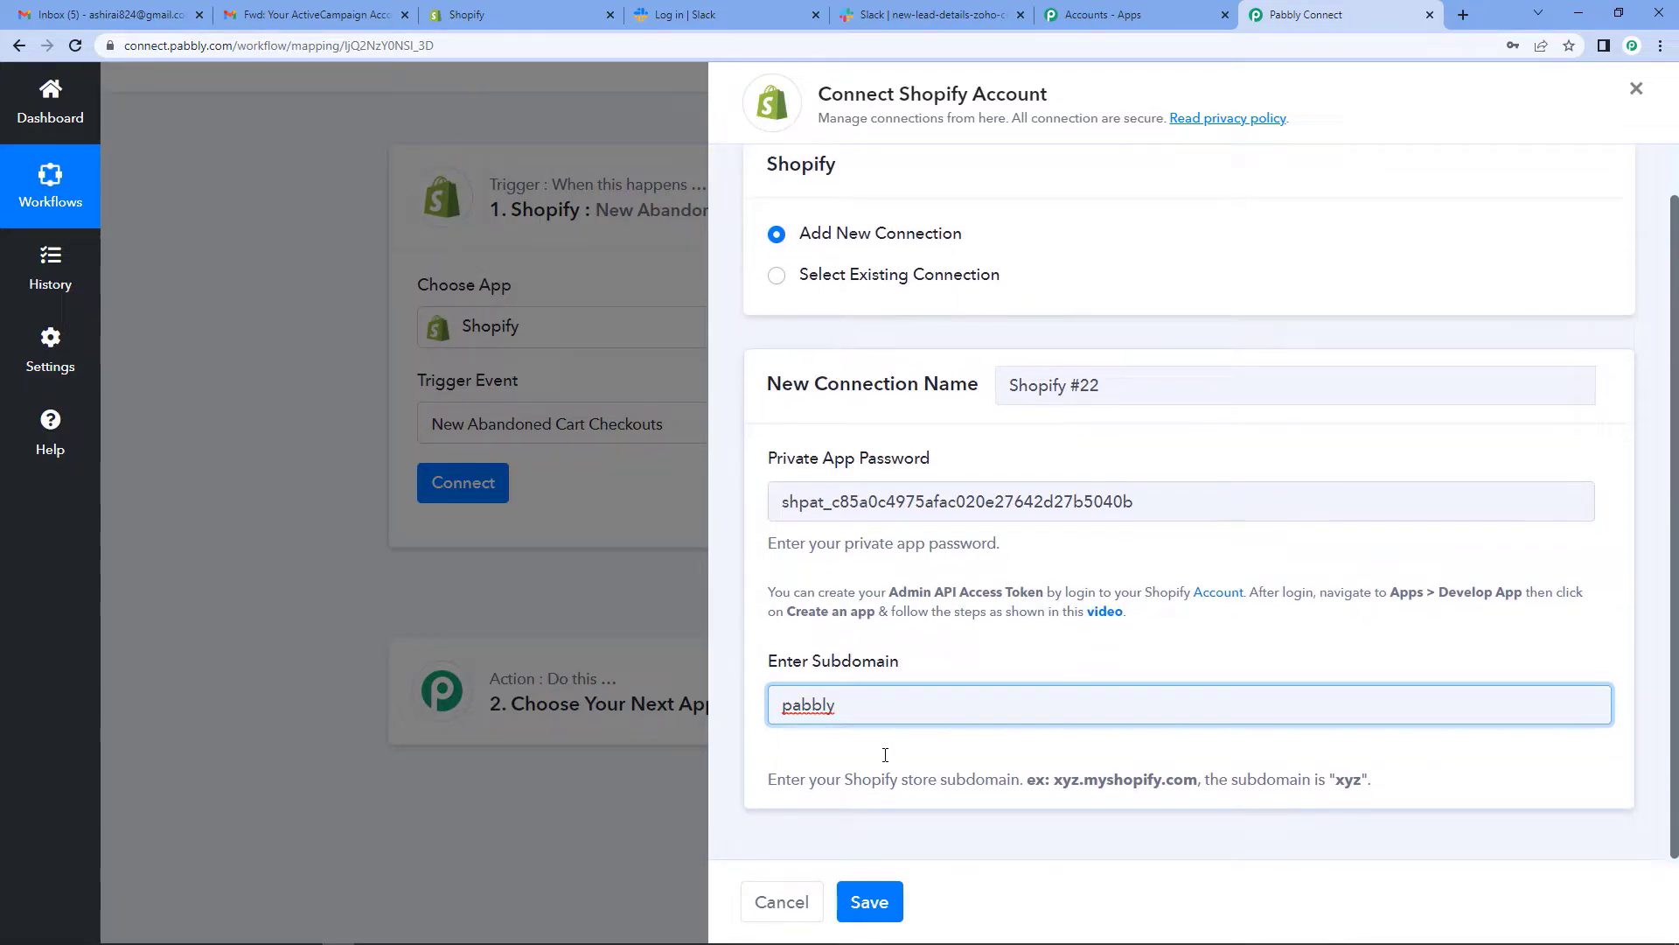
left_click(868, 904)
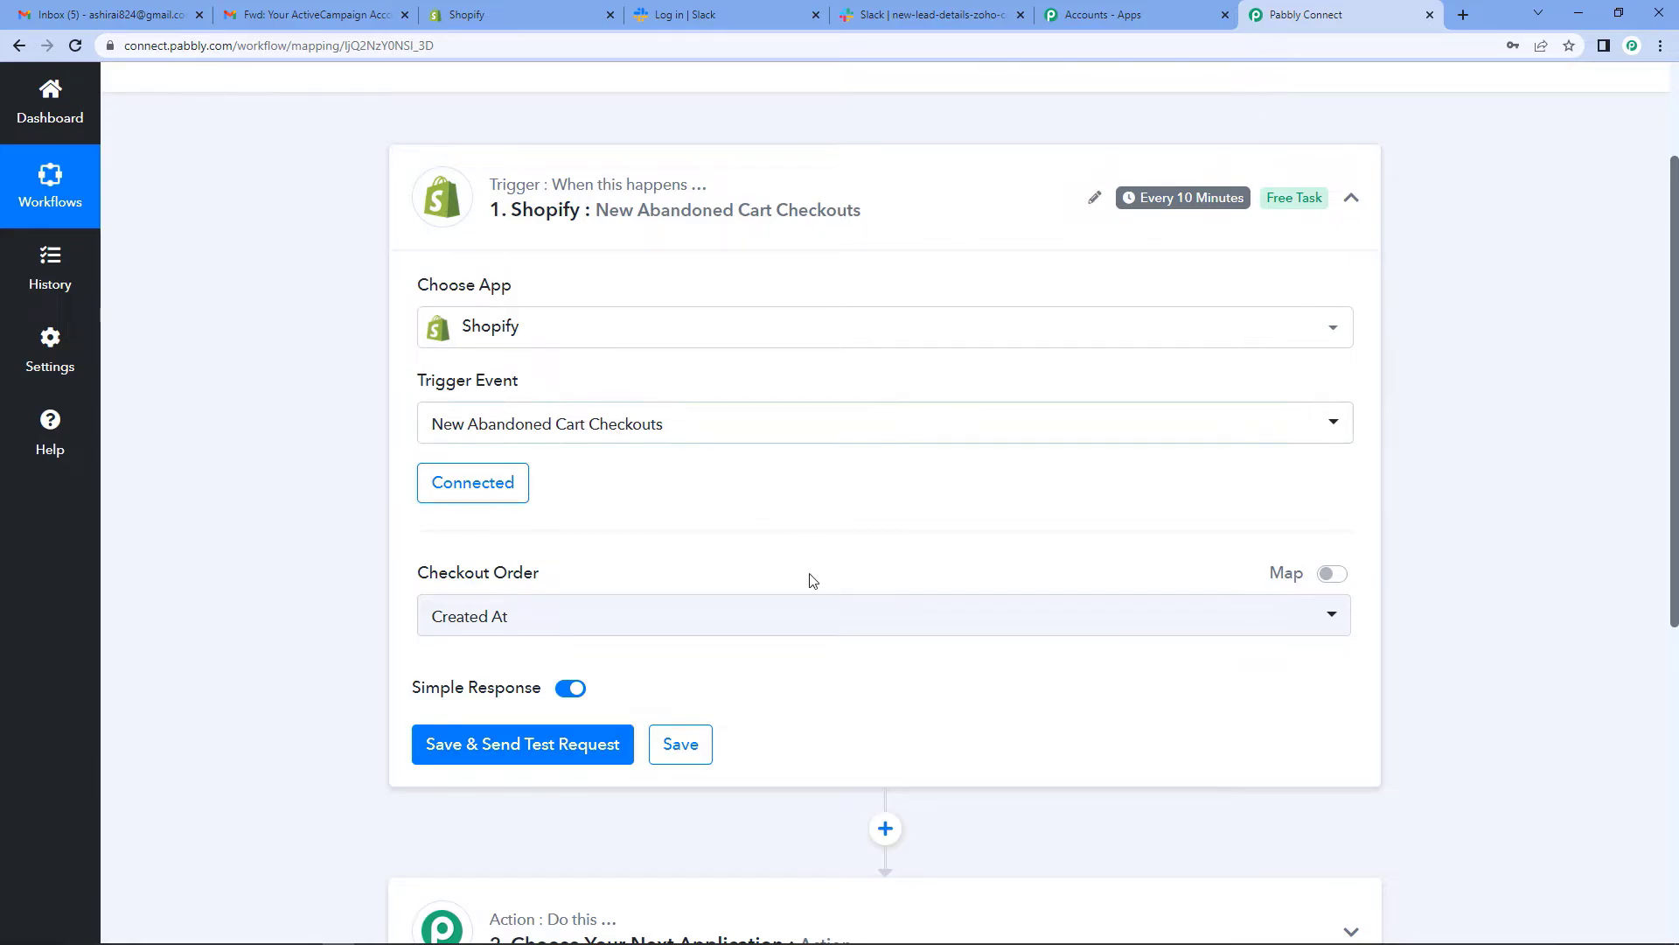
scroll(812, 581, "down", 1)
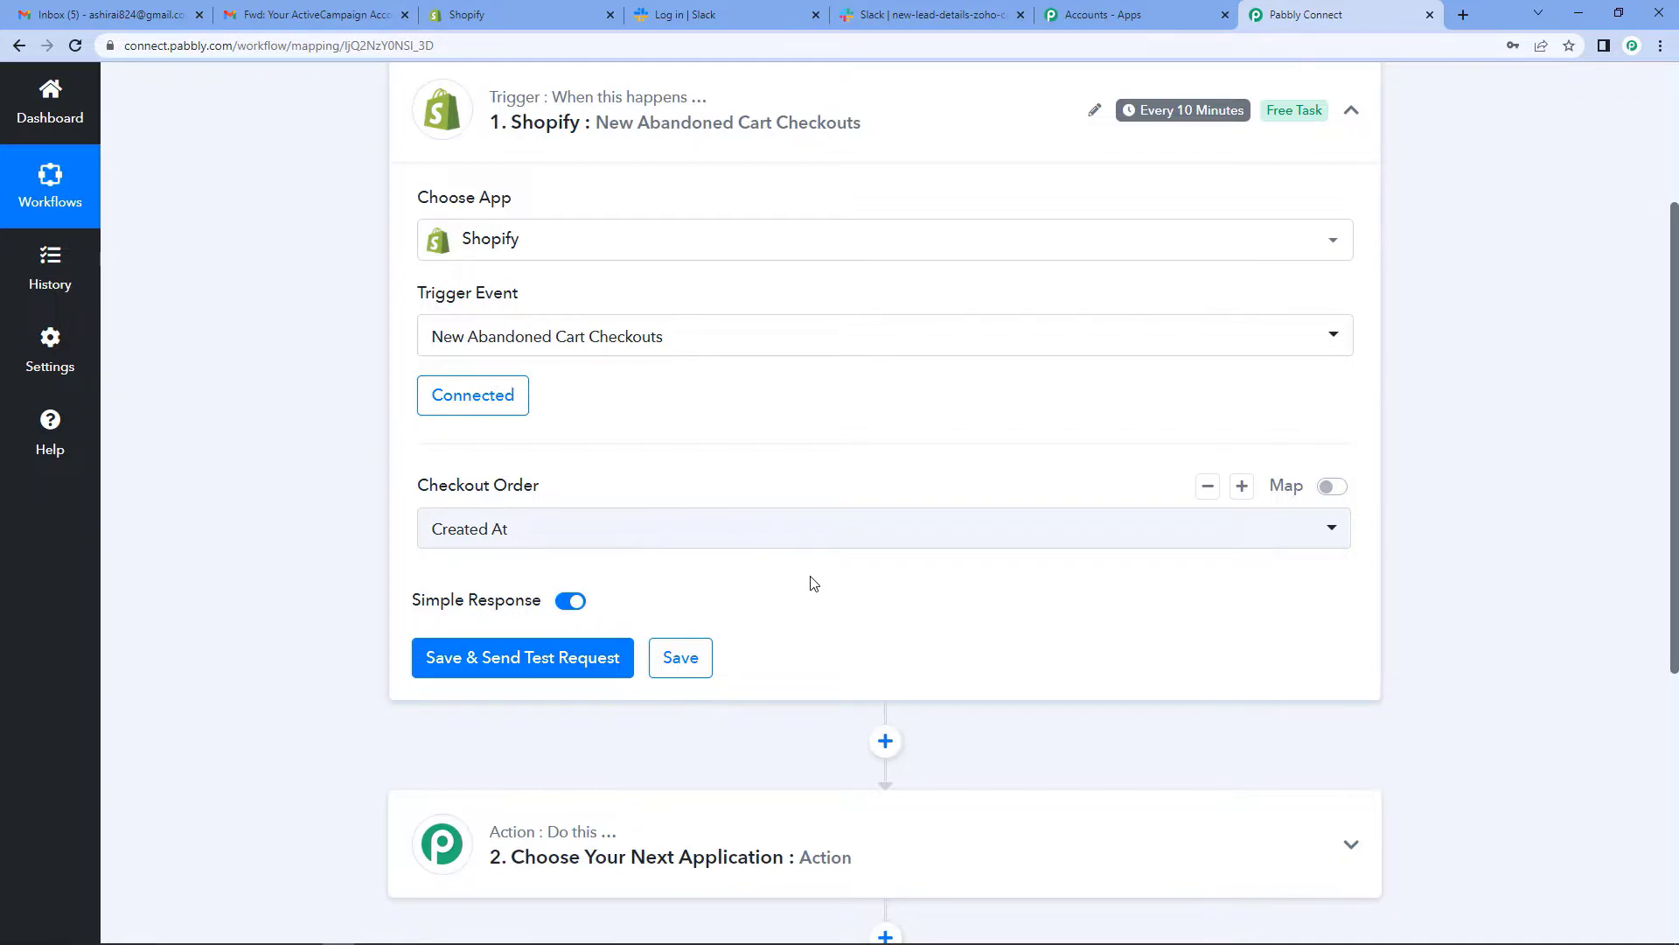
left_click(480, 19)
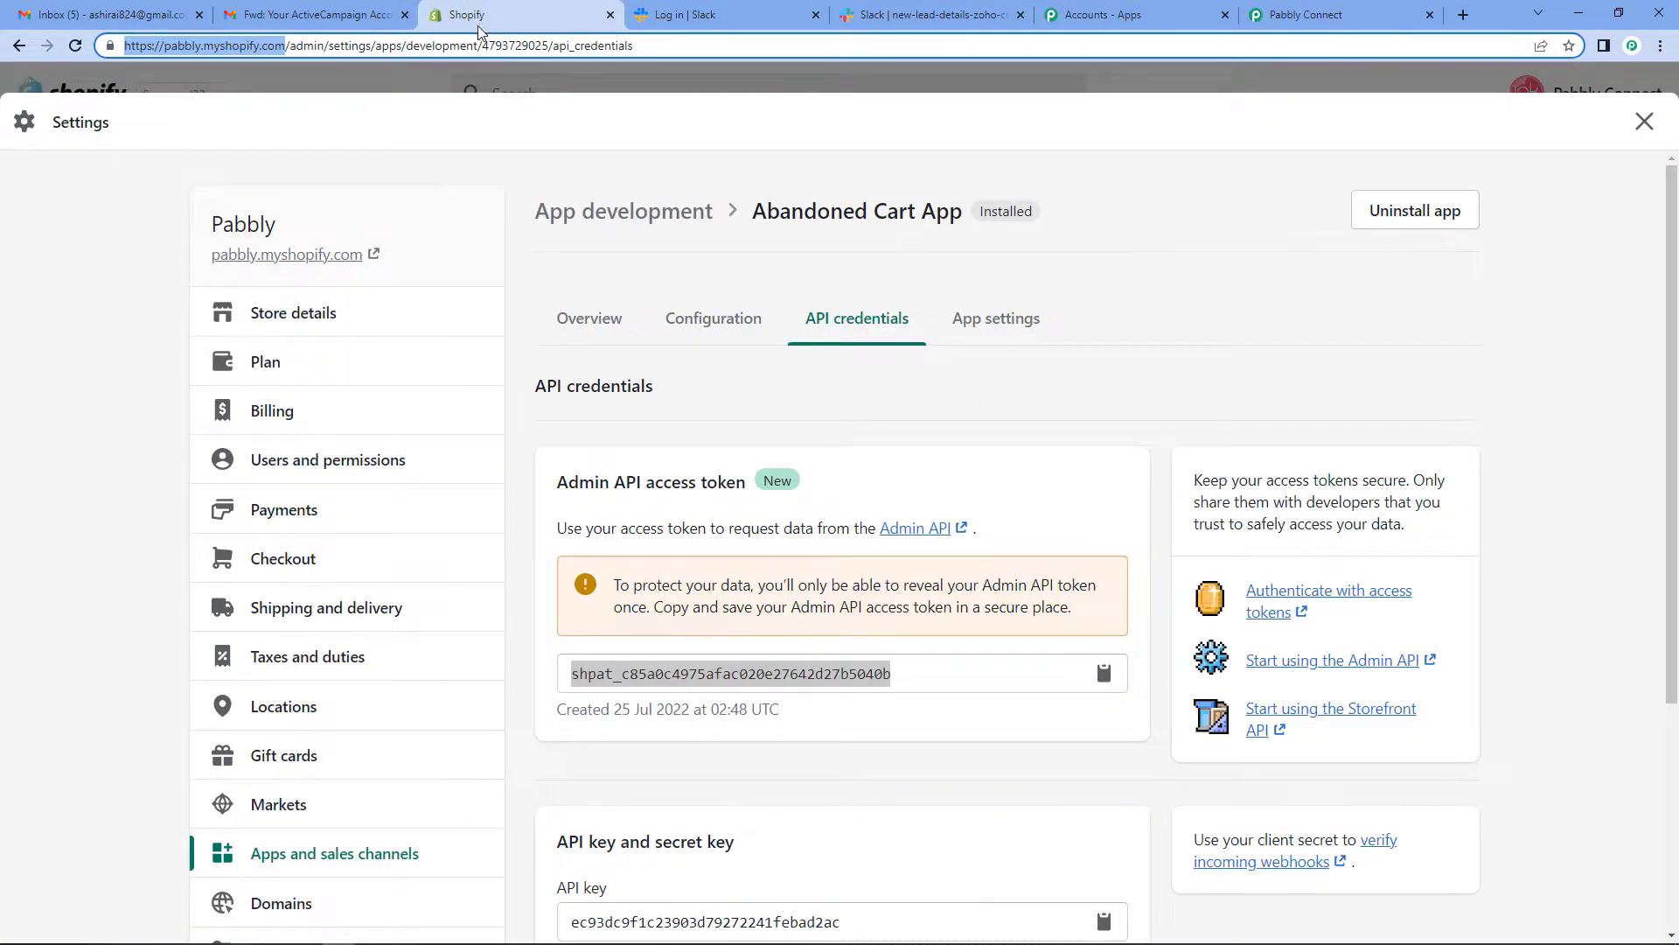
- Open the live storefront's catalog and Buy It Now on the ₹25,000.00 Air Conditioner
left_click(1644, 122)
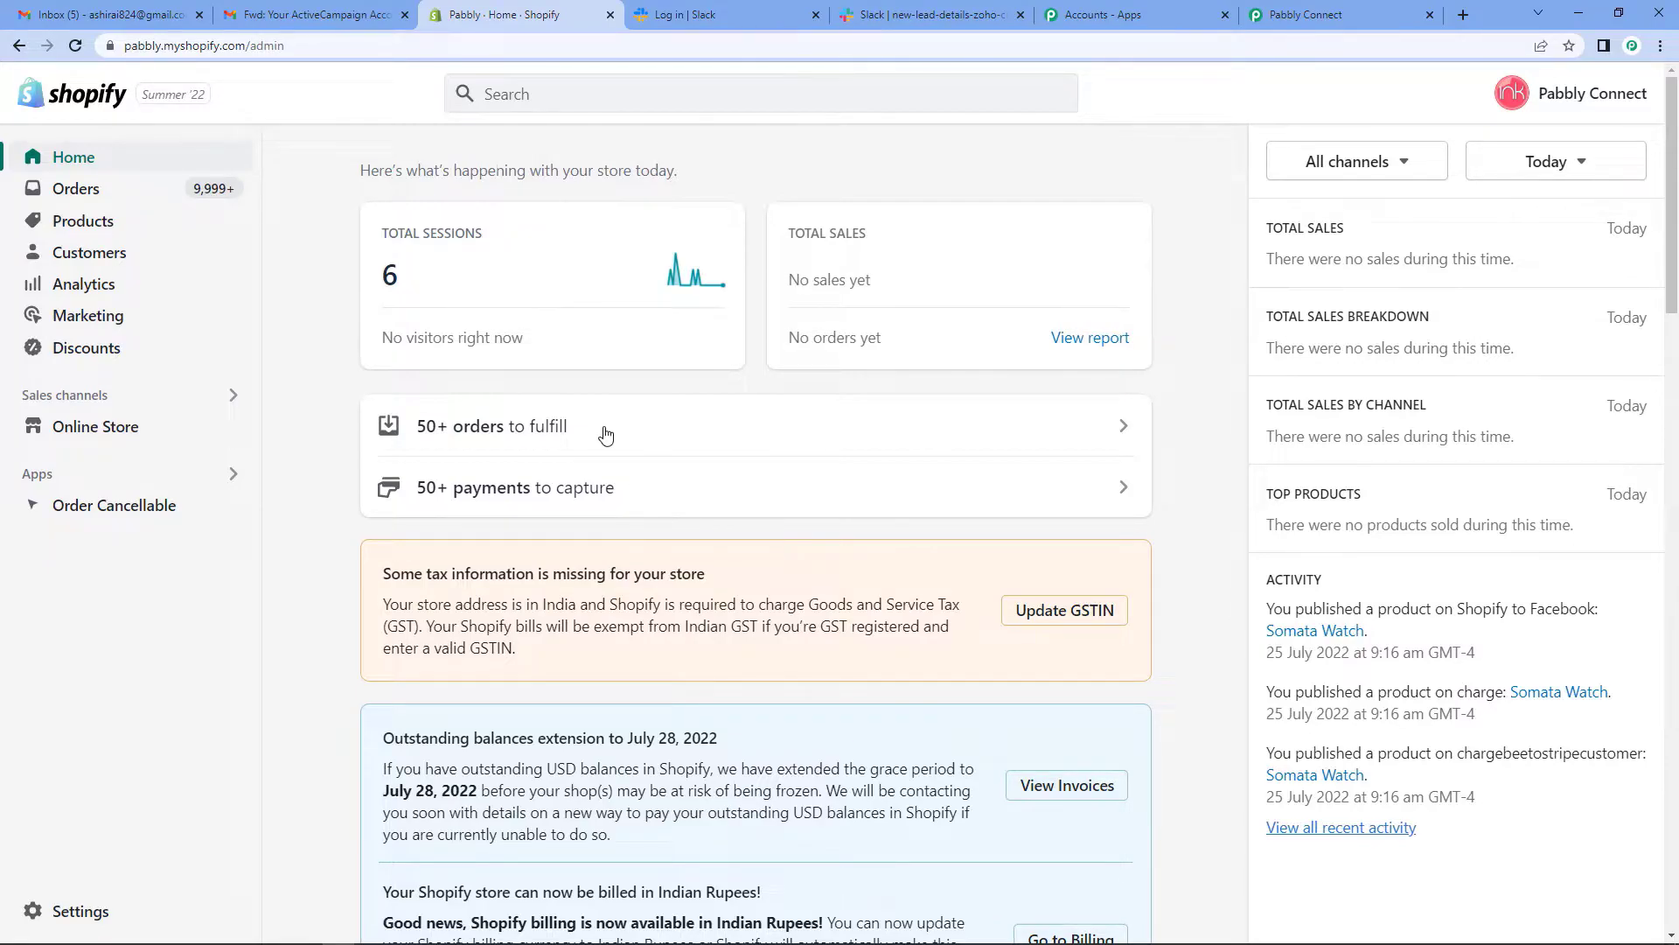
left_click(103, 434)
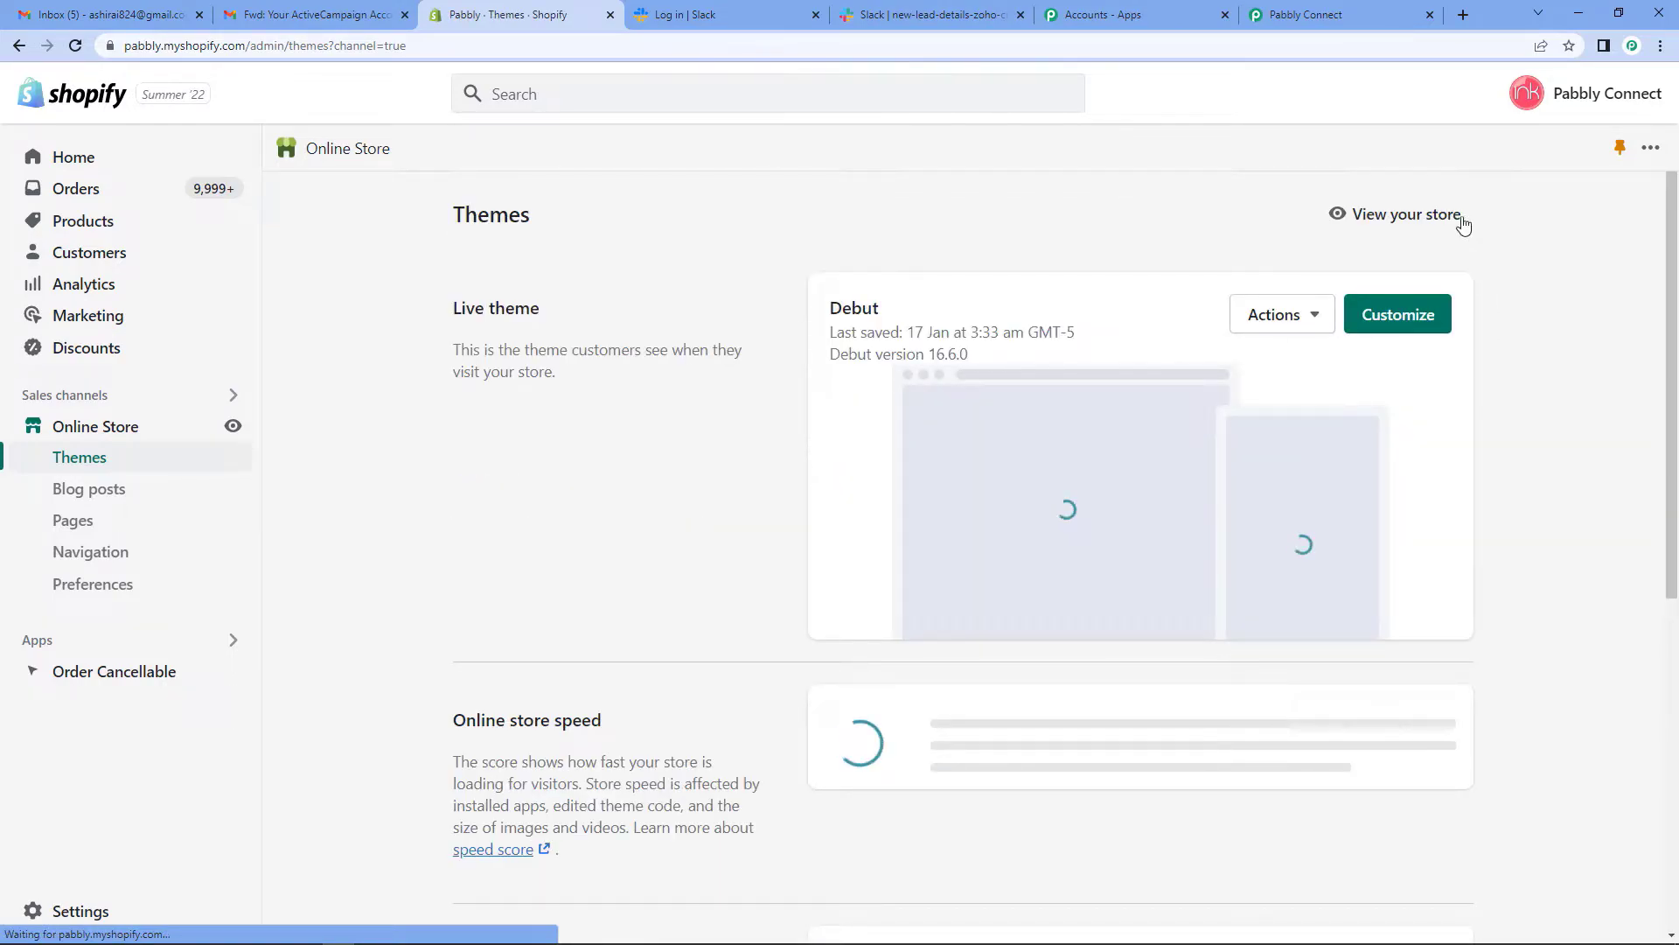
left_click(1396, 215)
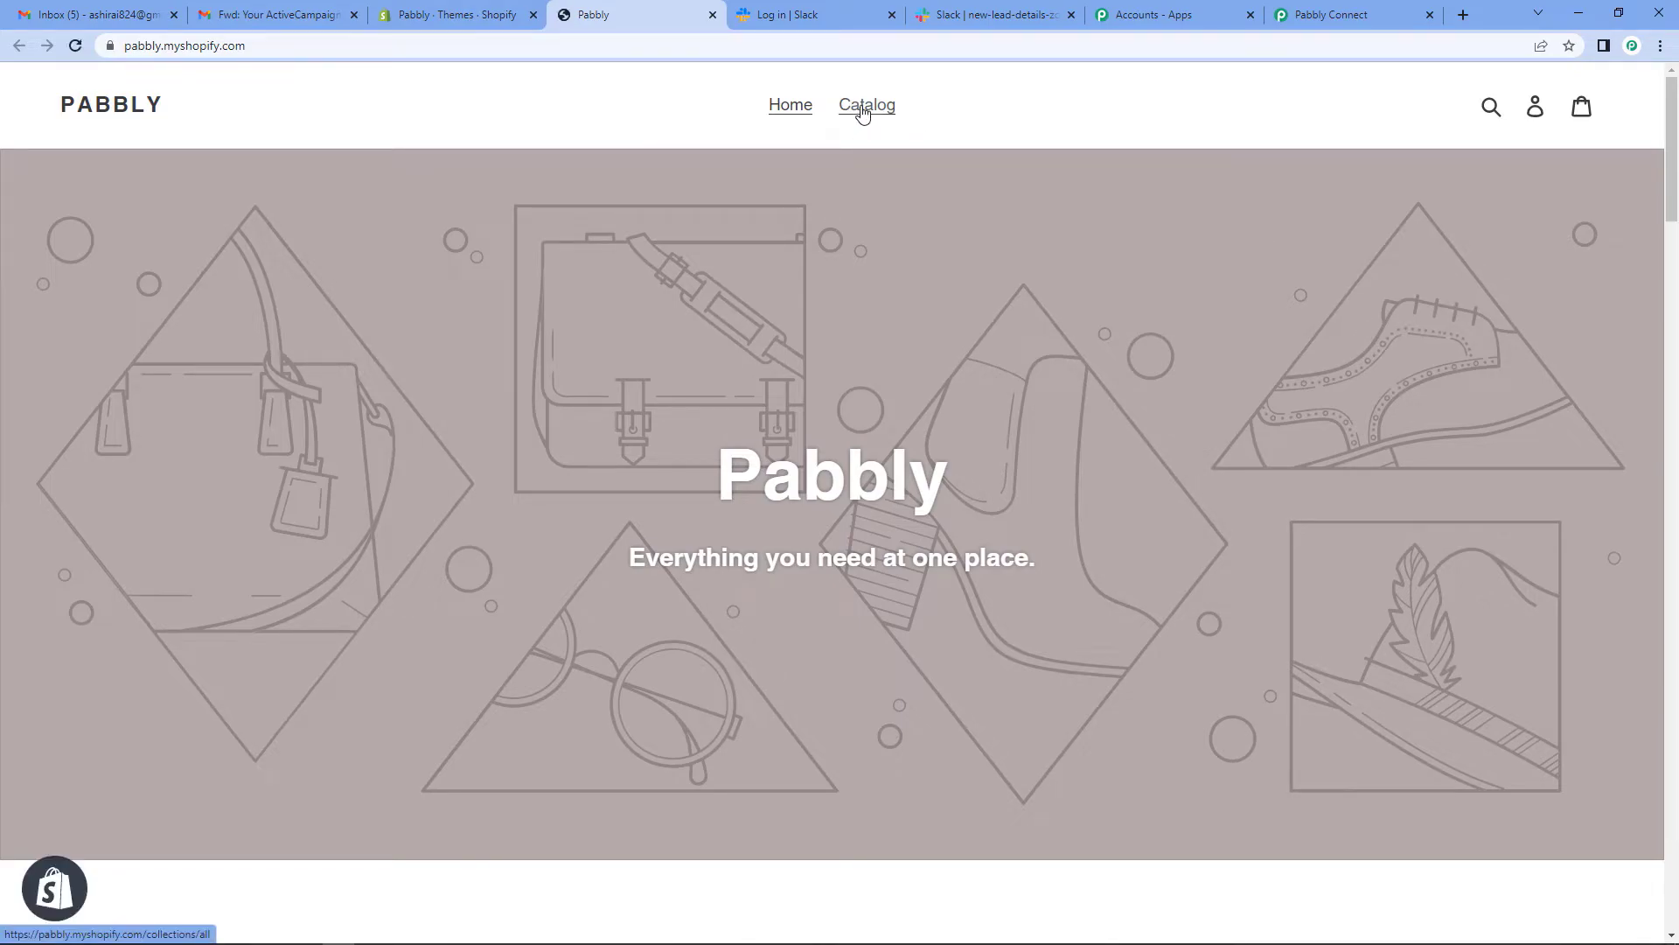
left_click(864, 107)
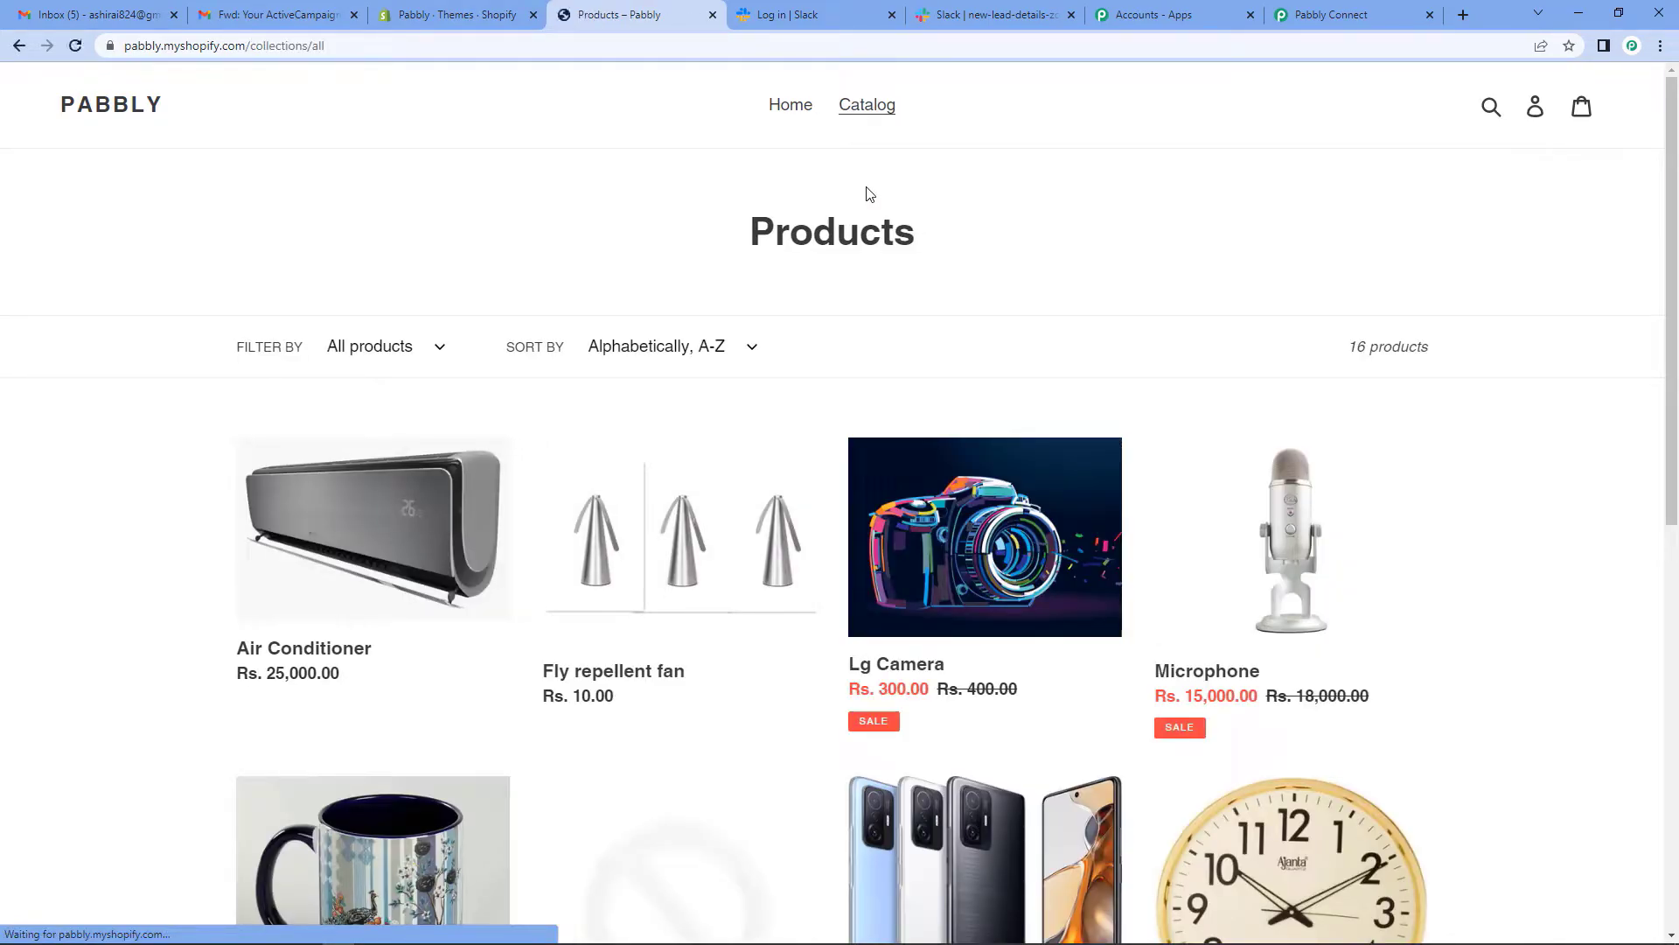
left_click(389, 525)
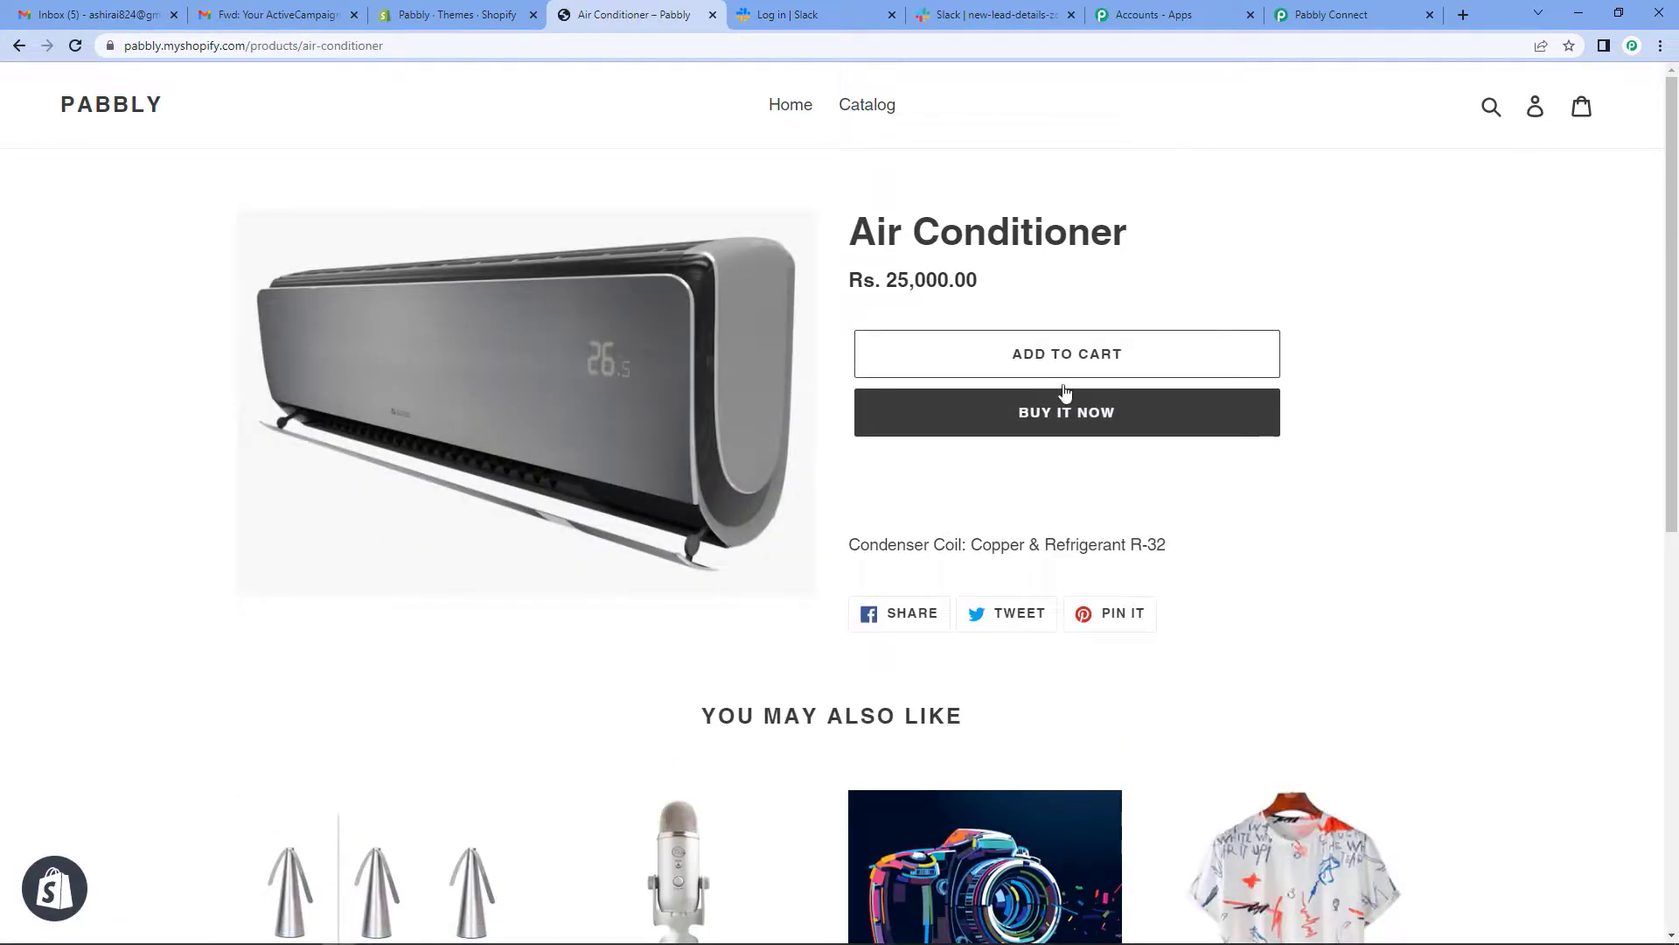
left_click(1124, 414)
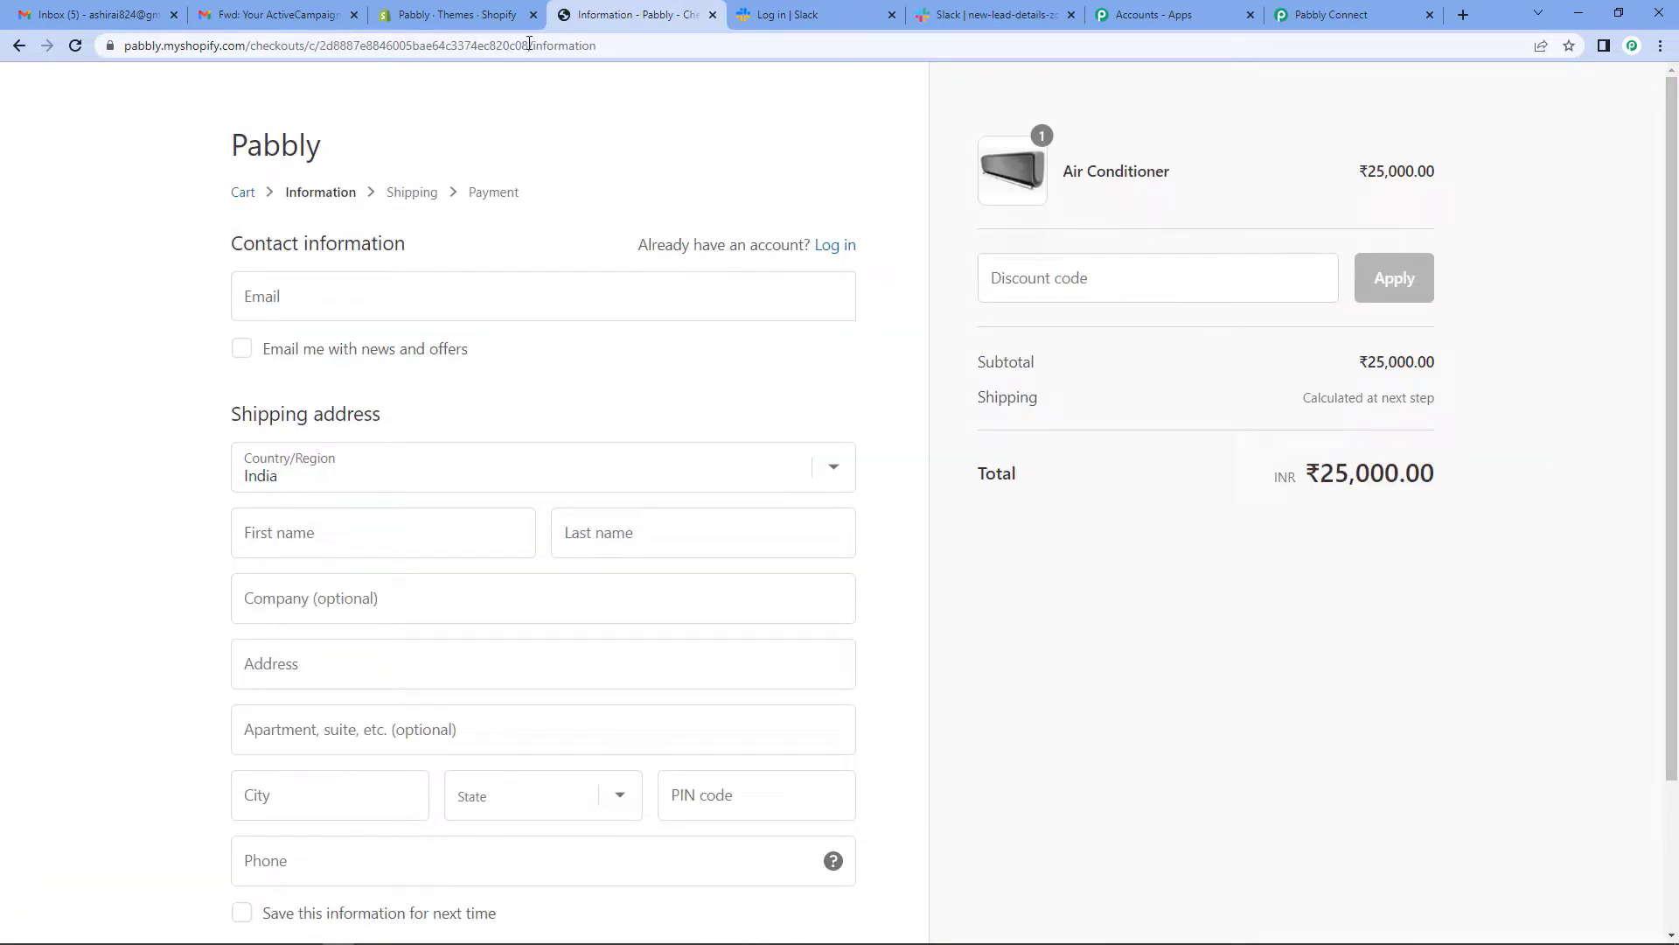
- Fill in the checkout contact email, first and last name, and company Pabbly
left_click(400, 313)
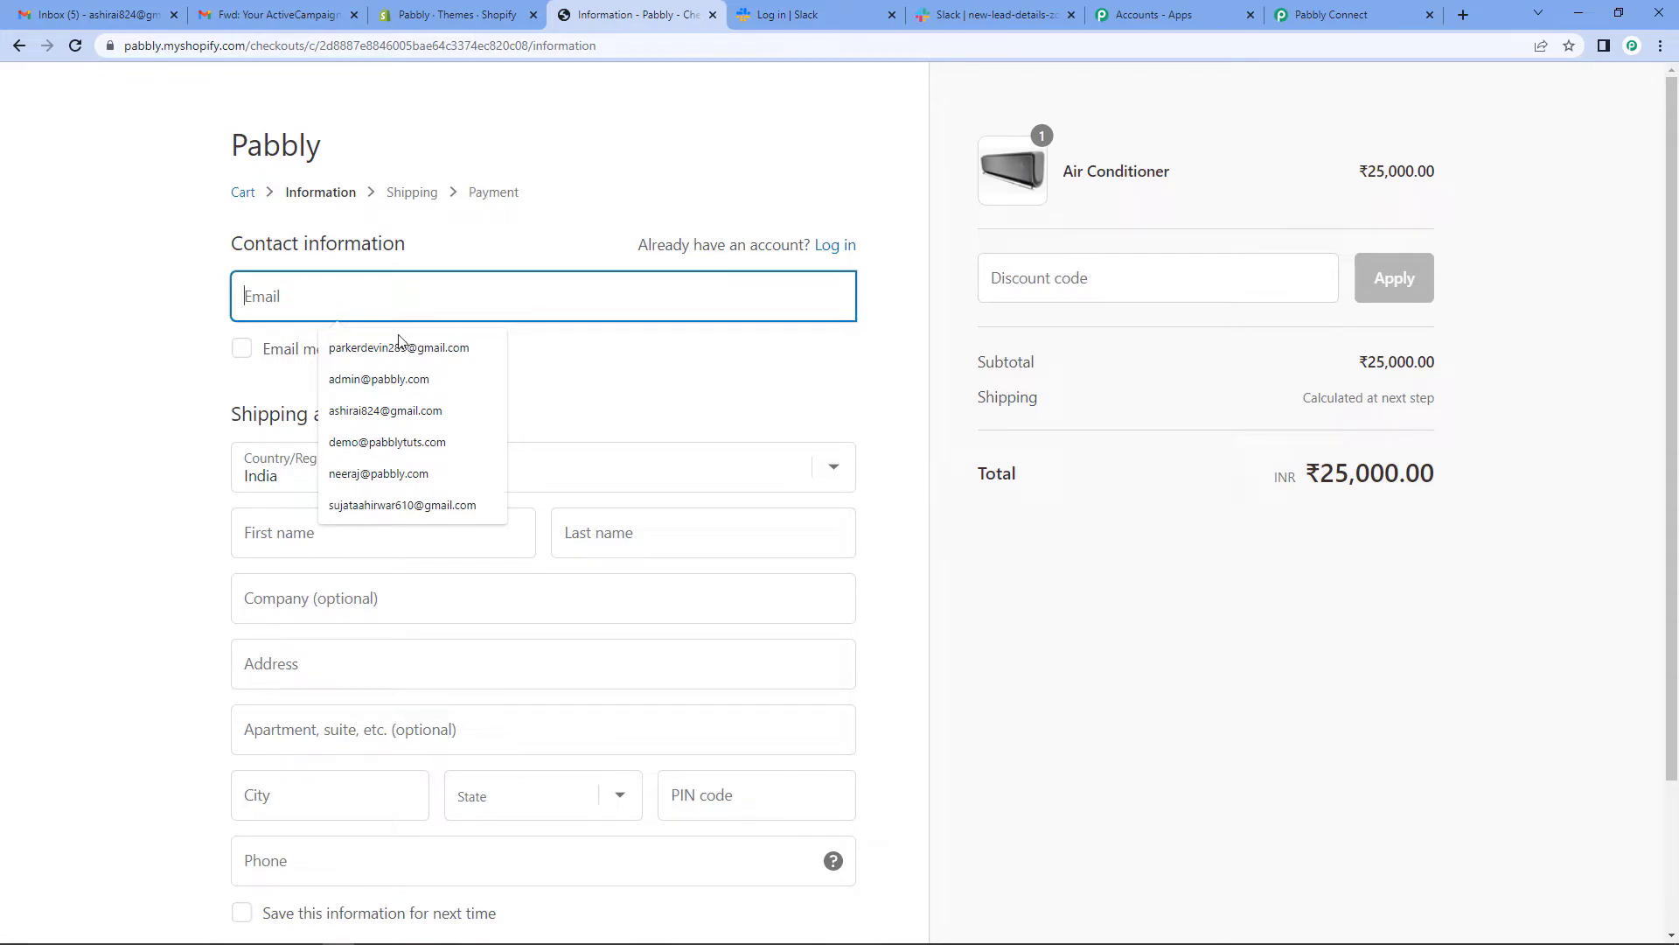
left_click(390, 410)
key("ctrl+a")
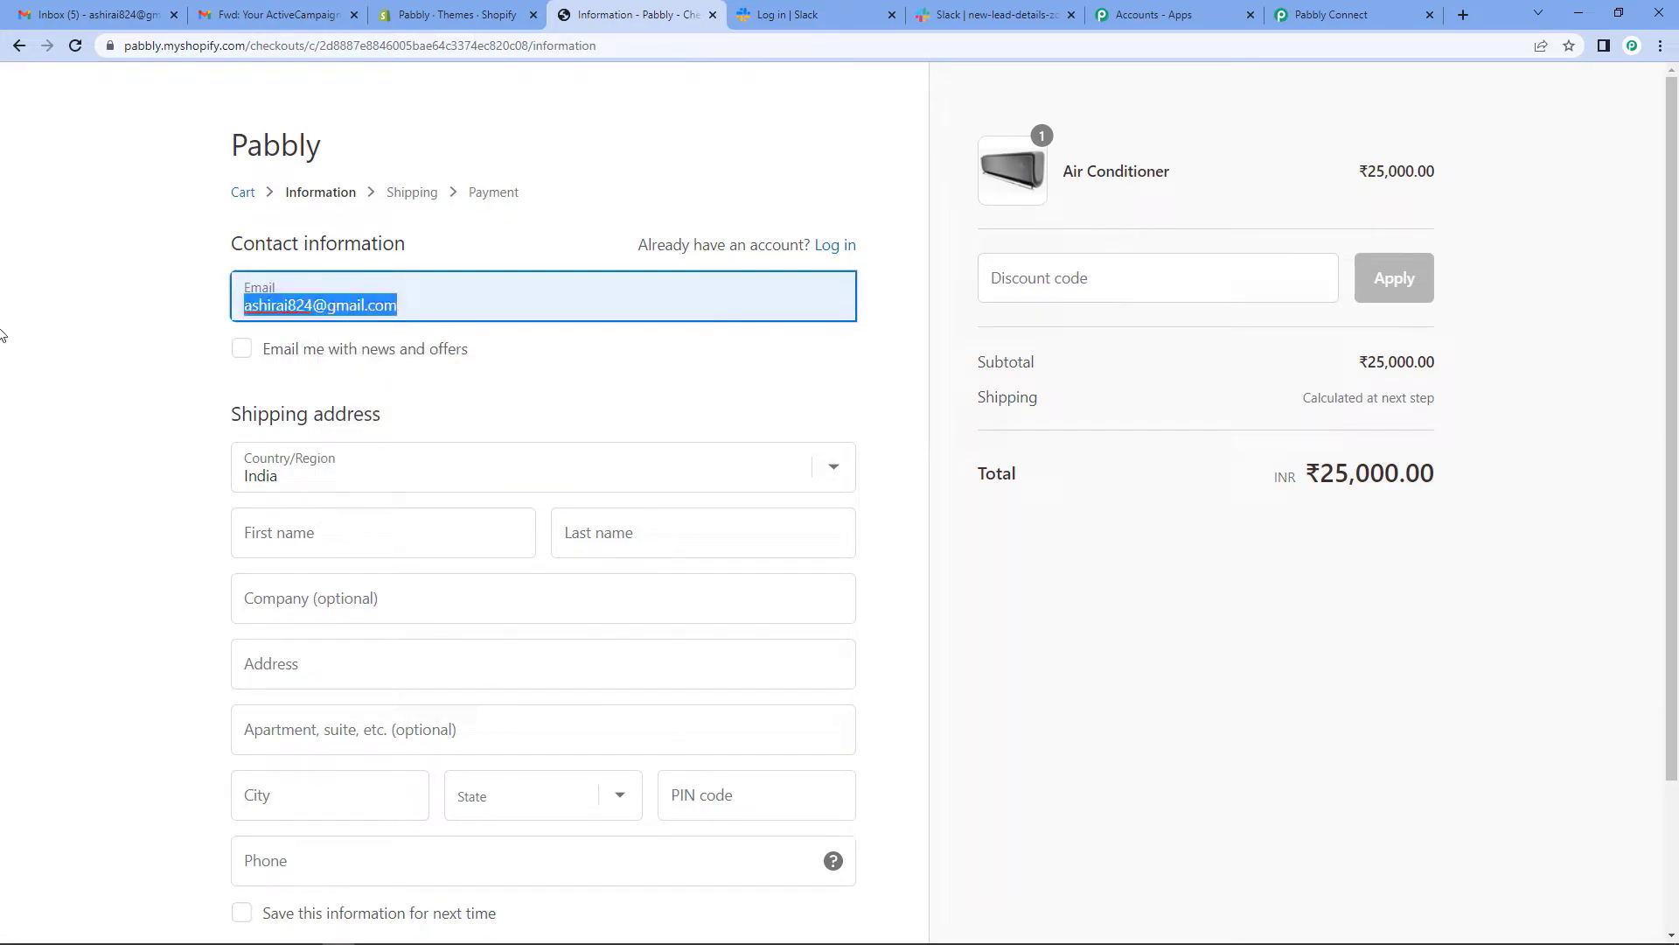
key("BackSpace")
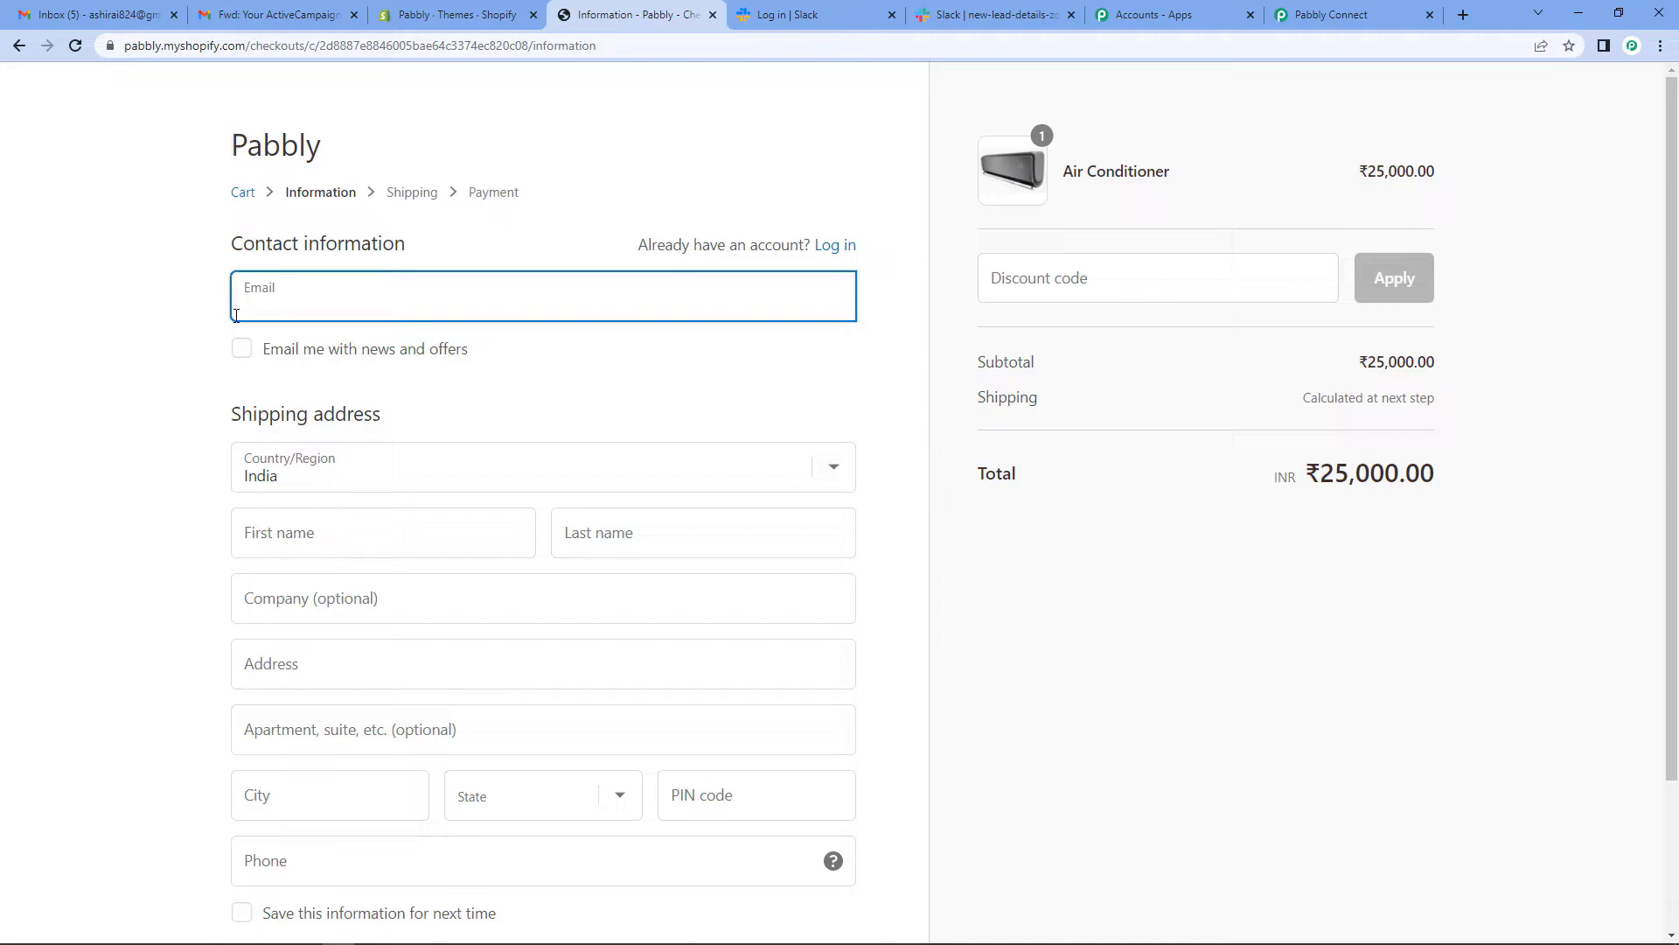
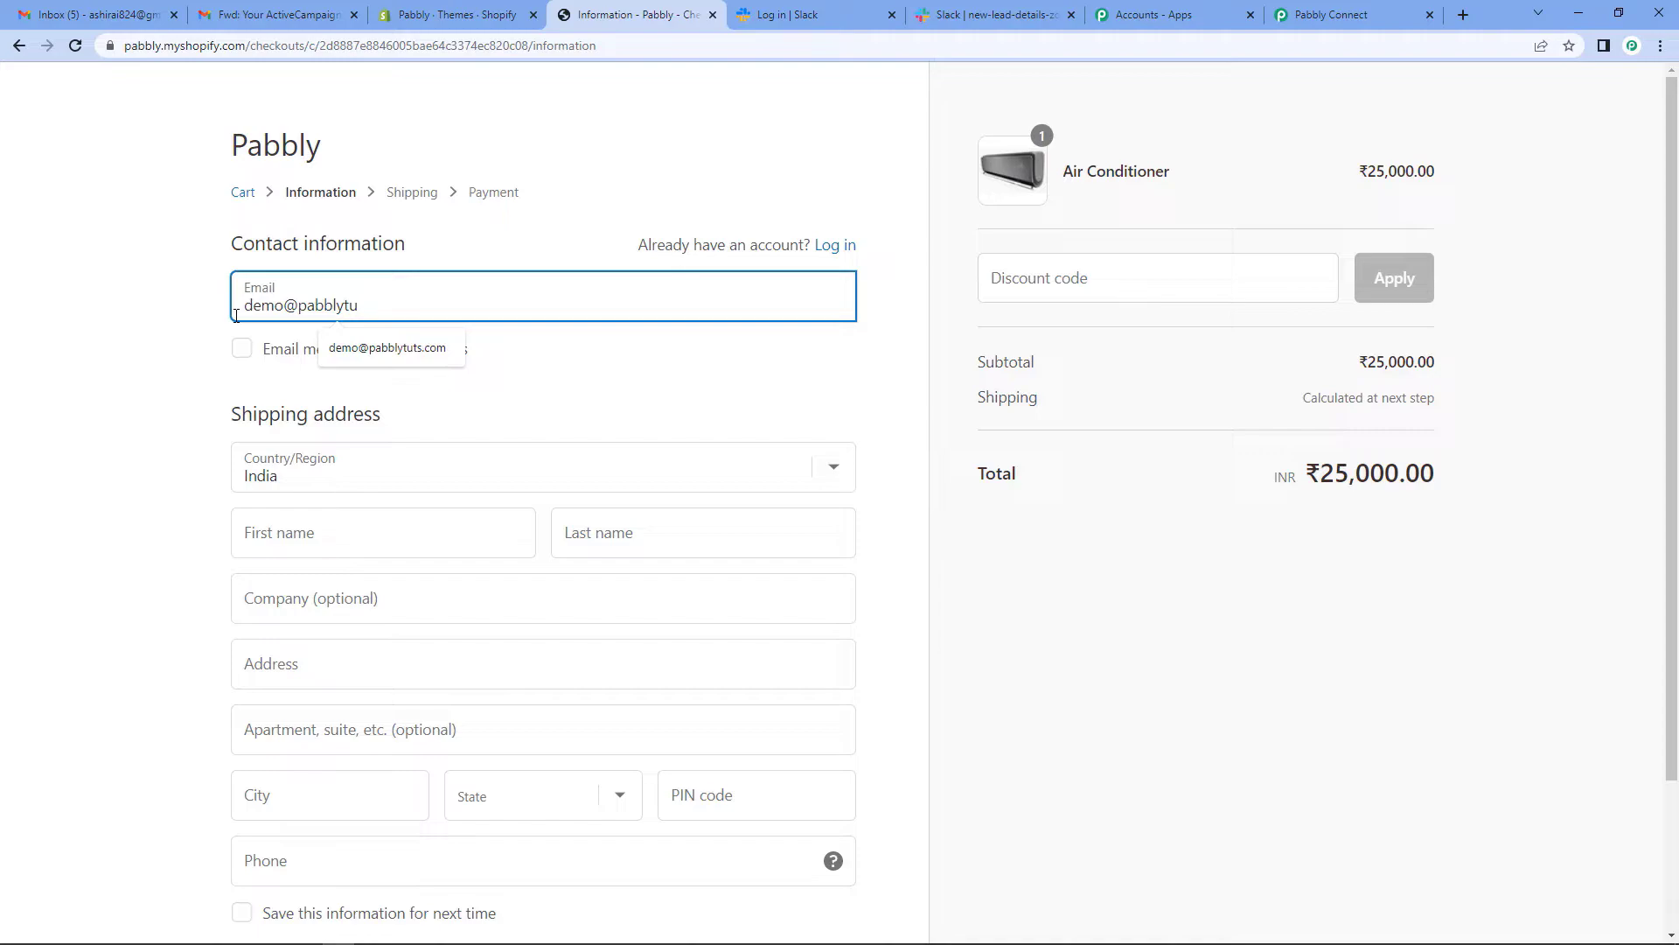
left_click(354, 343)
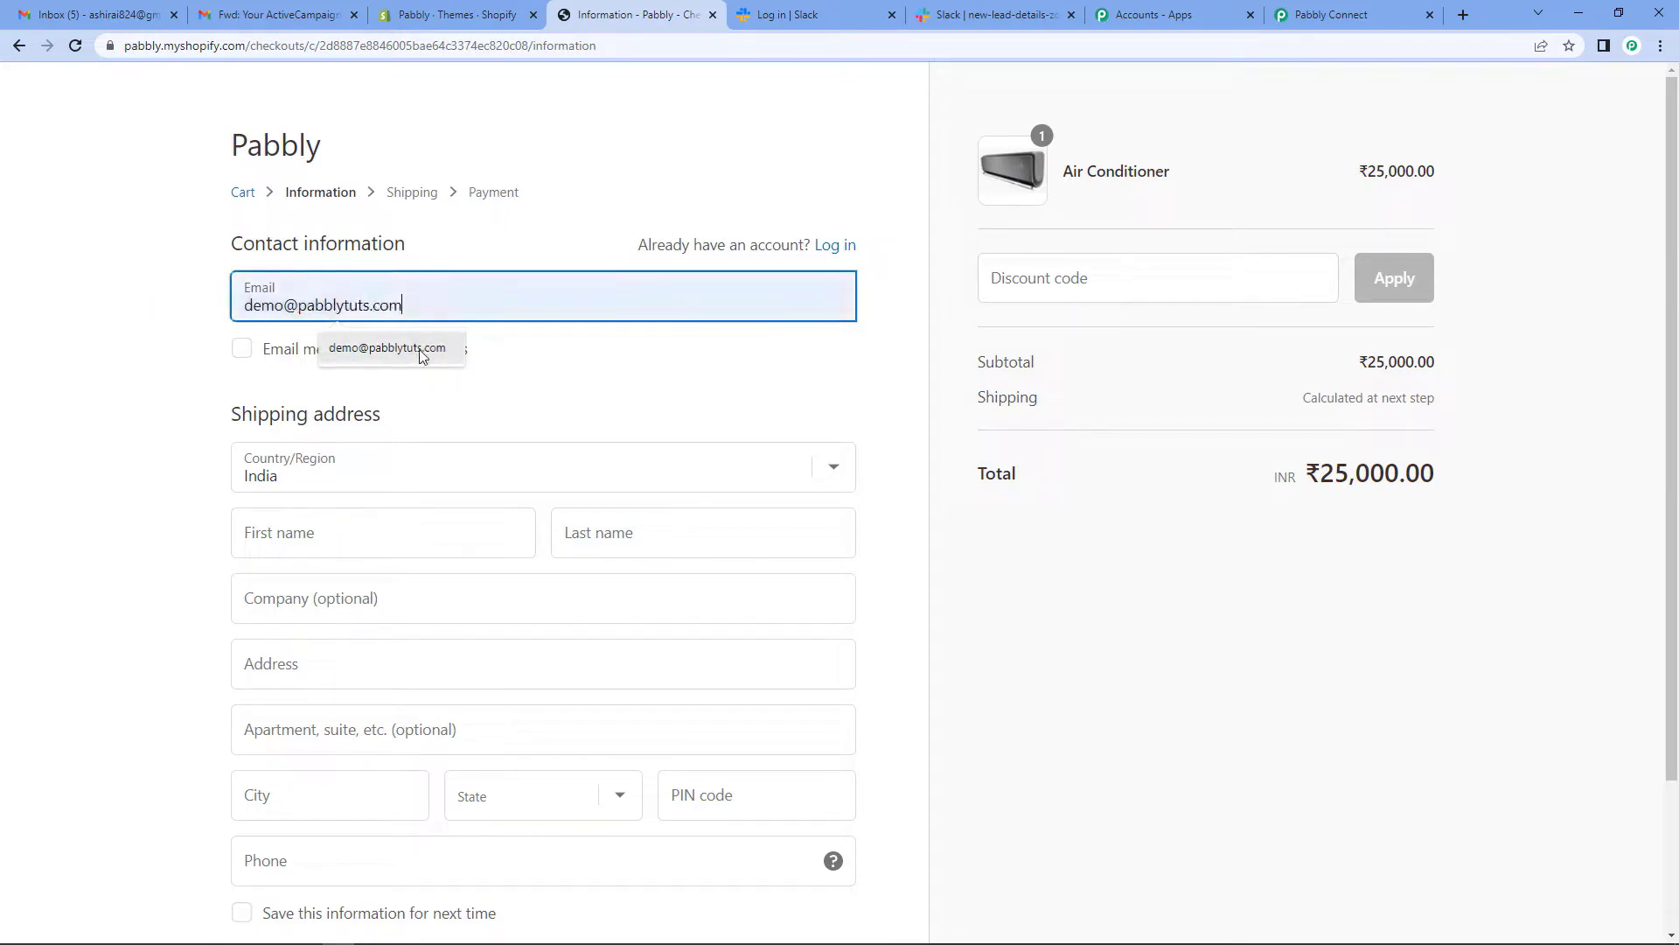
left_click(290, 549)
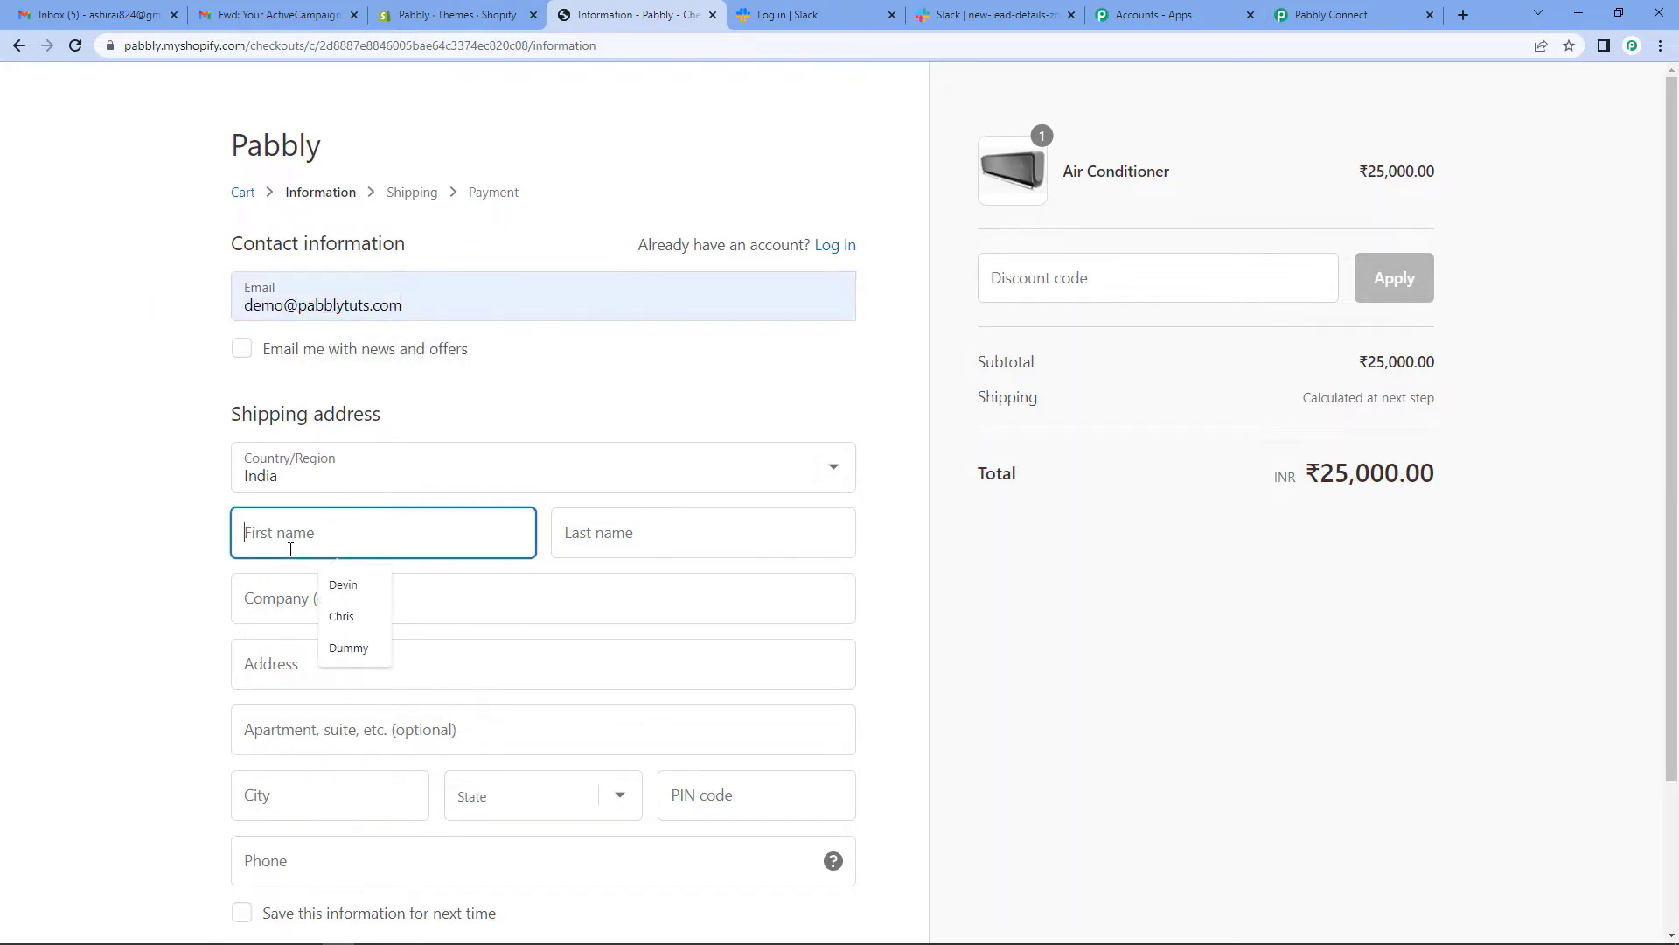
left_click(367, 647)
left_click(664, 539)
left_click(665, 647)
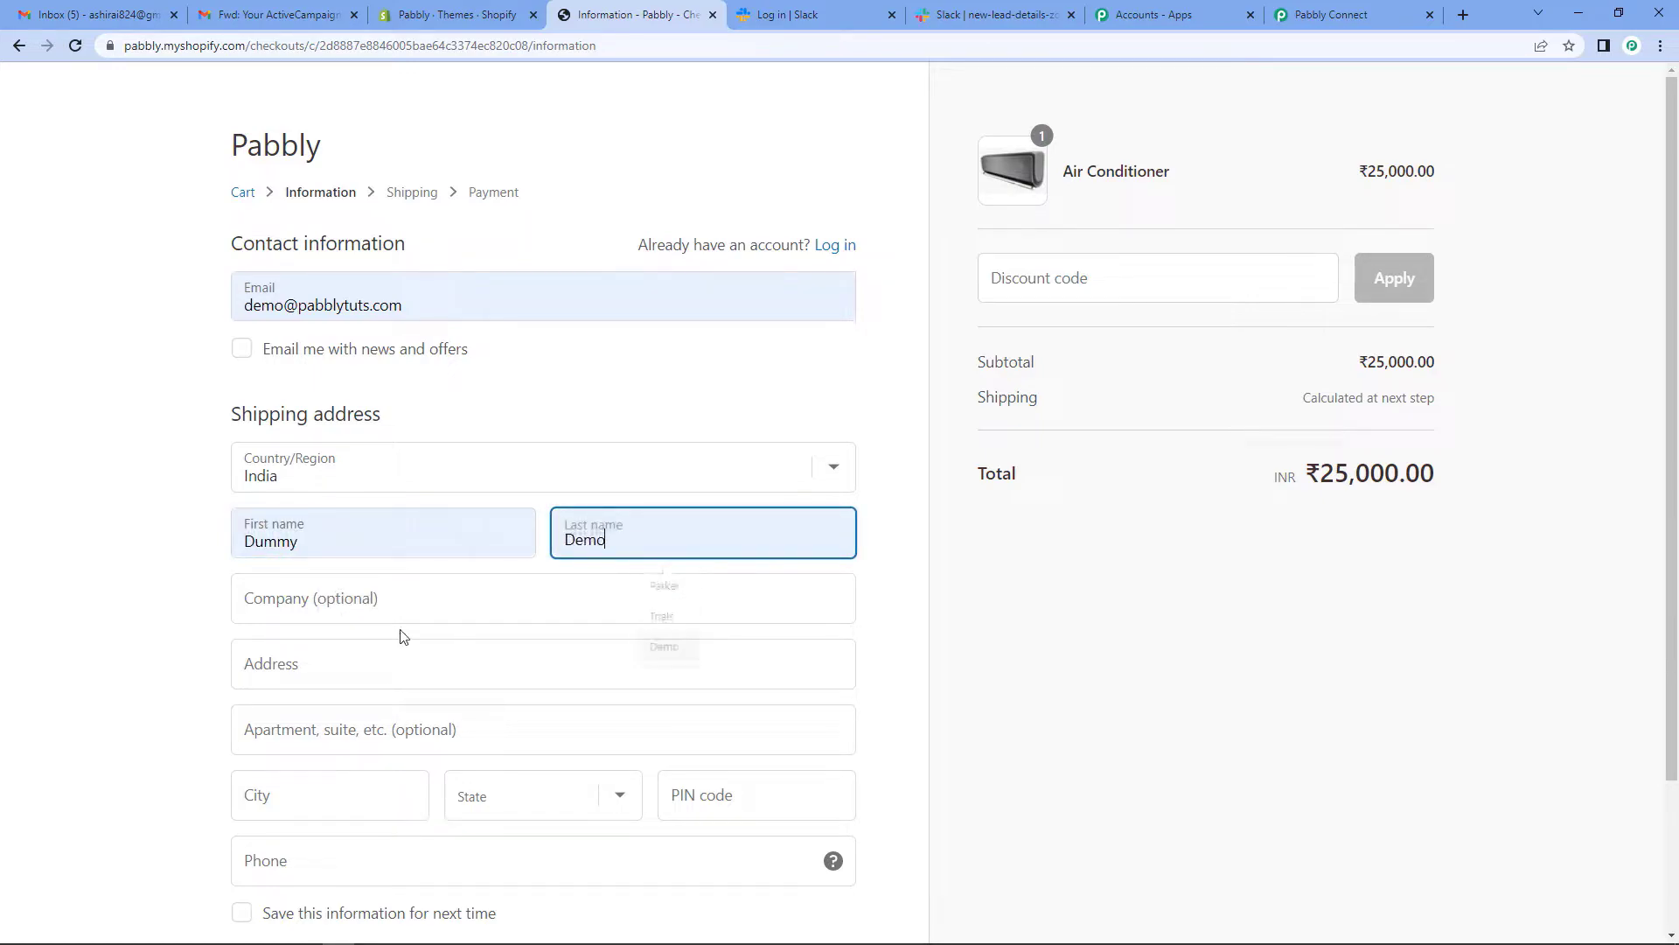
left_click(330, 603)
left_click(329, 658)
- Complete the address with state Madhya Pradesh, PIN code and phone, and continue to payment
left_click(321, 663)
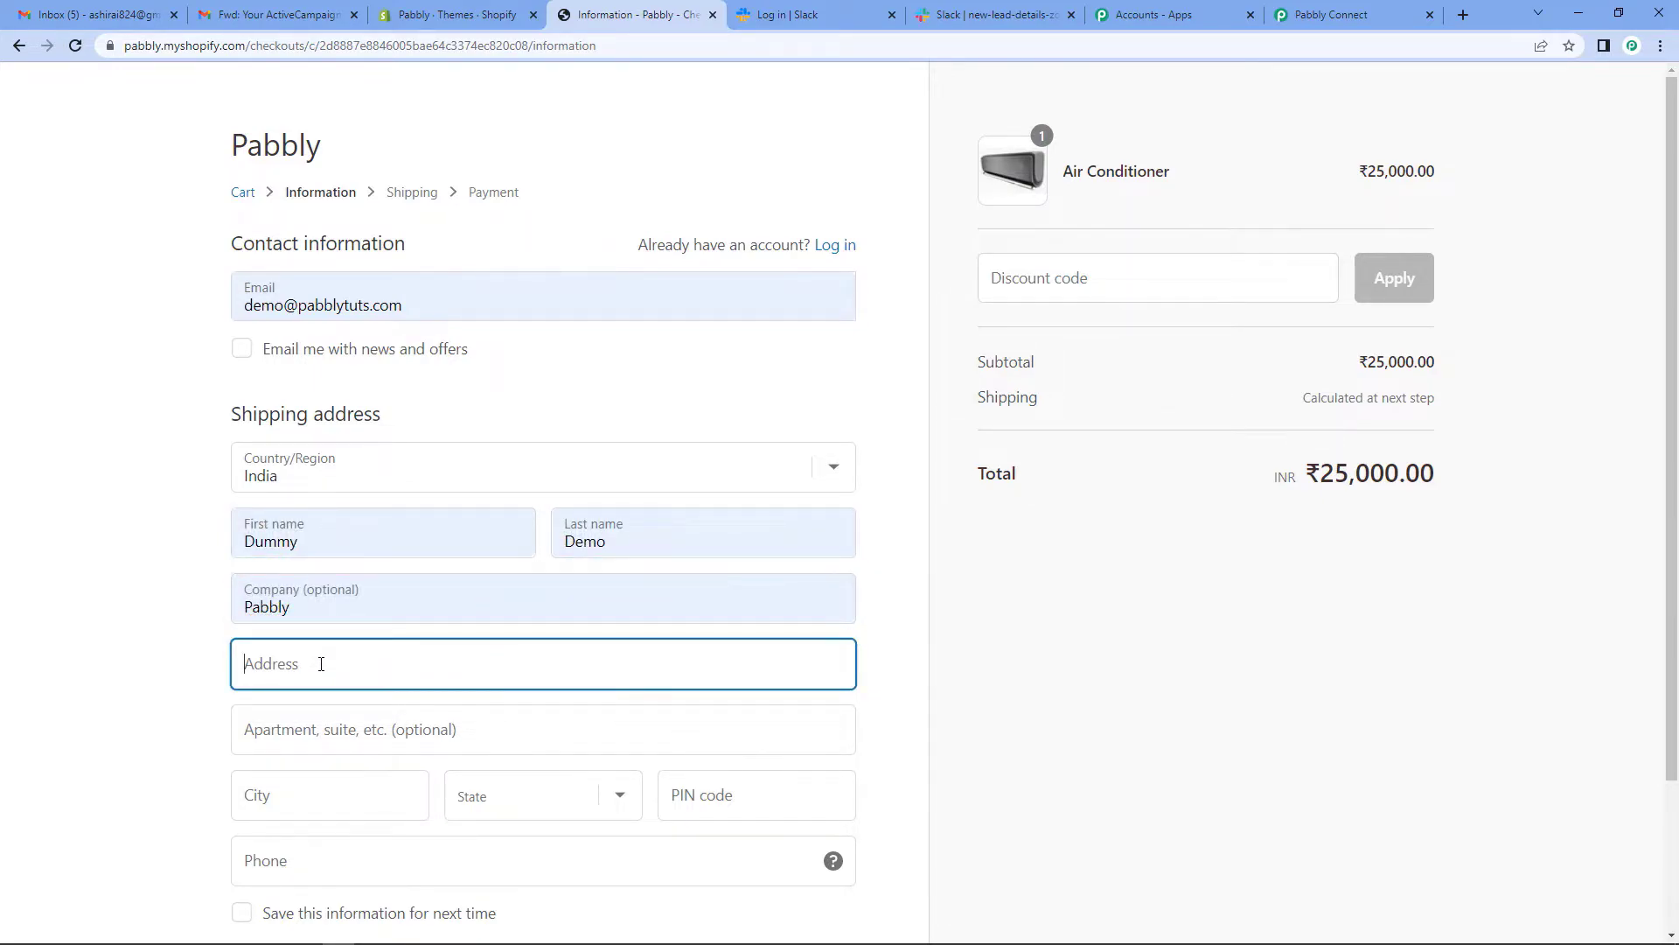
type("ar Road")
left_click(323, 728)
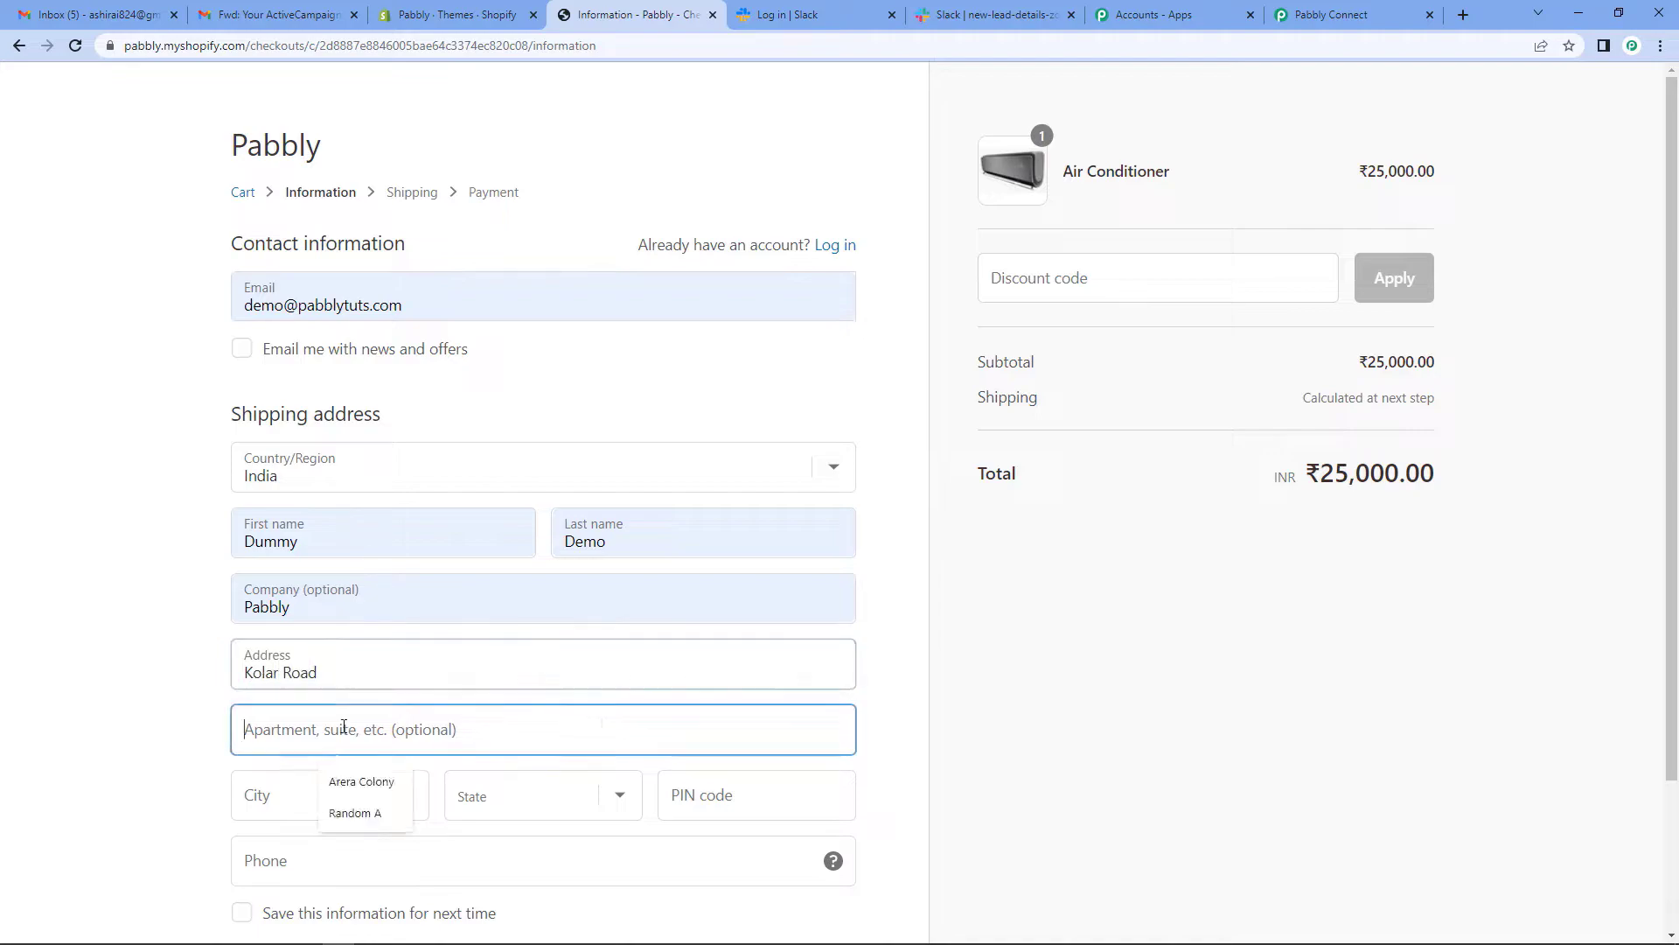
left_click(323, 806)
left_click(322, 805)
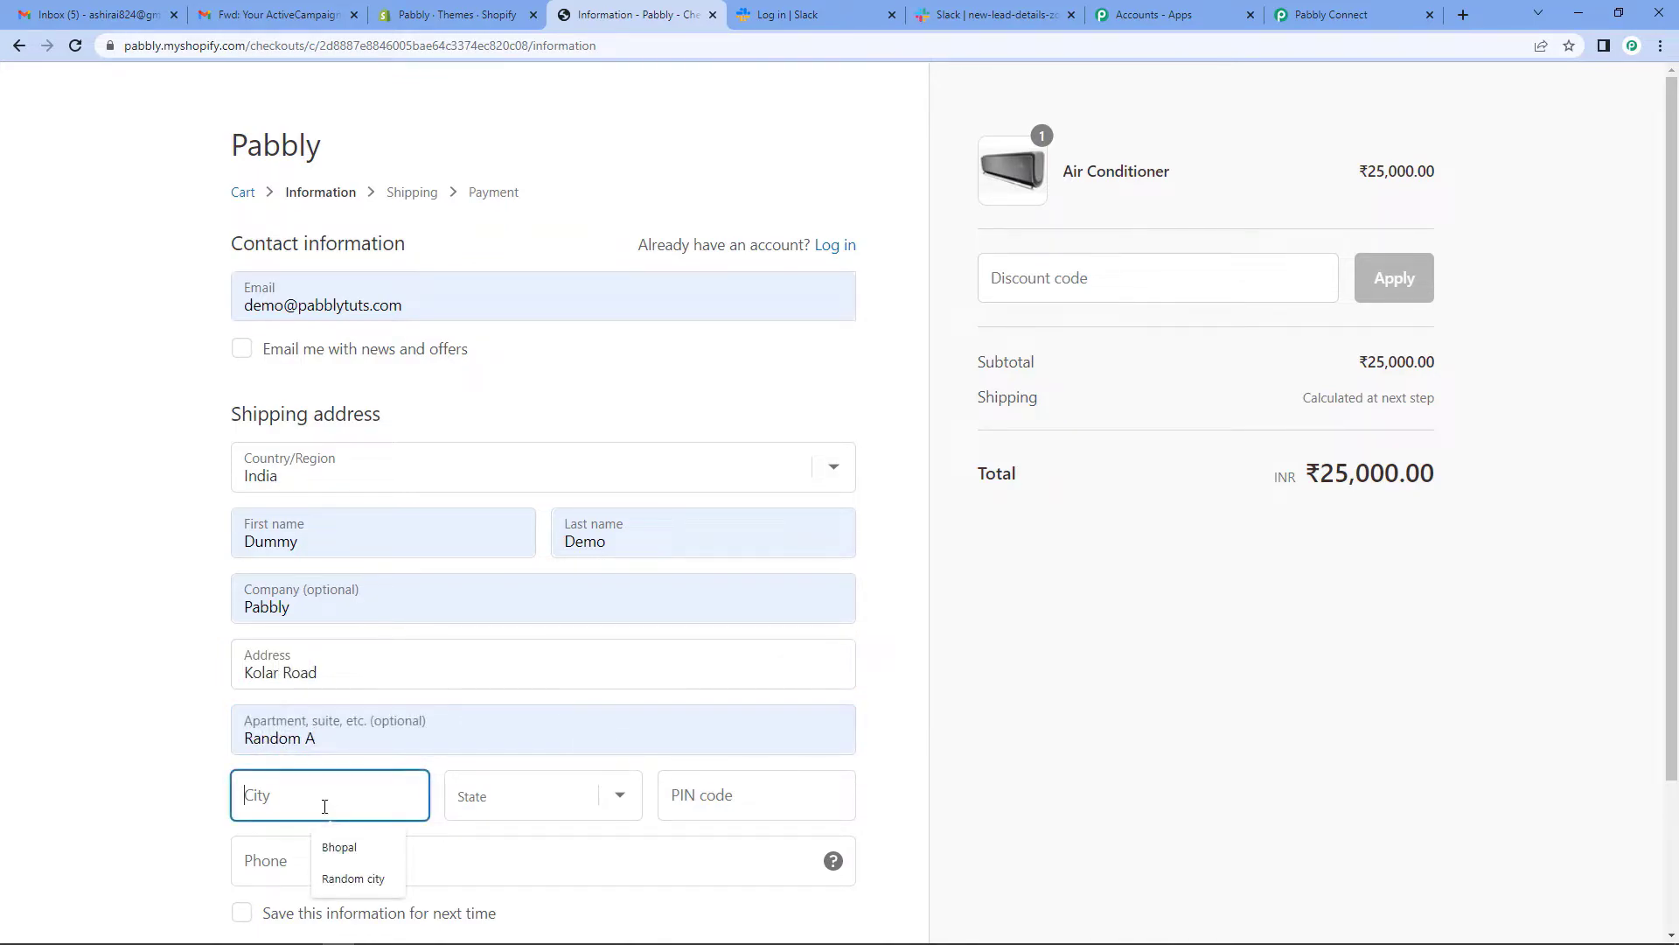
left_click(334, 873)
left_click(630, 811)
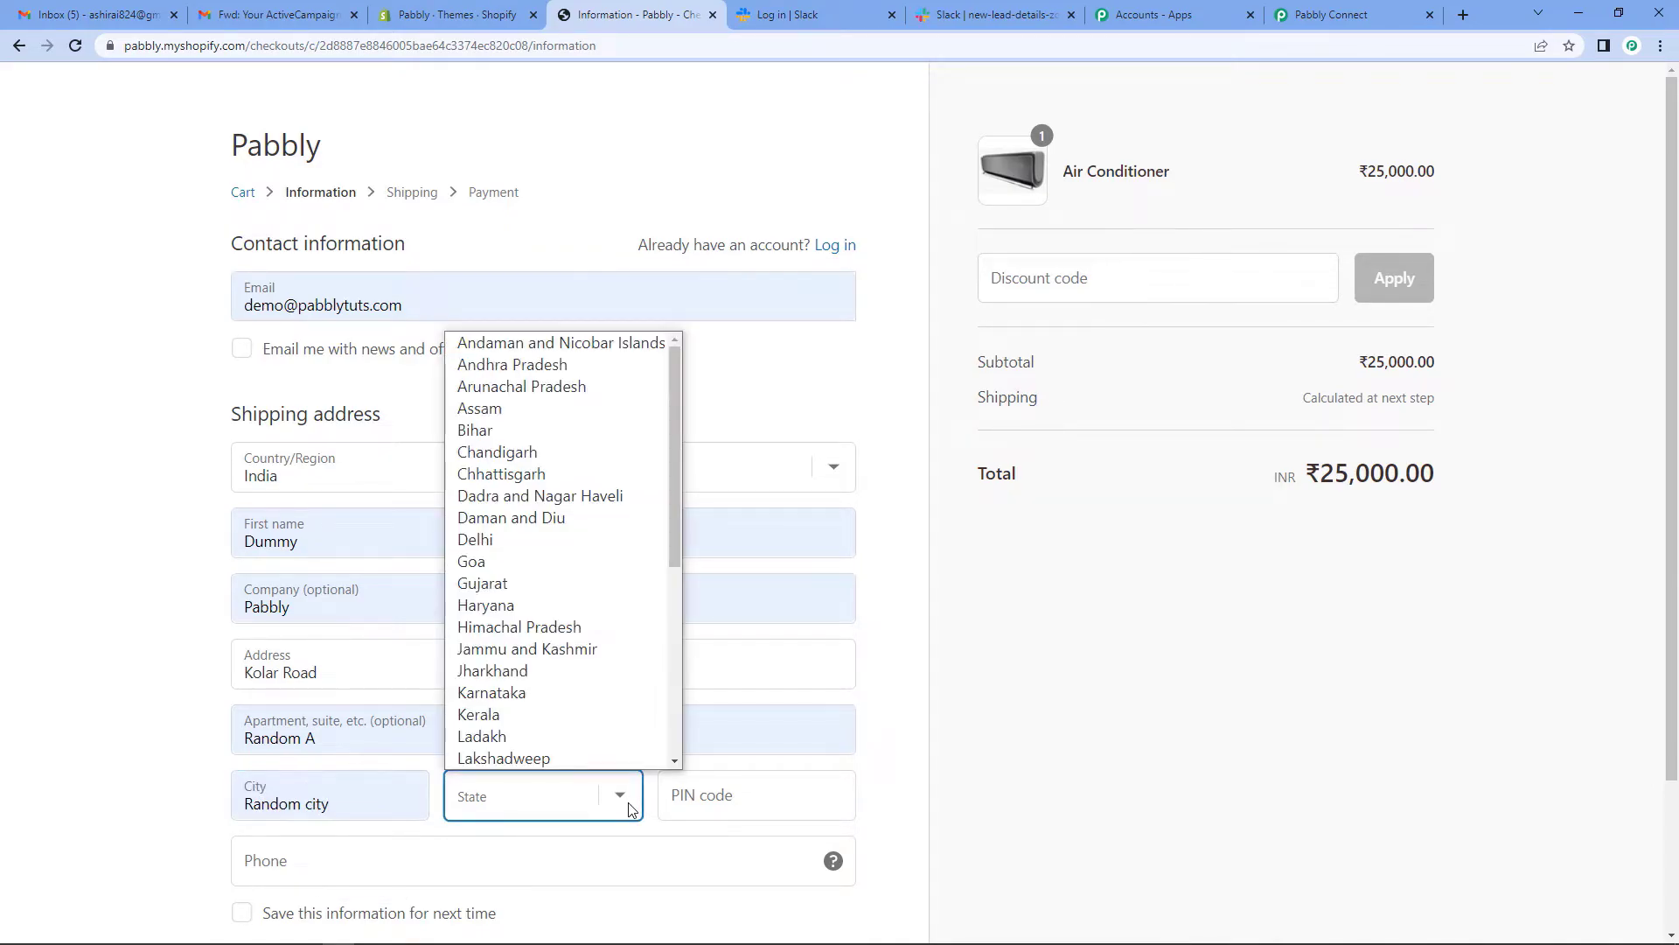
scroll(569, 595, "down", 4)
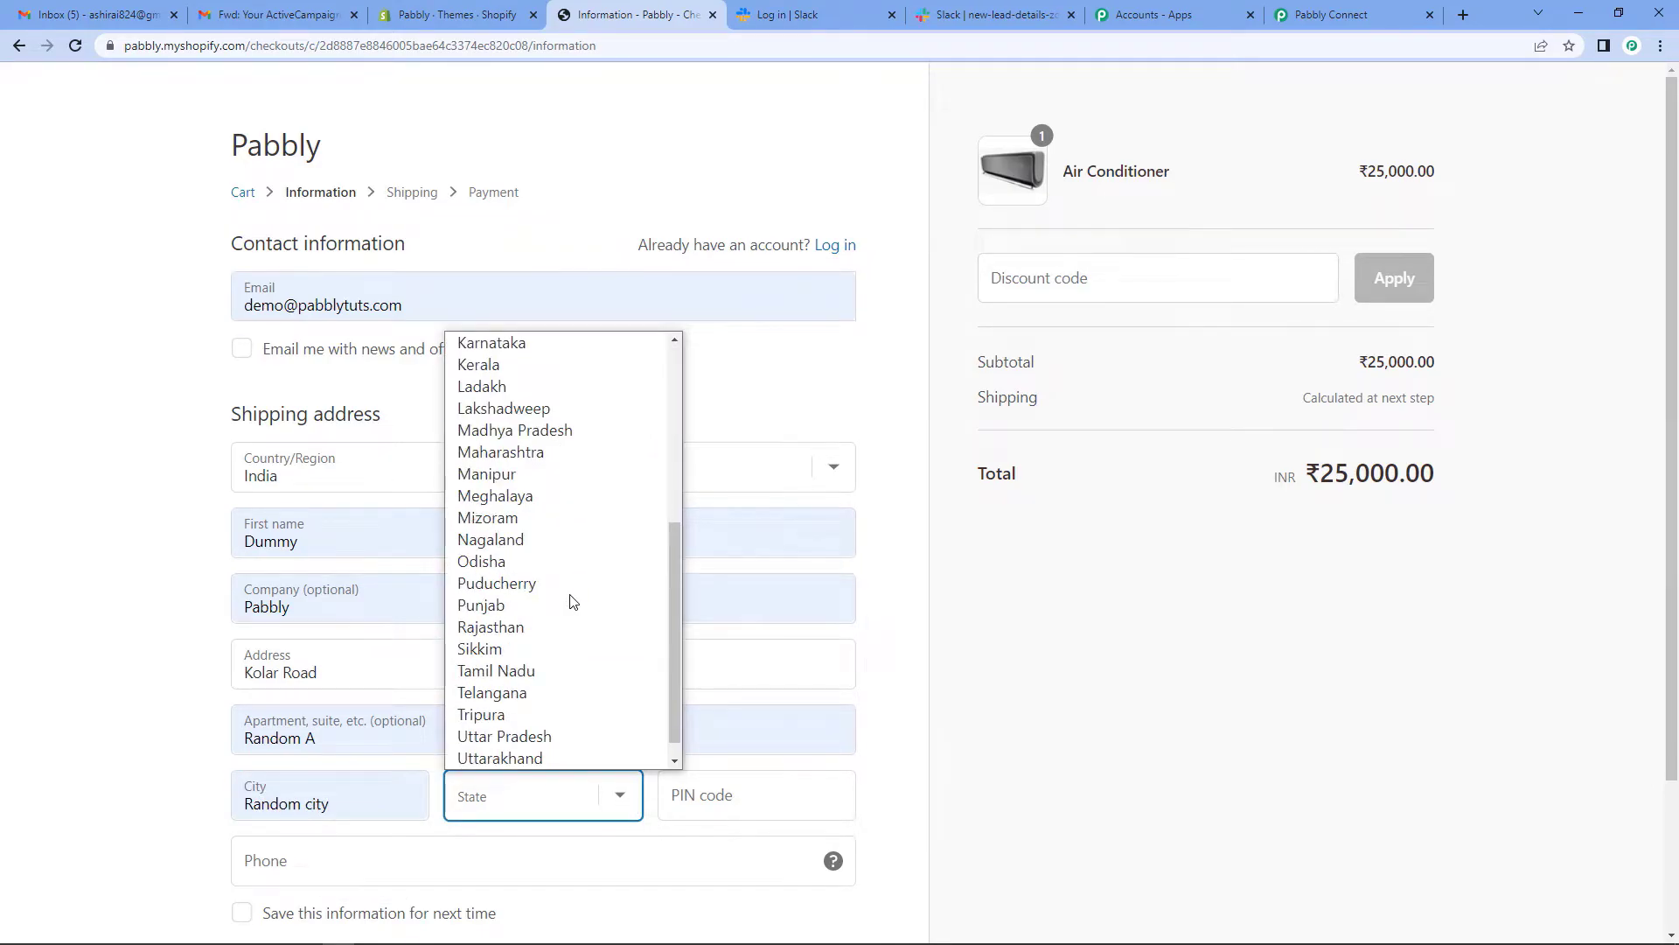
left_click(505, 437)
left_click(754, 796)
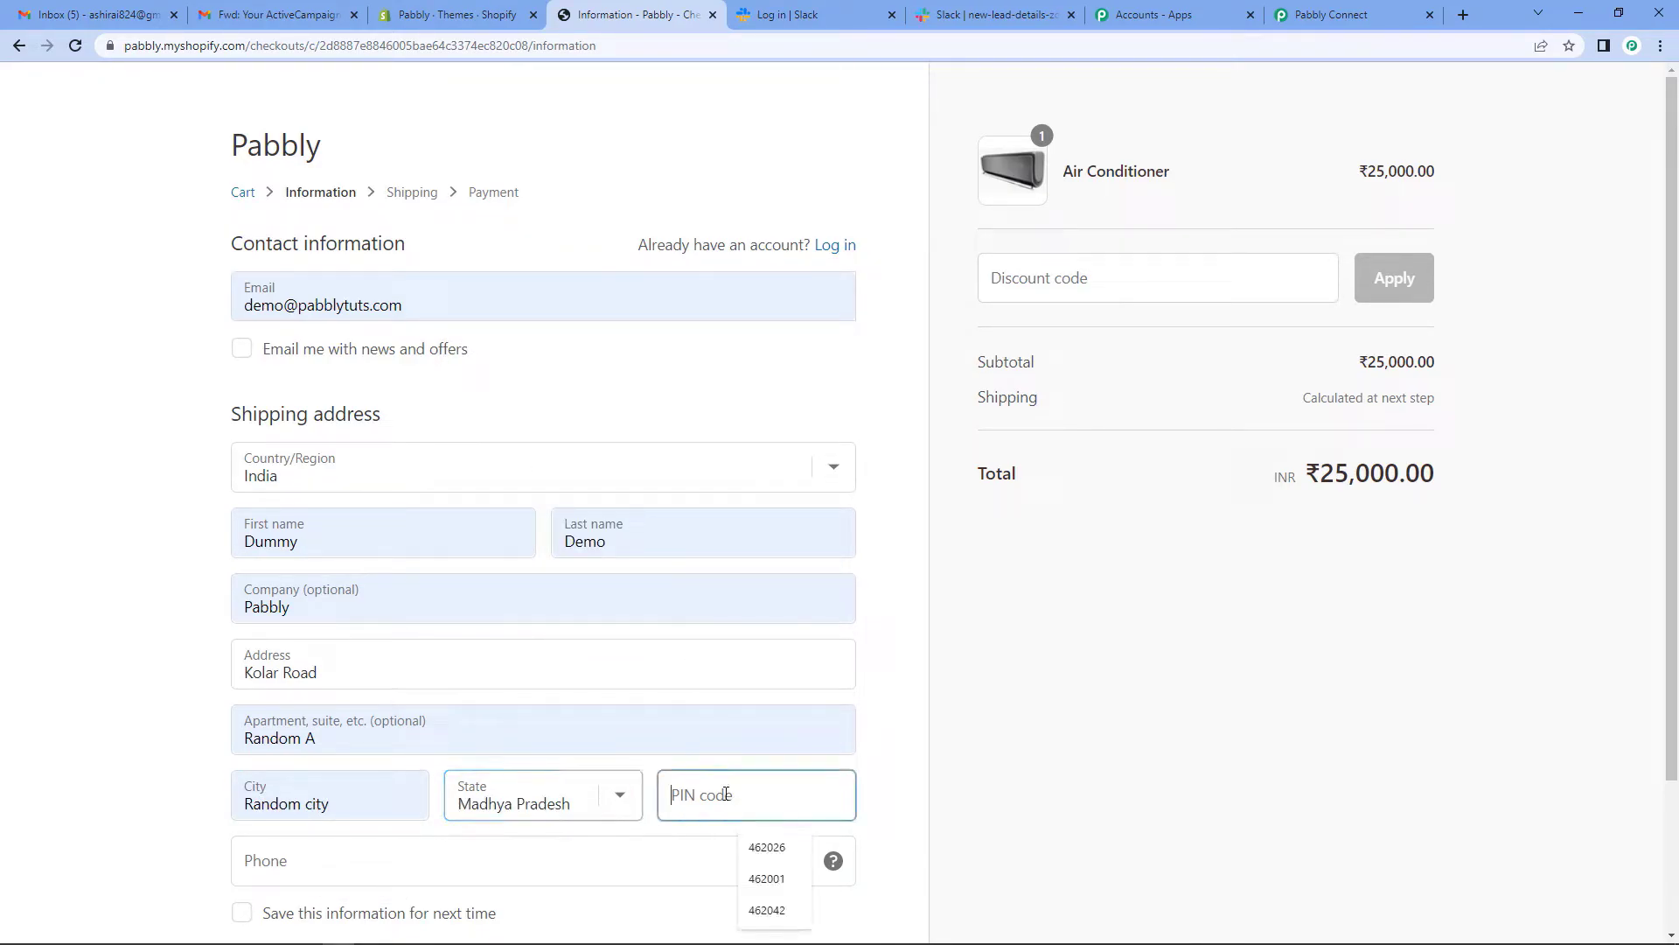
left_click(767, 910)
scroll(650, 658, "down", 2)
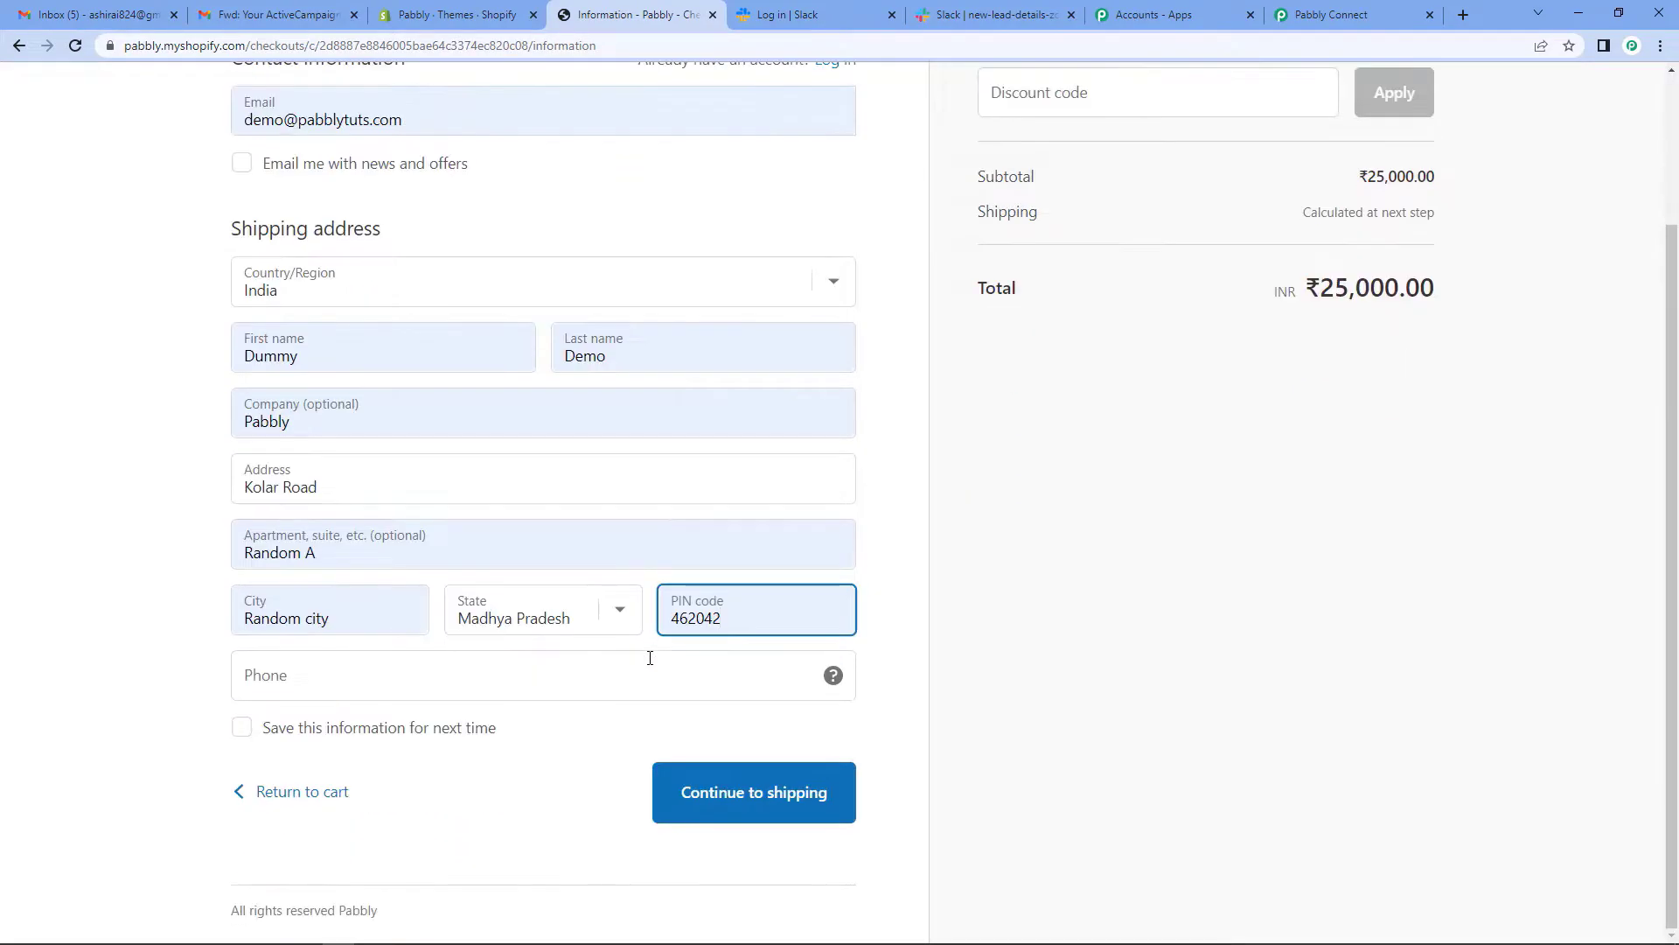
left_click(281, 667)
left_click(355, 734)
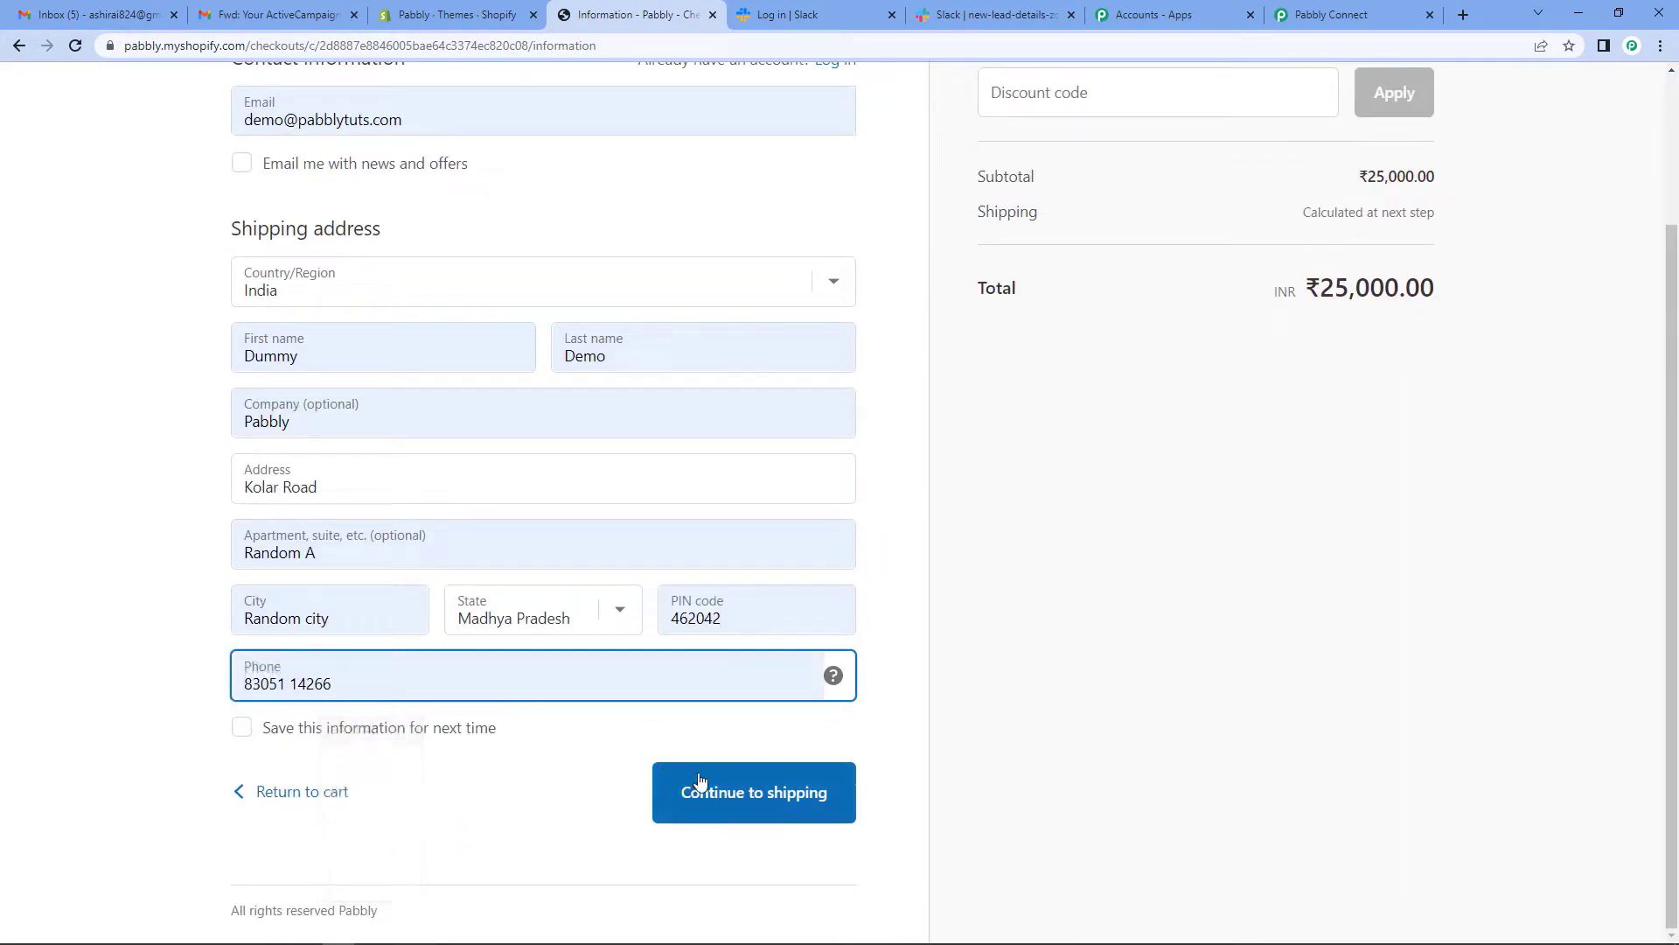
left_click(704, 790)
left_click(784, 549)
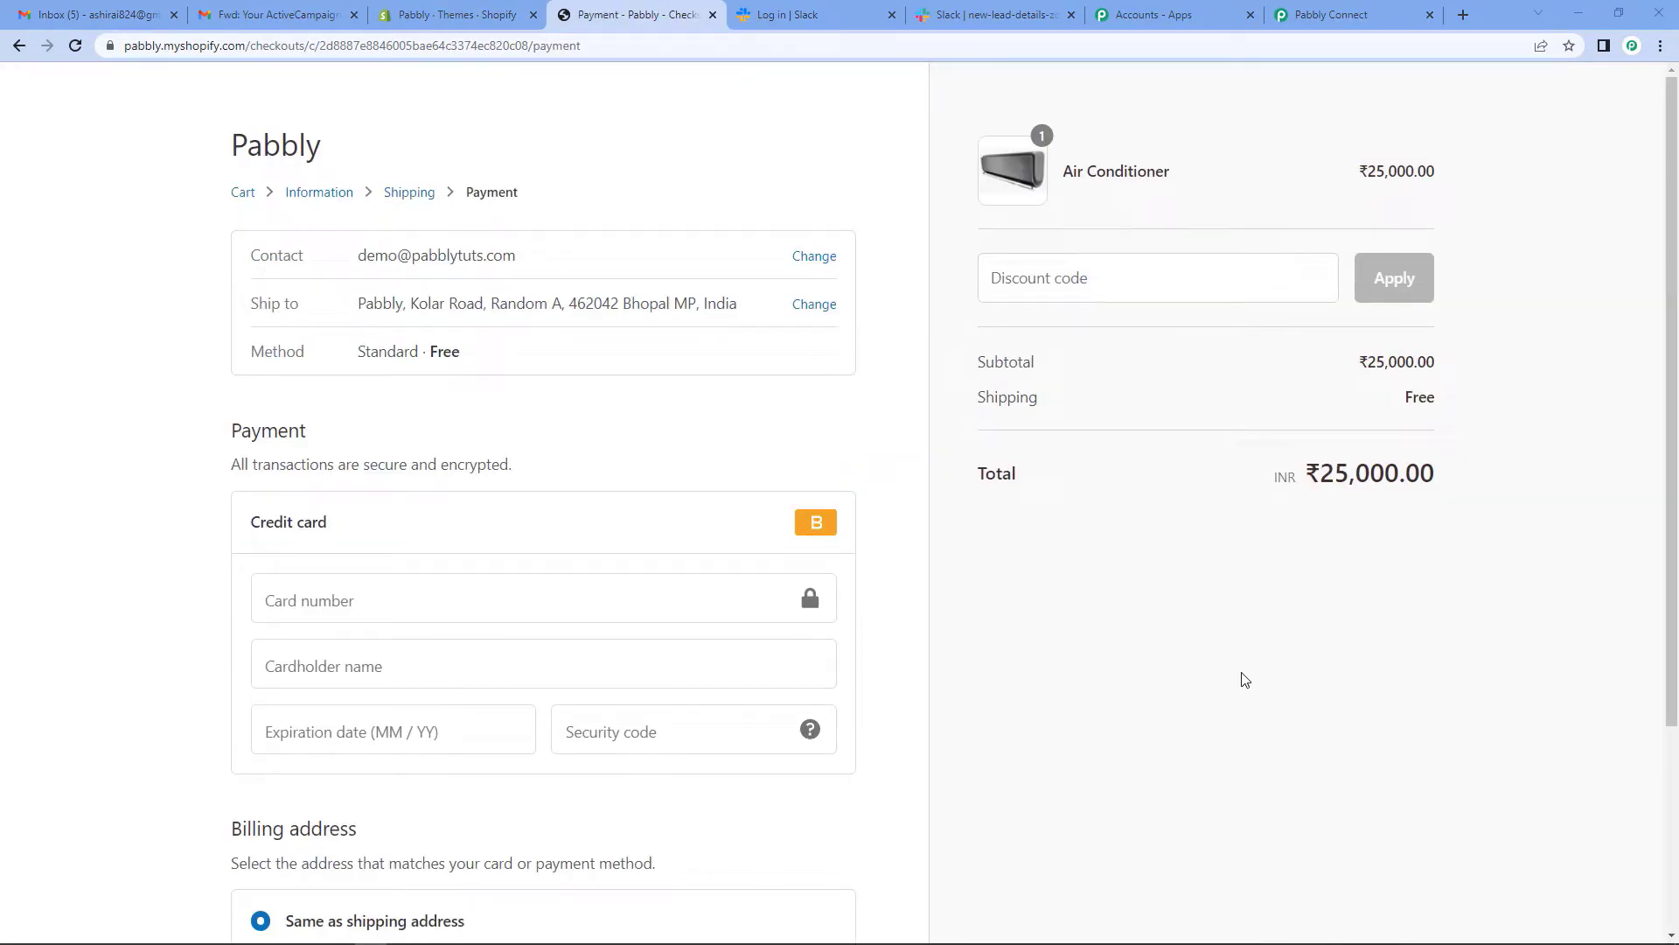
- Enter test card 1, name 'Bogus Gateway', expiry 0134 and code 123, then close the checkout unpaid
left_click(434, 609)
type("1")
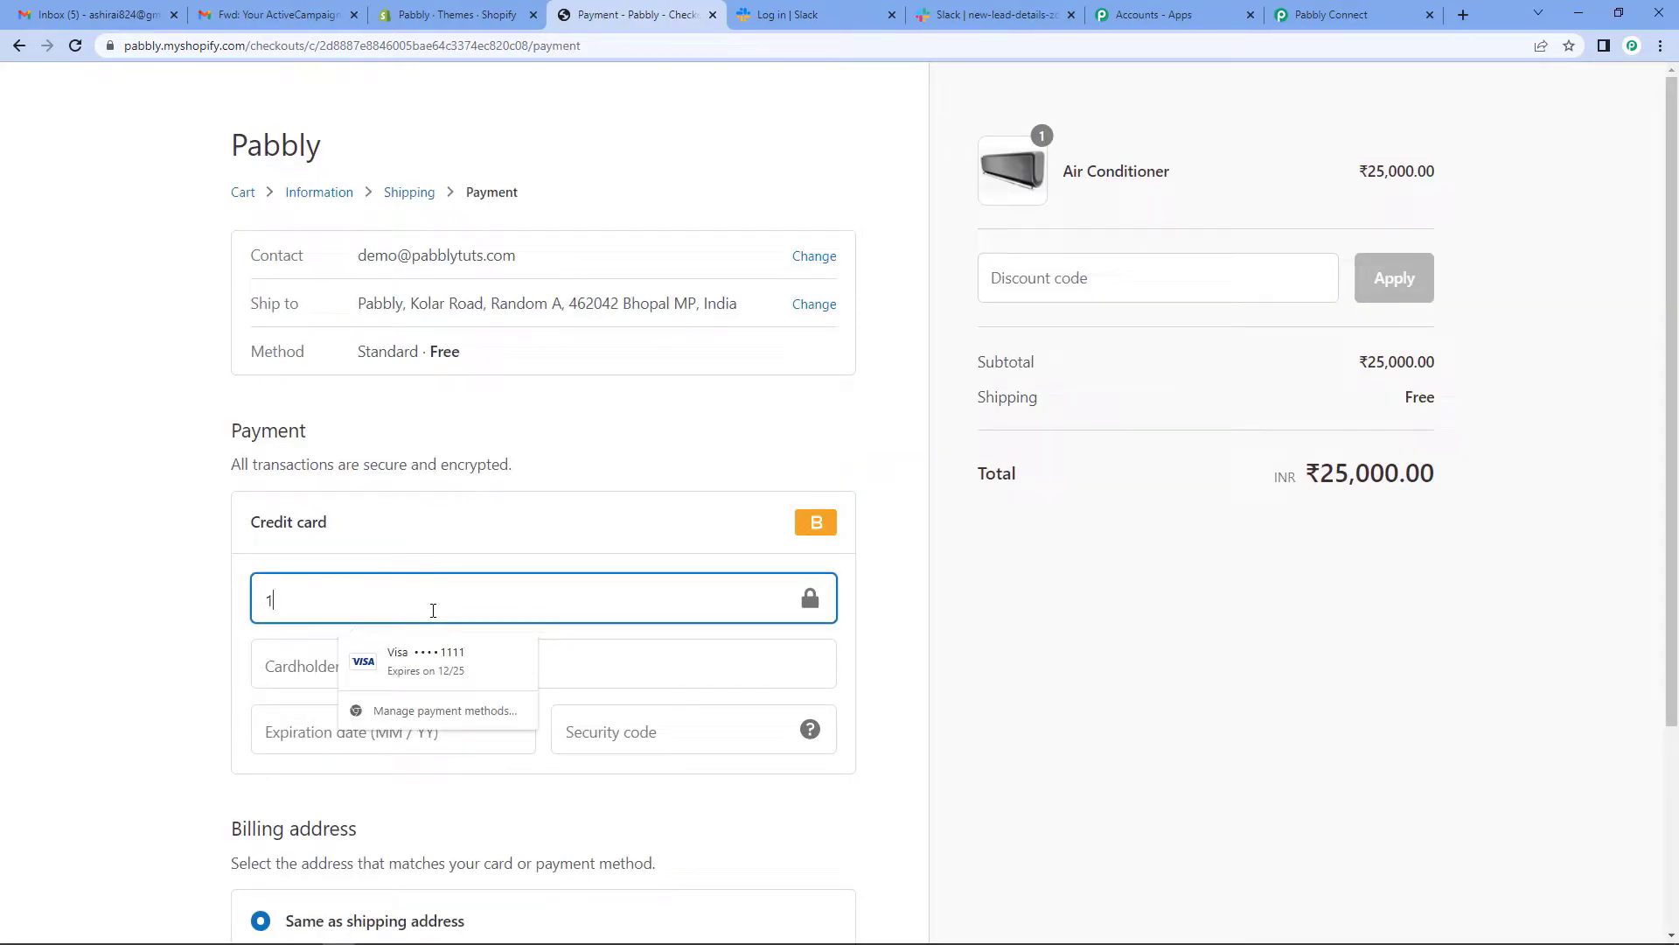
left_click(289, 658)
type("Bogus Gateway")
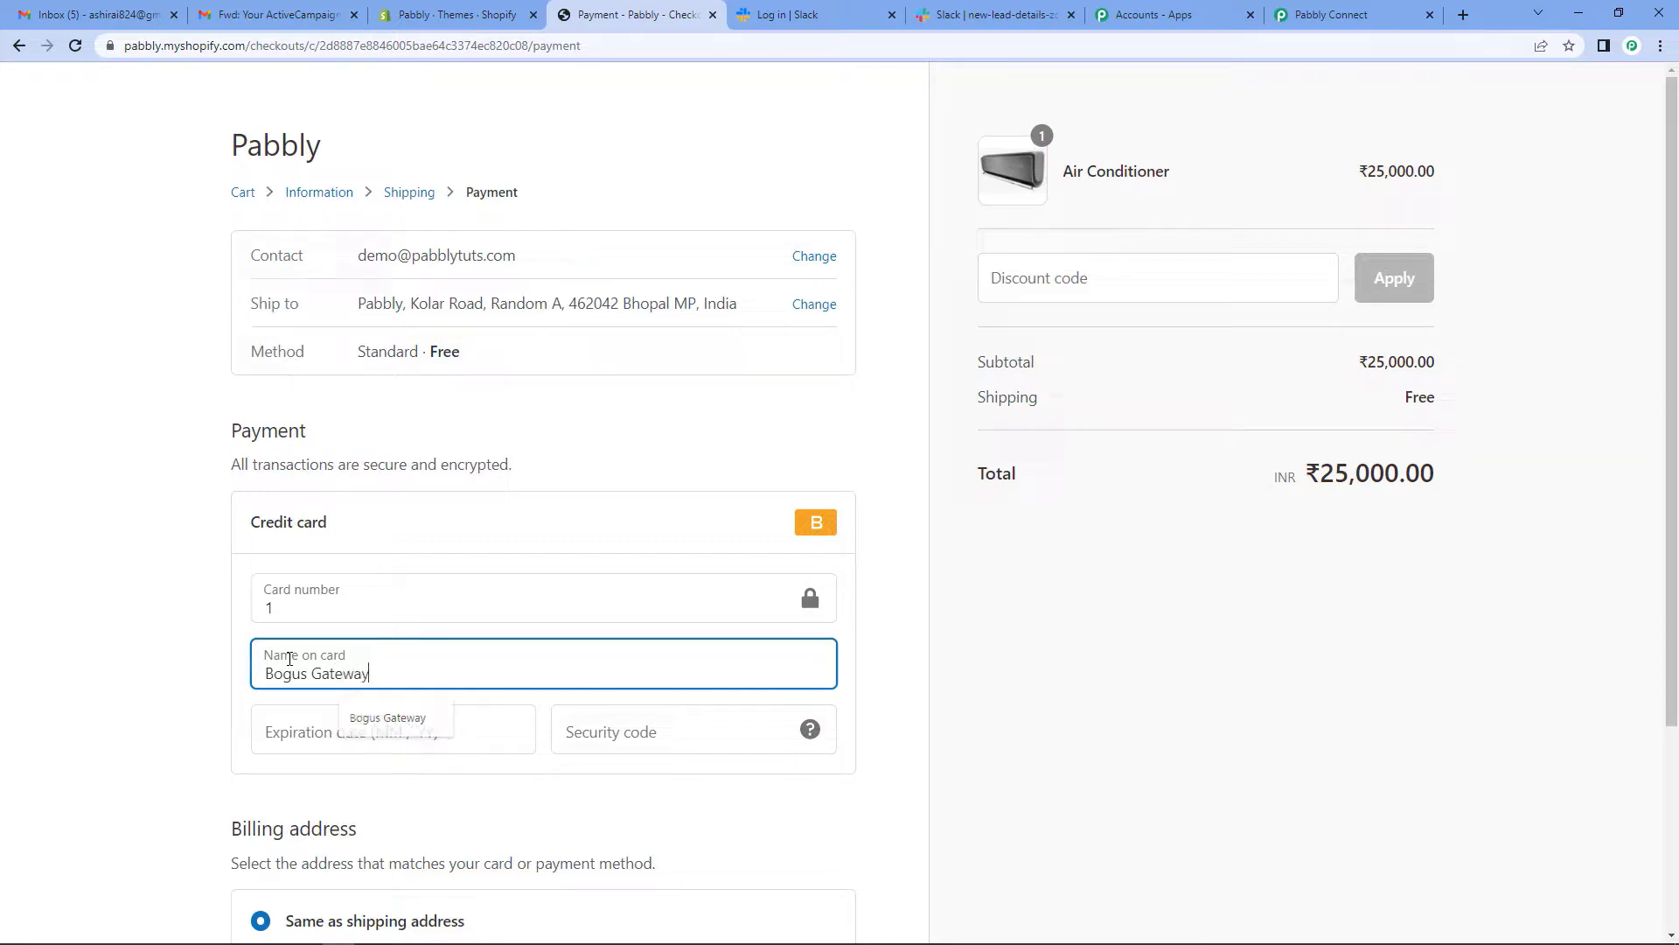
left_click(322, 713)
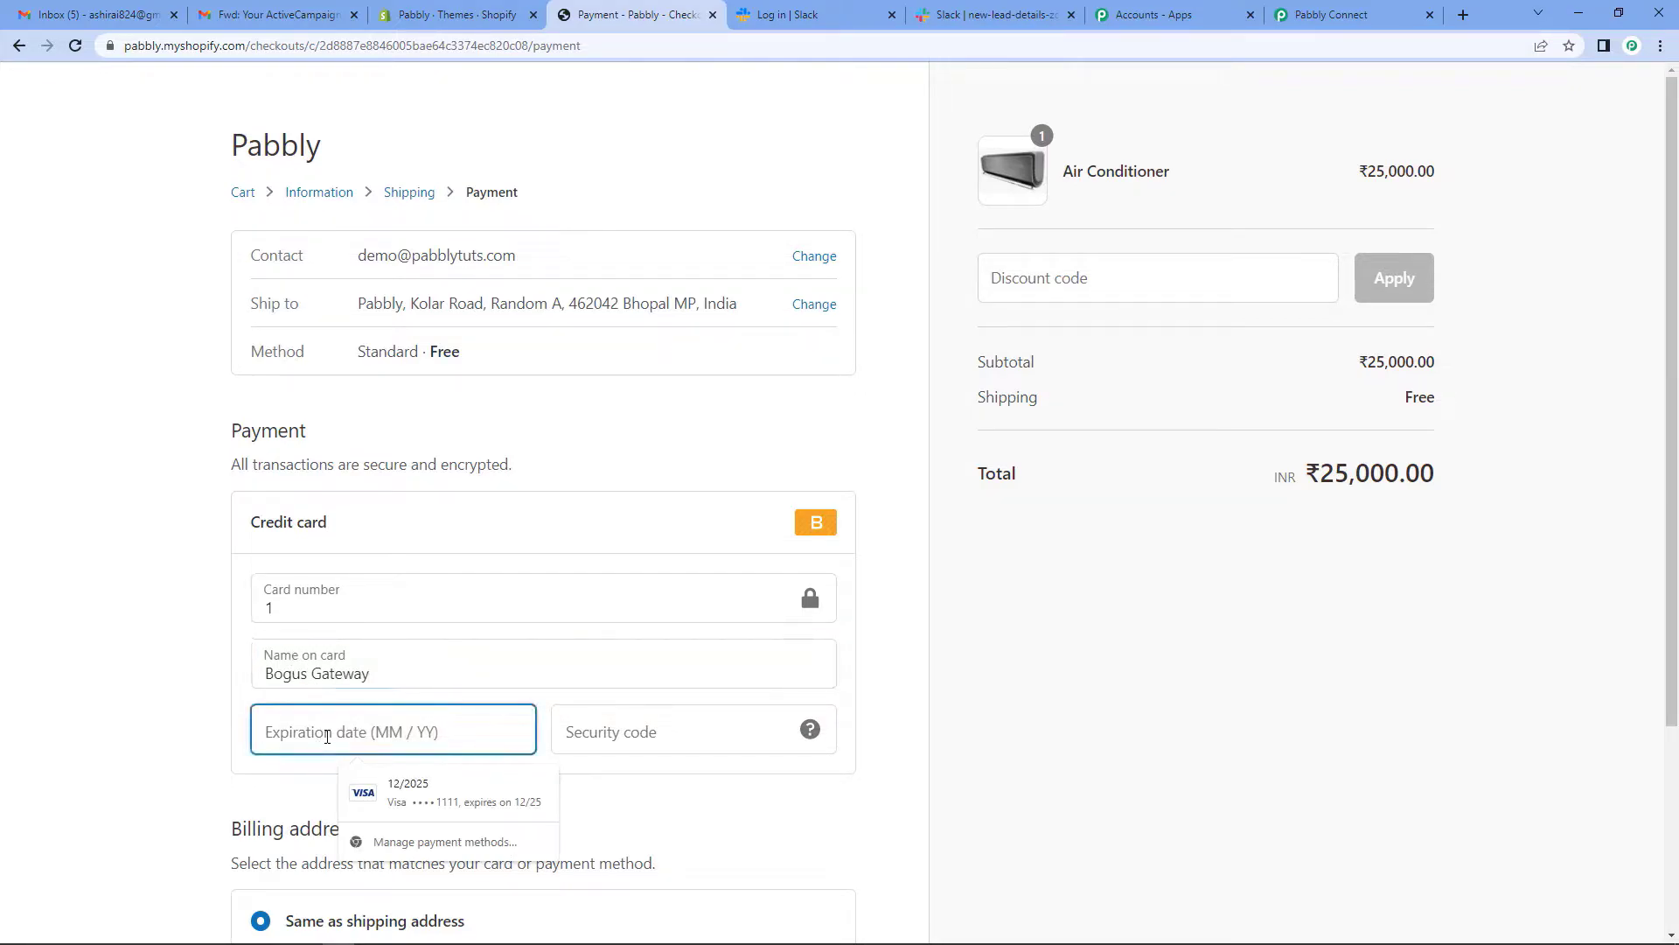
type("0134")
left_click(575, 730)
type("123")
scroll(595, 754, "down", 3)
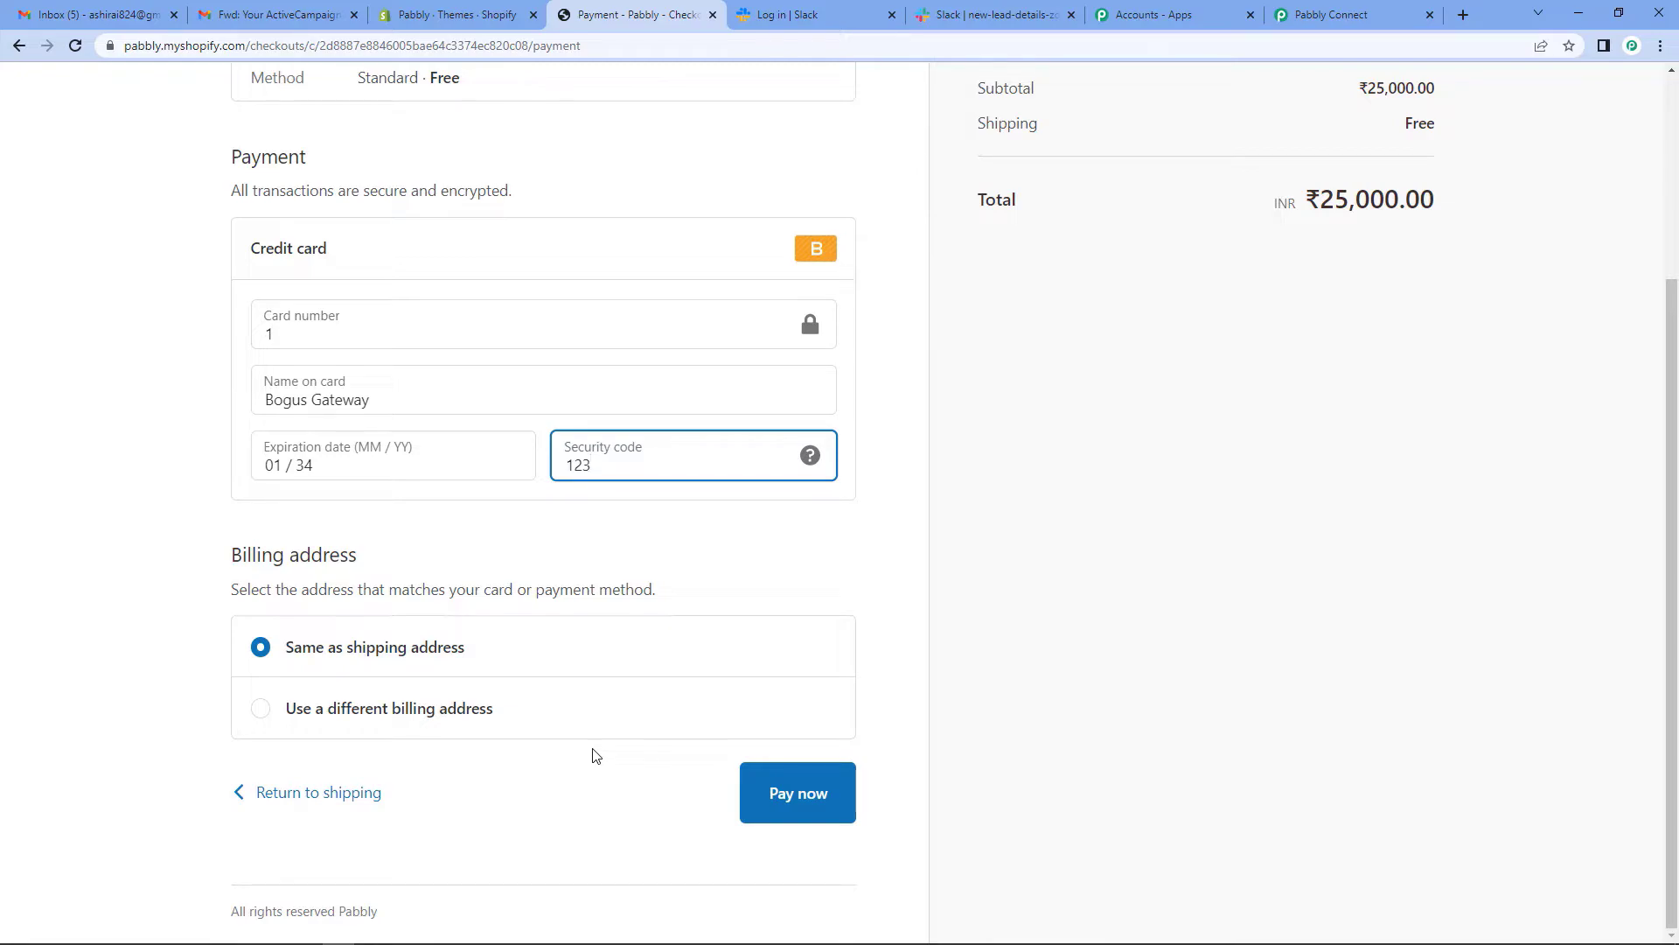
left_click(712, 17)
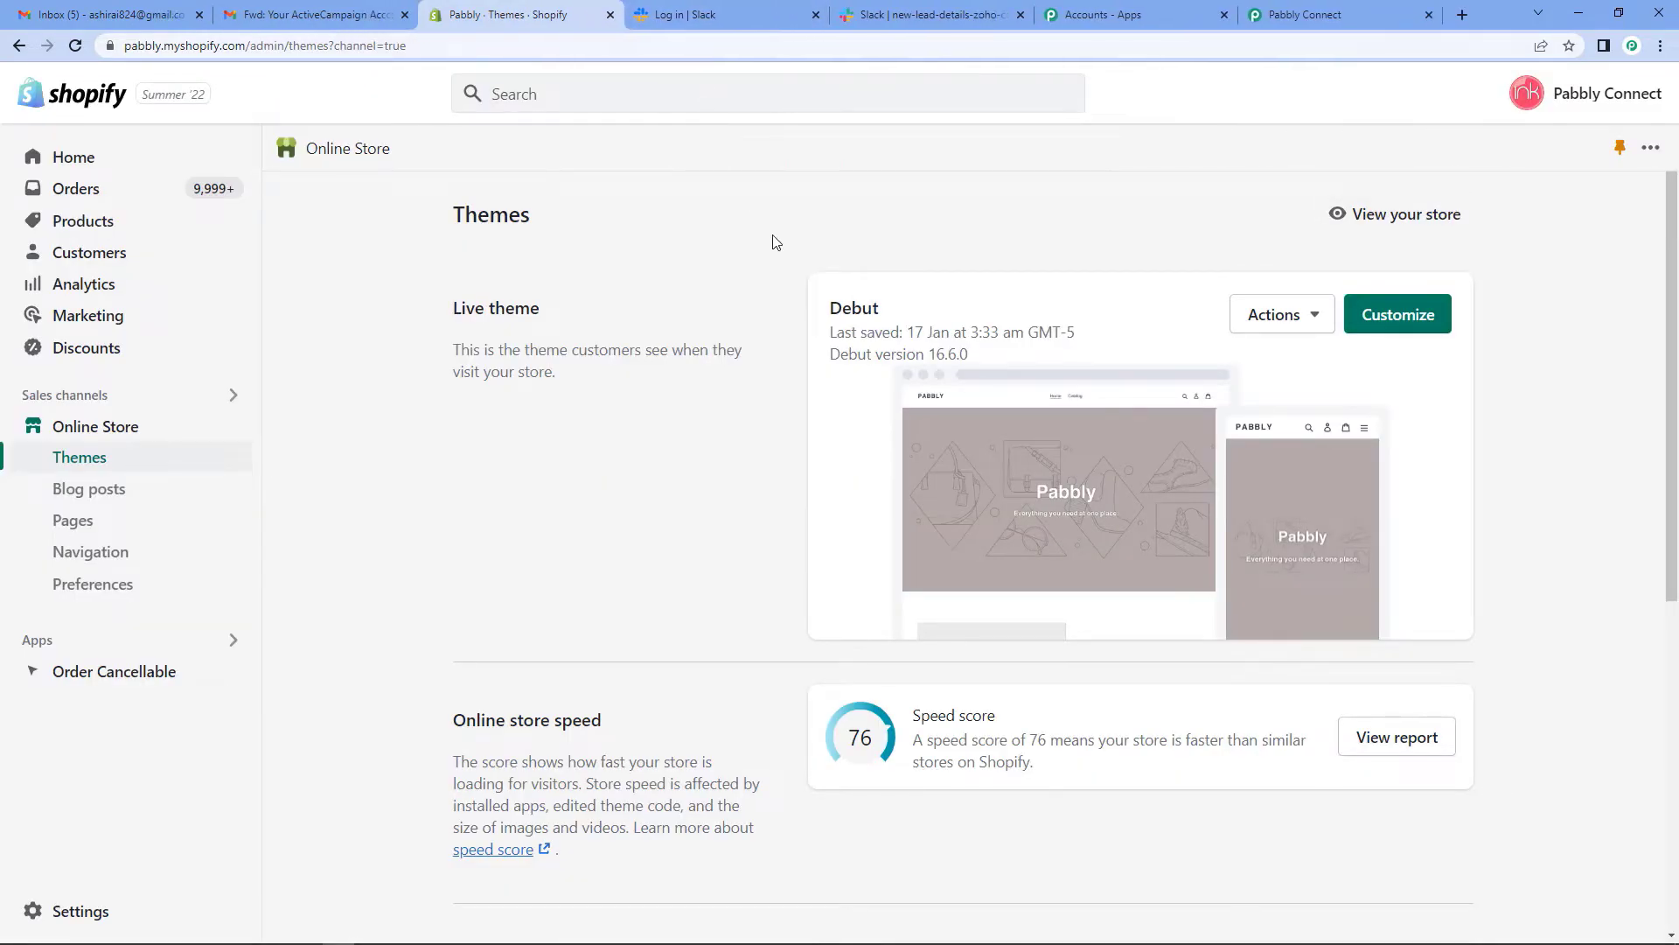
- Fetch the abandoned checkout as trigger test data and review its customer, address and 25000.00 total
left_click(1344, 15)
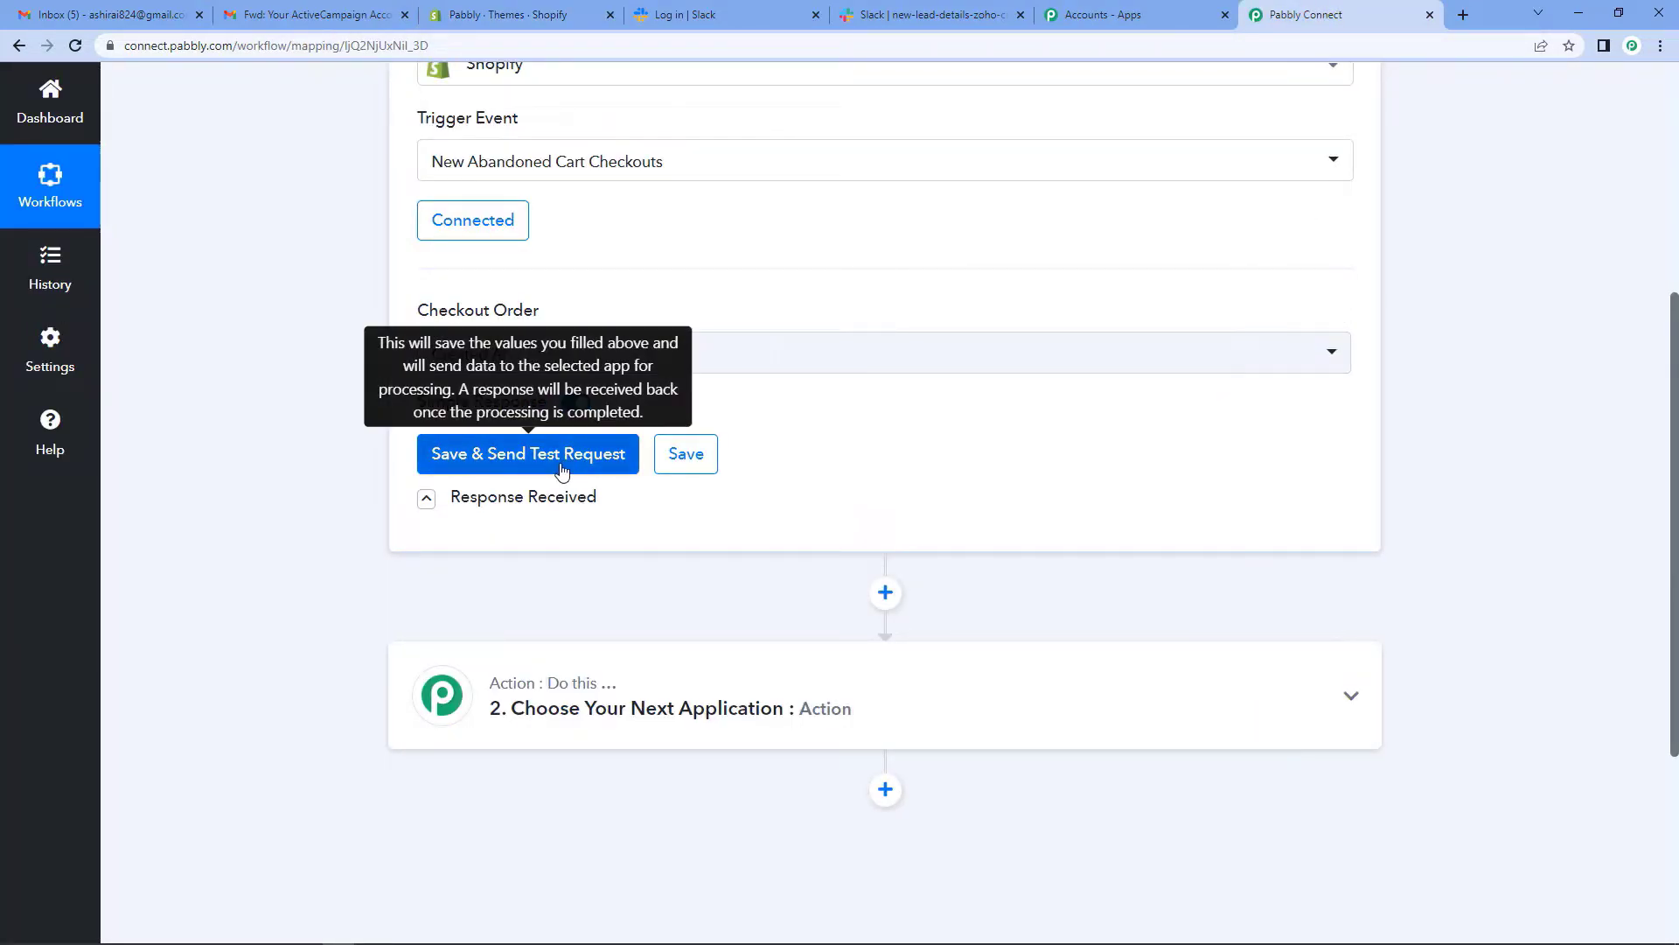
left_click(527, 459)
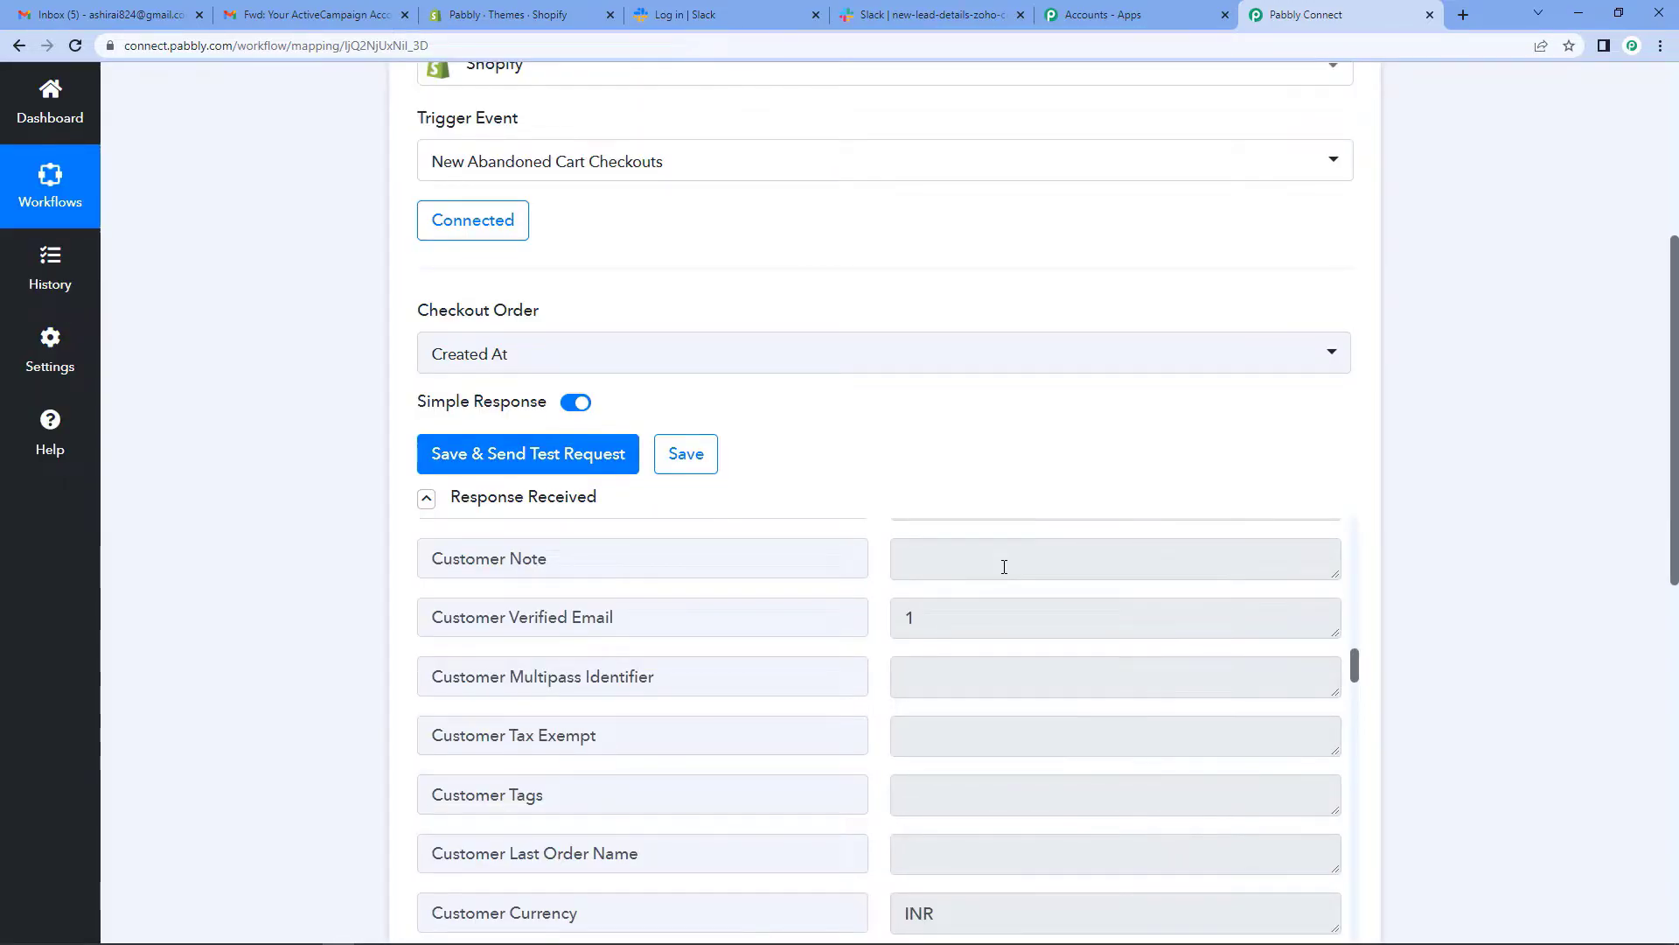
scroll(1035, 677, "down", 10)
scroll(1036, 677, "down", 5)
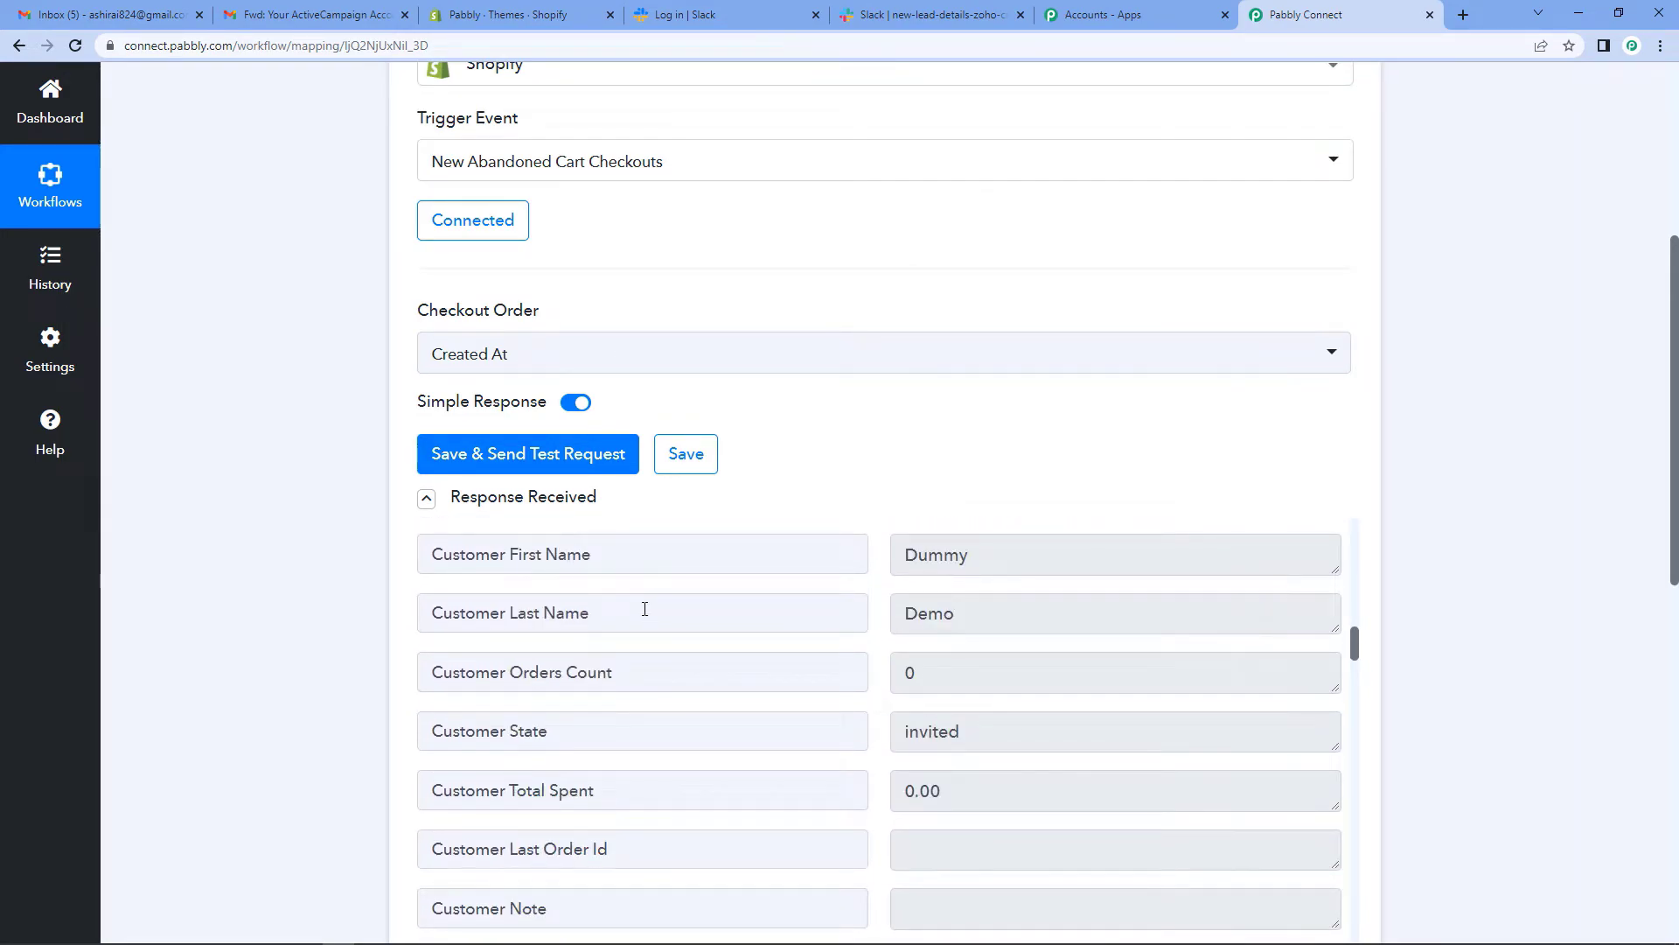
scroll(956, 761, "down", 10)
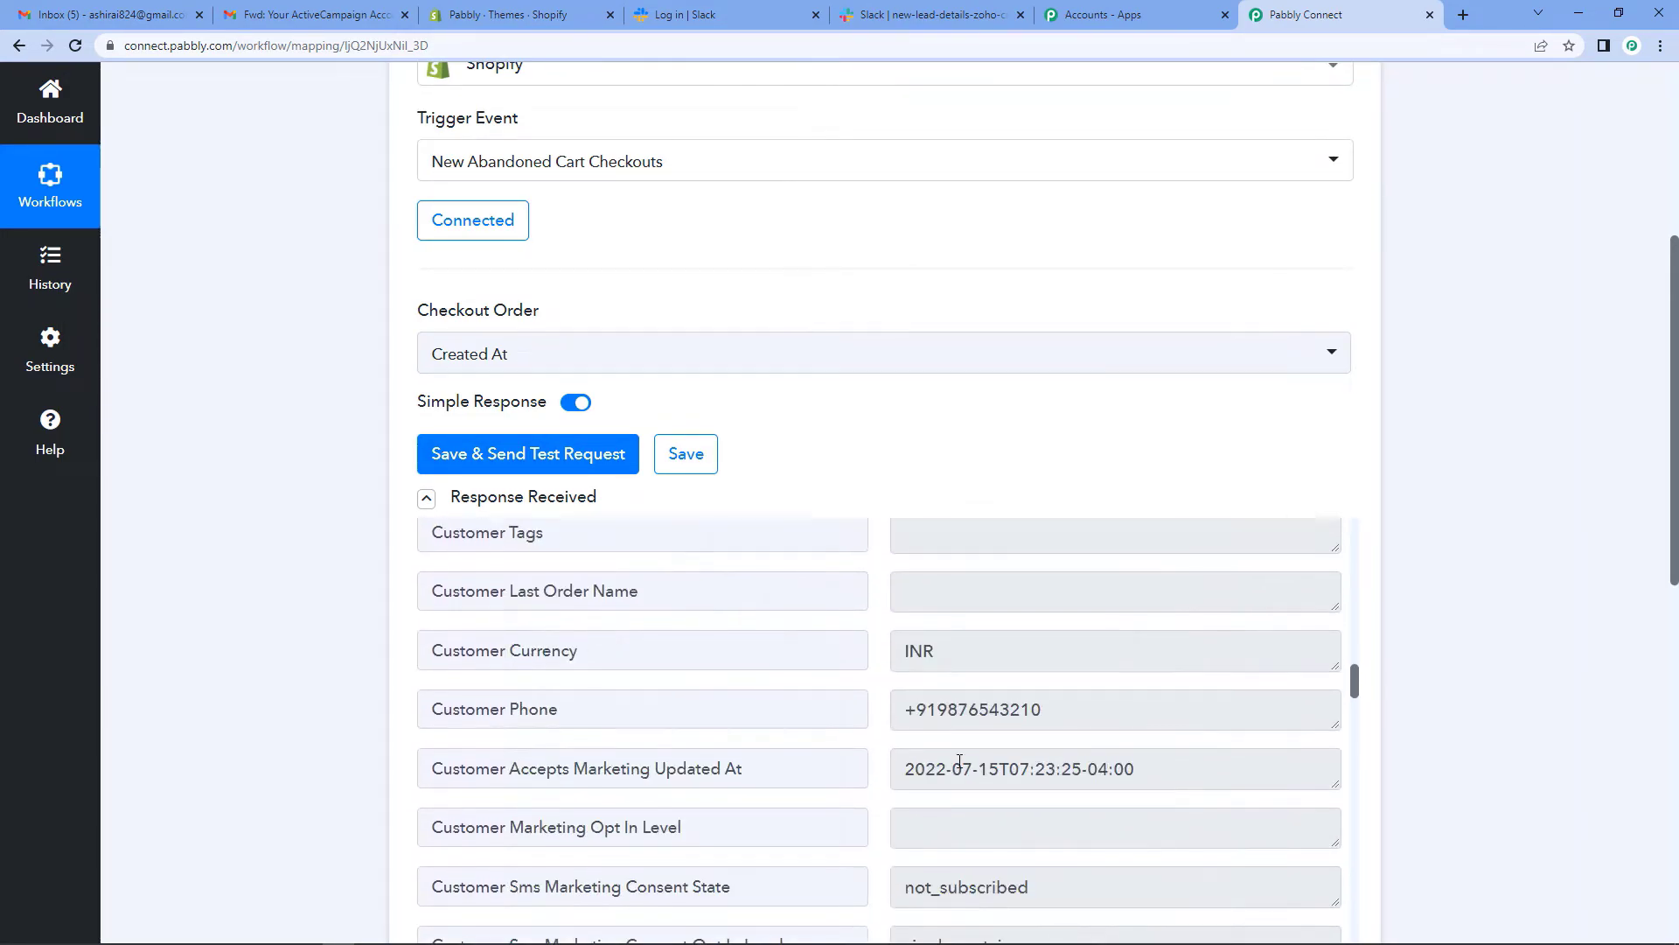
scroll(959, 761, "down", 10)
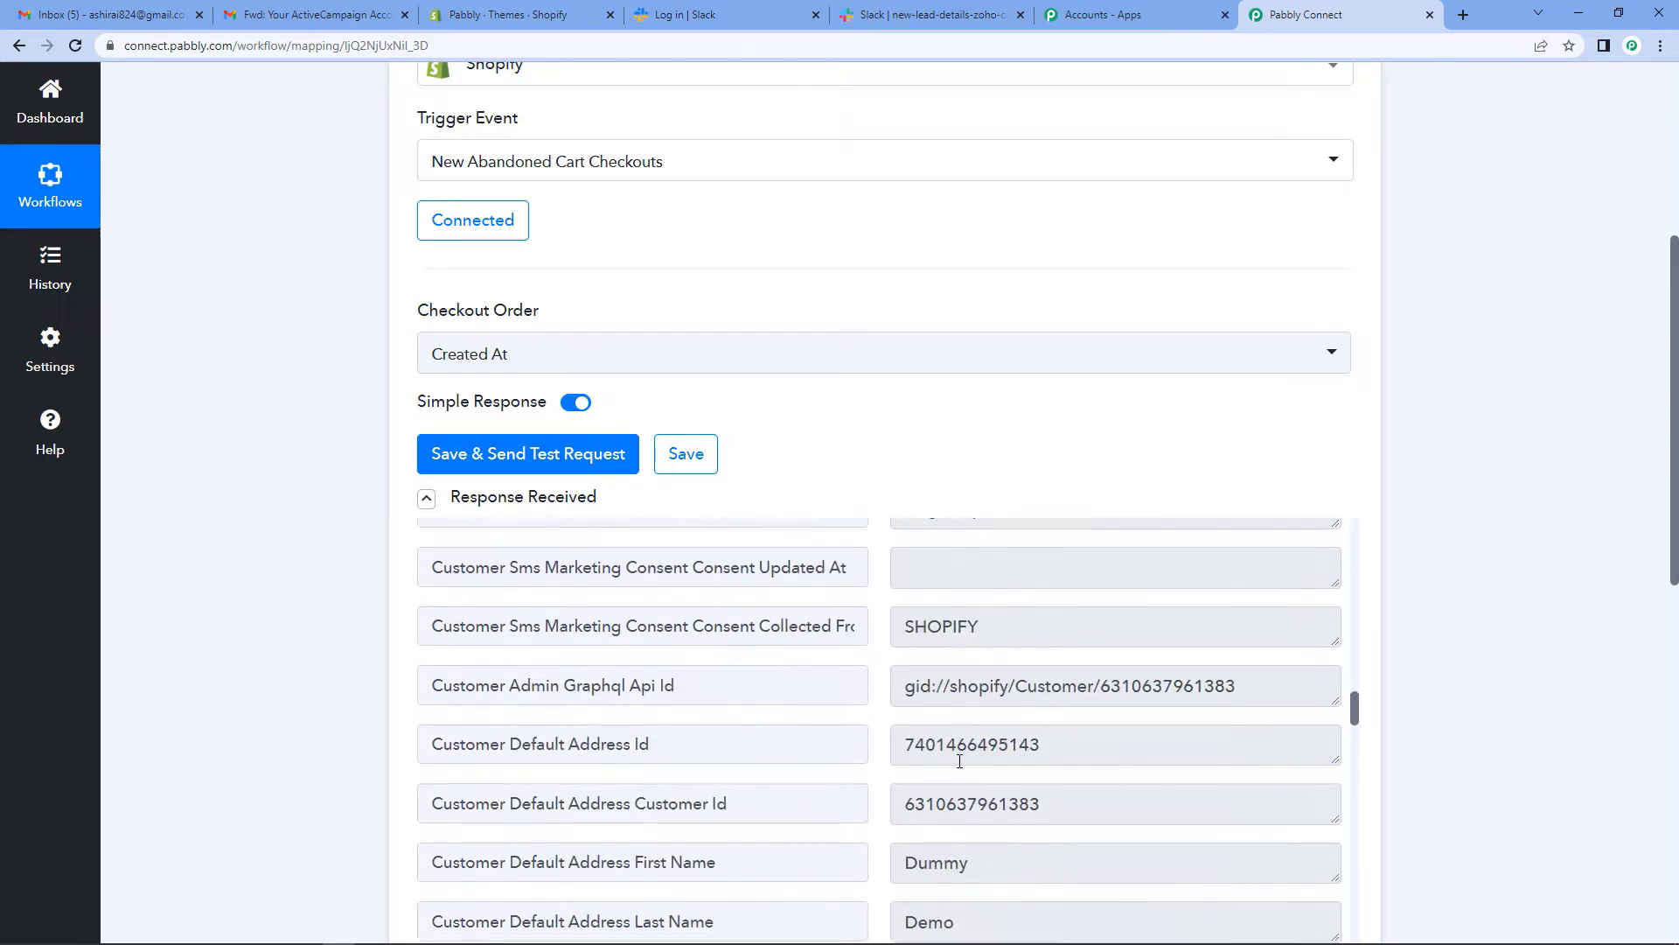
scroll(960, 760, "up", 2)
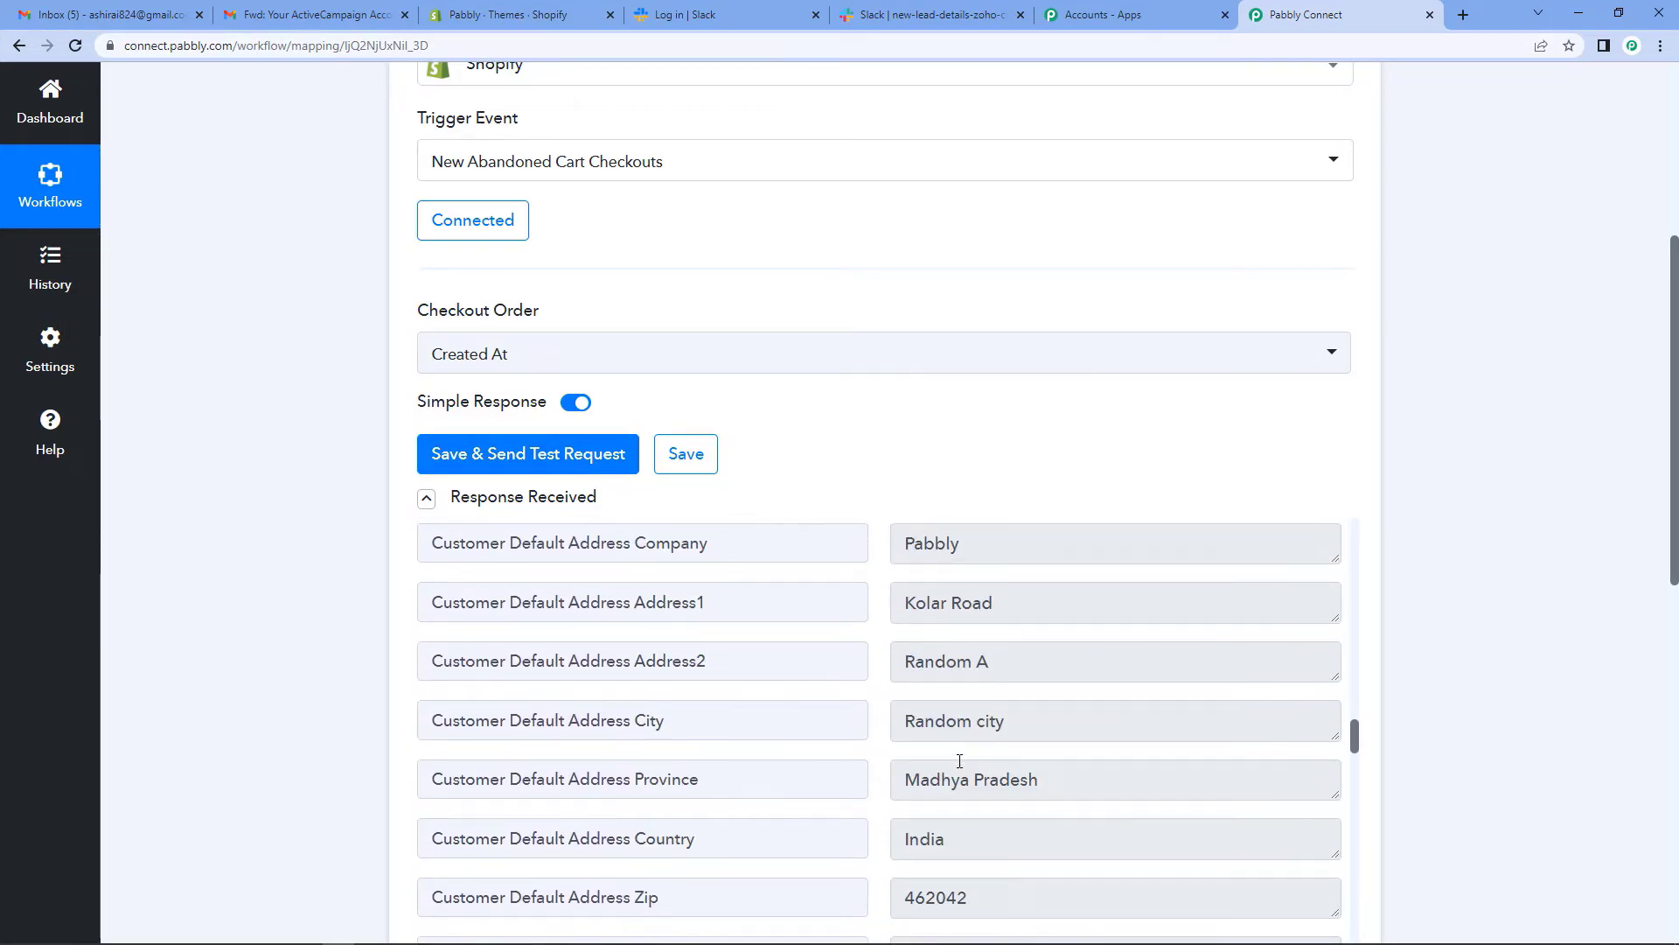
scroll(960, 761, "down", 5)
scroll(960, 761, "up", 20)
scroll(960, 761, "up", 15)
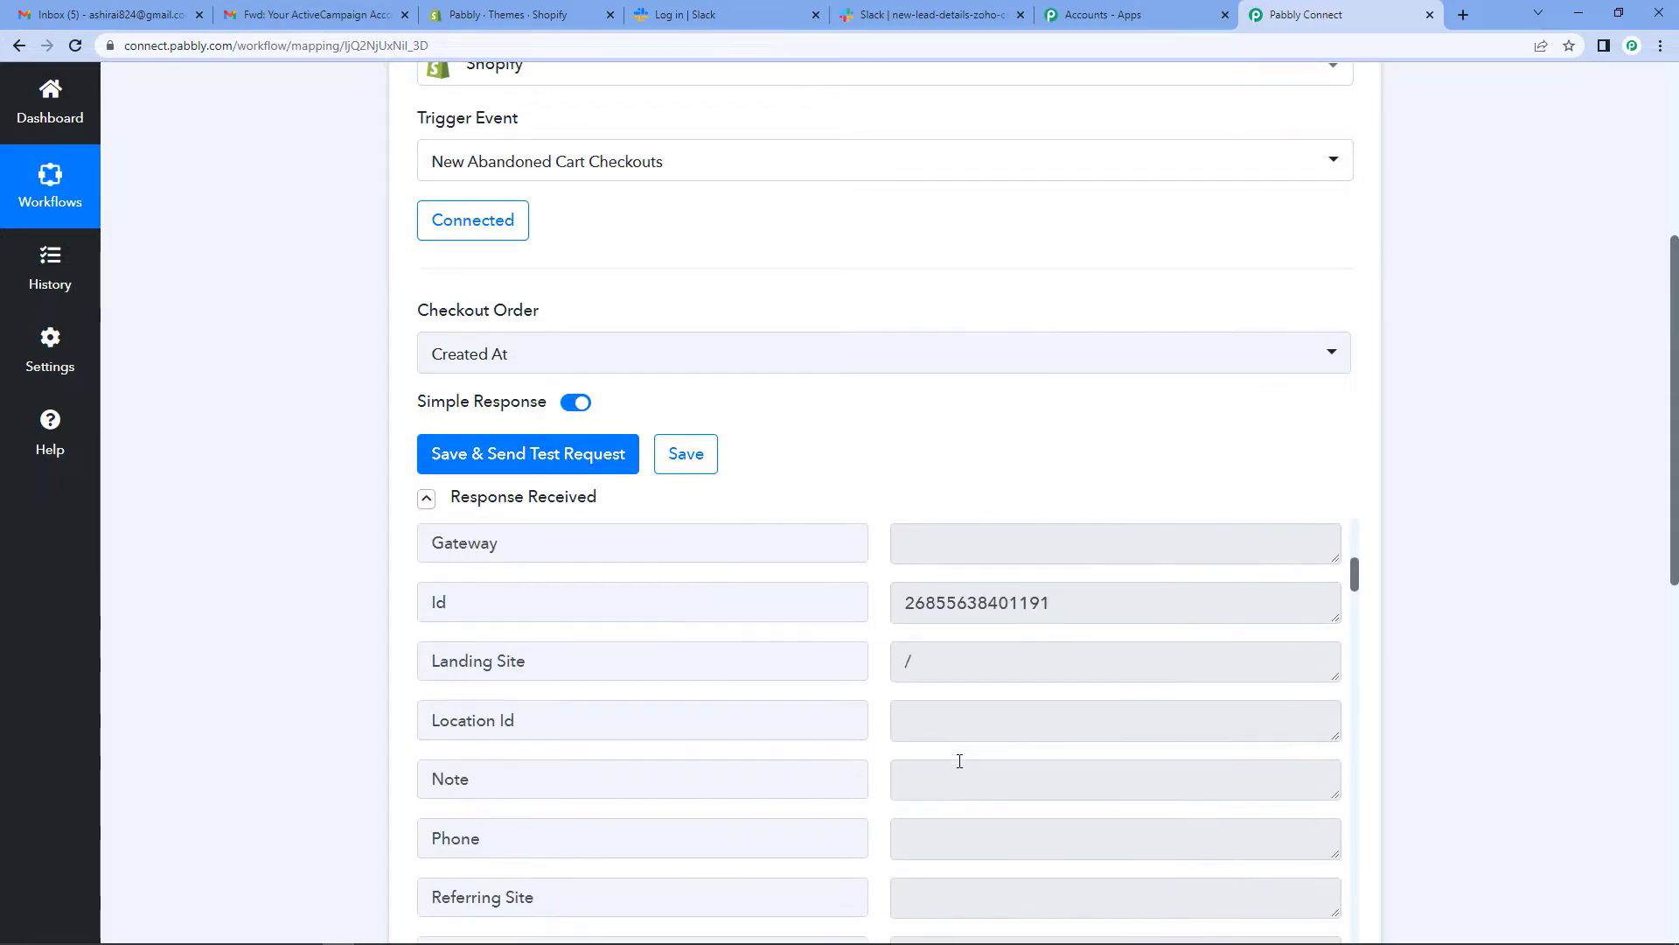
scroll(959, 761, "down", 3)
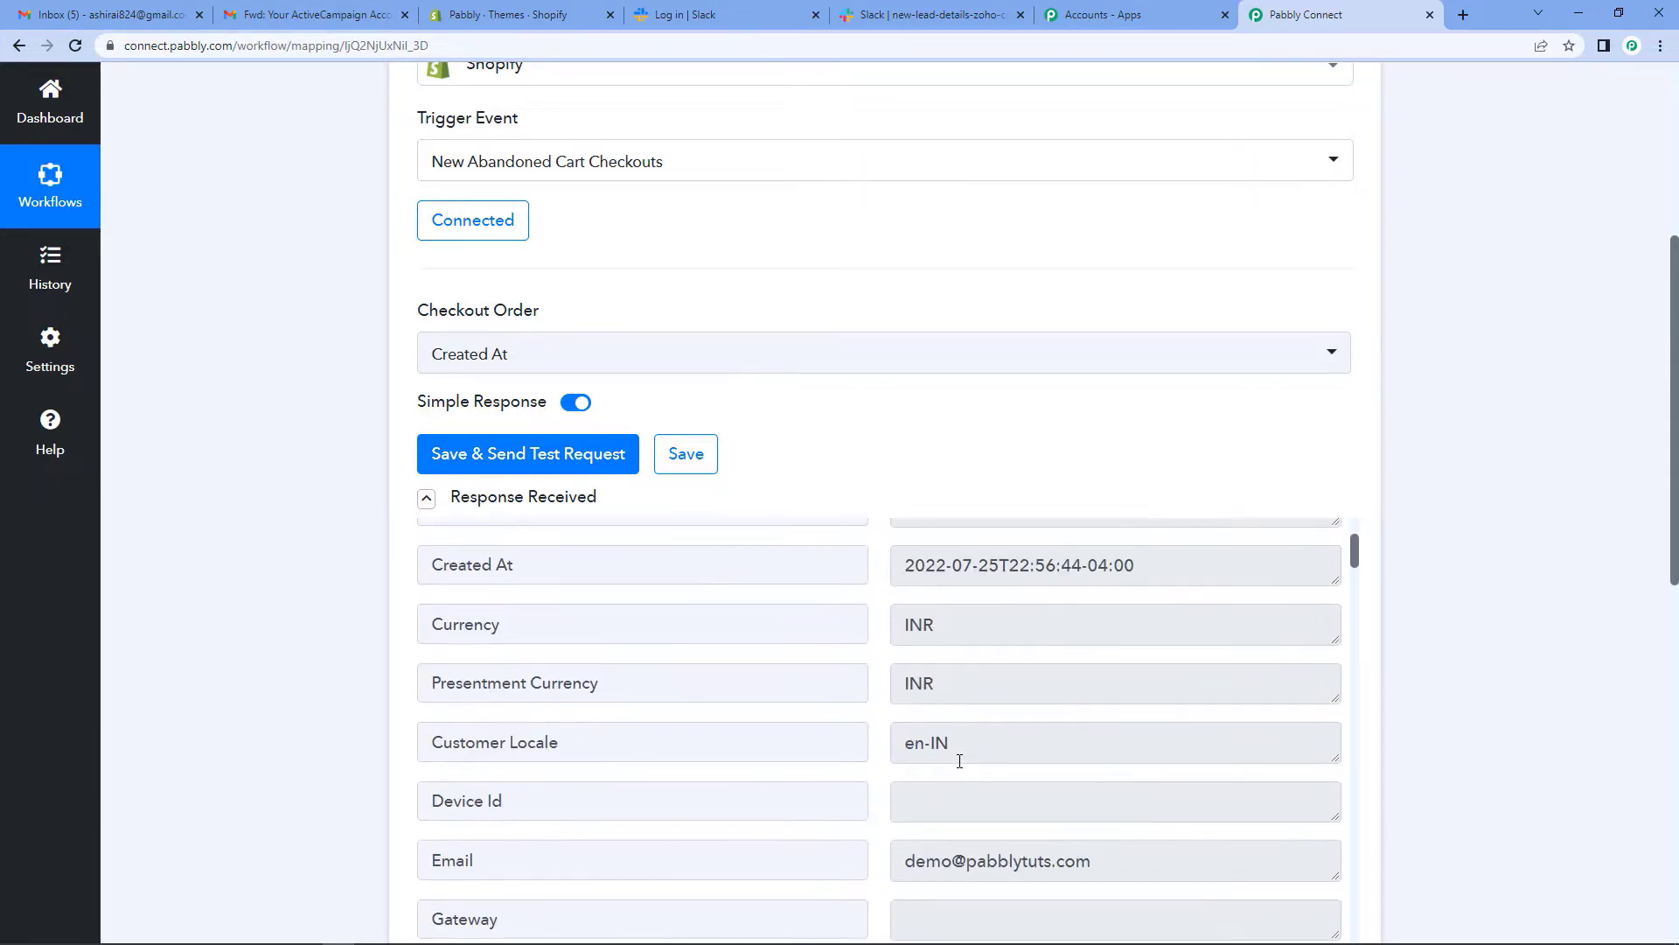
scroll(959, 761, "down", 4)
scroll(959, 761, "up", 4)
scroll(960, 761, "down", 4)
scroll(959, 761, "down", 20)
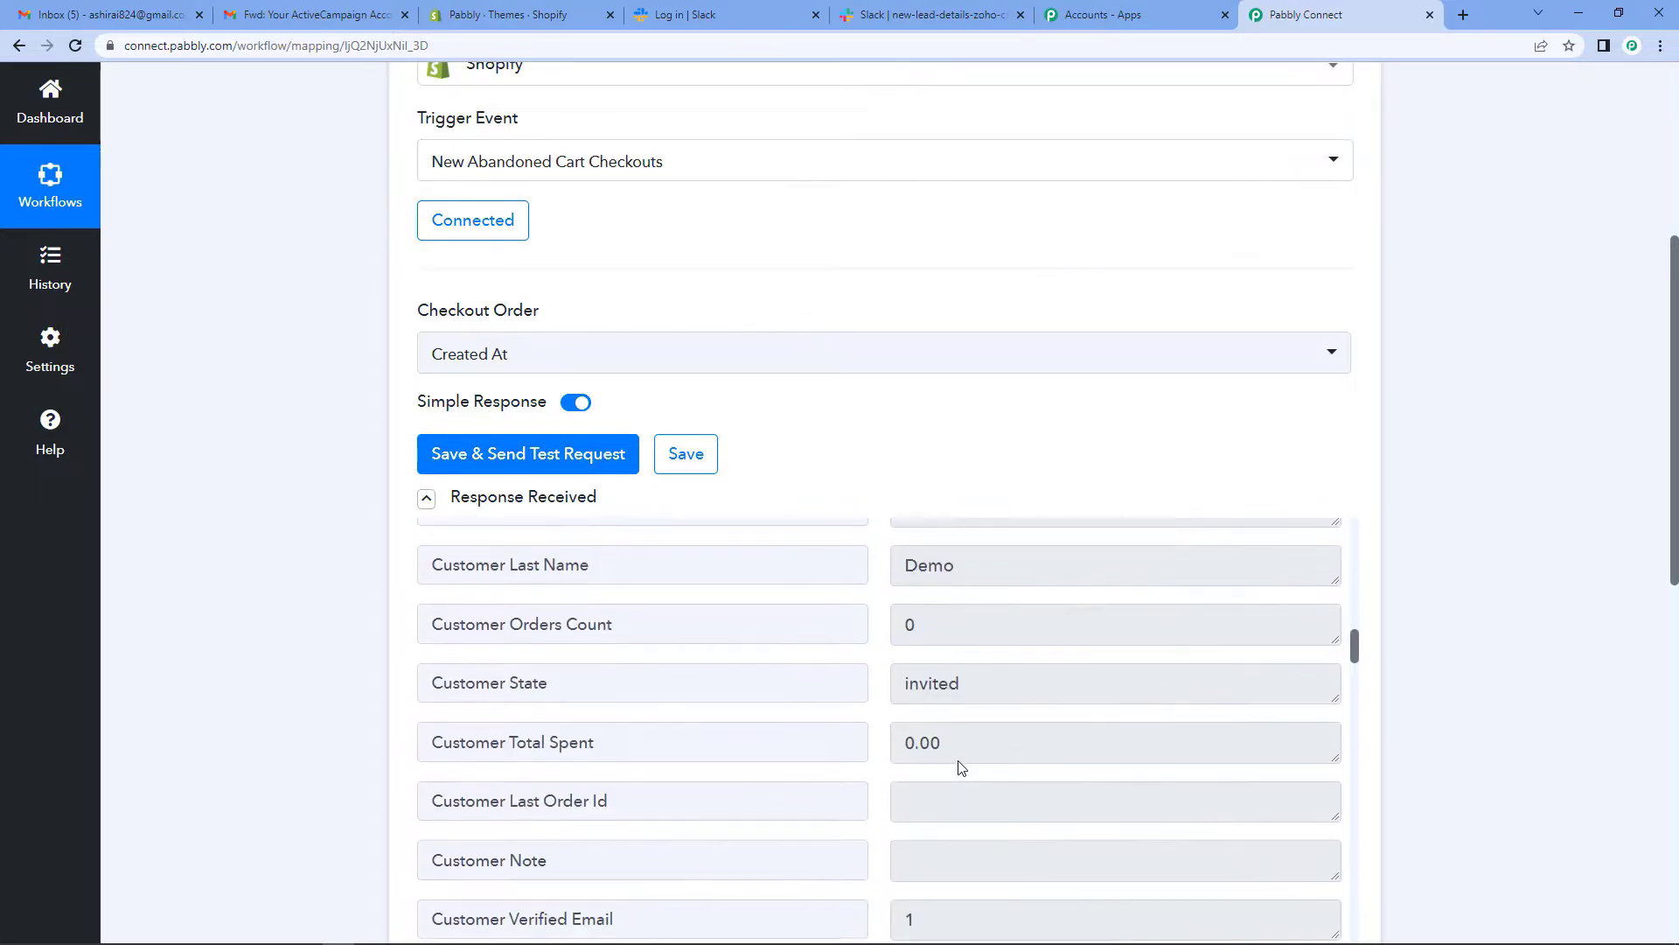
scroll(959, 761, "down", 10)
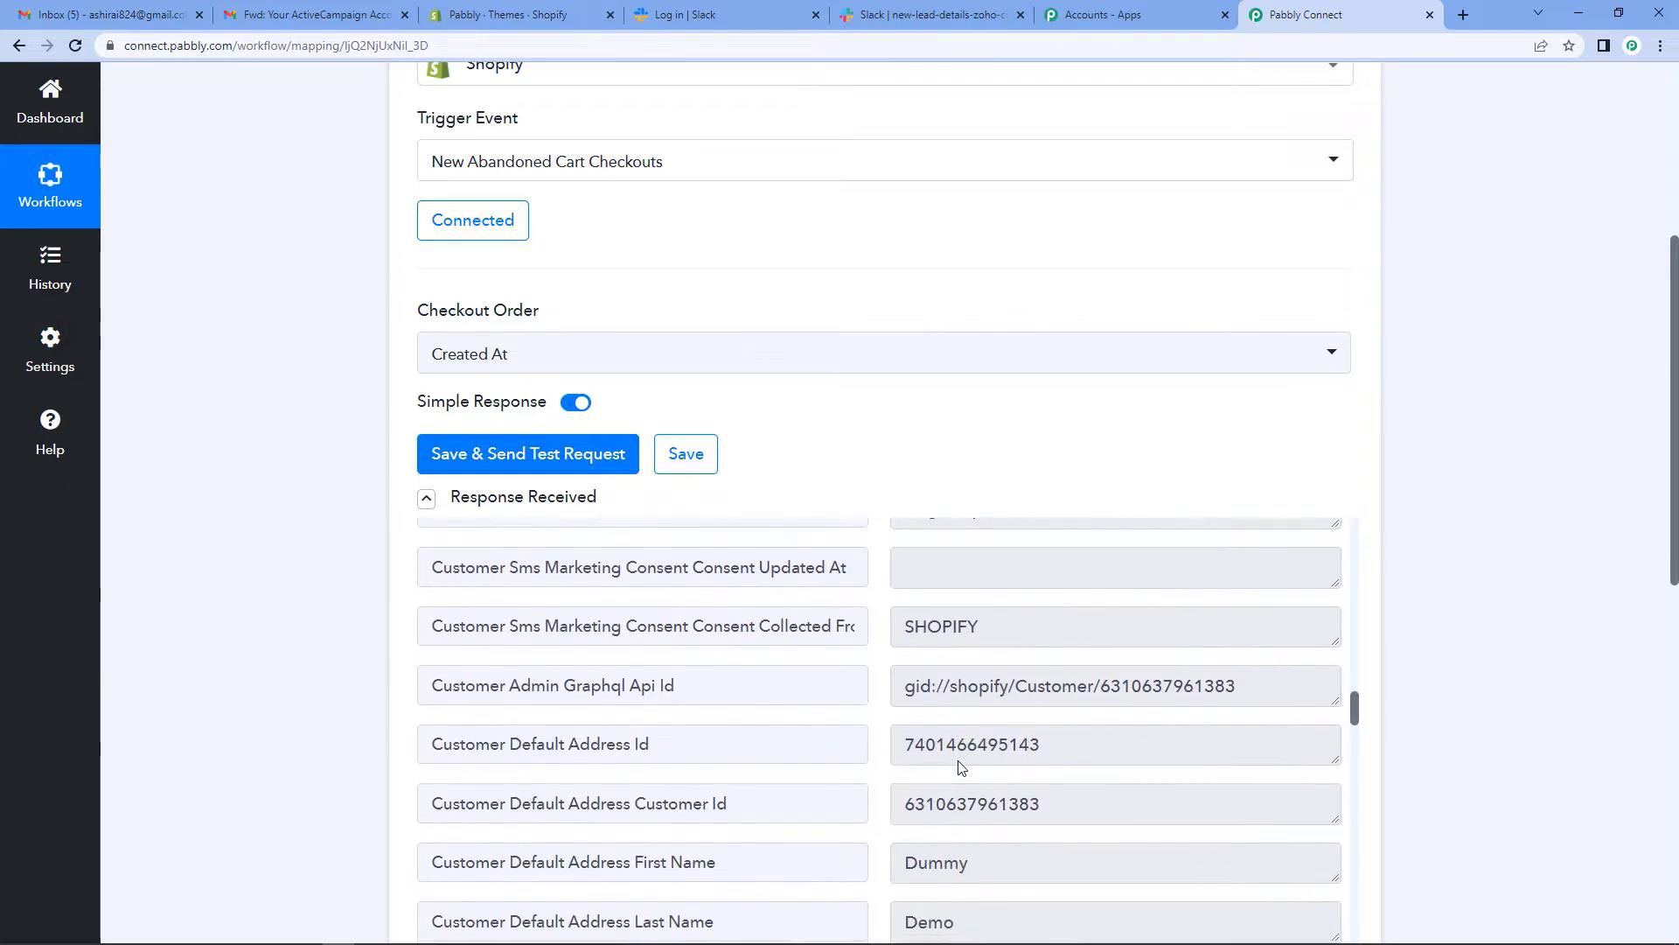
scroll(961, 768, "down", 10)
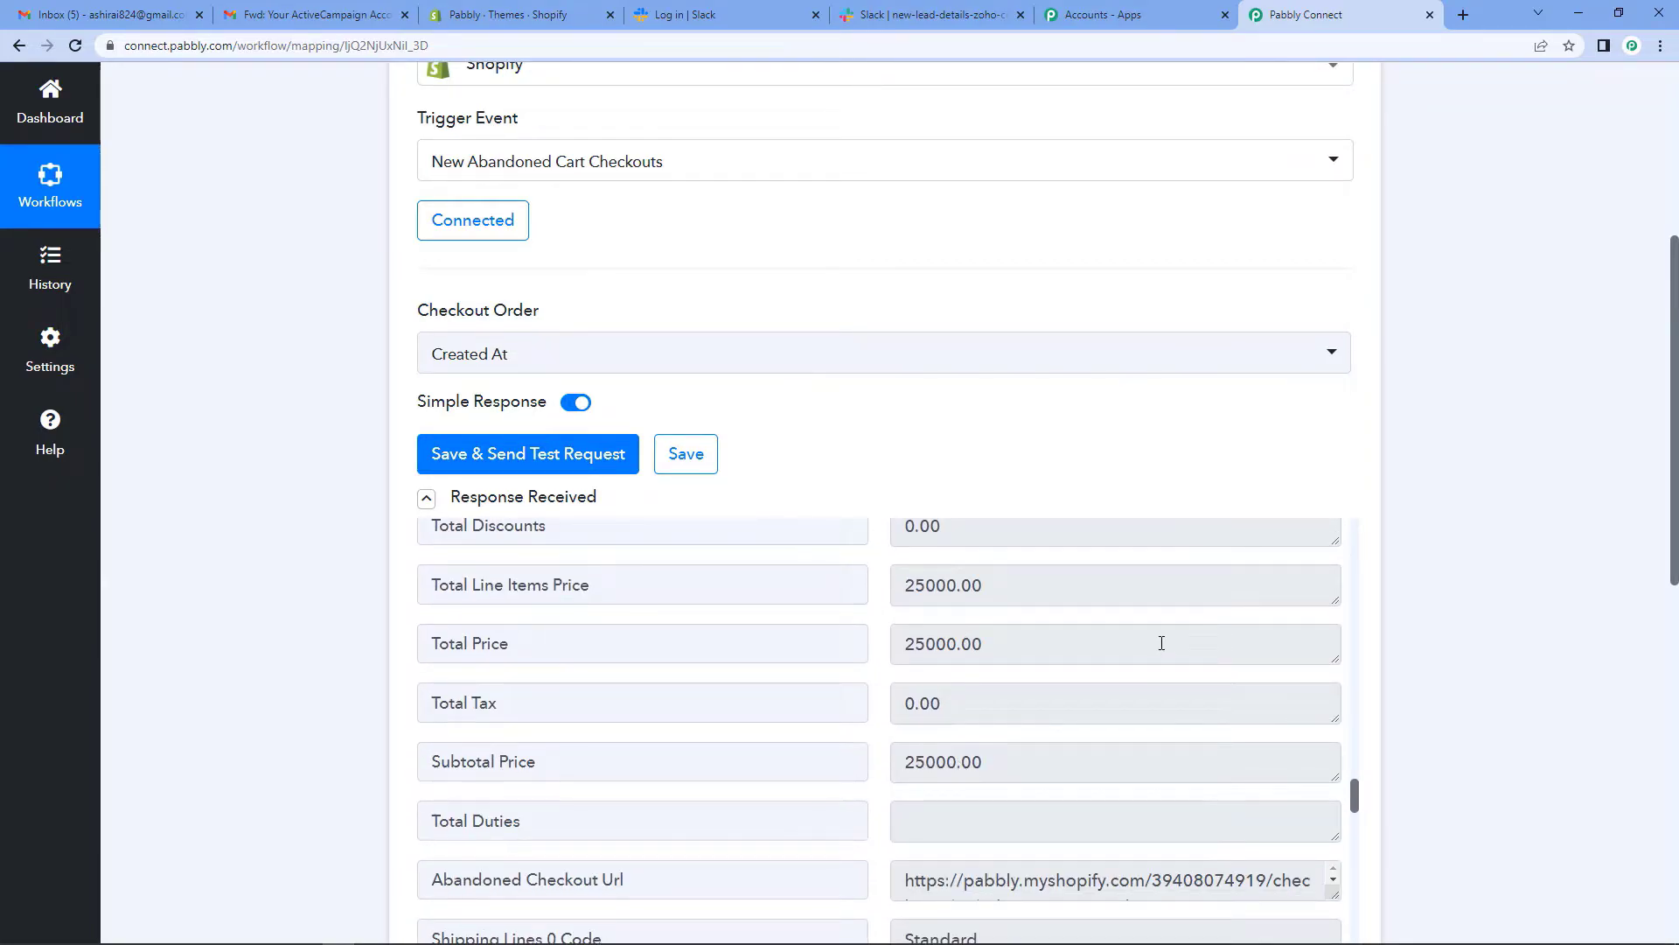
scroll(1432, 397, "down", 2)
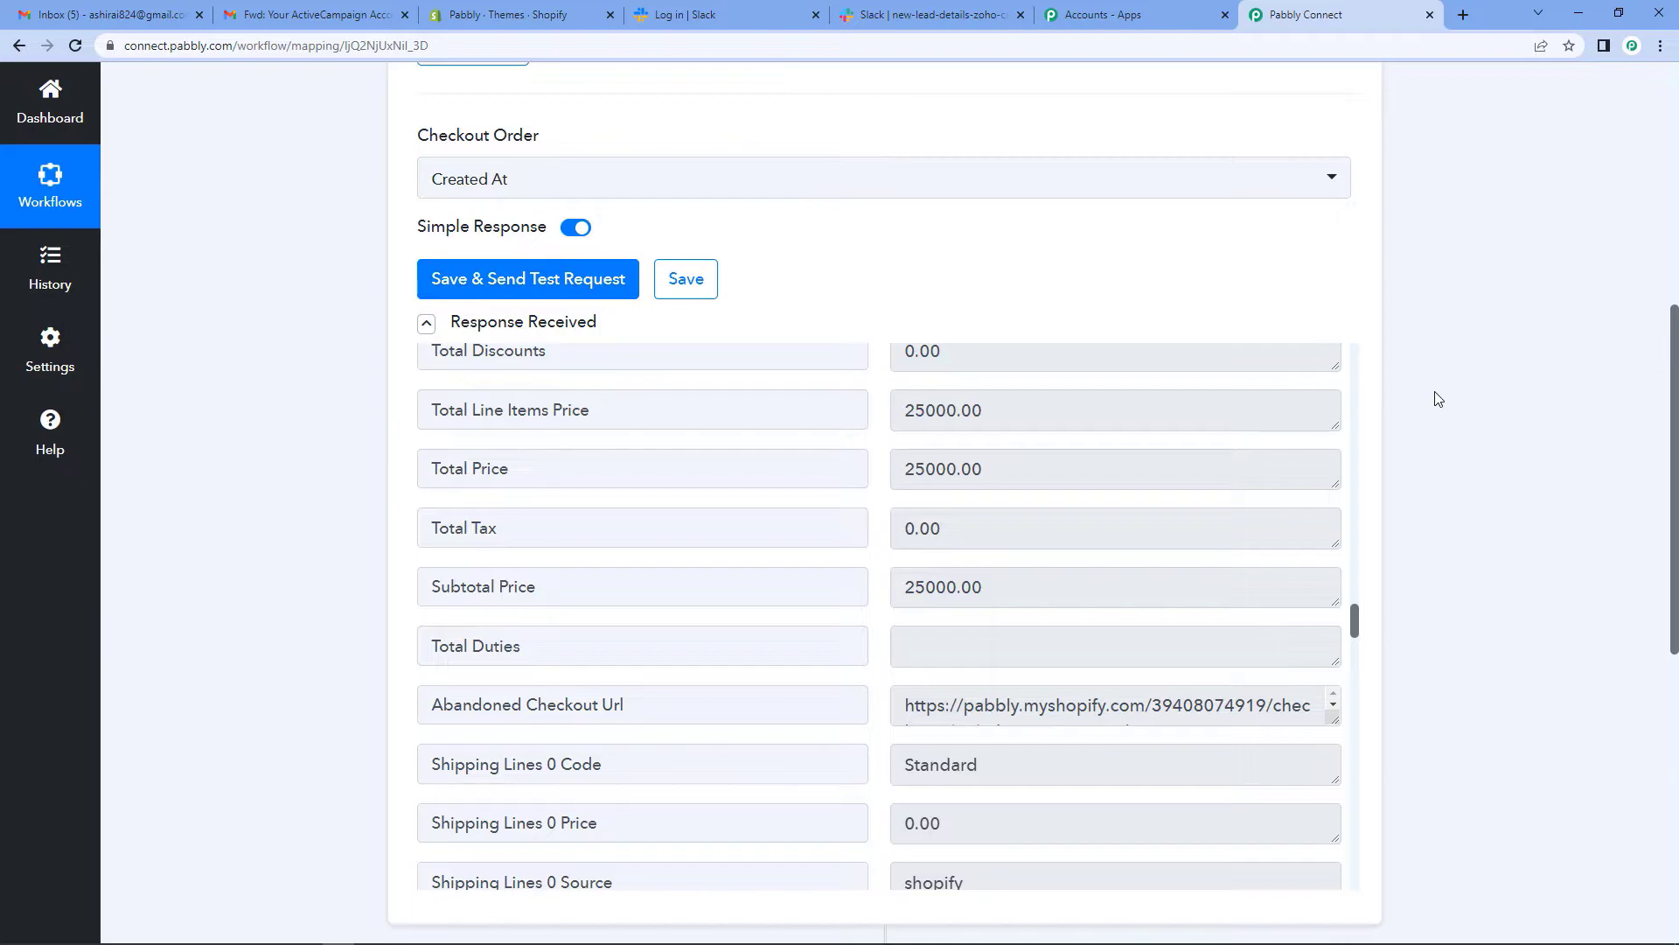
scroll(1438, 399, "down", 5)
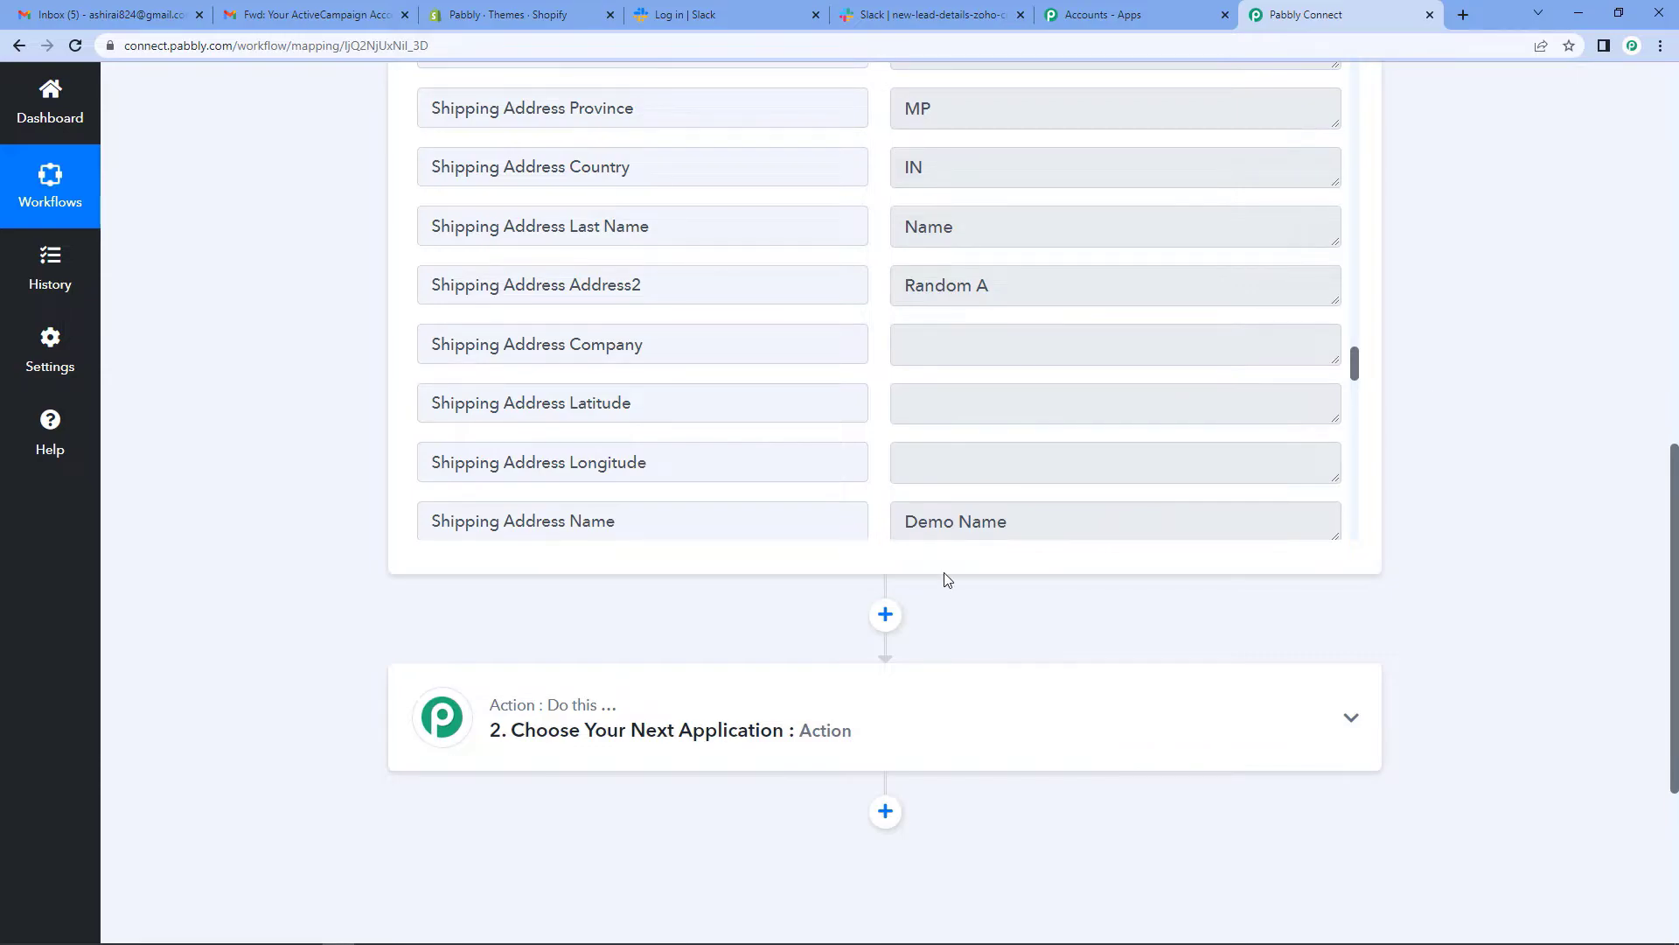
- Set the second step's action to Slack's Send Channel Message event
left_click(628, 723)
left_click(498, 597)
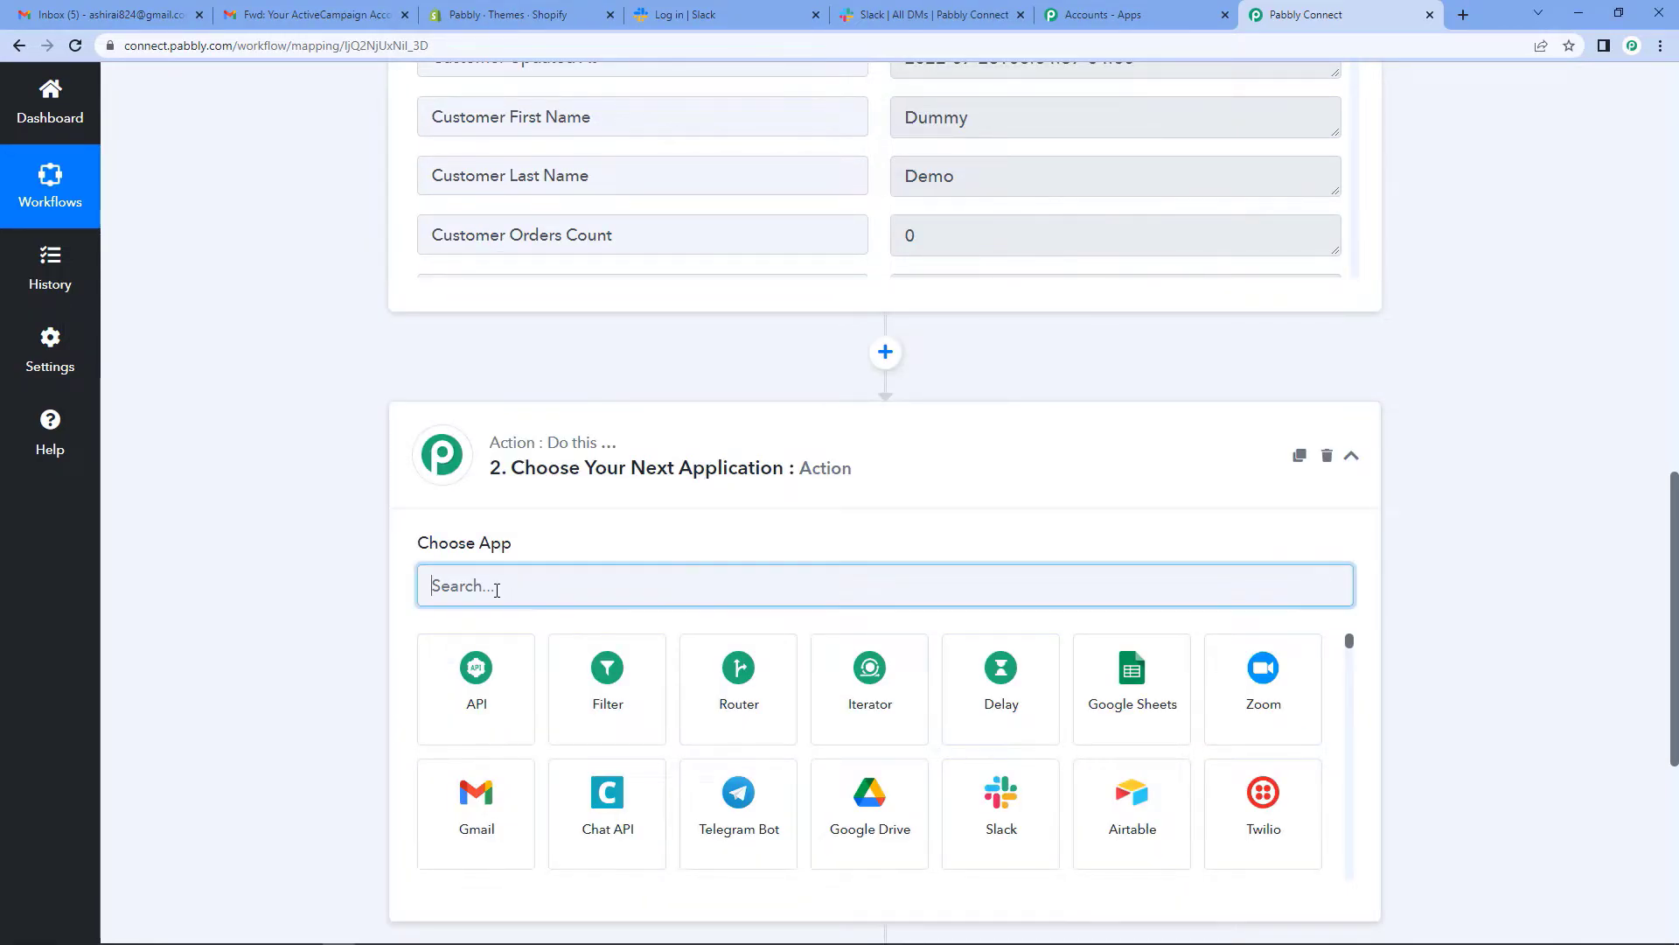
type("Slack")
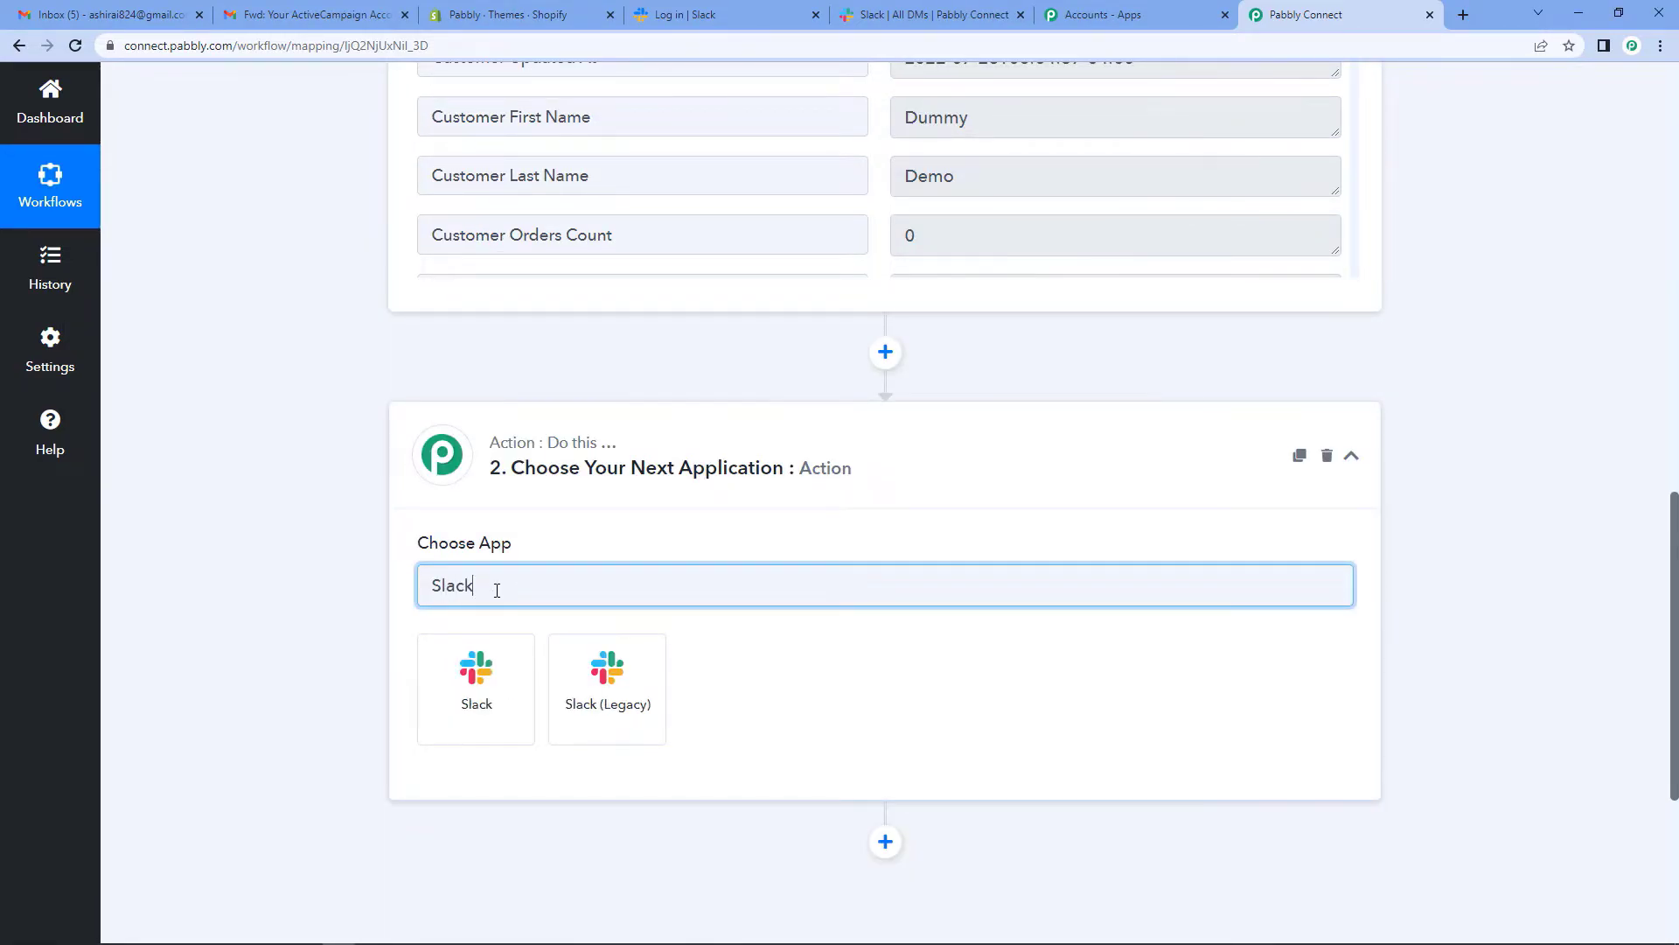
left_click(479, 669)
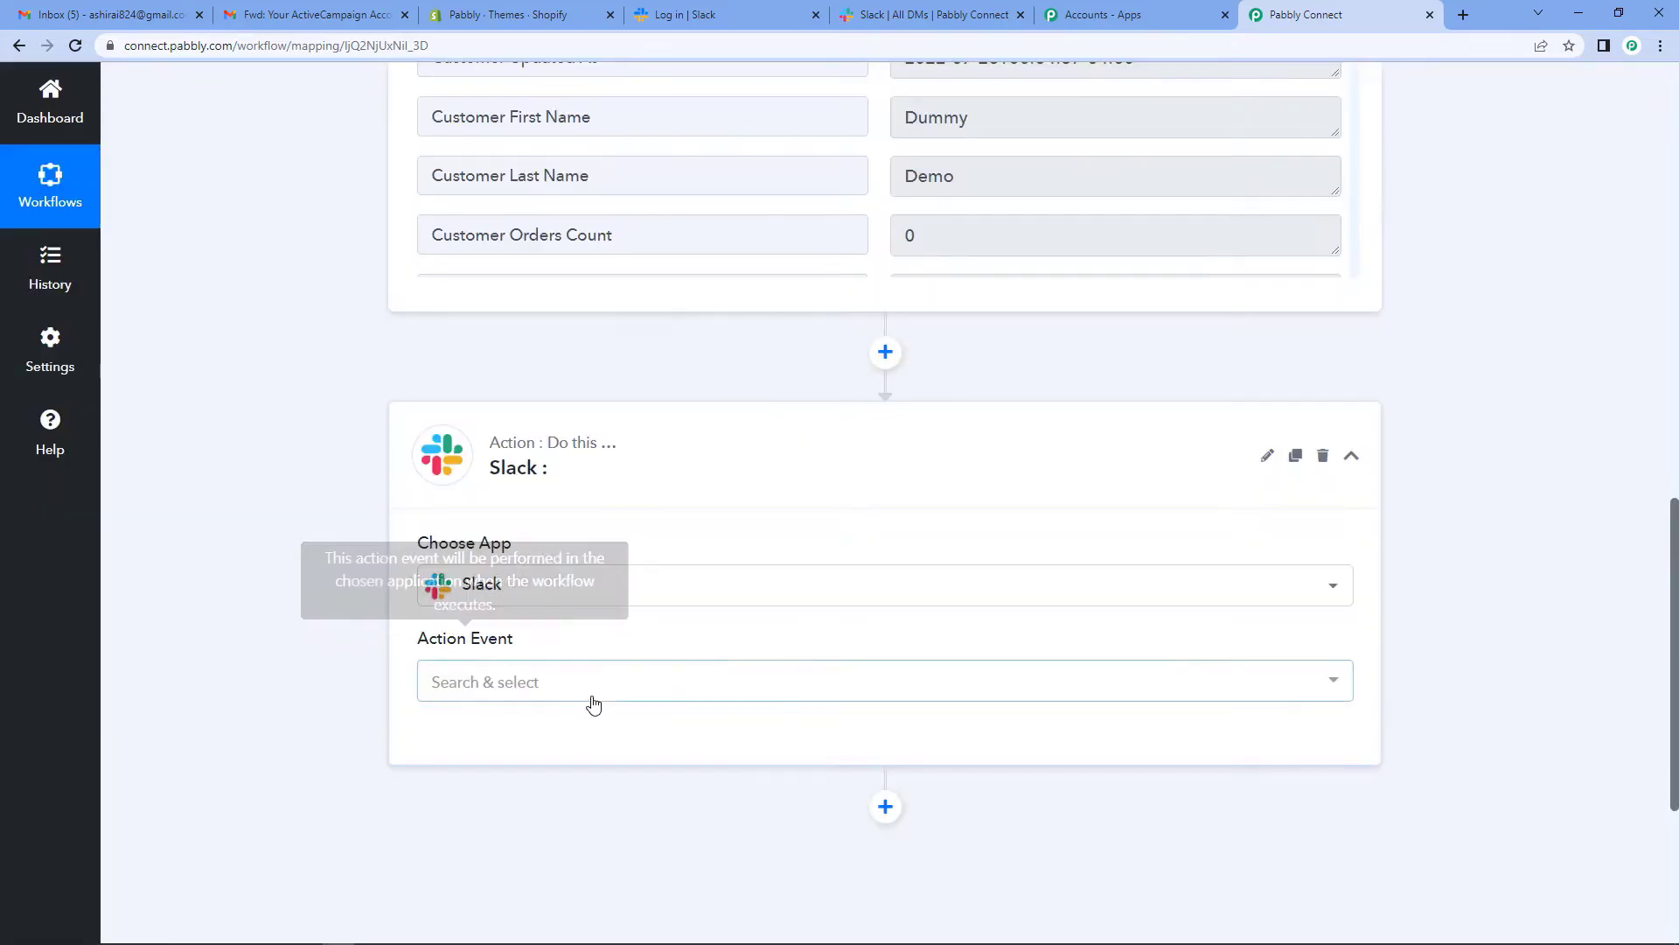
left_click(510, 689)
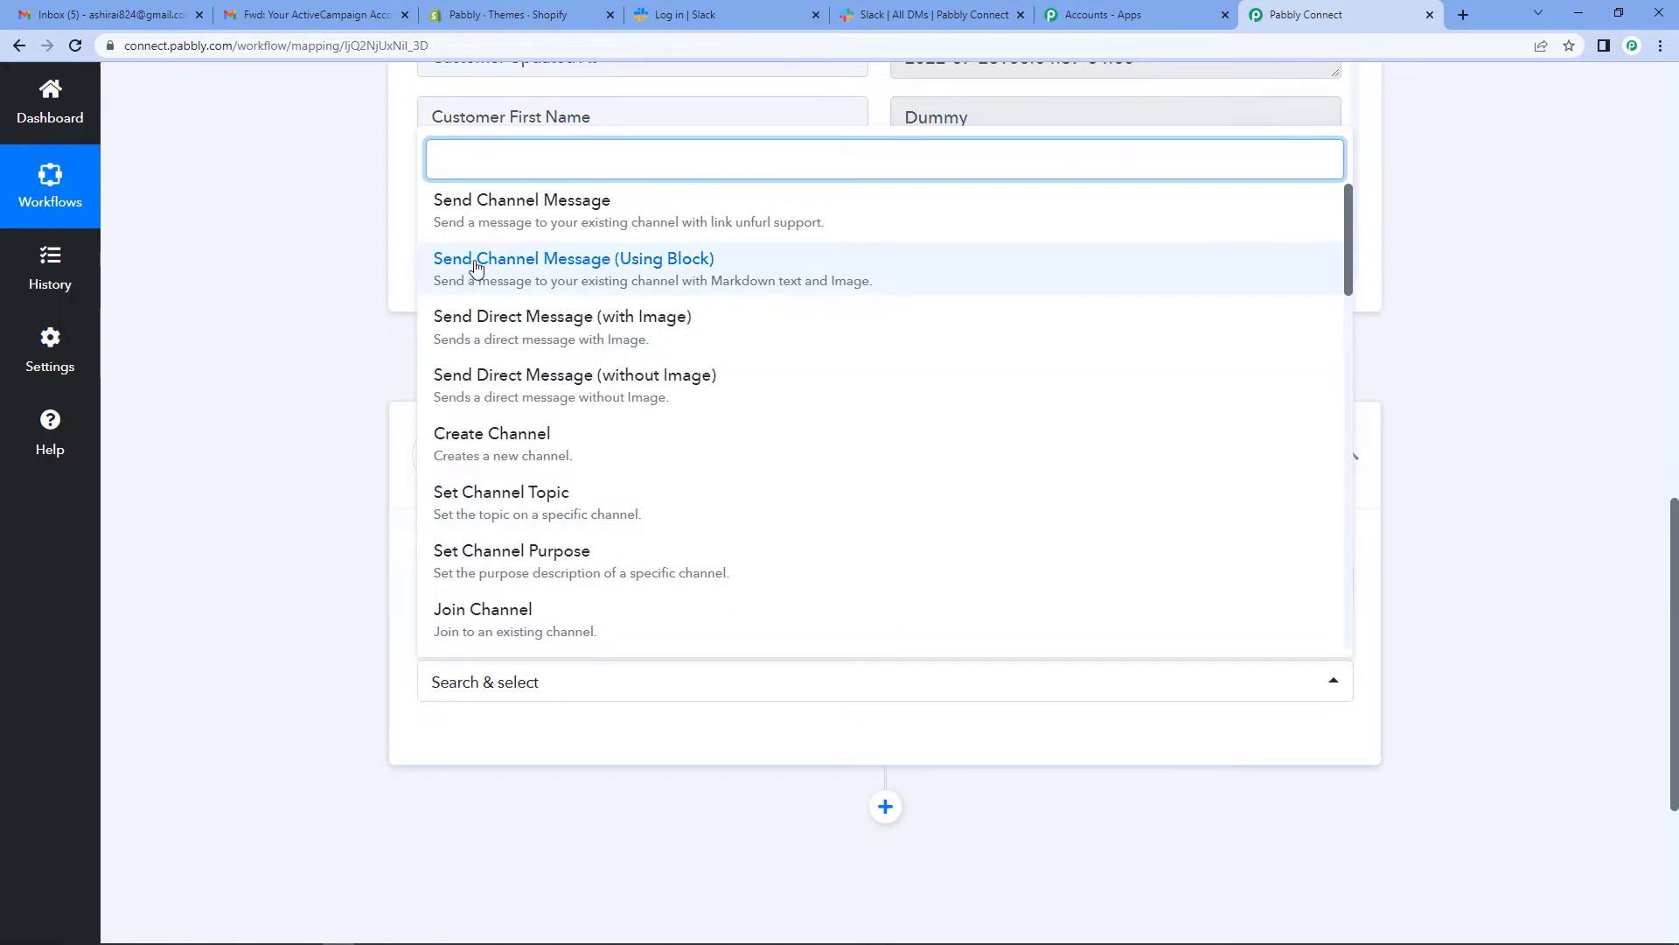
left_click(485, 232)
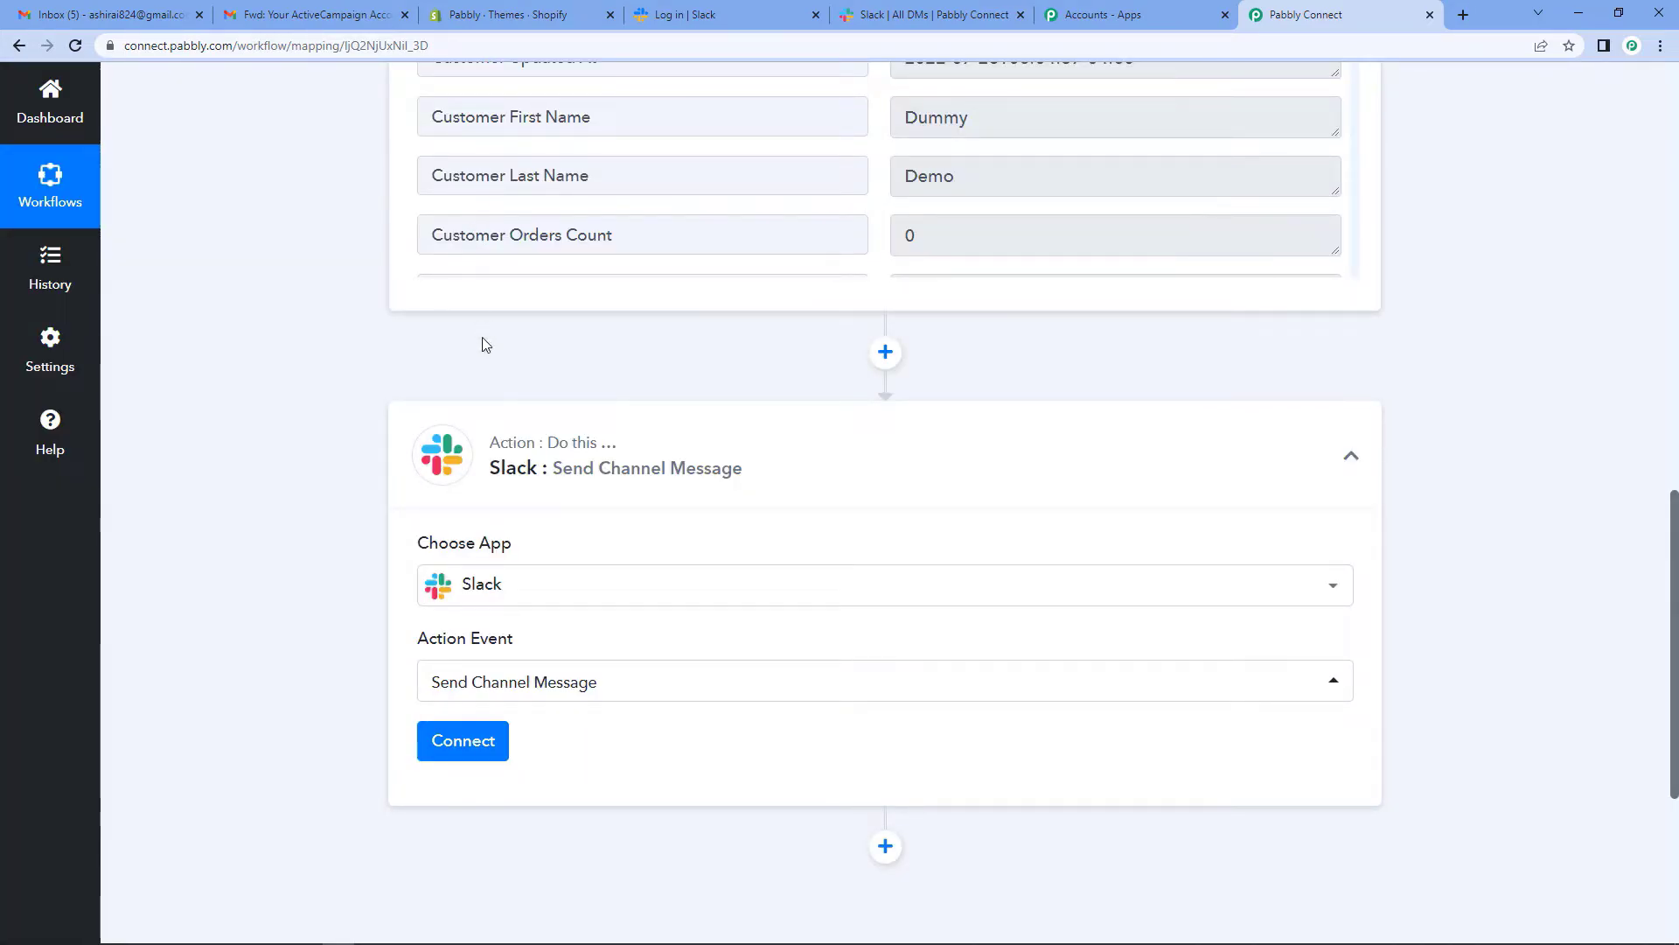
- Add a new Slack connection, authorize Pabbly Connect on the workspace, and bring up the Slack channel
left_click(457, 742)
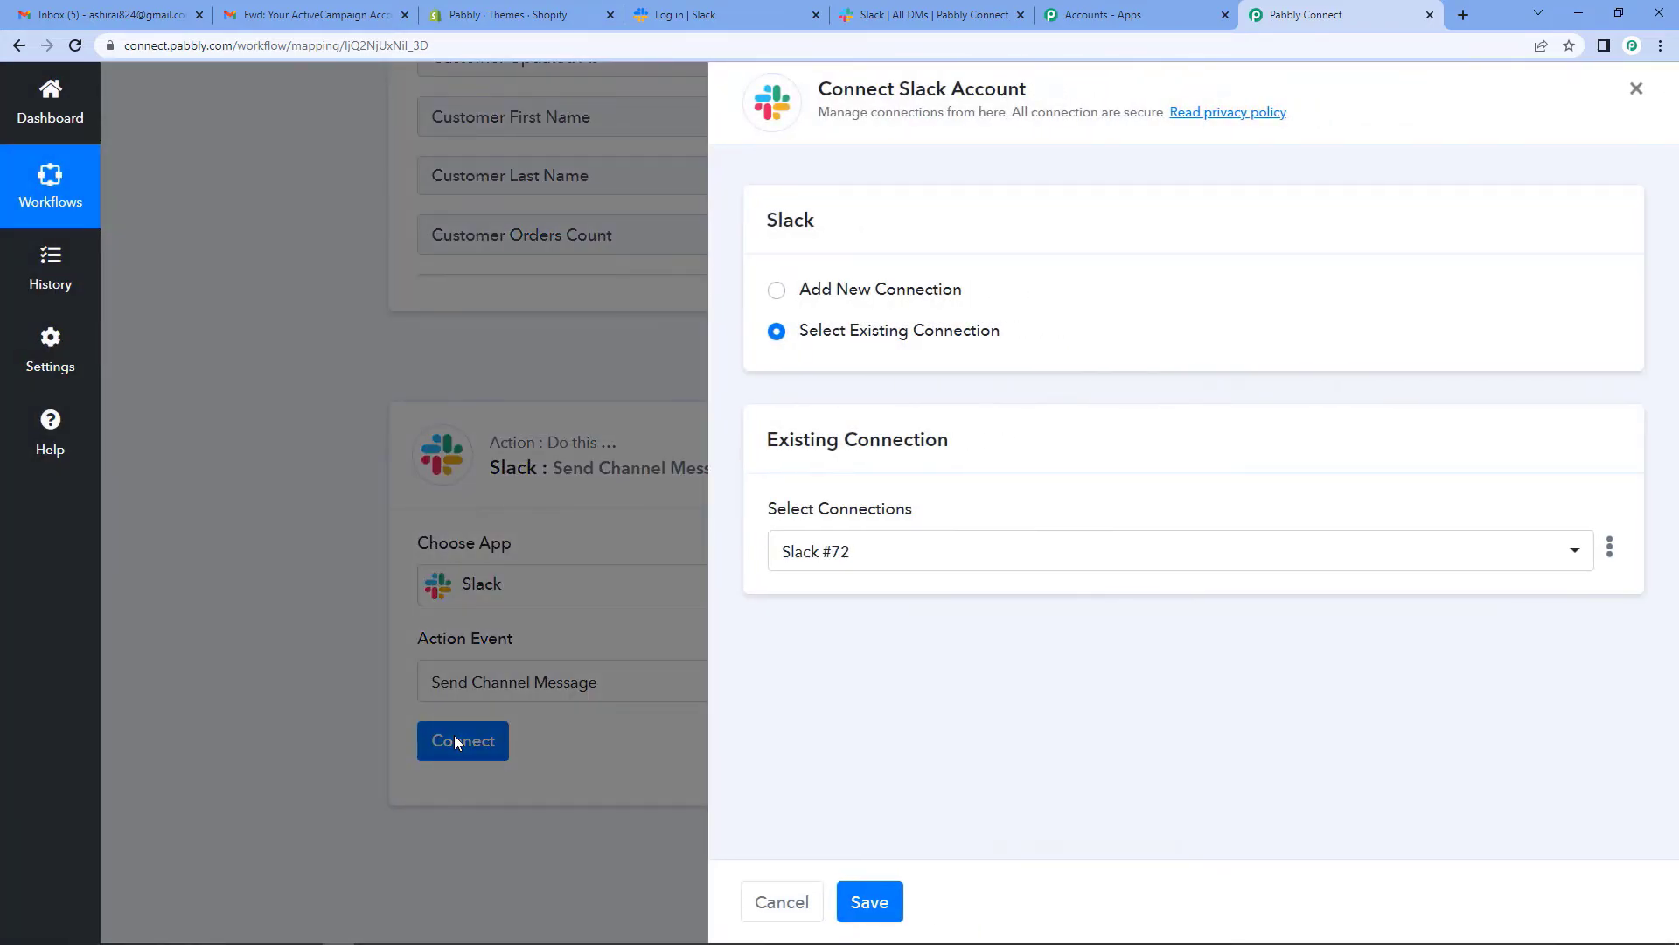
left_click(776, 290)
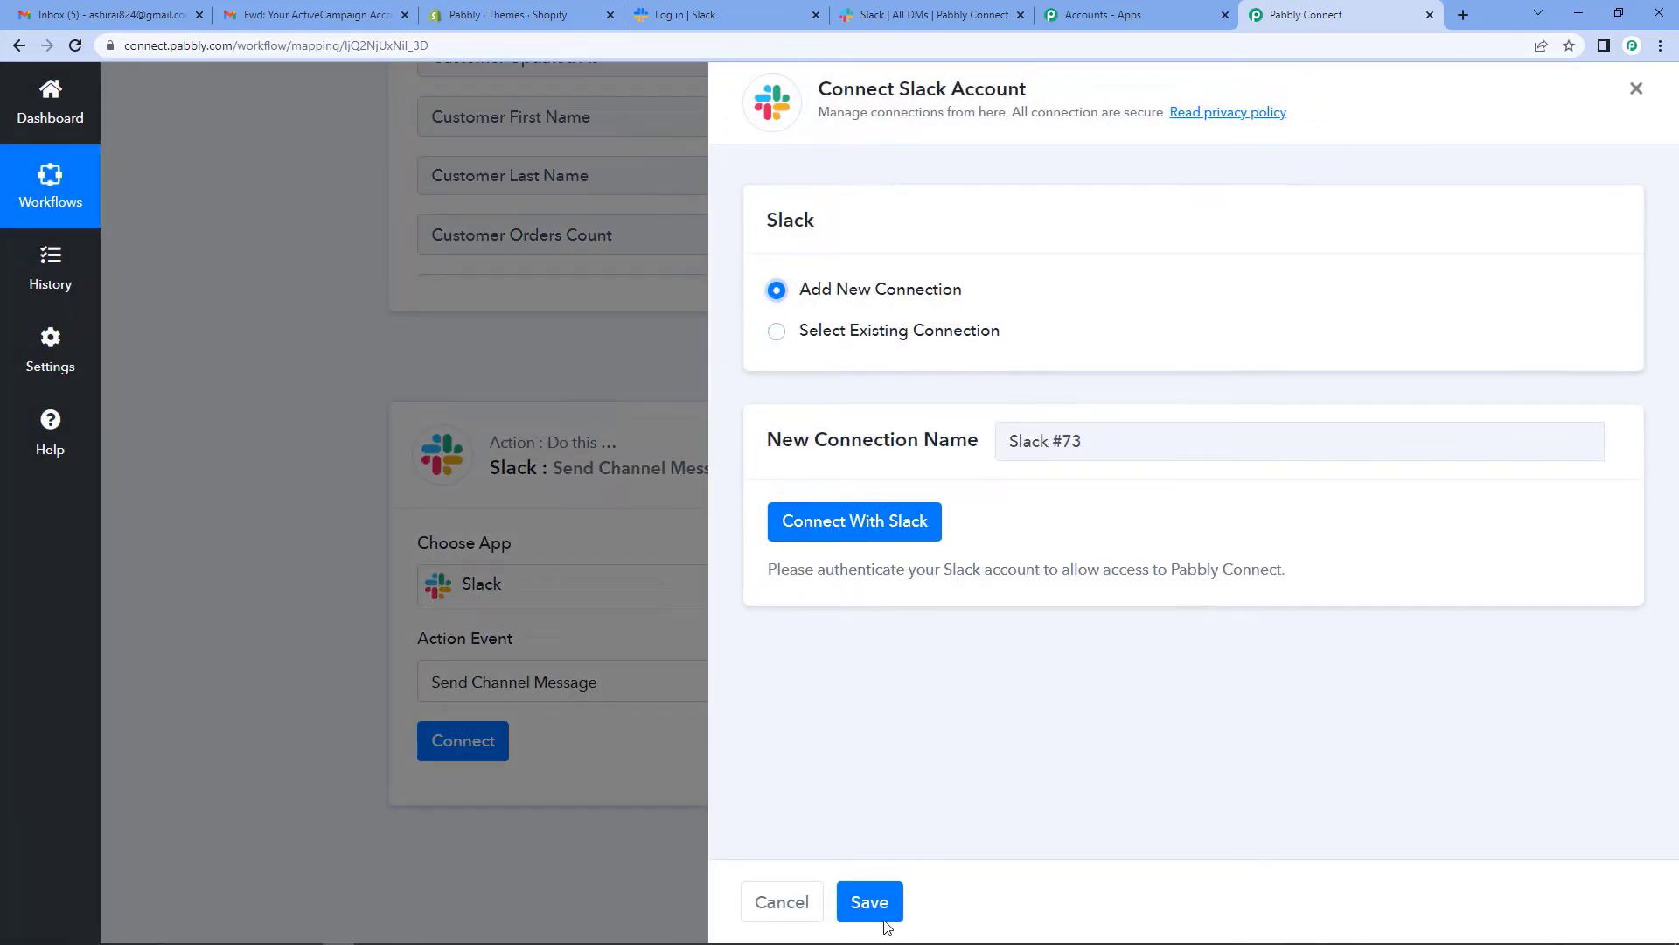
left_click(862, 531)
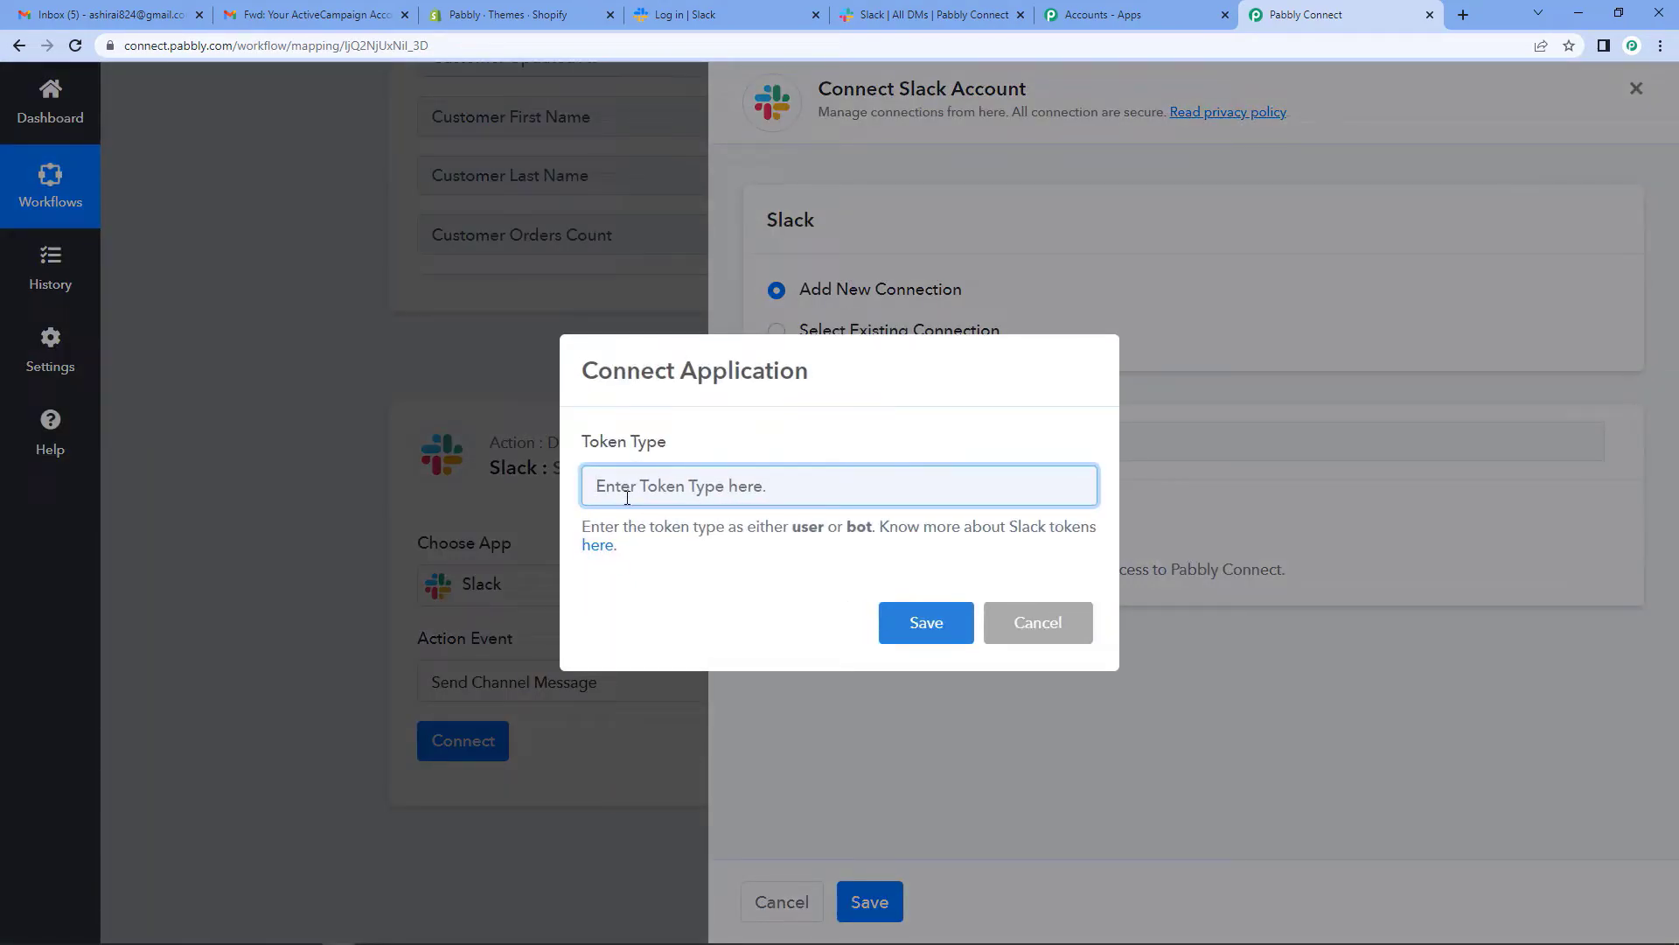
type("user")
left_click(920, 617)
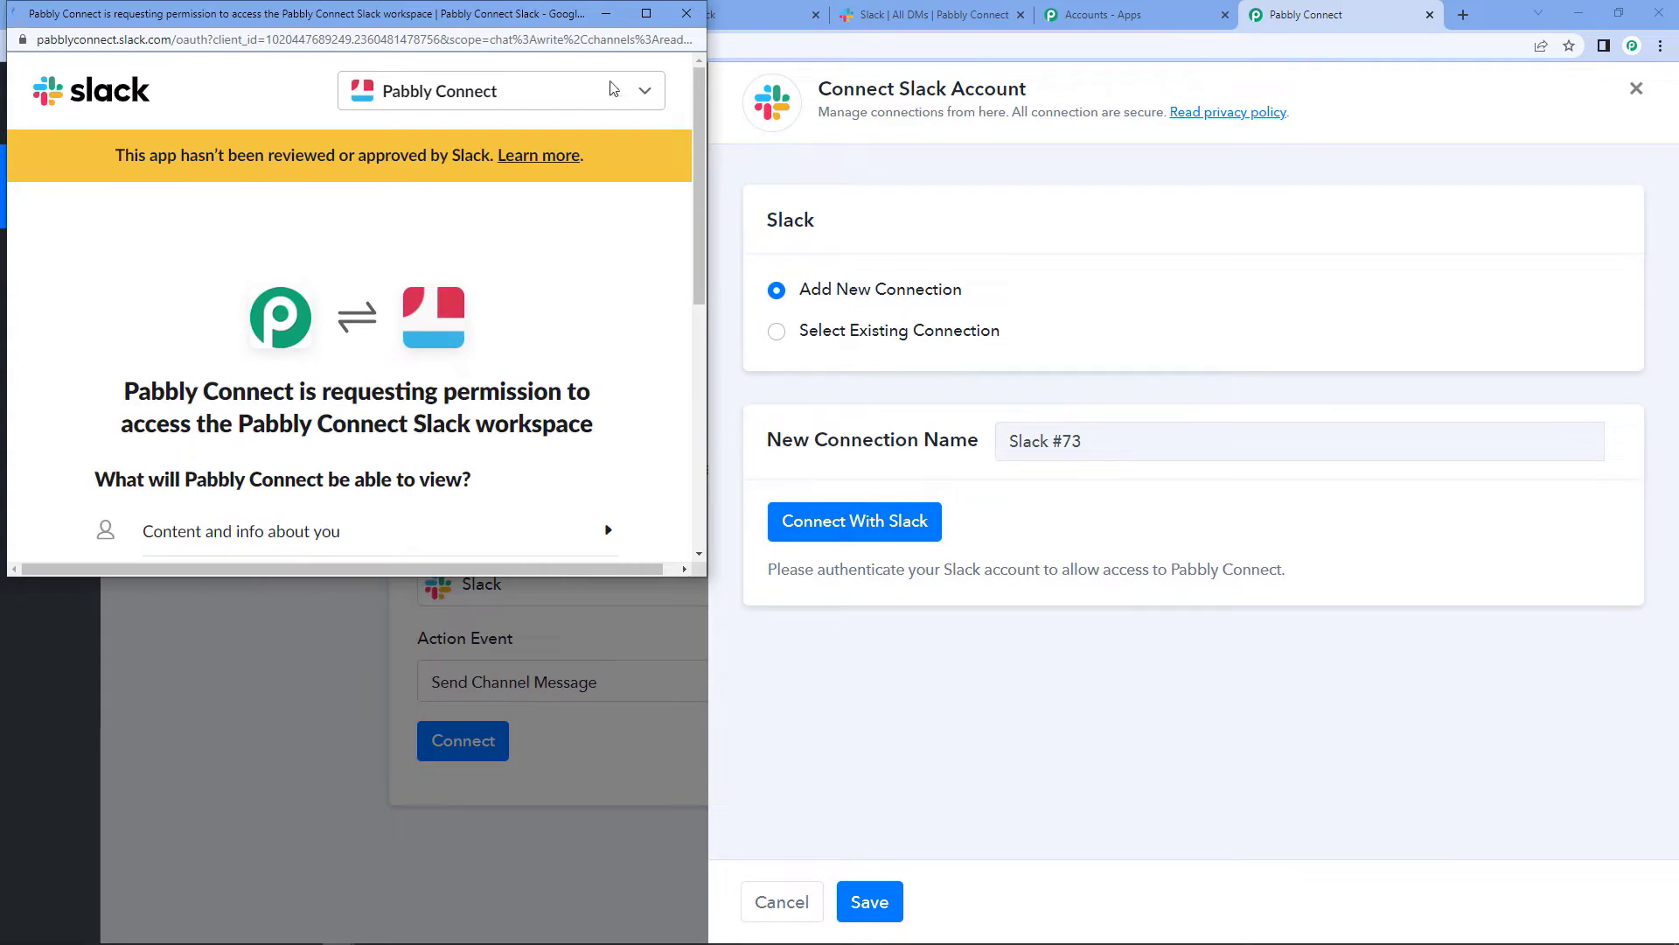
scroll(579, 348, "down", 5)
left_click(409, 413)
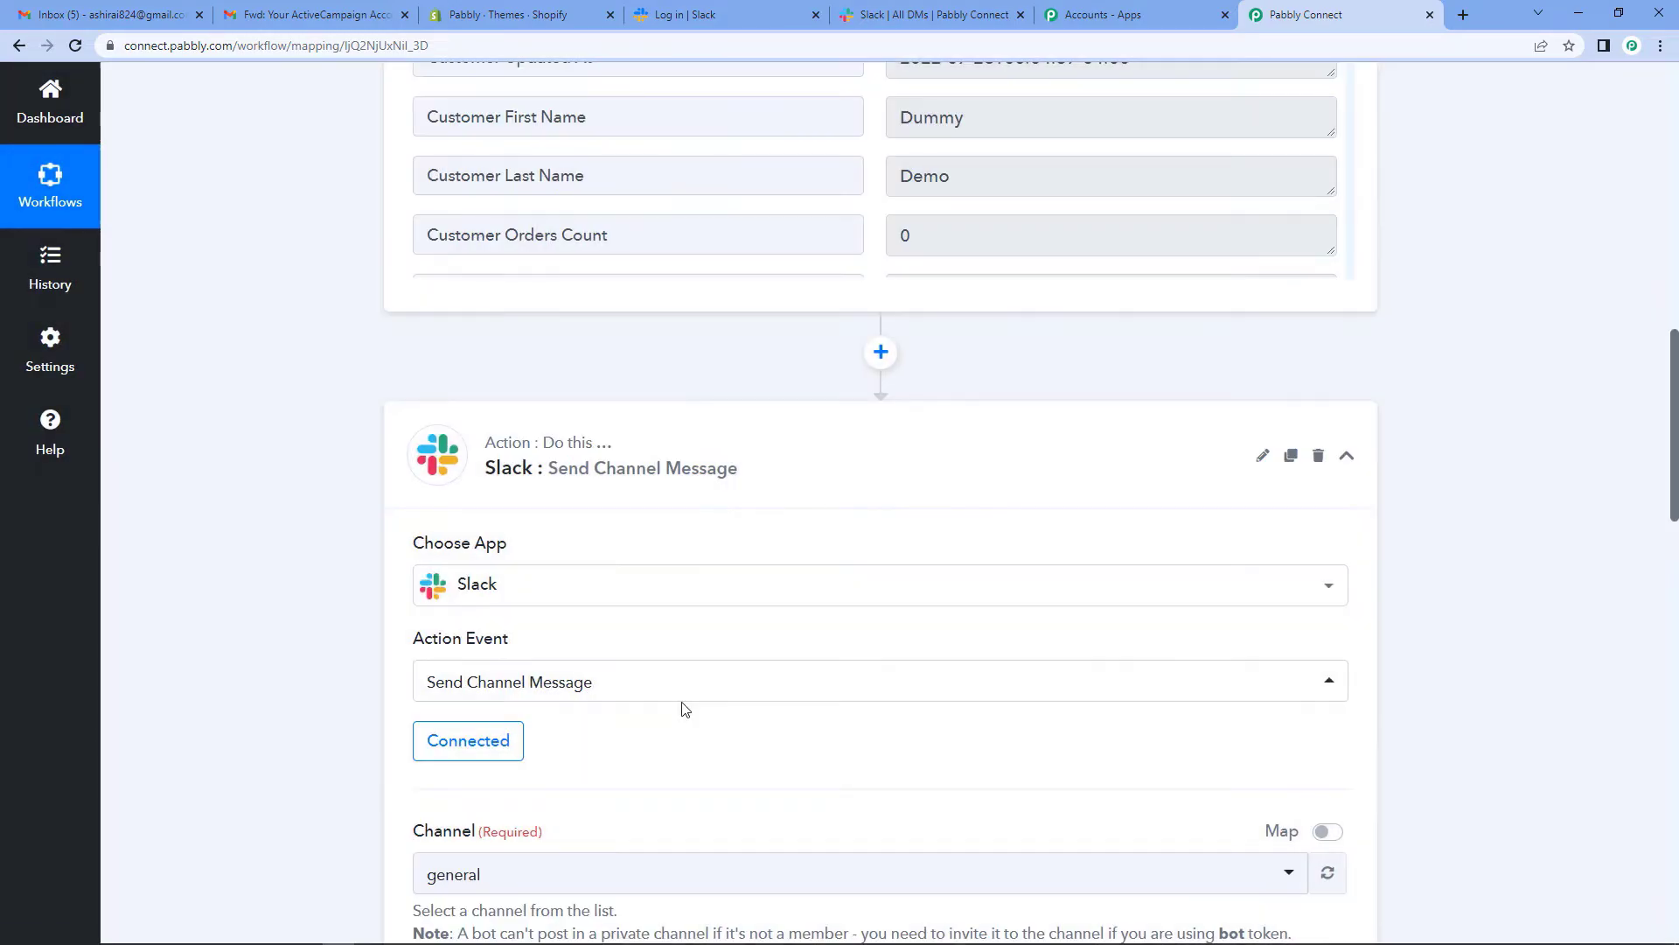
scroll(682, 703, "down", 2)
scroll(724, 645, "down", 1)
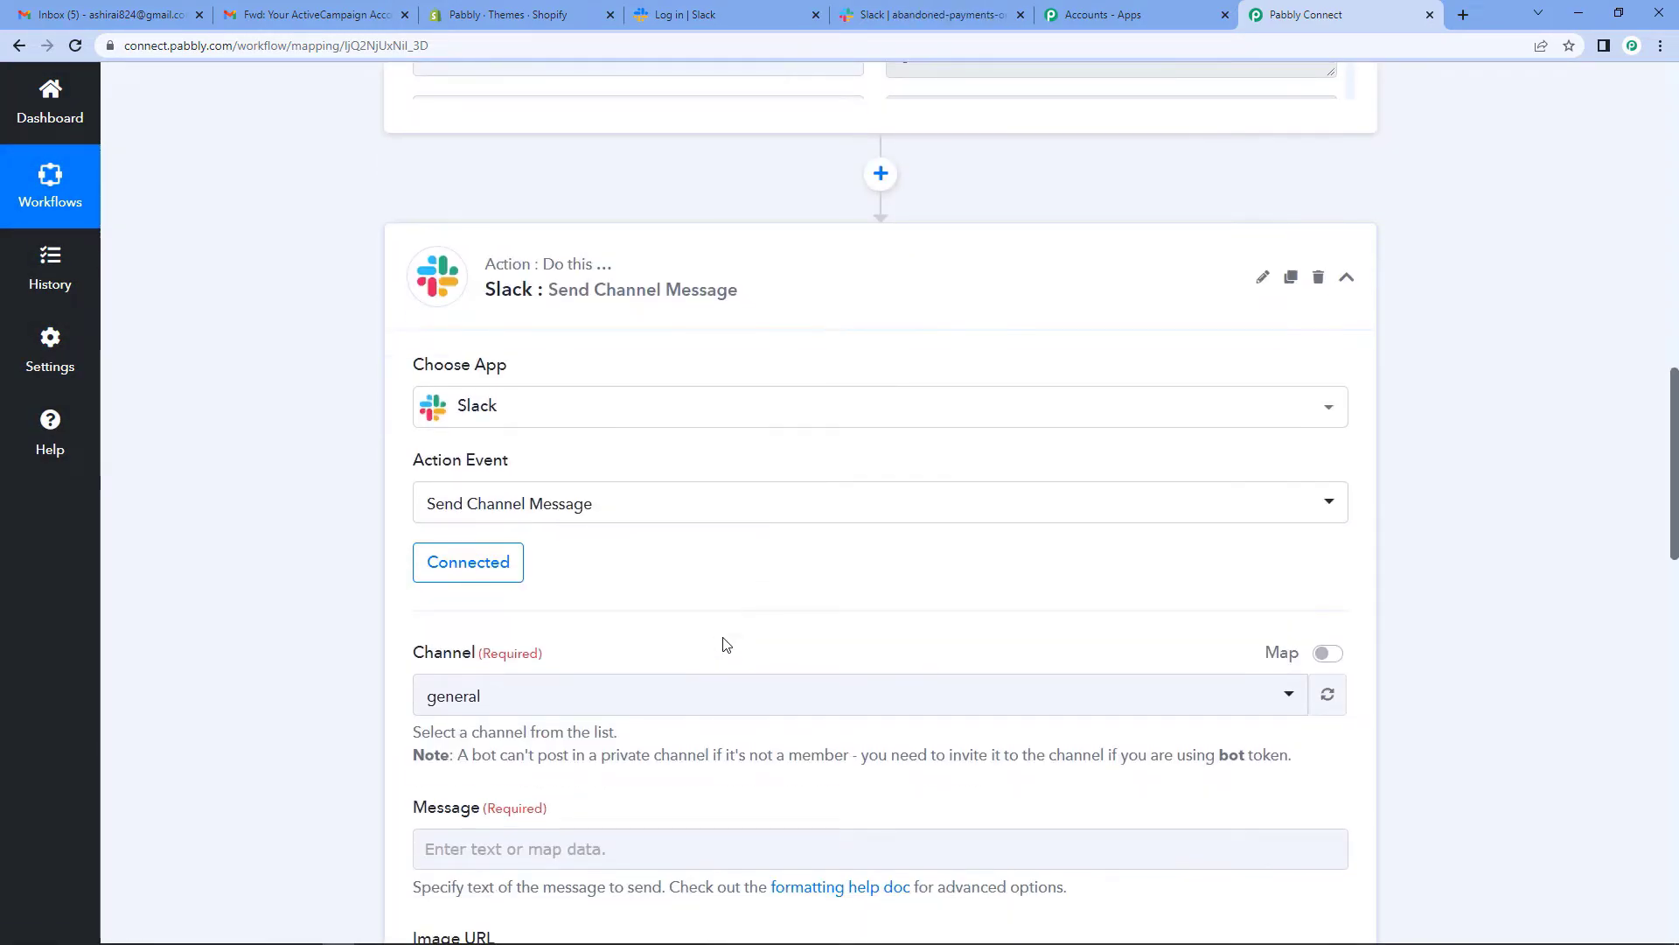
scroll(612, 595, "down", 2)
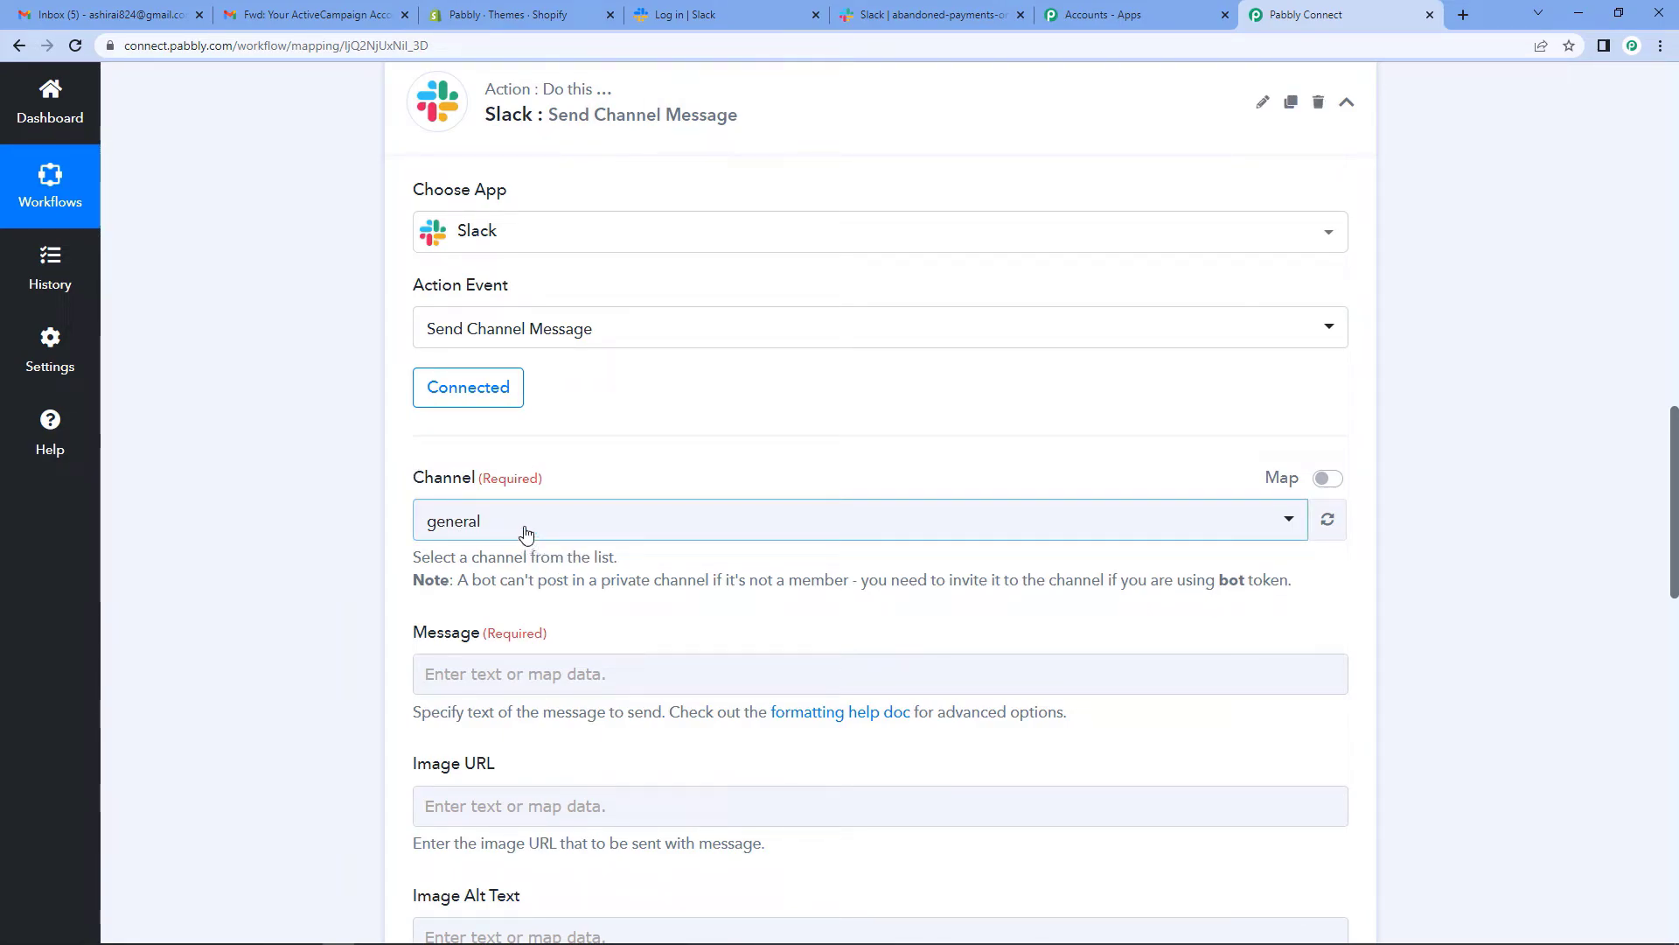
left_click(904, 17)
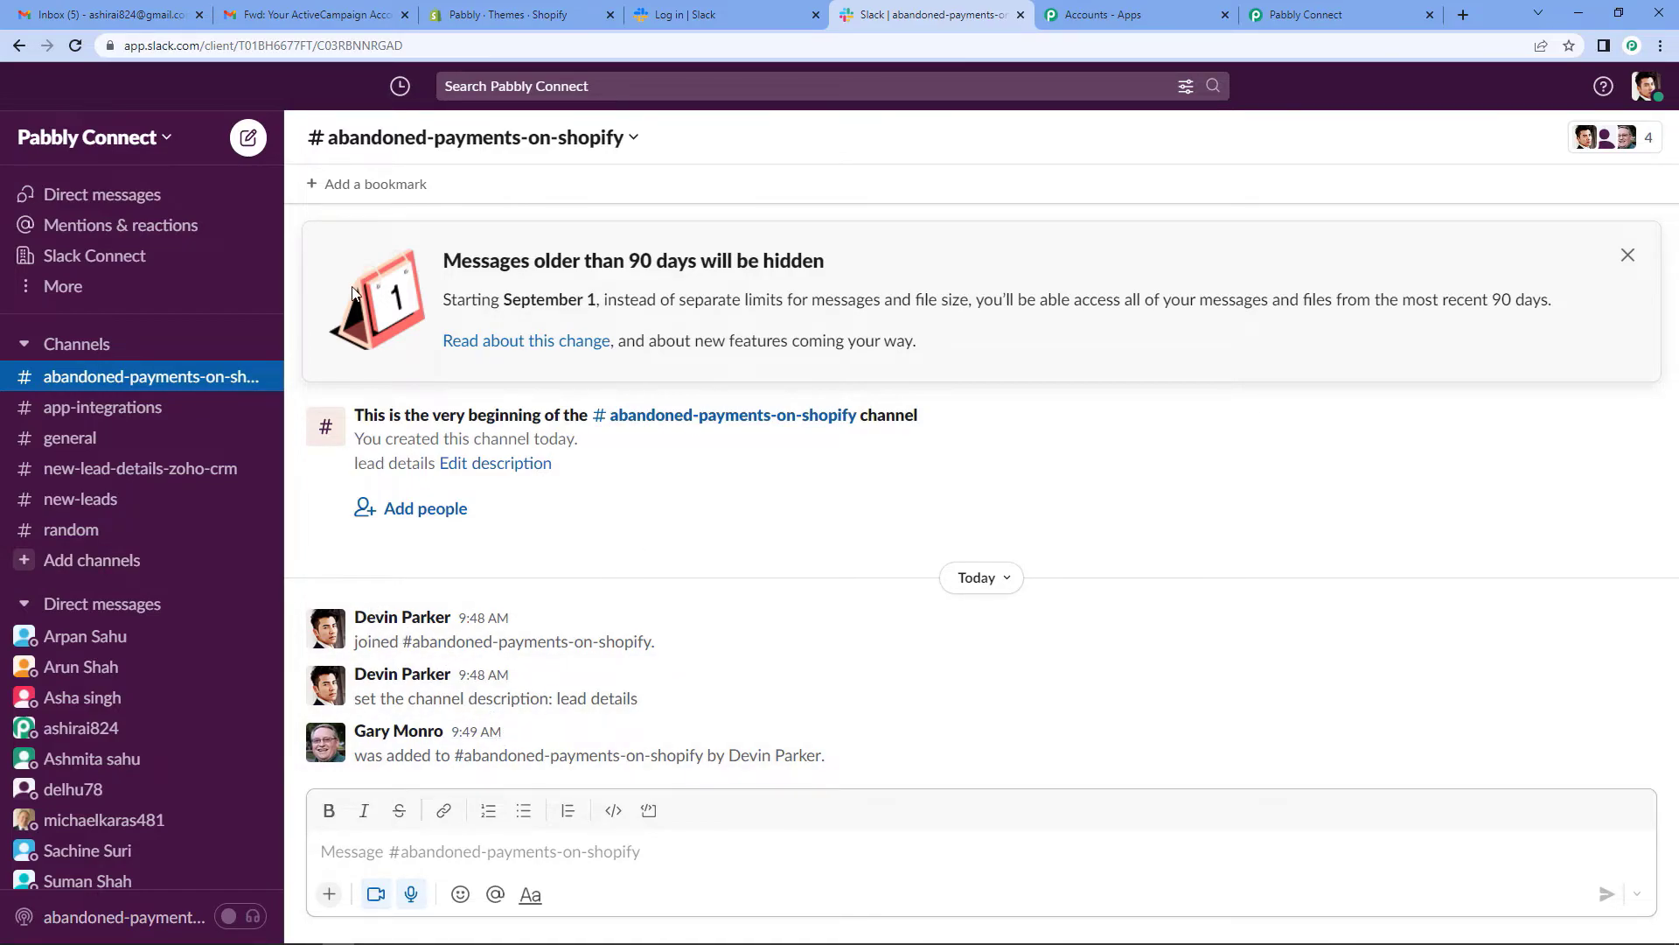
- Head back to the Pabbly Connect workflow after viewing #abandoned-payments-on-shopify
left_click(1302, 14)
- Set the Slack Channel to abandoned-payments-on-shopify
left_click(446, 523)
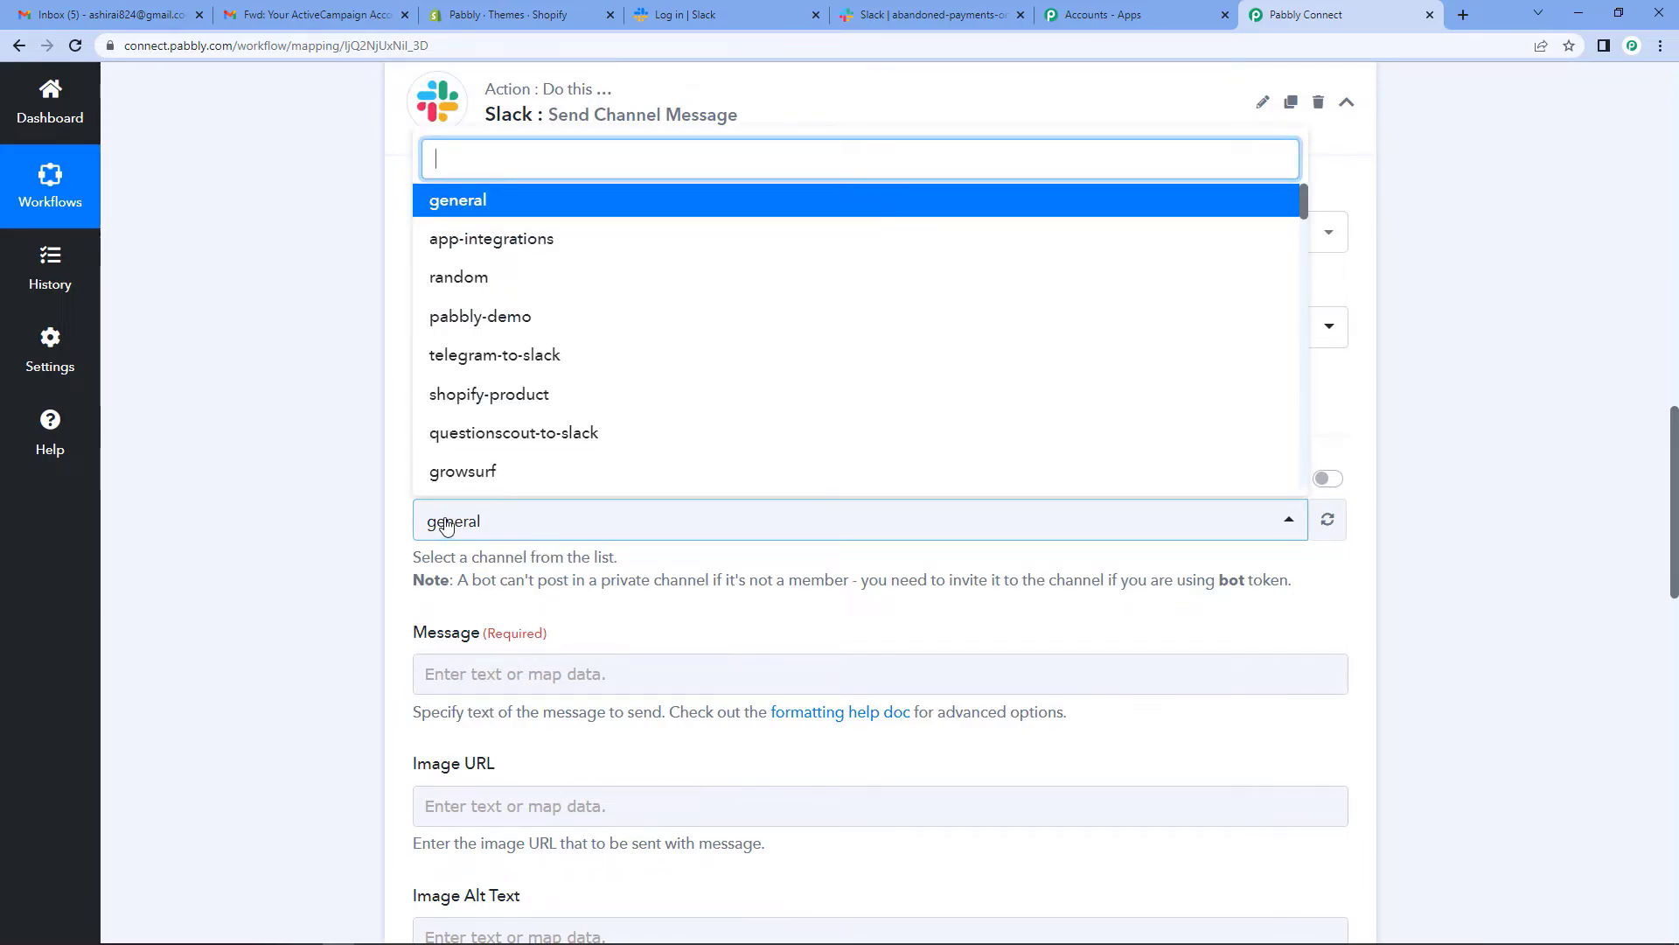
type("aba")
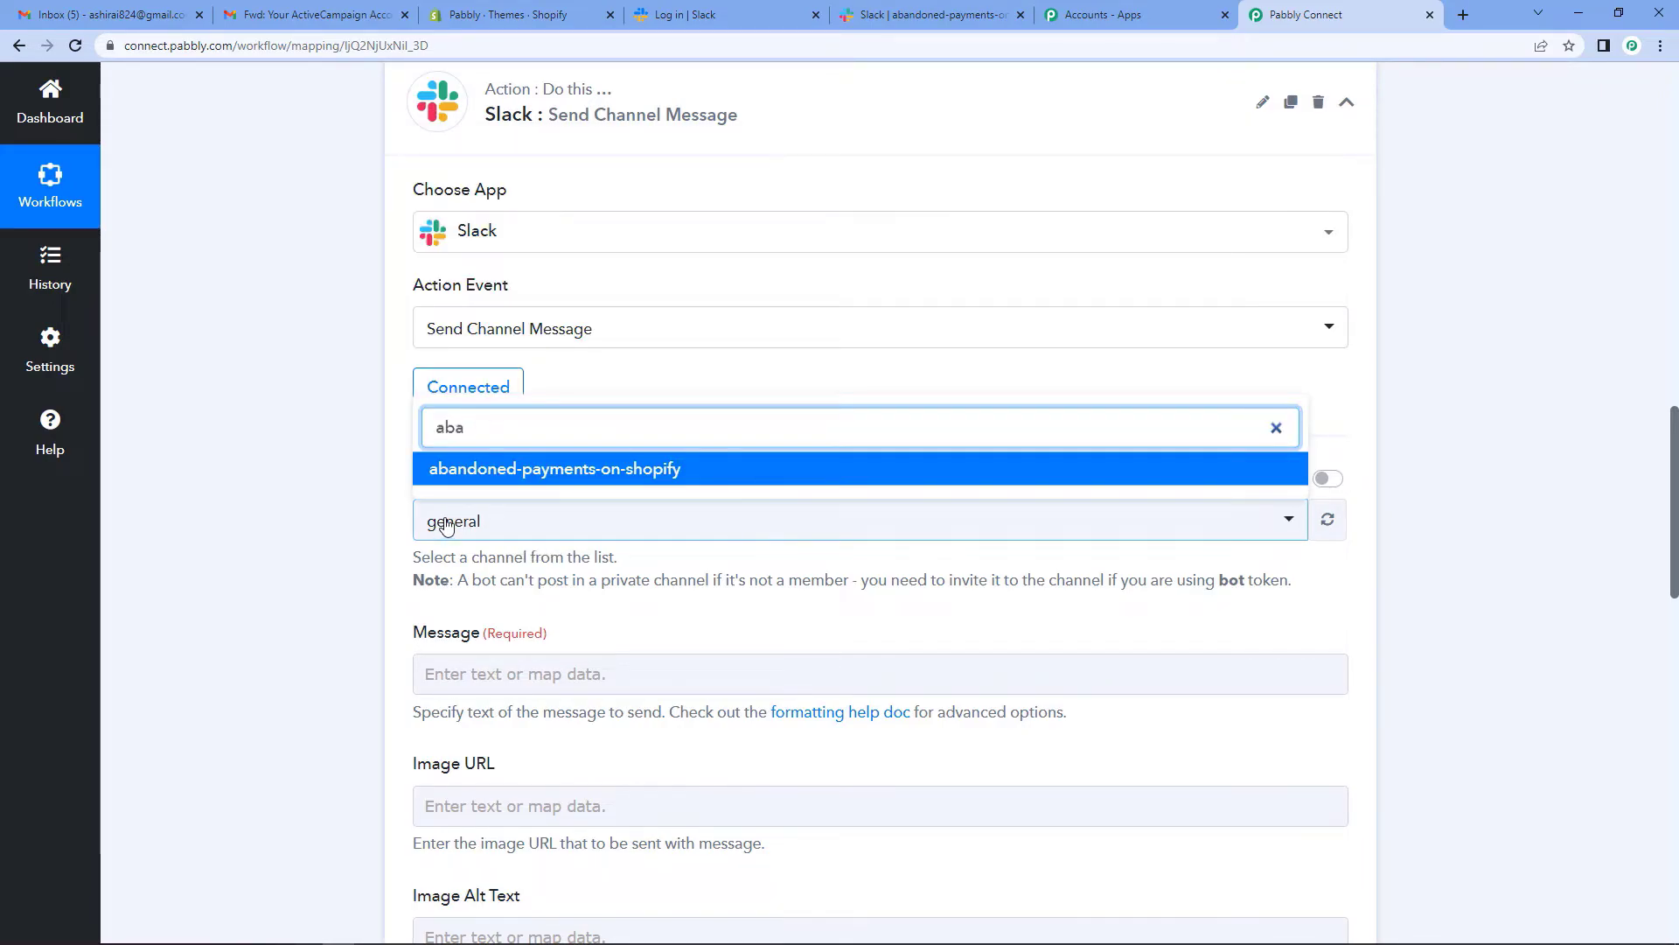
left_click(484, 472)
scroll(612, 466, "down", 3)
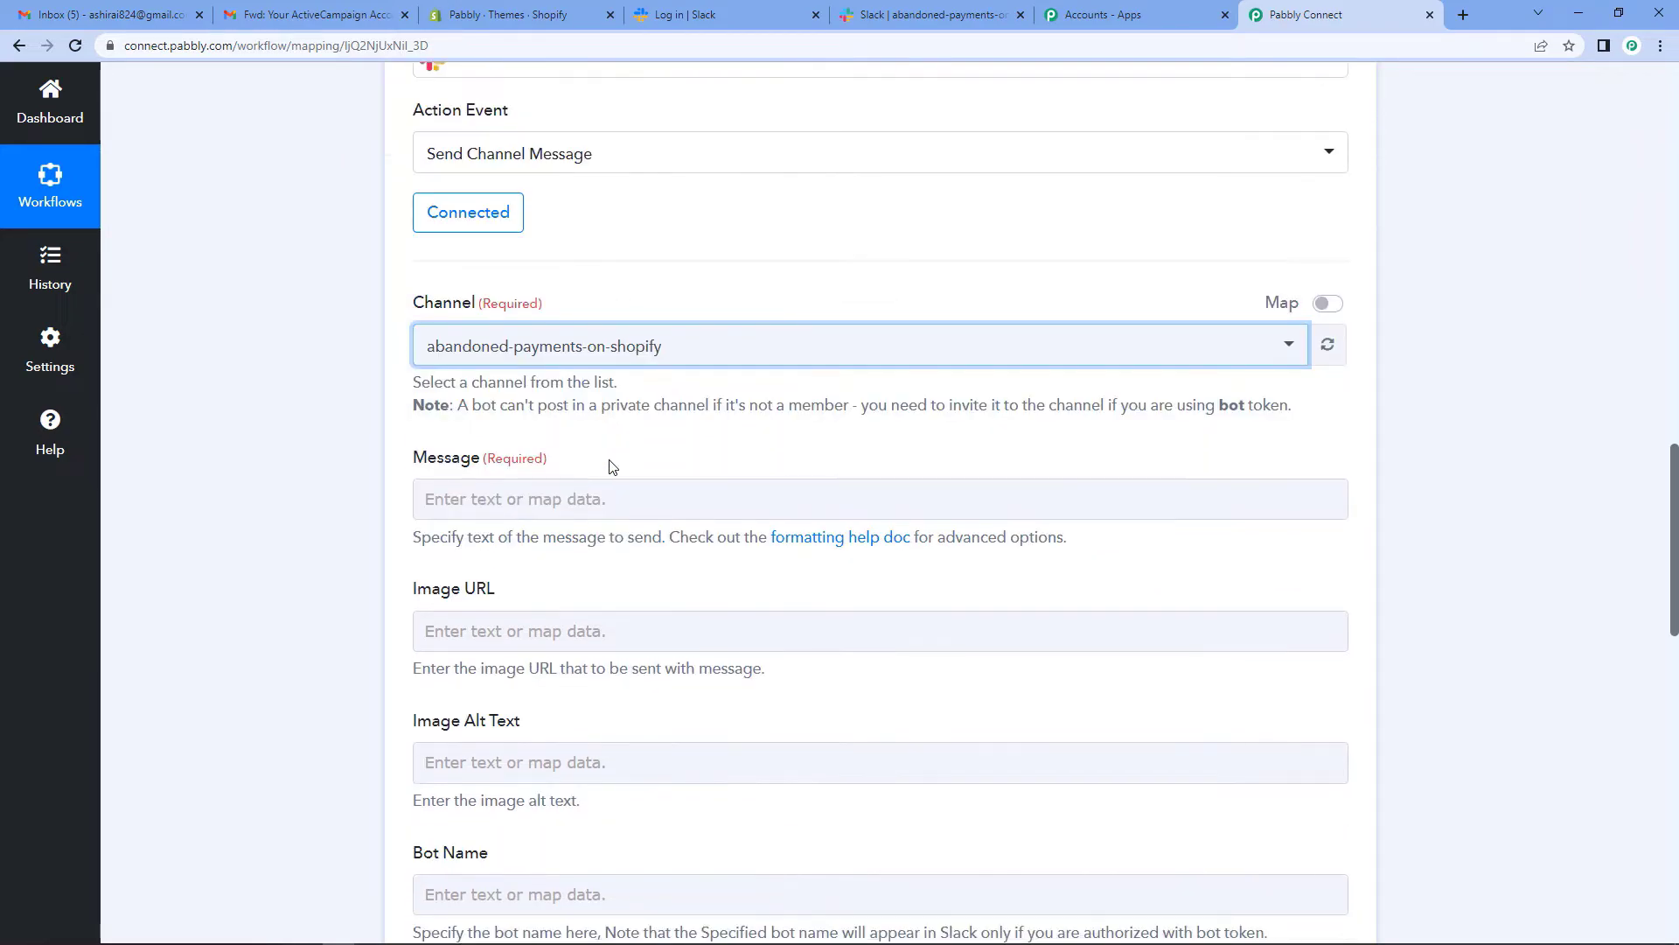
- Begin the message with 'Hello Team,', the abandoned-payments leads line, a details heading and 'Name:'
left_click(555, 403)
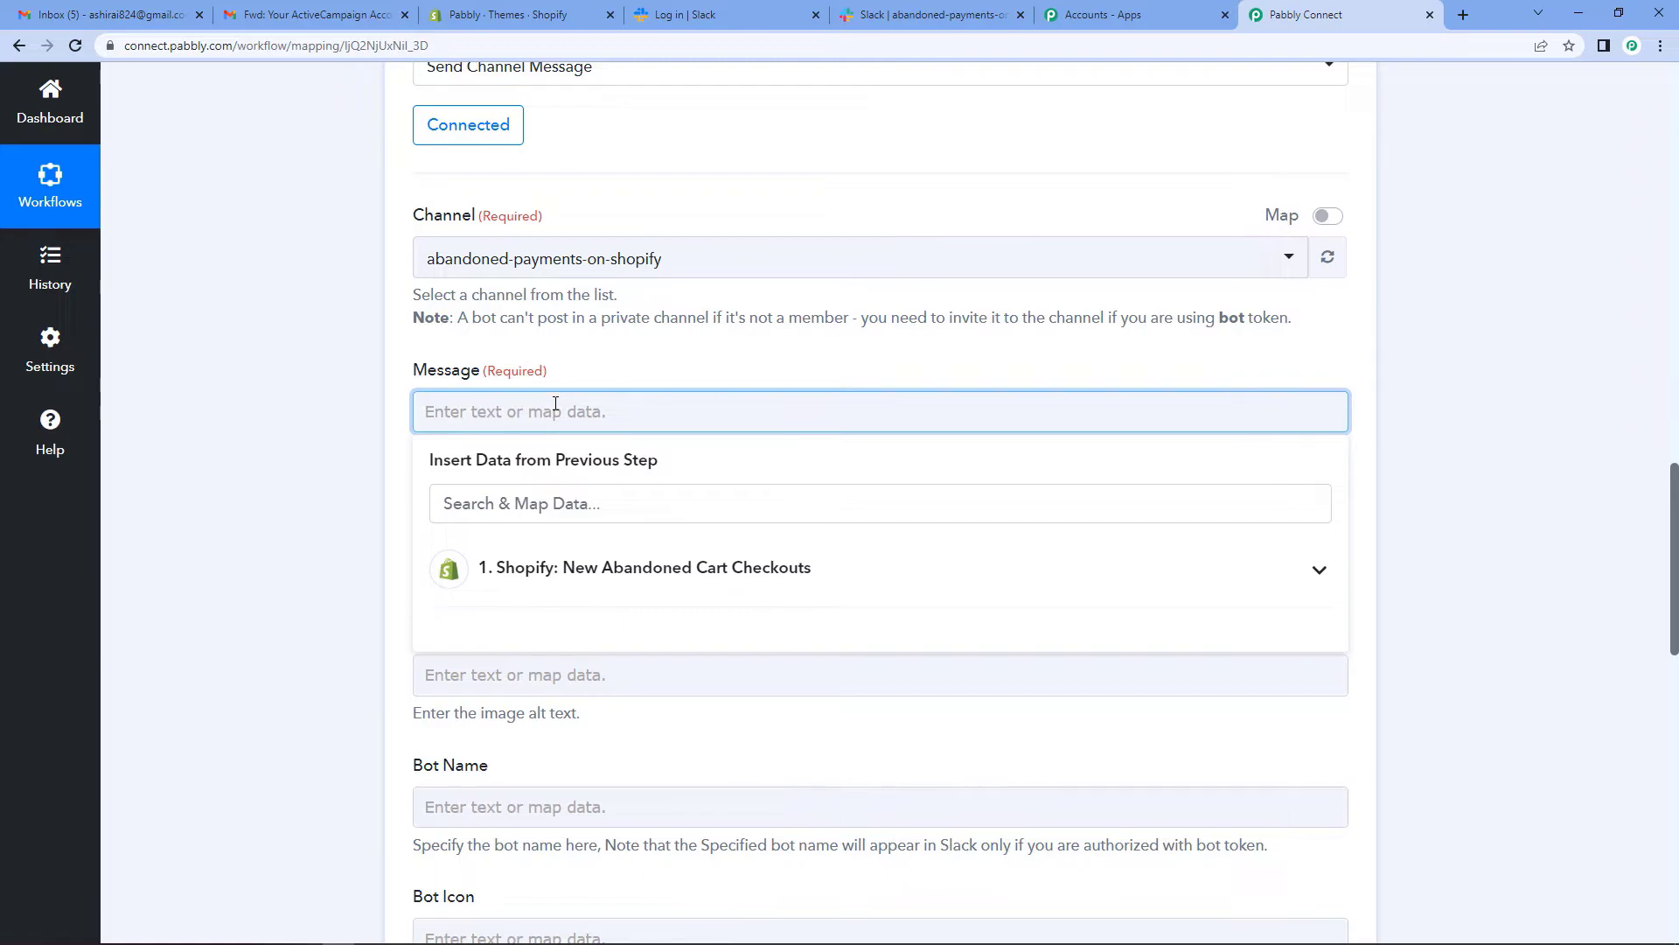
type("H")
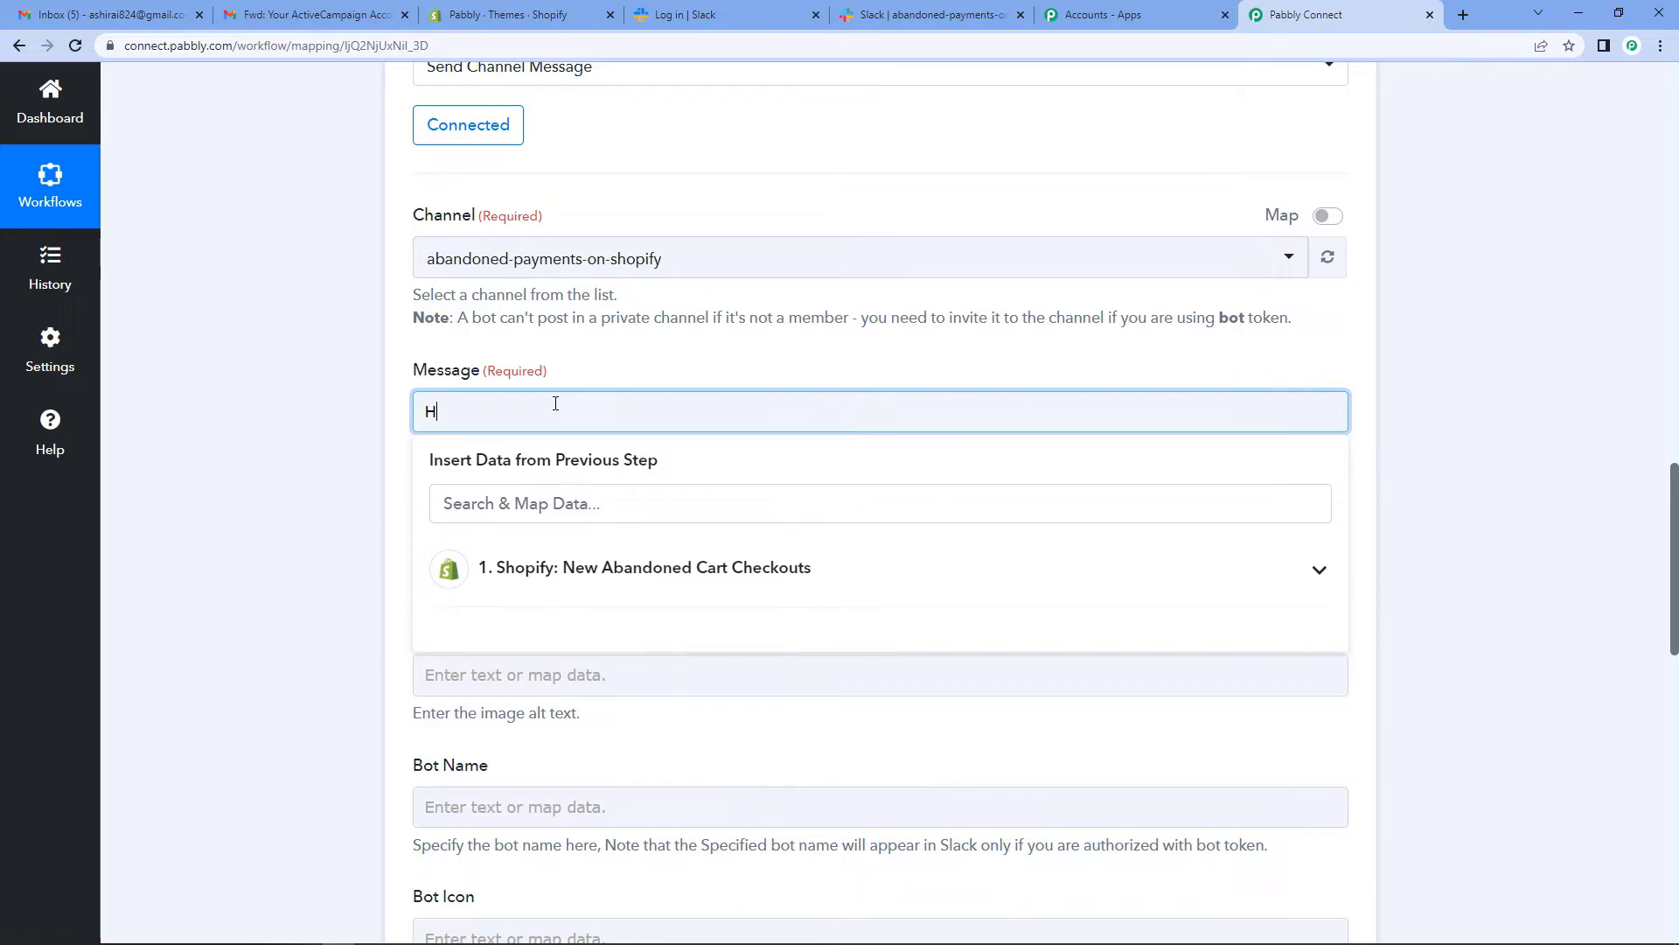
type("ello Team,")
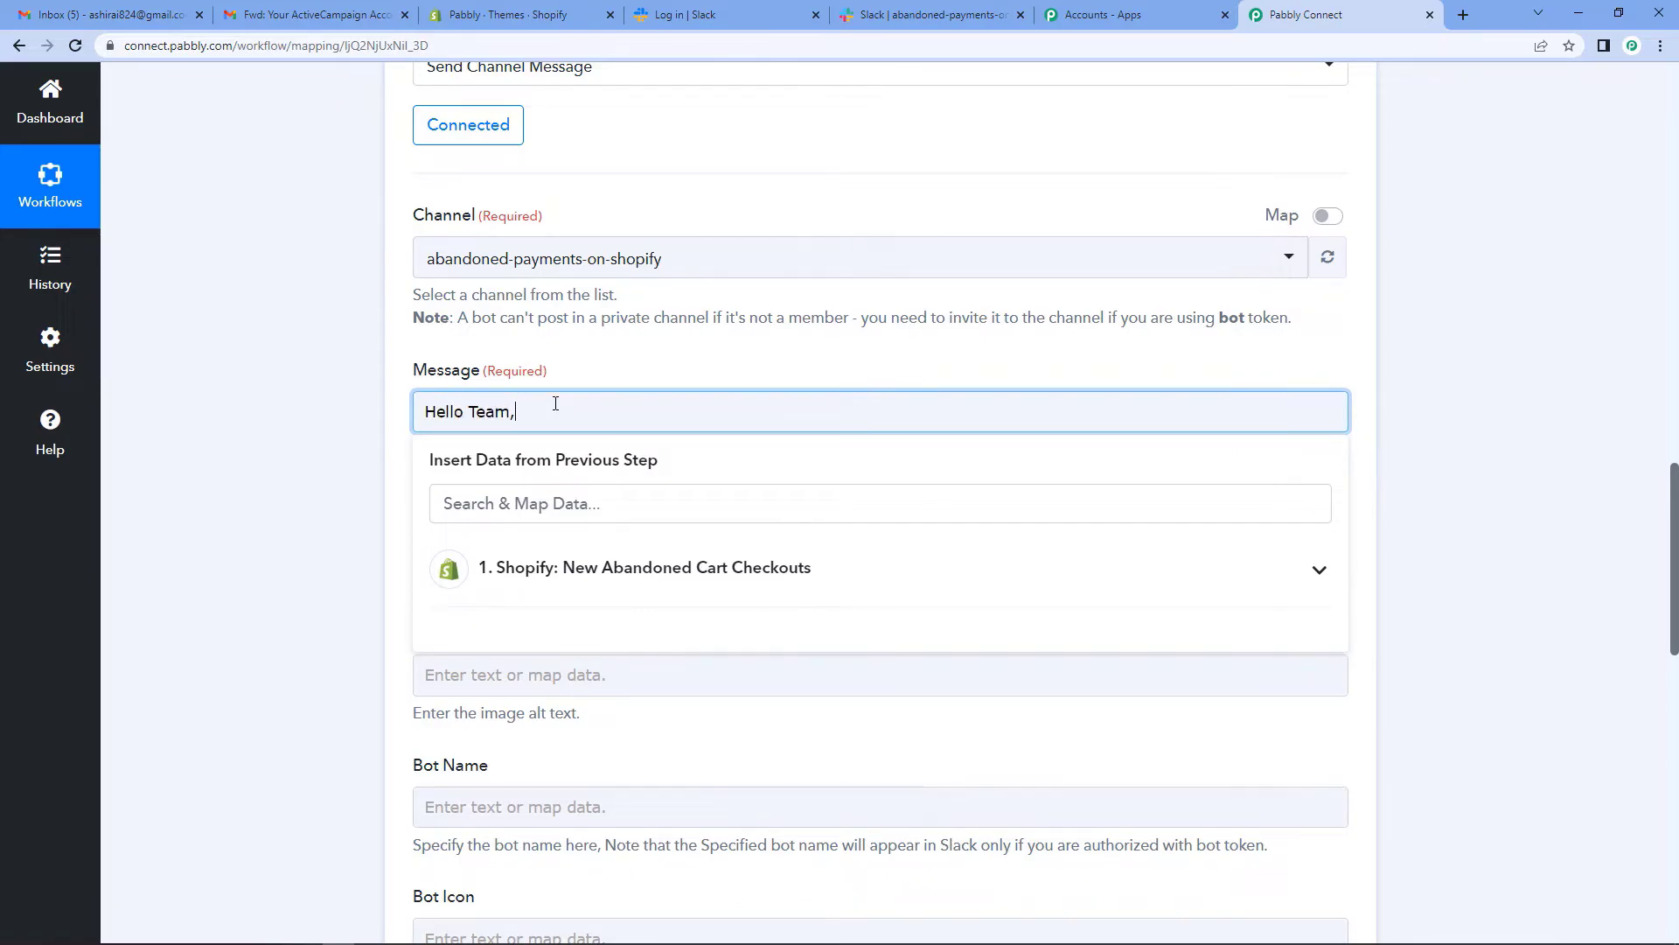
key("Return")
type("We have re")
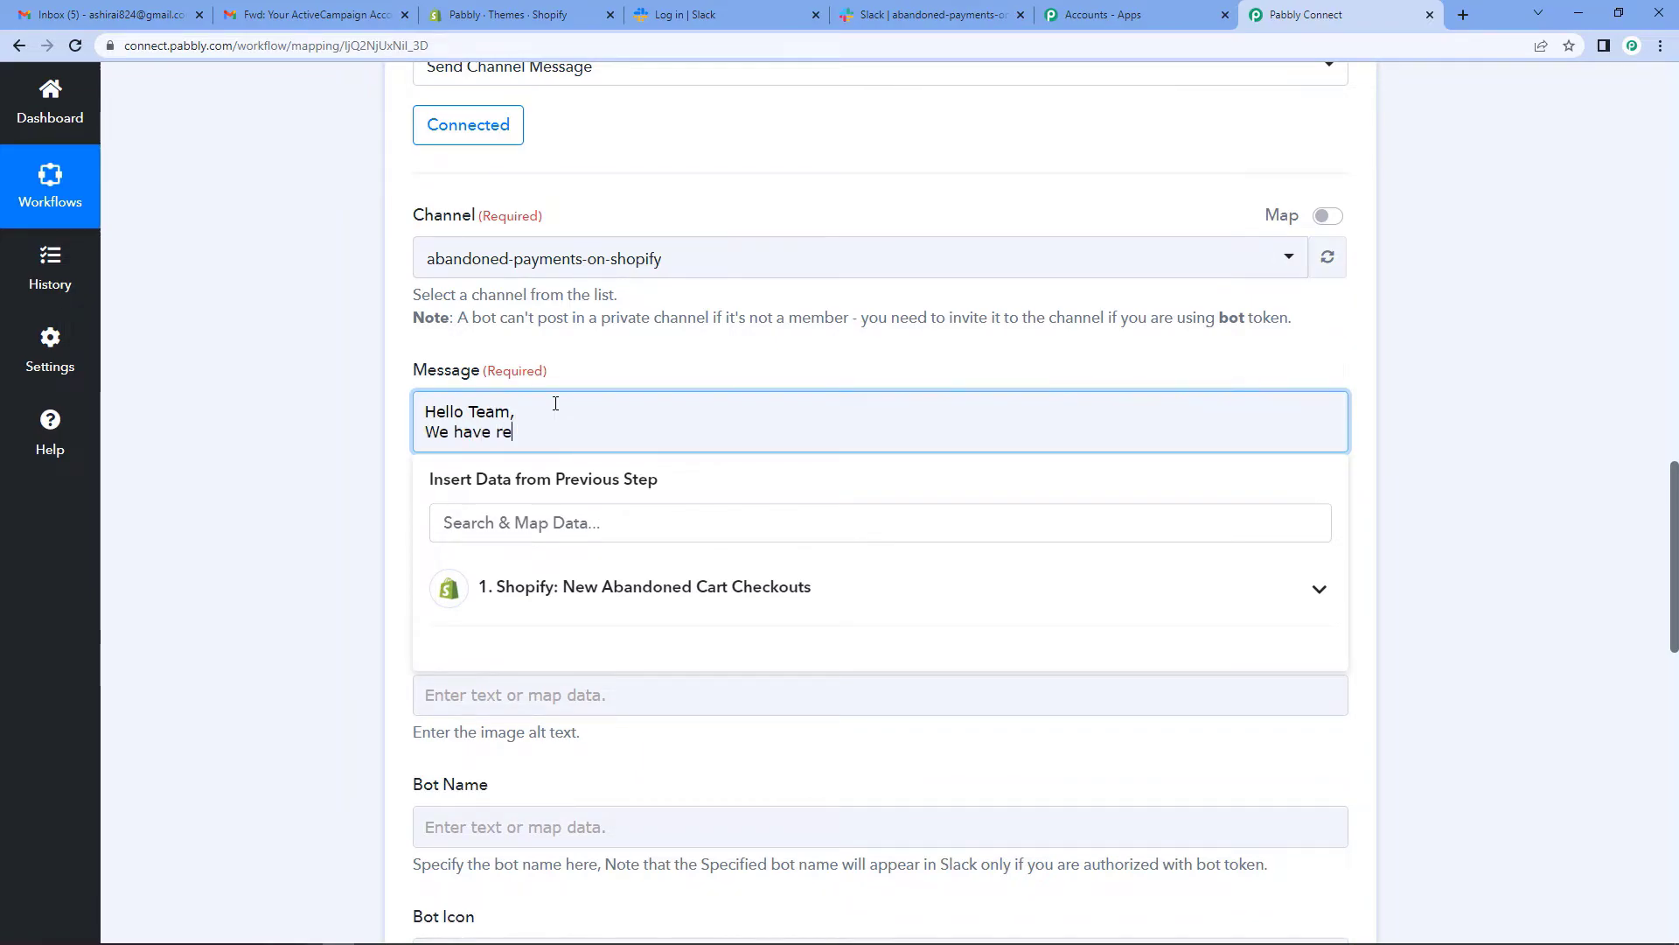
type("ceived the follwoing leads of abandoned")
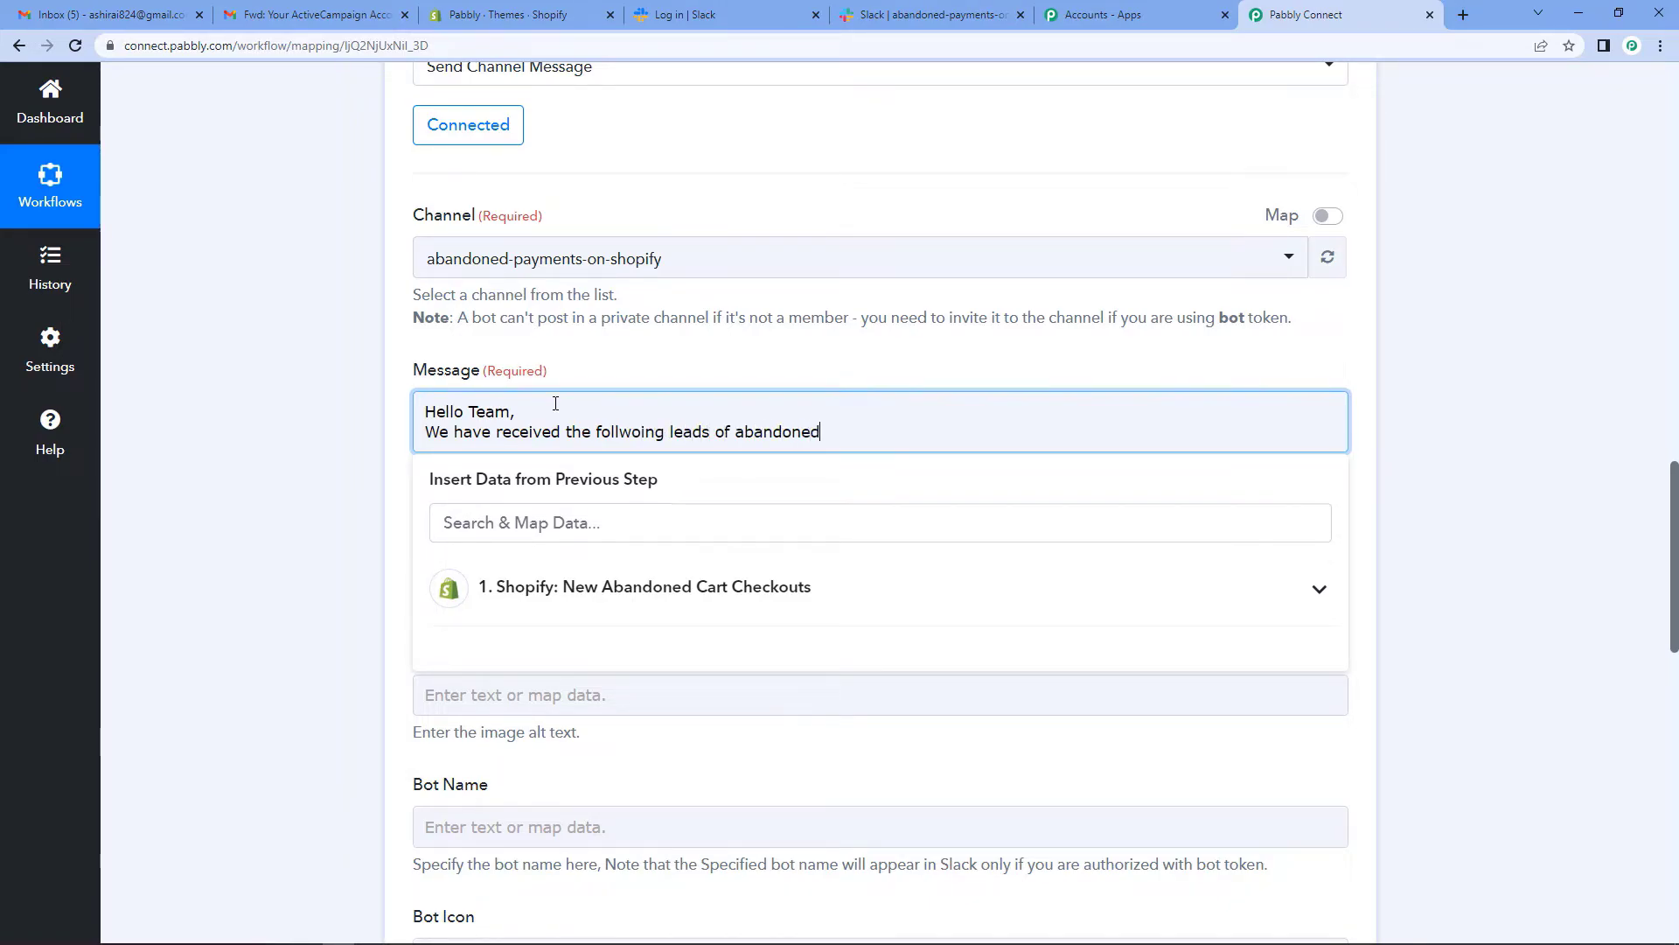
type(" payments fr")
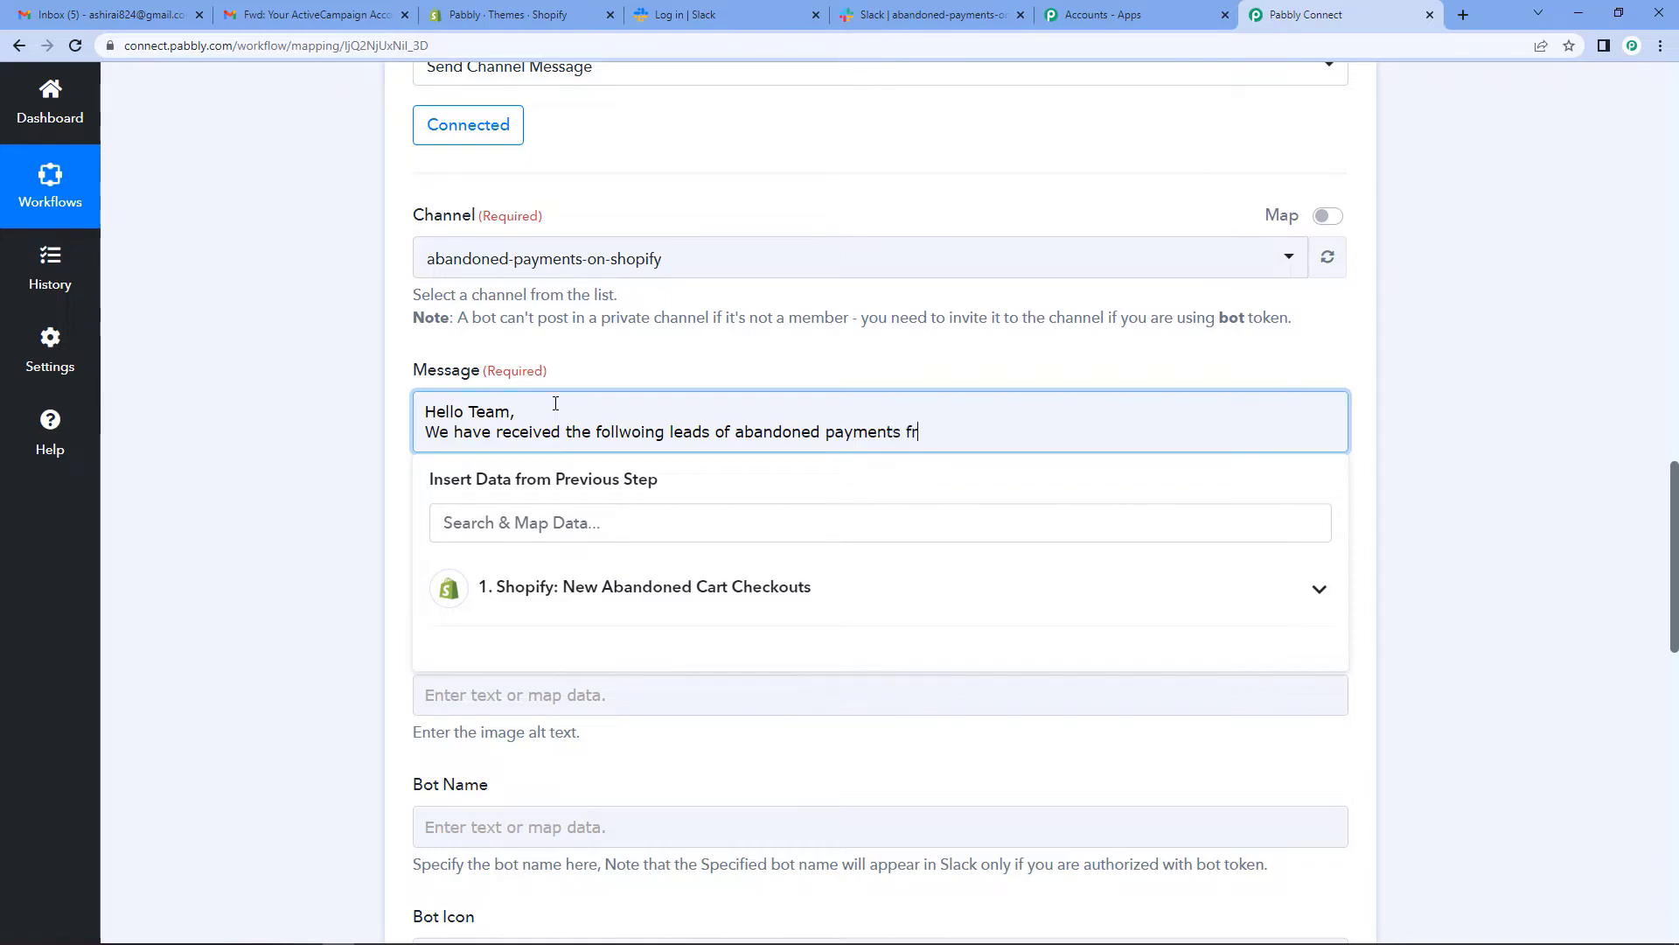
type("om Shopify.")
key("Return")
type("Details are")
type(":")
key("Return")
left_click(487, 473)
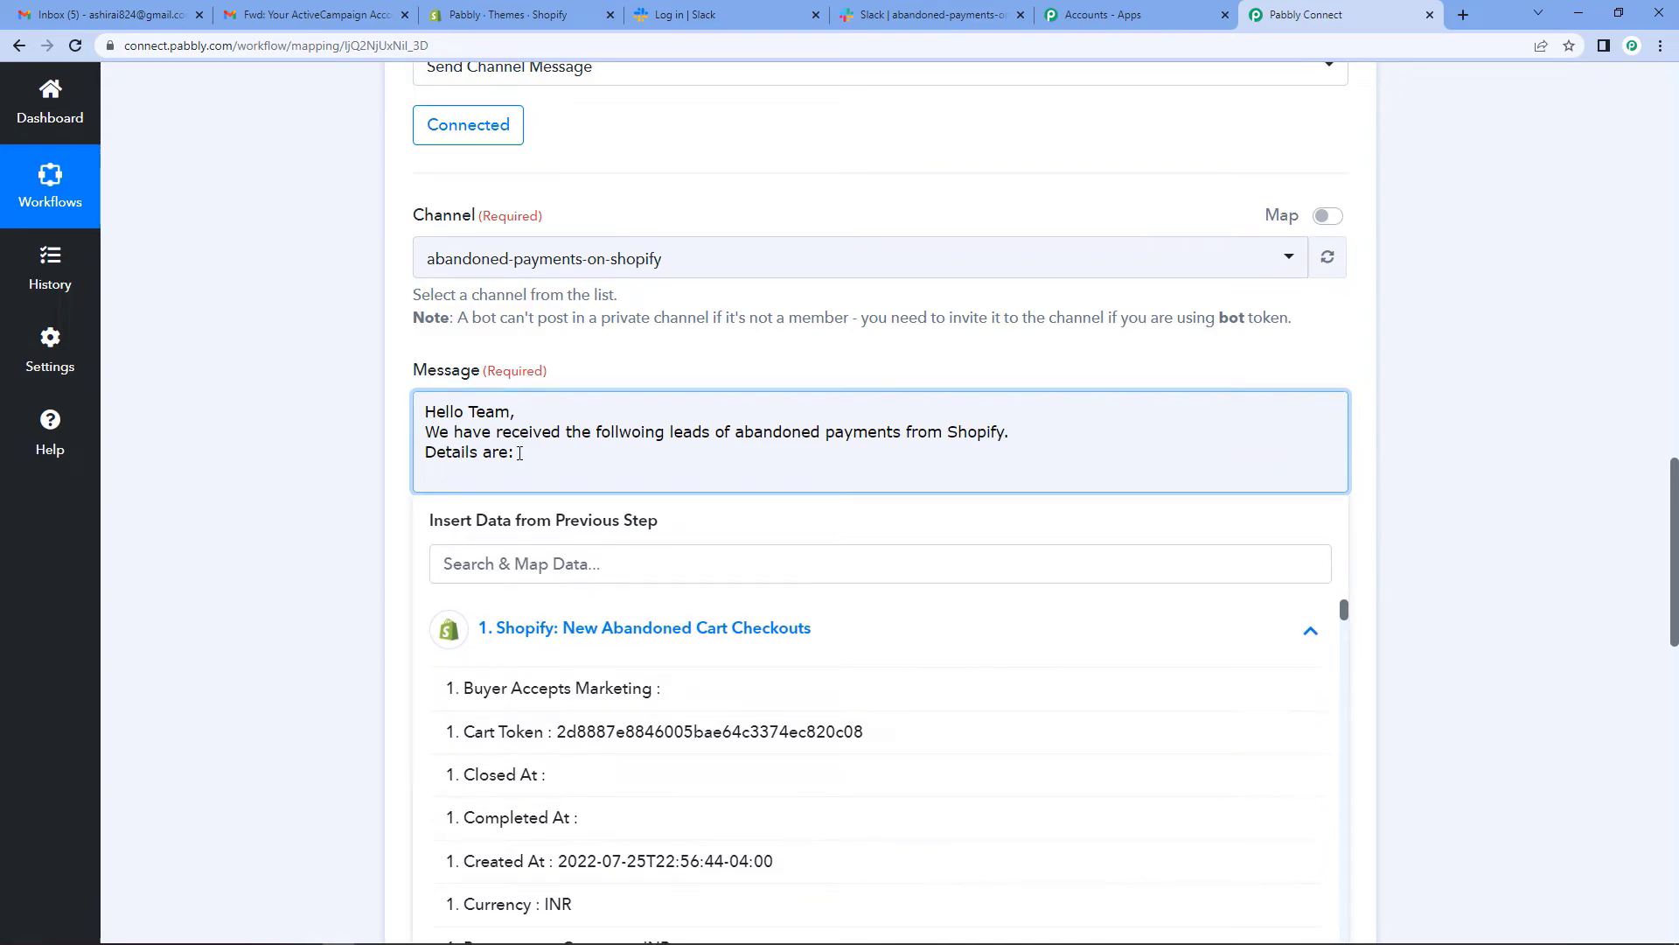
type("Name:")
- Map the Customer Default Address Name field after 'Name:'
left_click(672, 582)
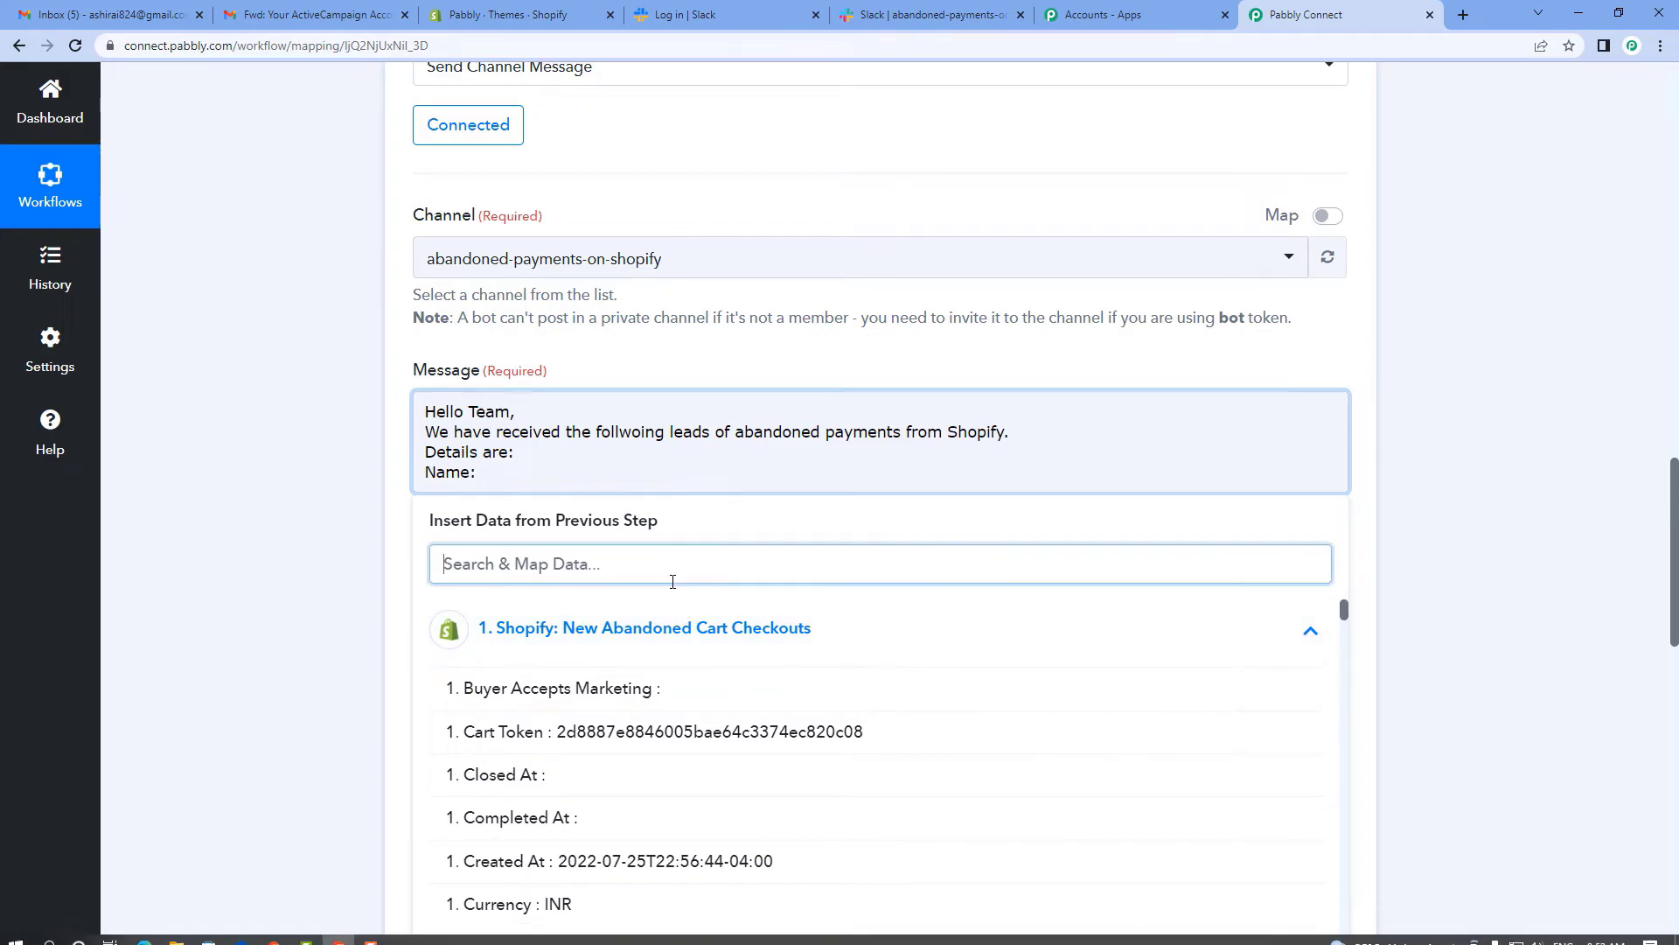
type("name")
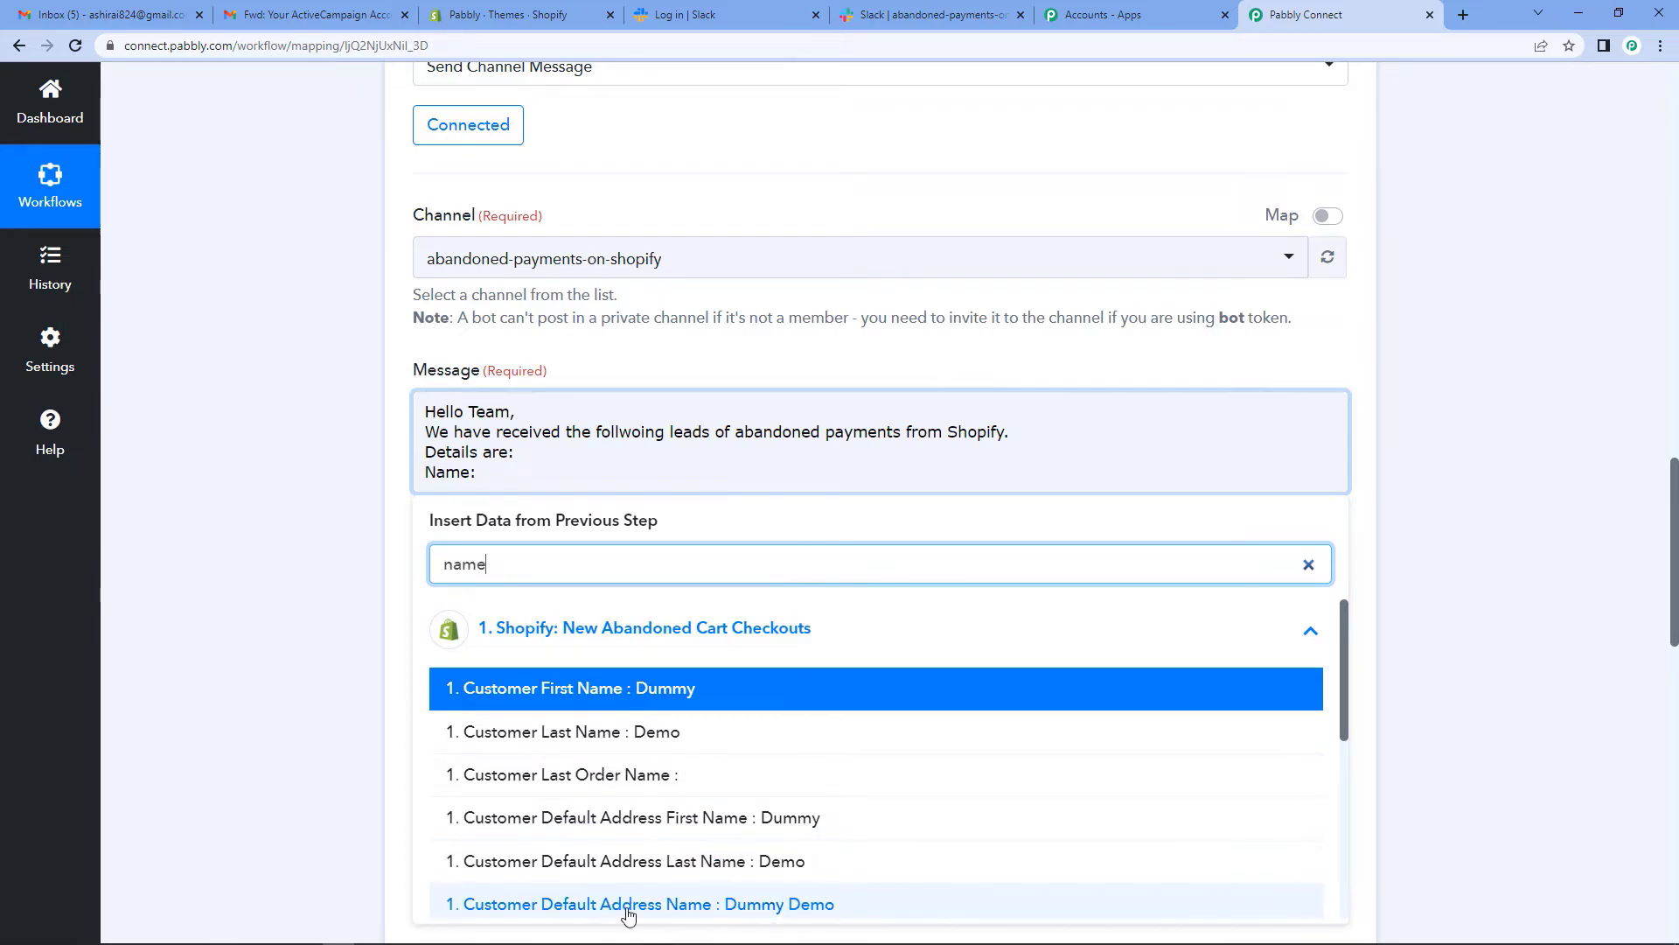
left_click(656, 905)
left_click(919, 478)
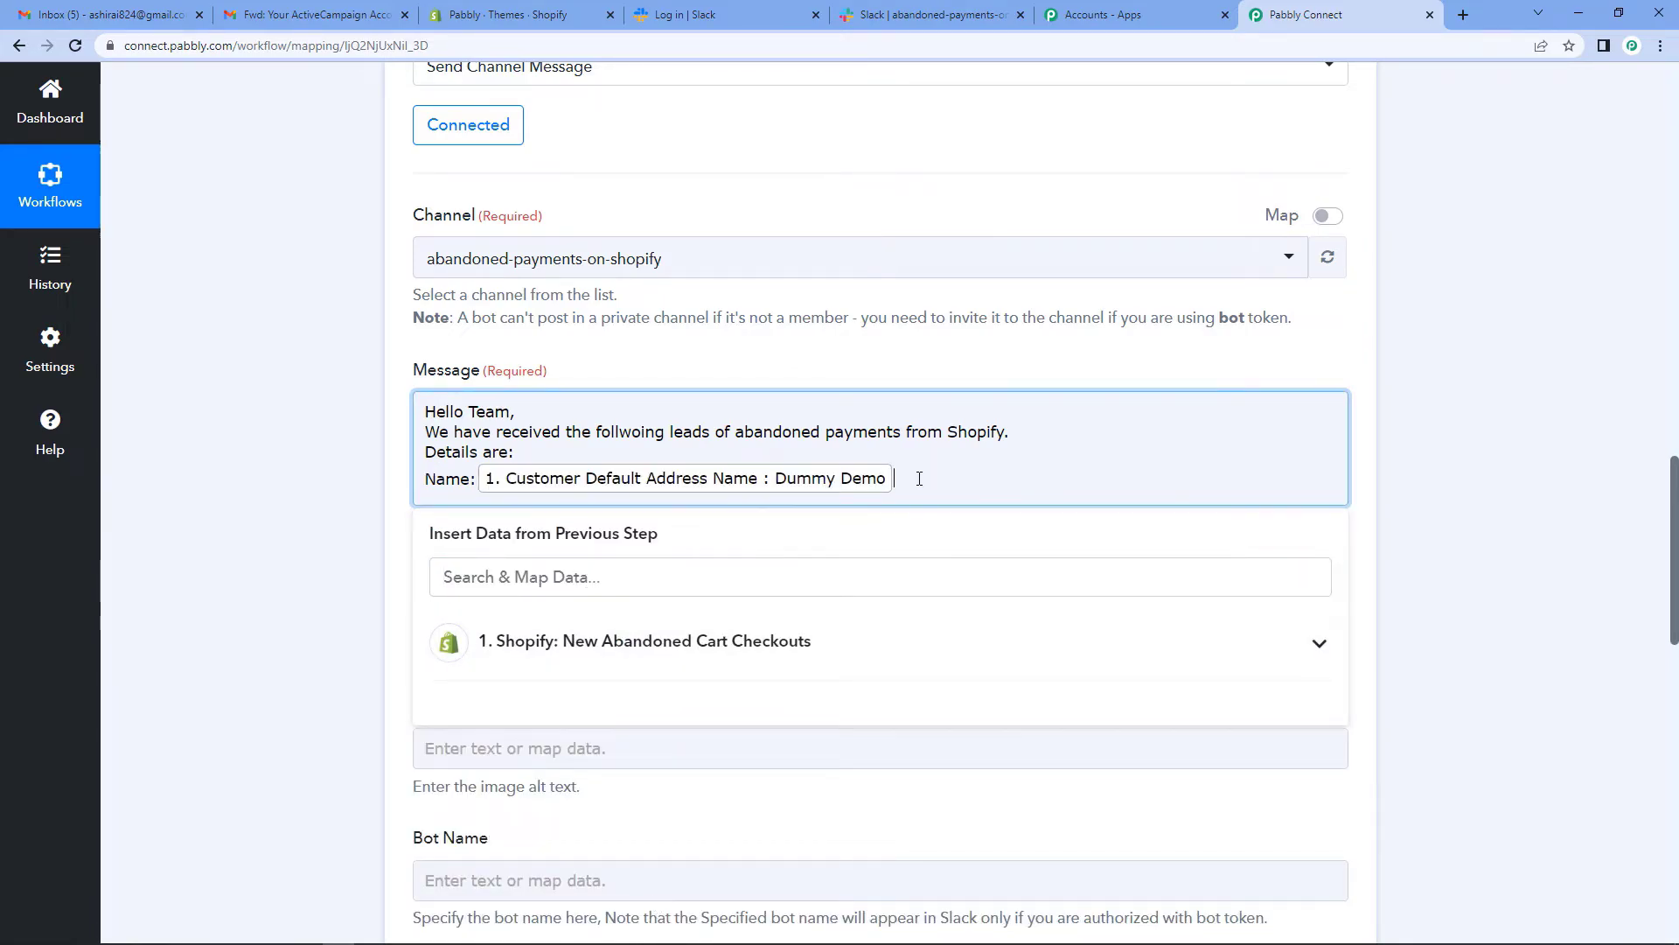
- Add a contact number line mapped to Customer Phone
key("Return")
type("Contact NUmber:")
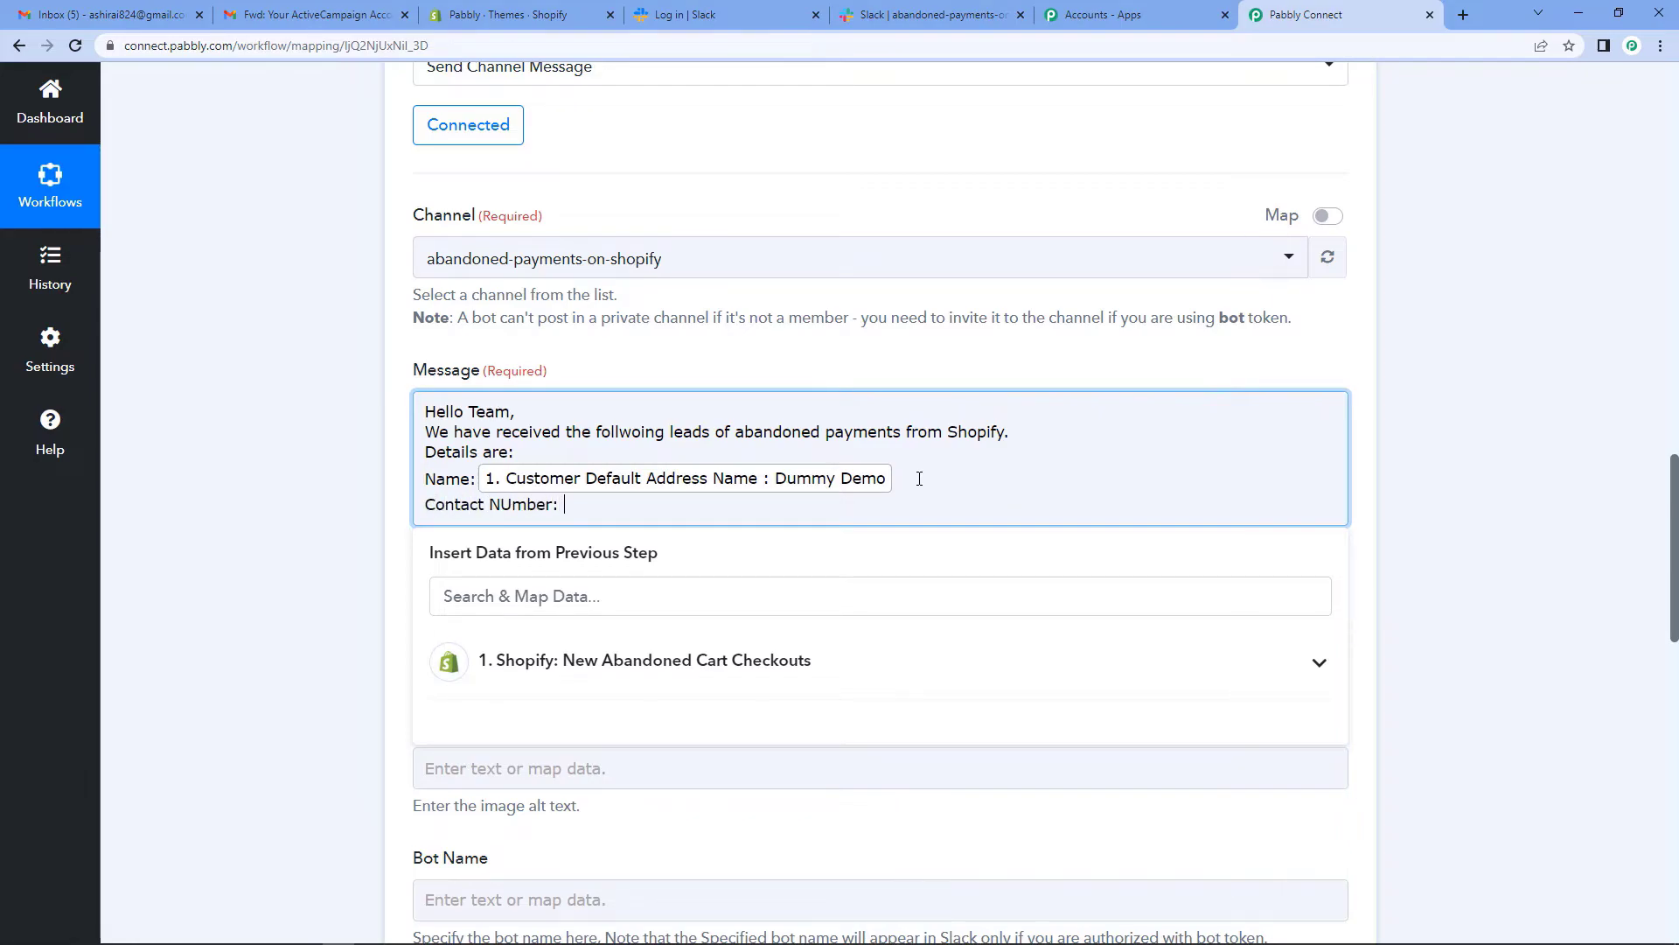
left_click(815, 677)
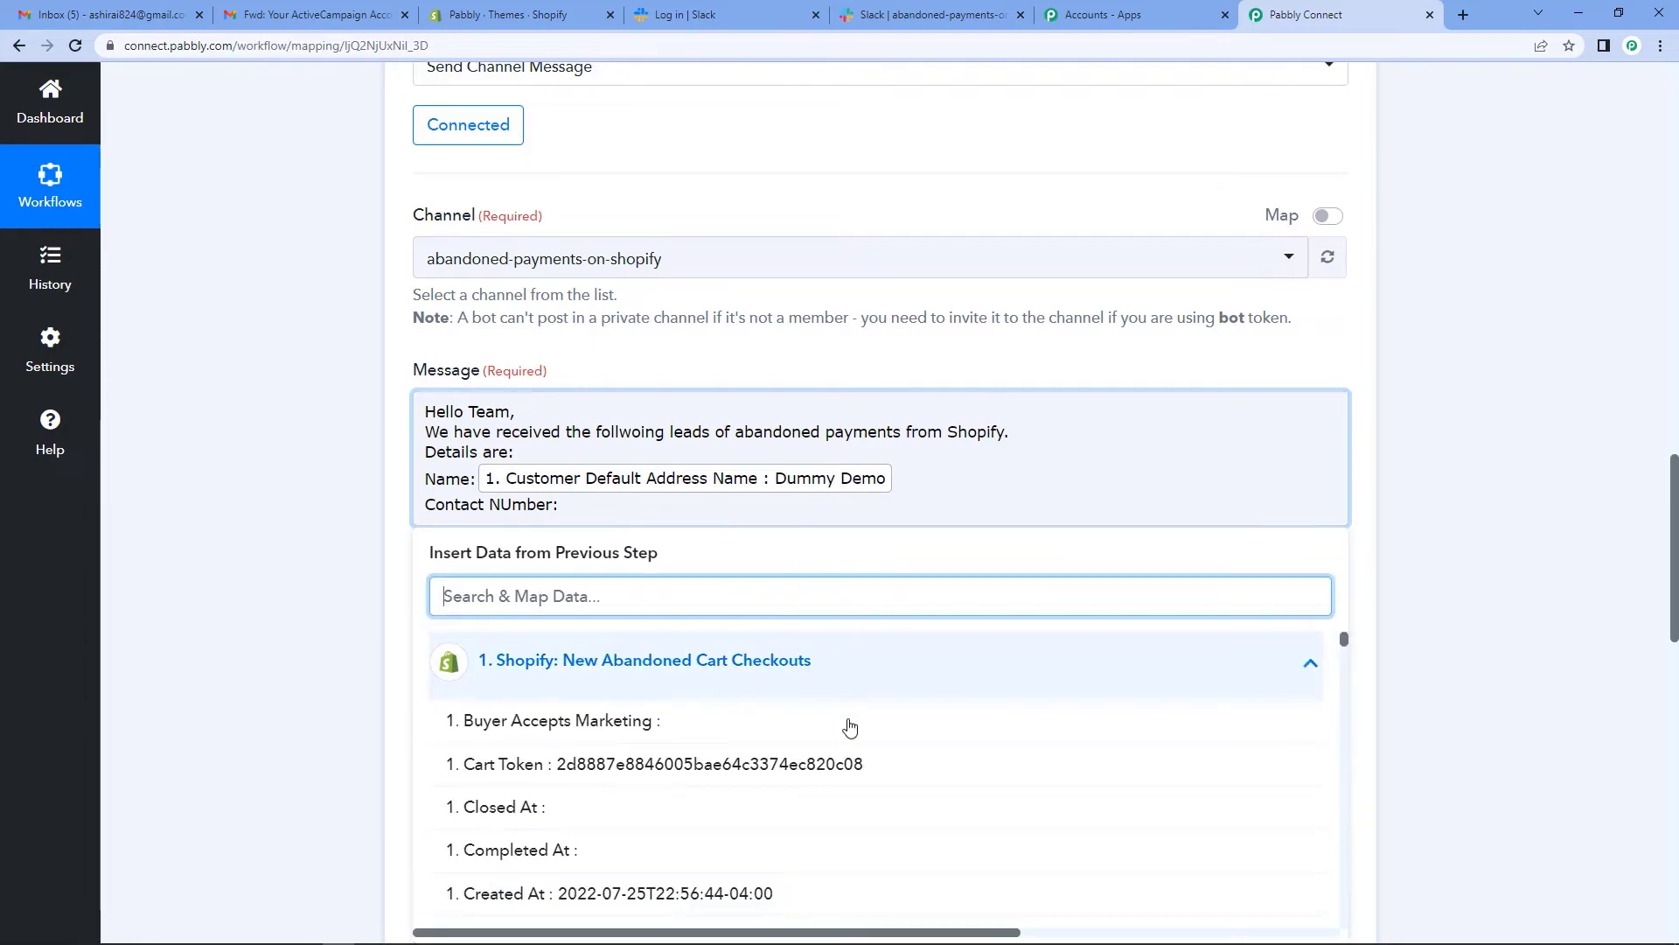
scroll(805, 817, "down", 5)
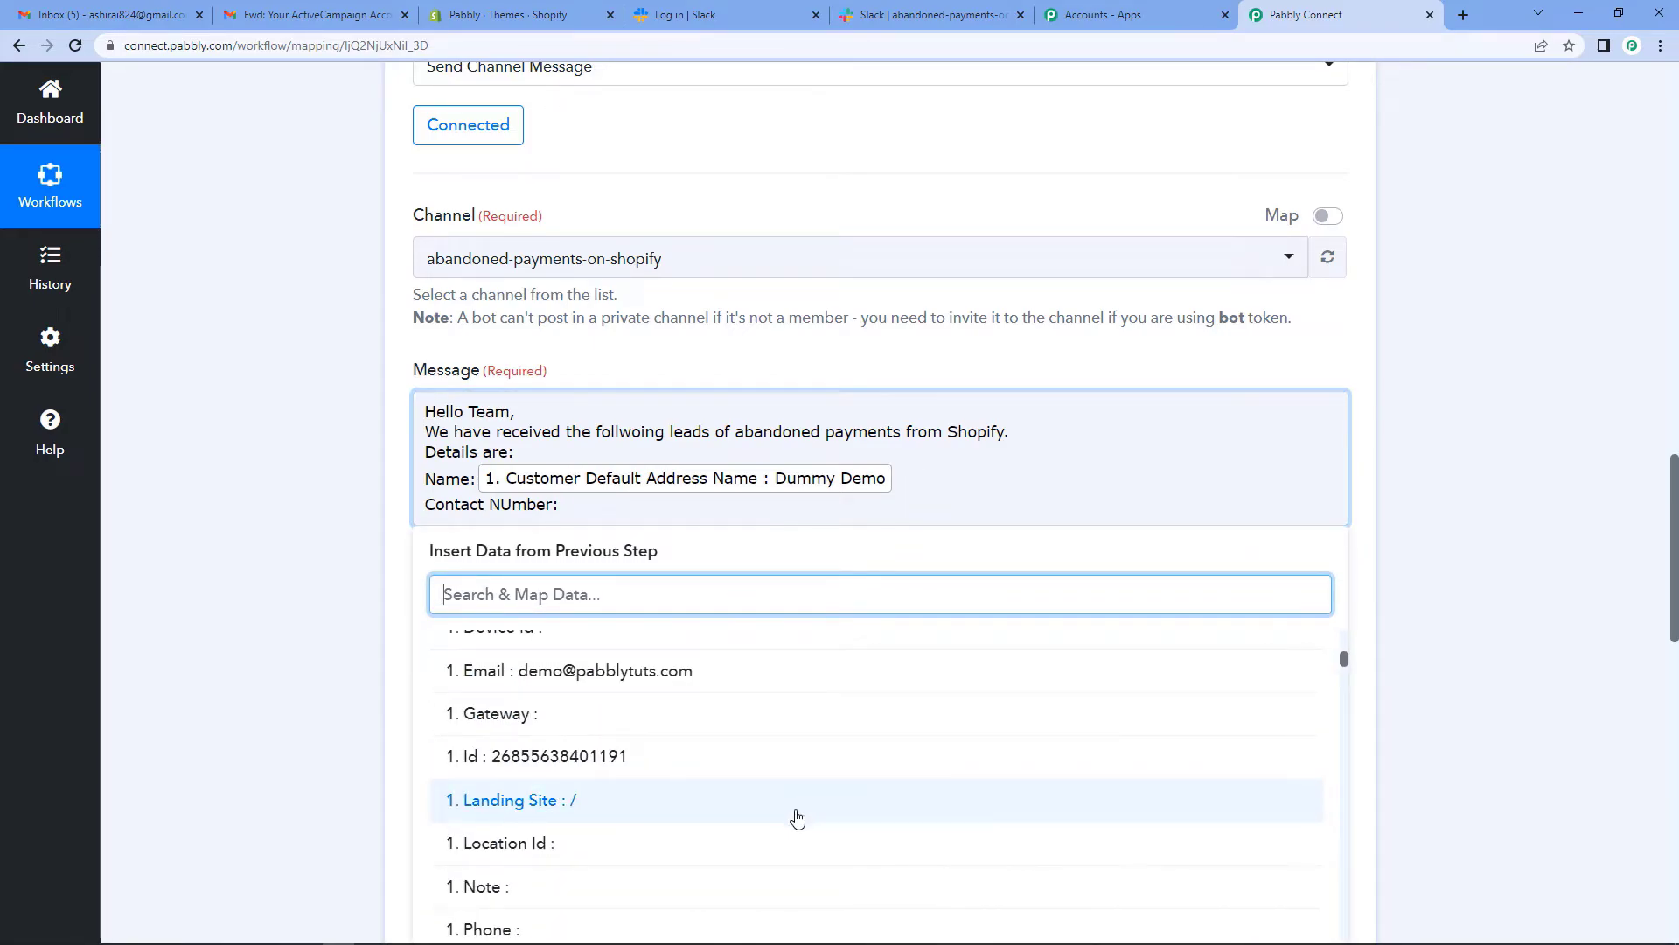
scroll(805, 817, "down", 5)
scroll(796, 840, "down", 5)
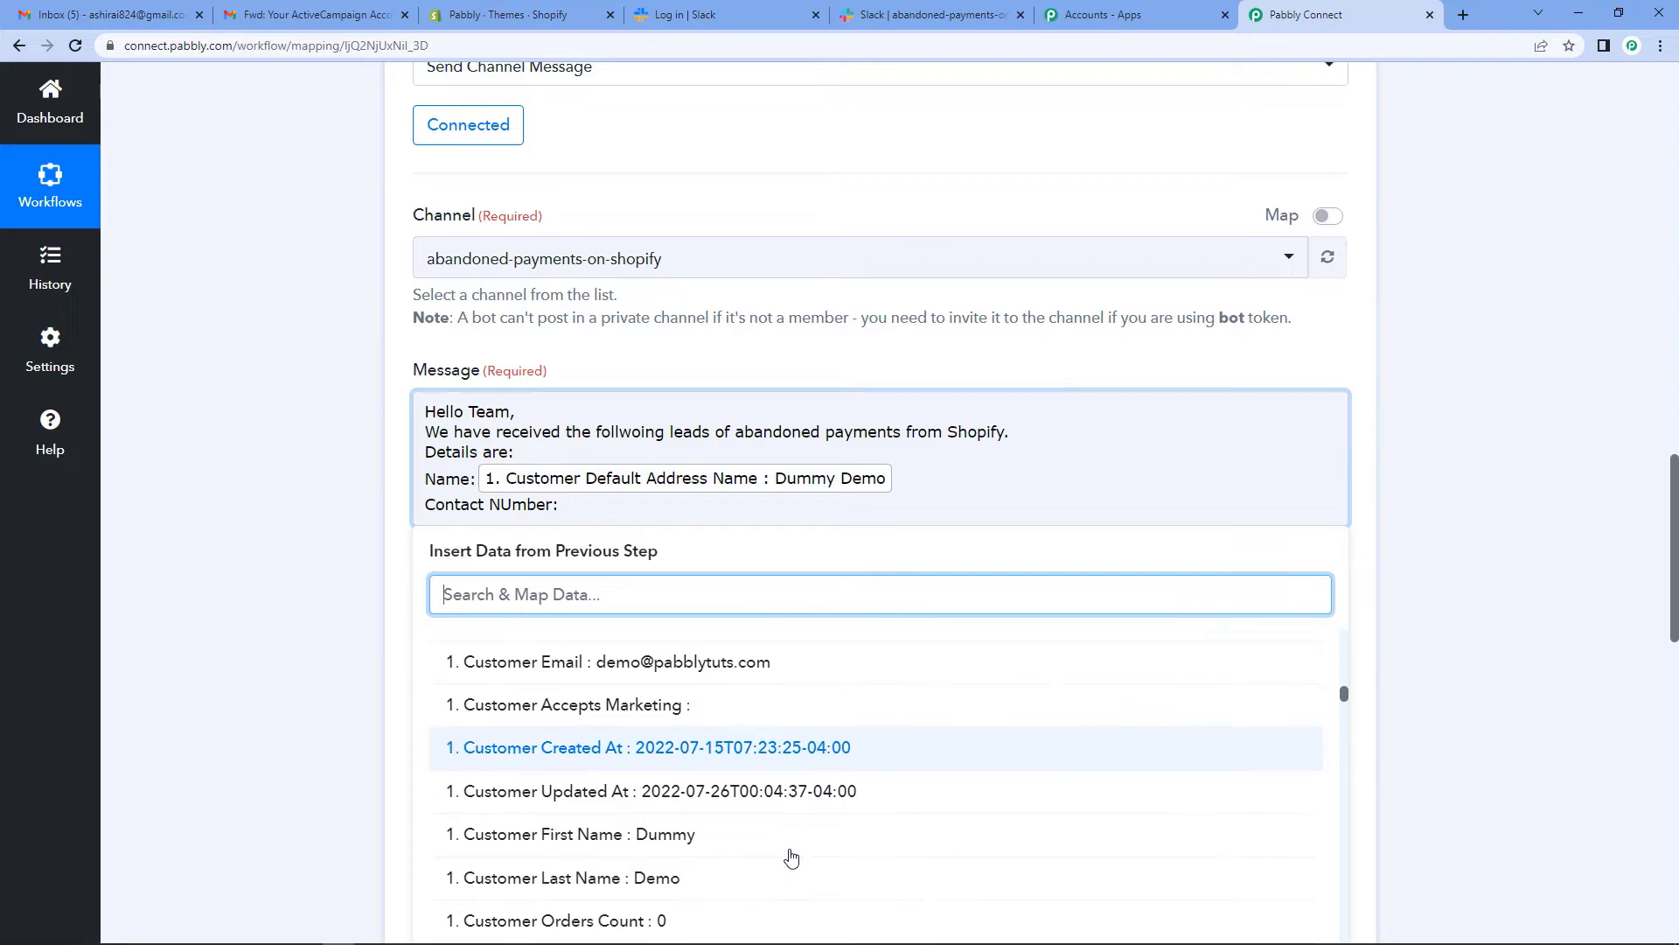
scroll(792, 857, "down", 5)
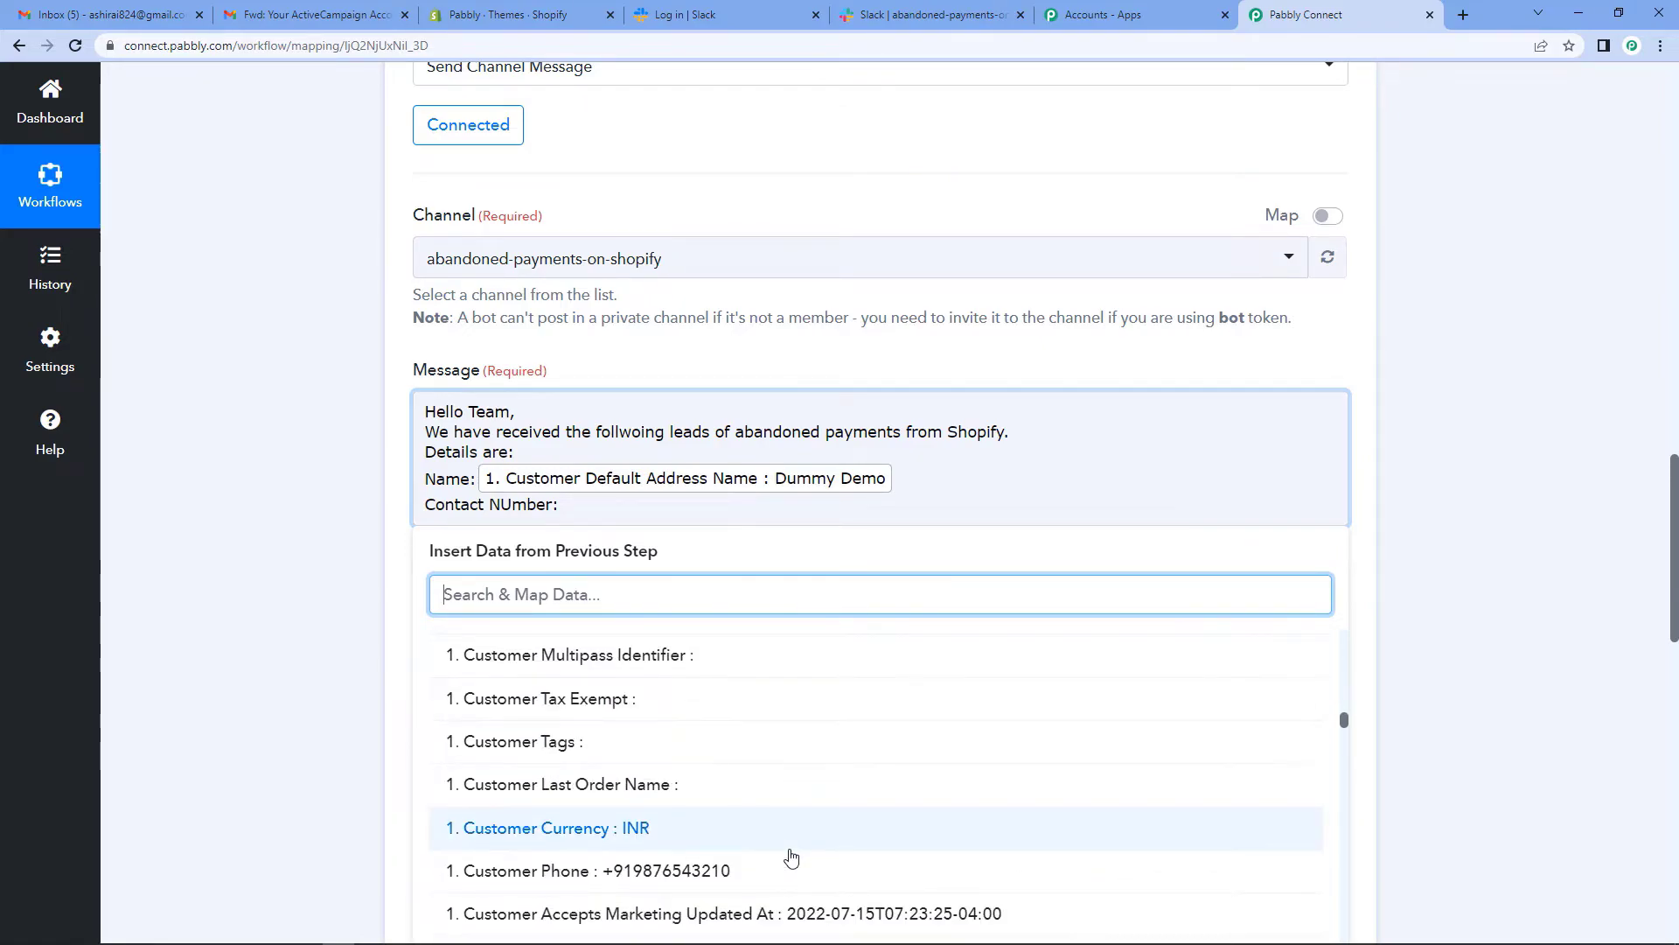
scroll(791, 857, "down", 2)
left_click(688, 697)
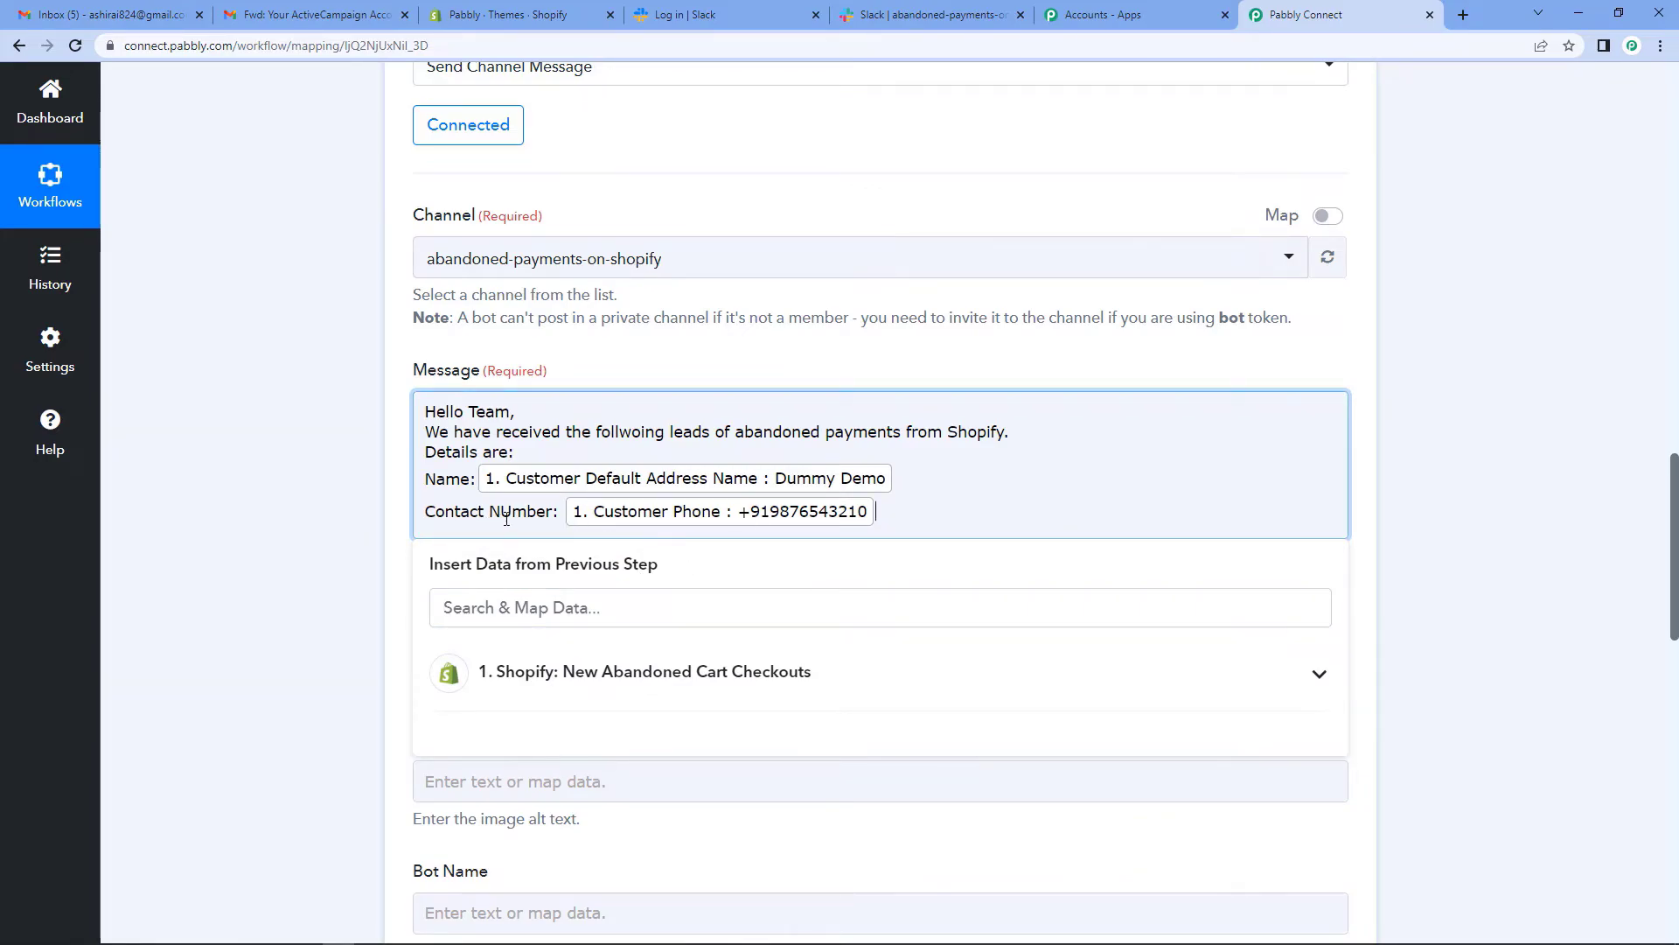
left_click(502, 512)
key("BackSpace")
type("u")
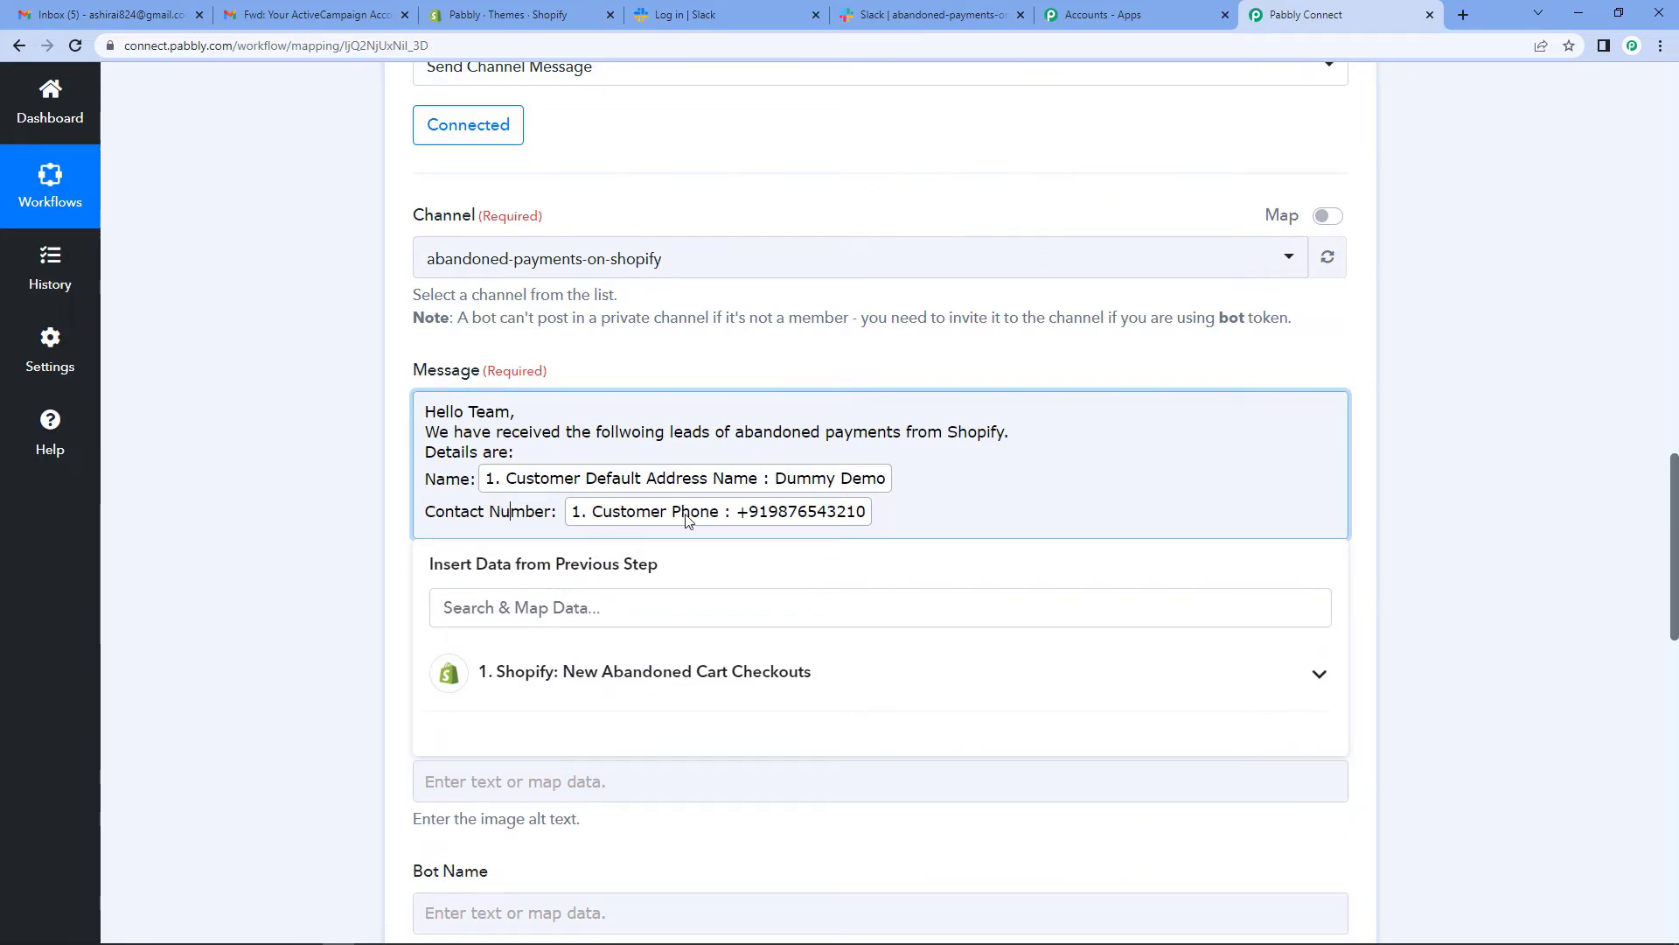
- Add an 'Email:' line mapped to Customer Email
key("Return")
type("Email:")
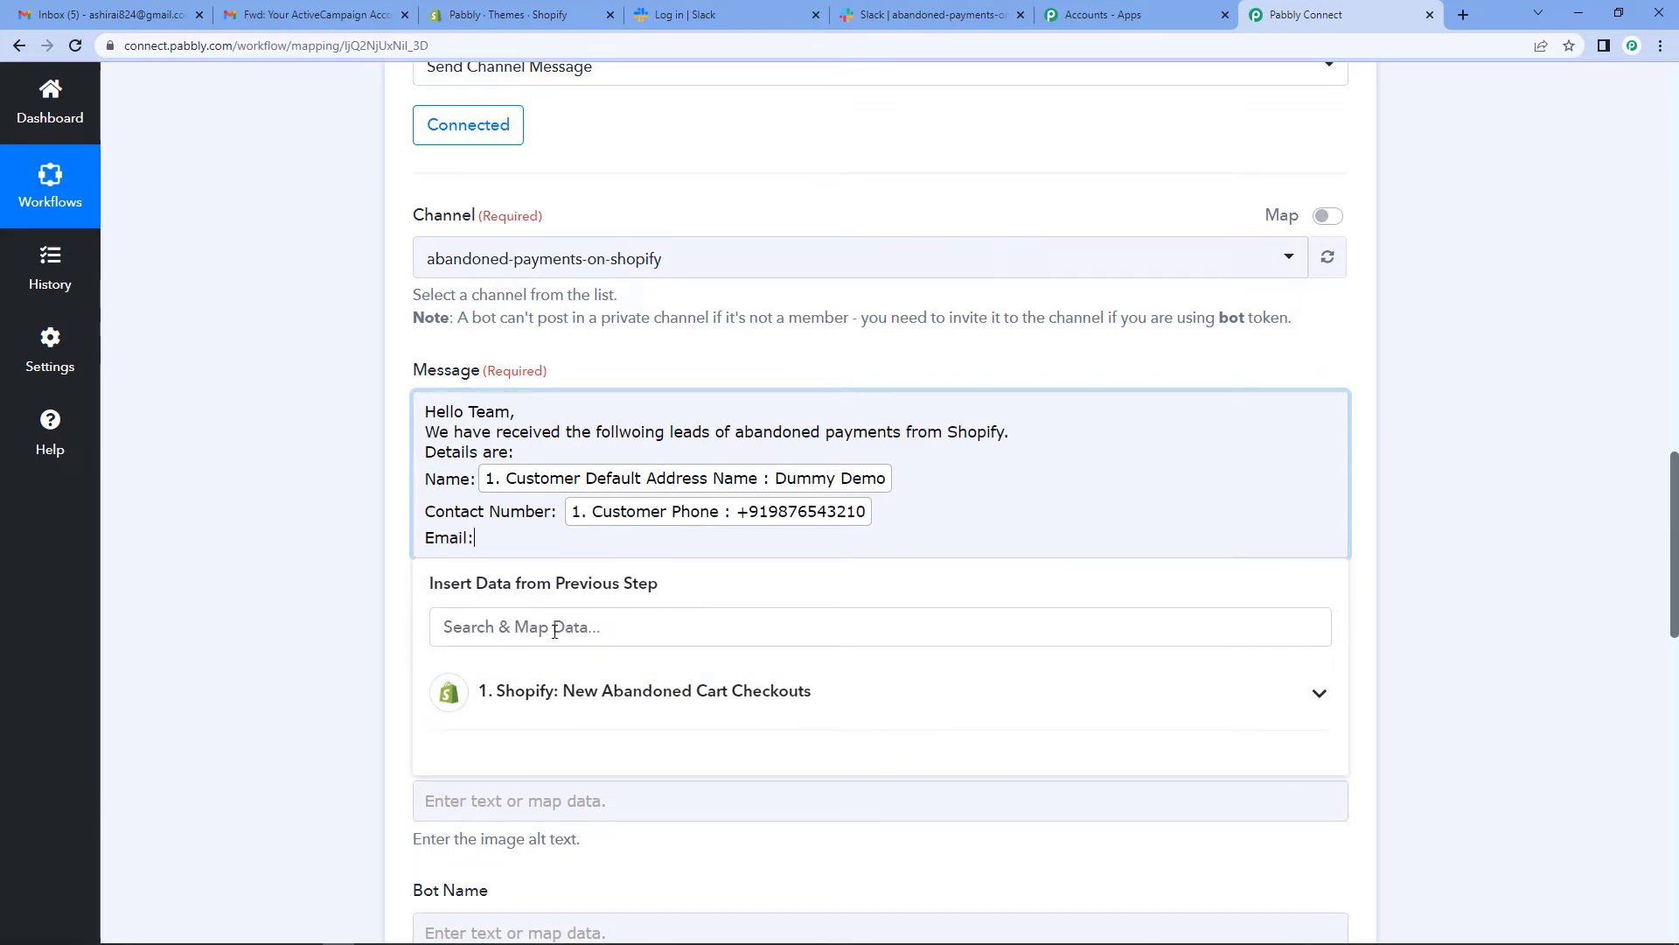
left_click(600, 691)
scroll(696, 847, "down", 5)
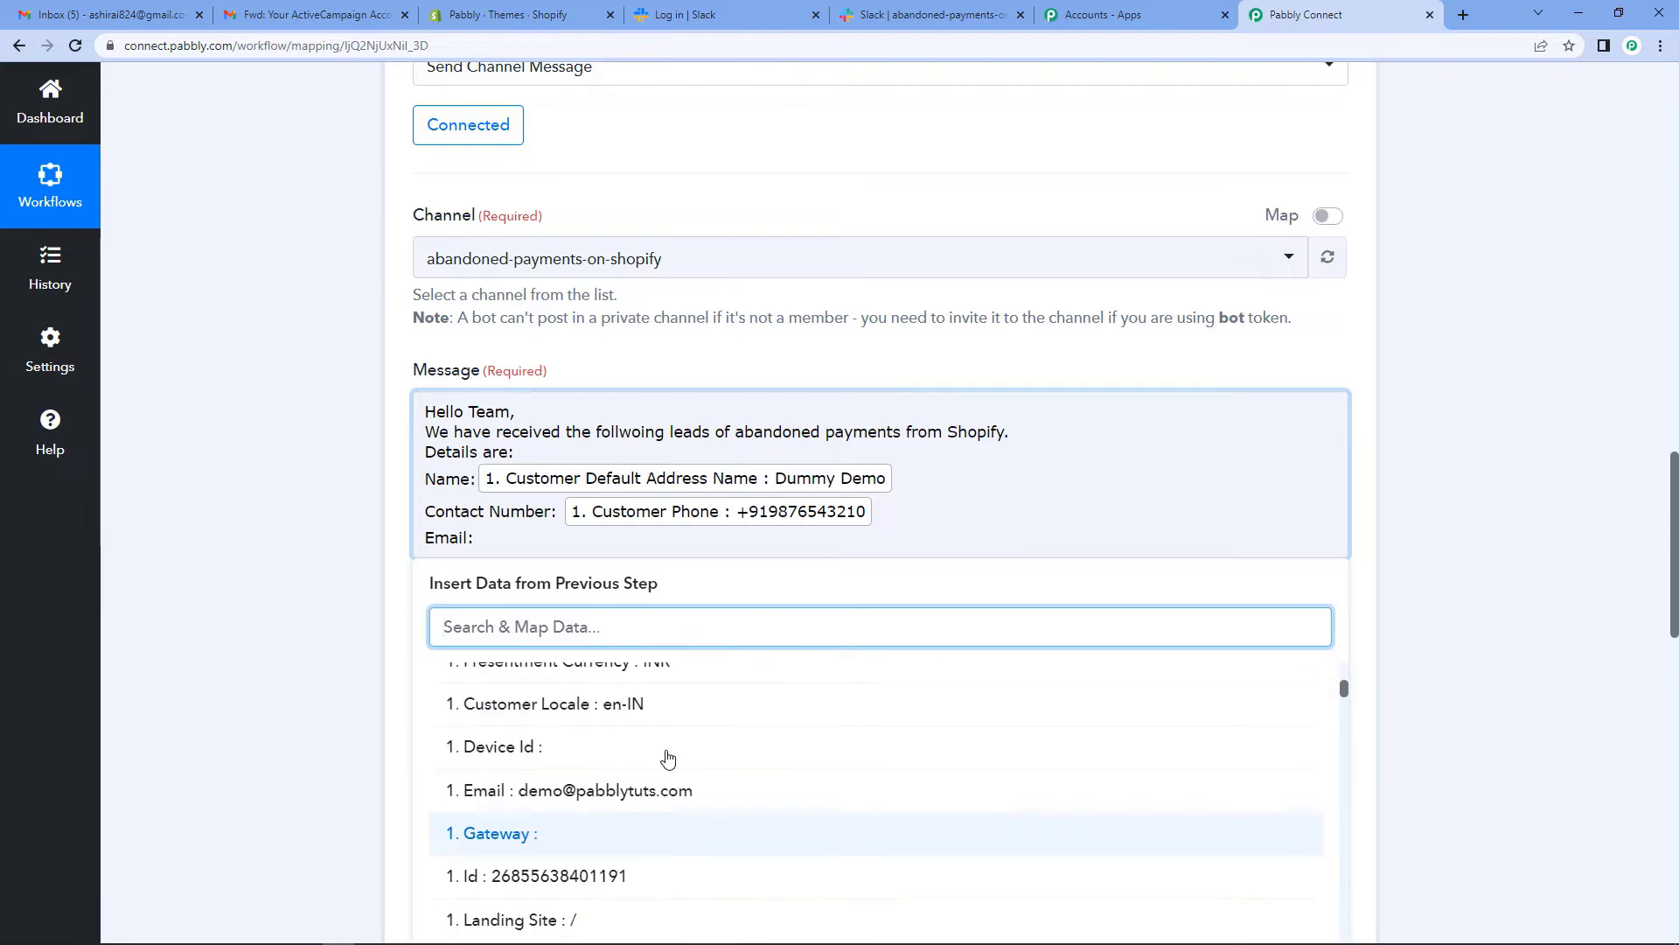
type("email")
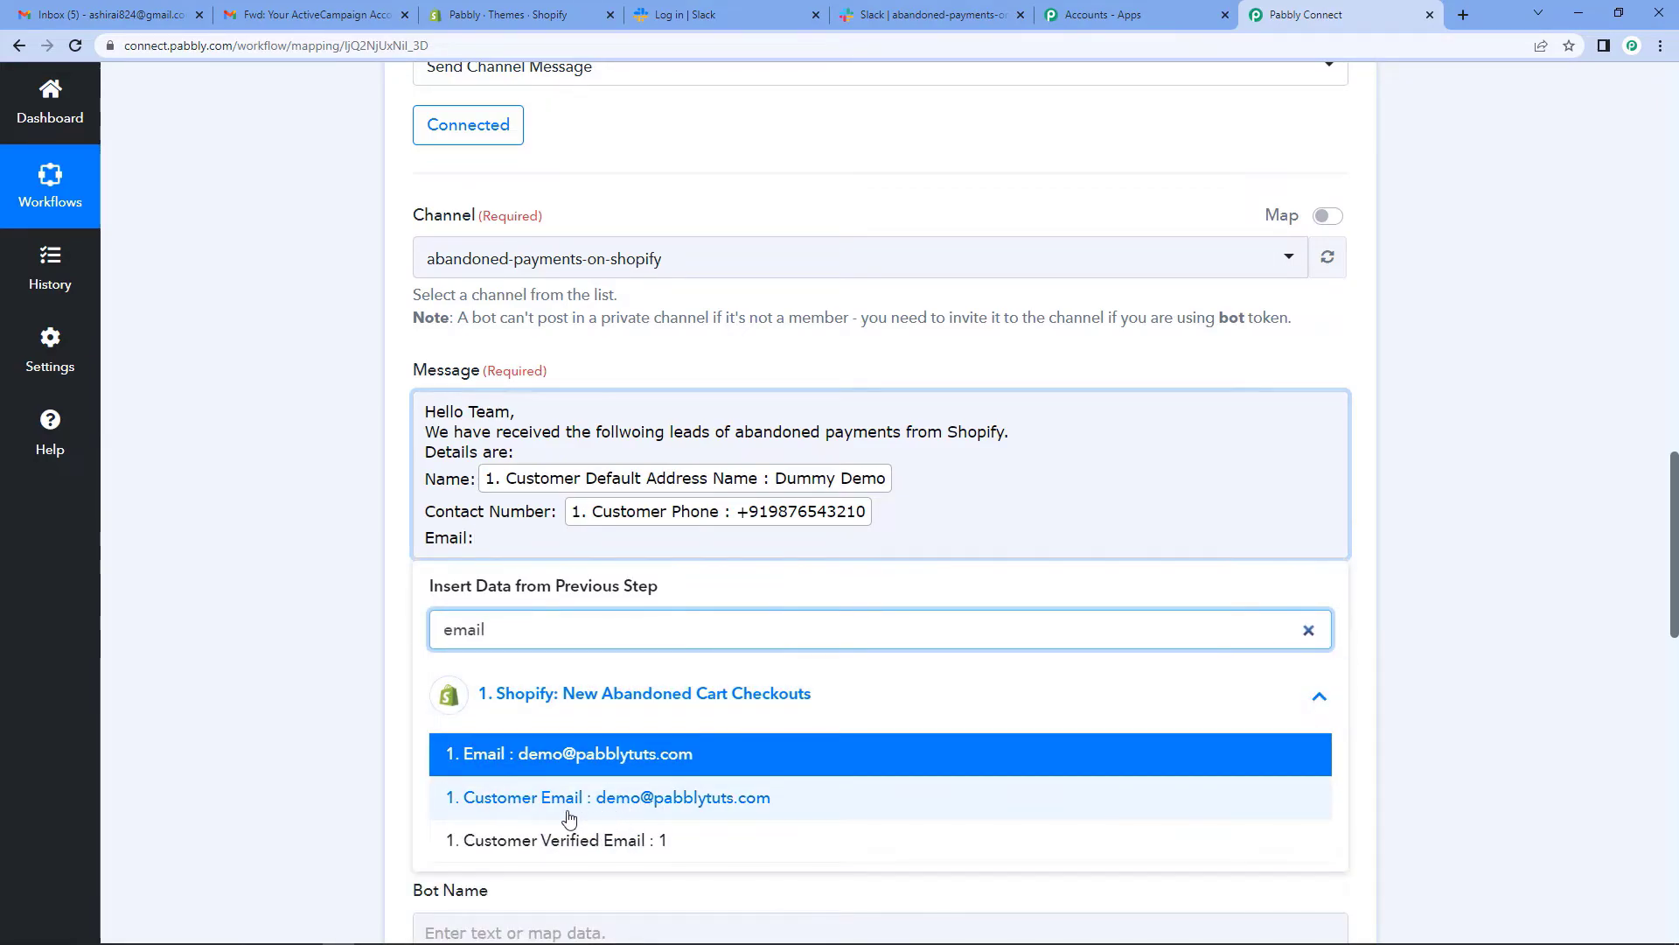
left_click(600, 801)
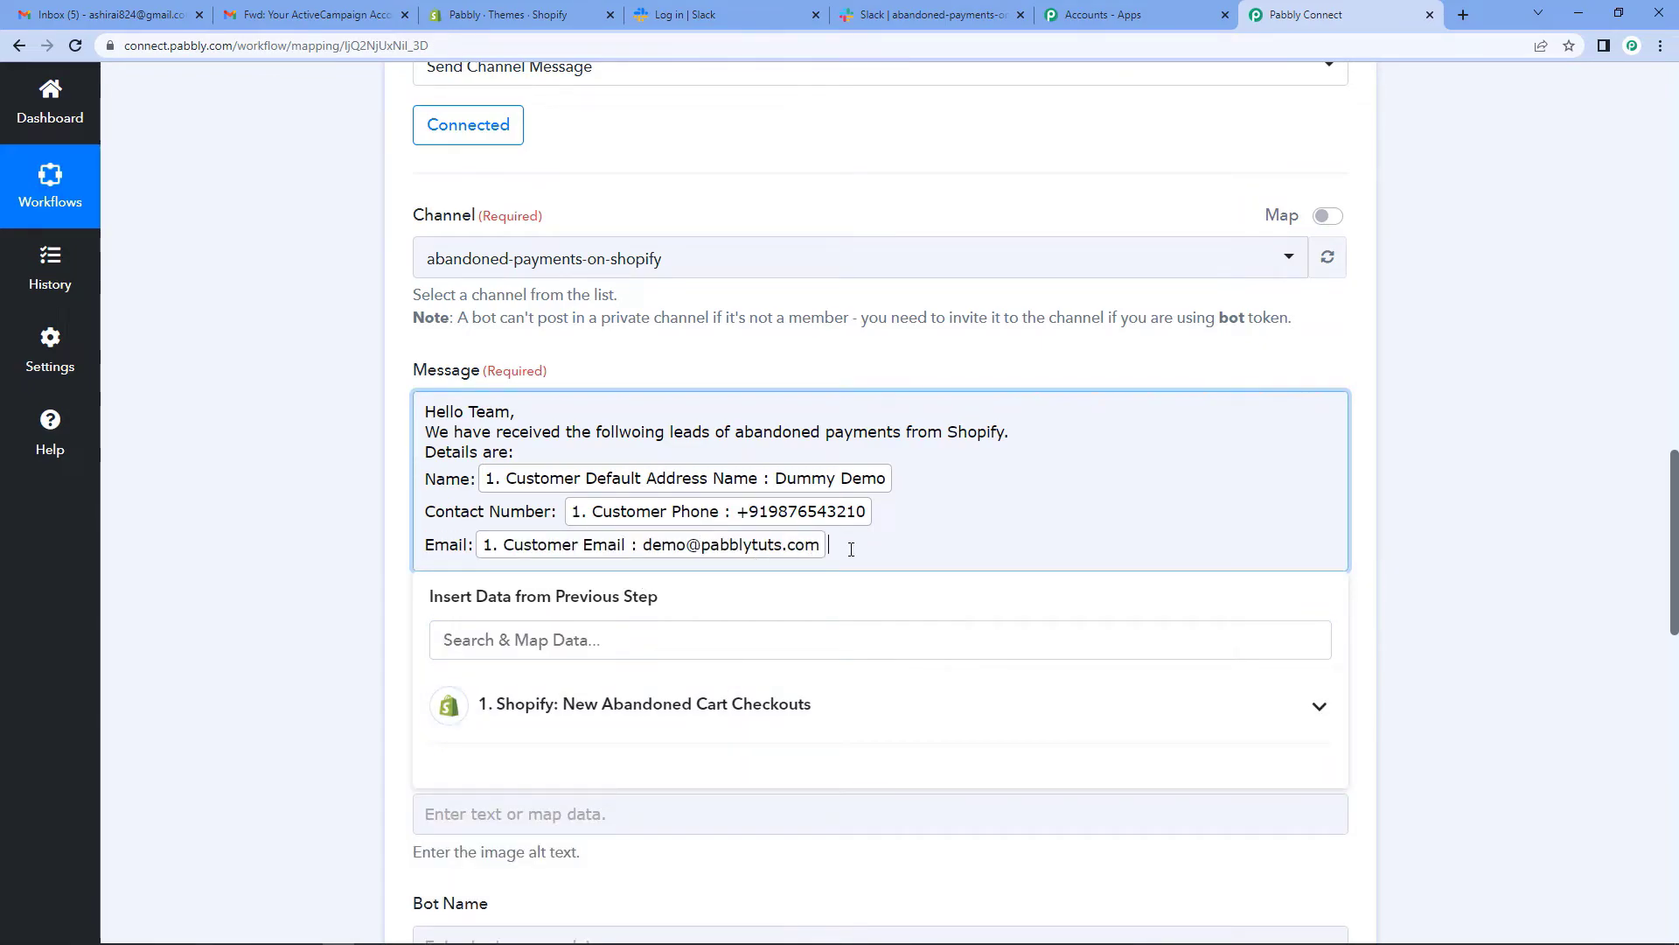
- Close the message with 'All the best for the day.' and 'Happy Hunting!'
key("Return")
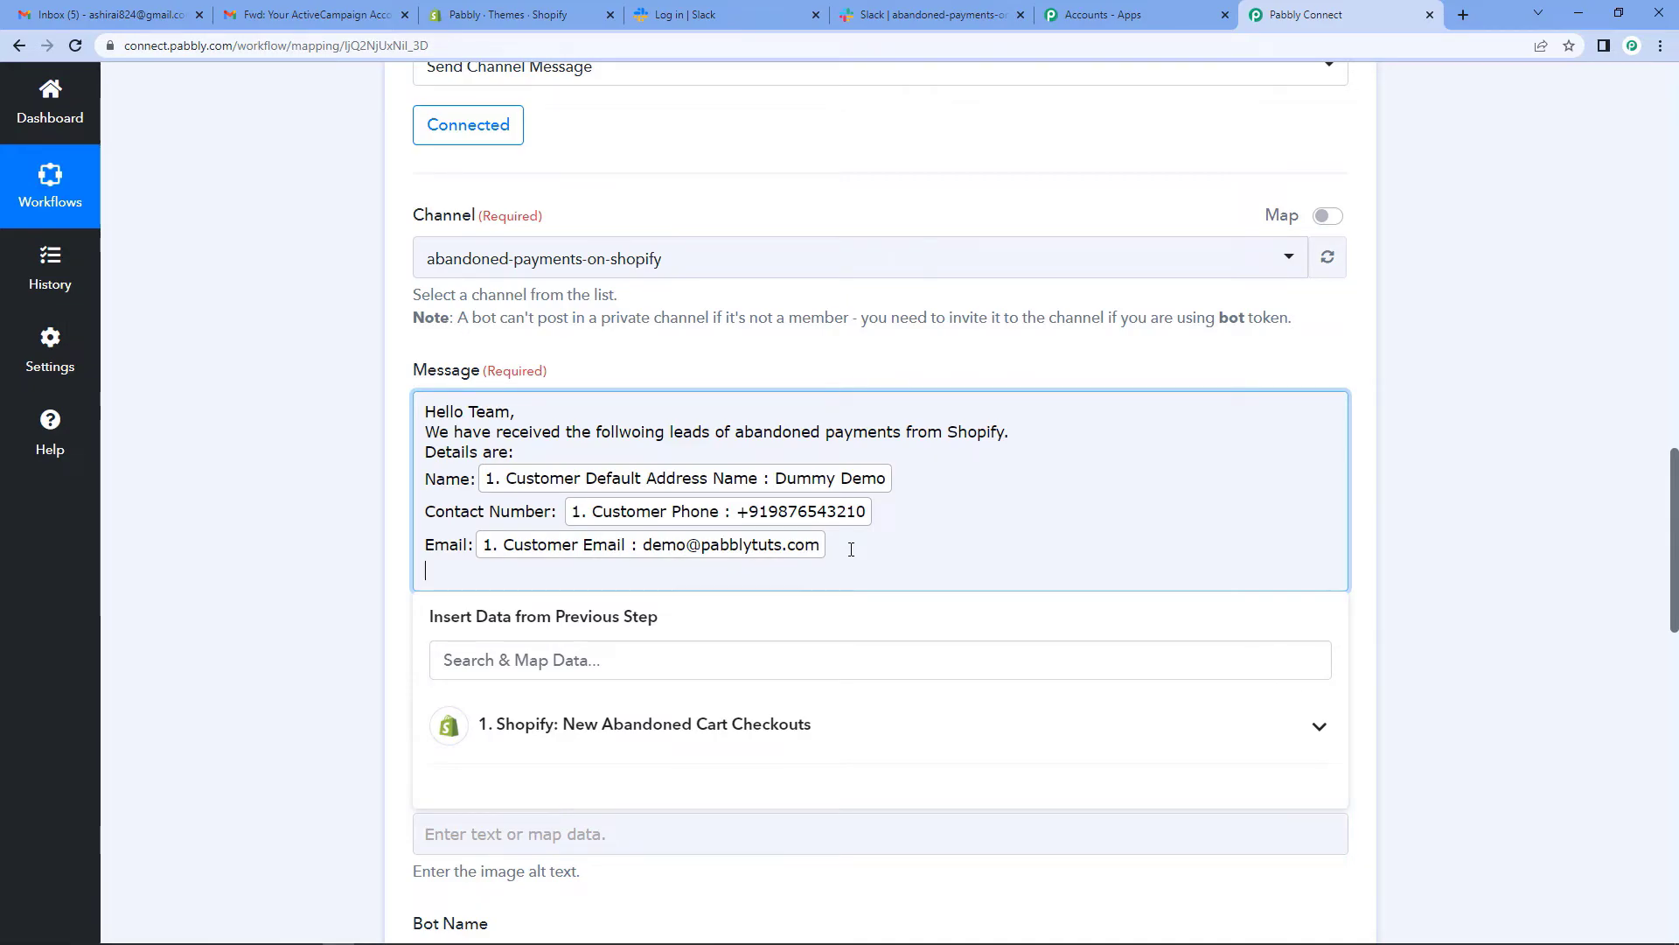
key("Return")
type("All the best for the day.")
key("Return")
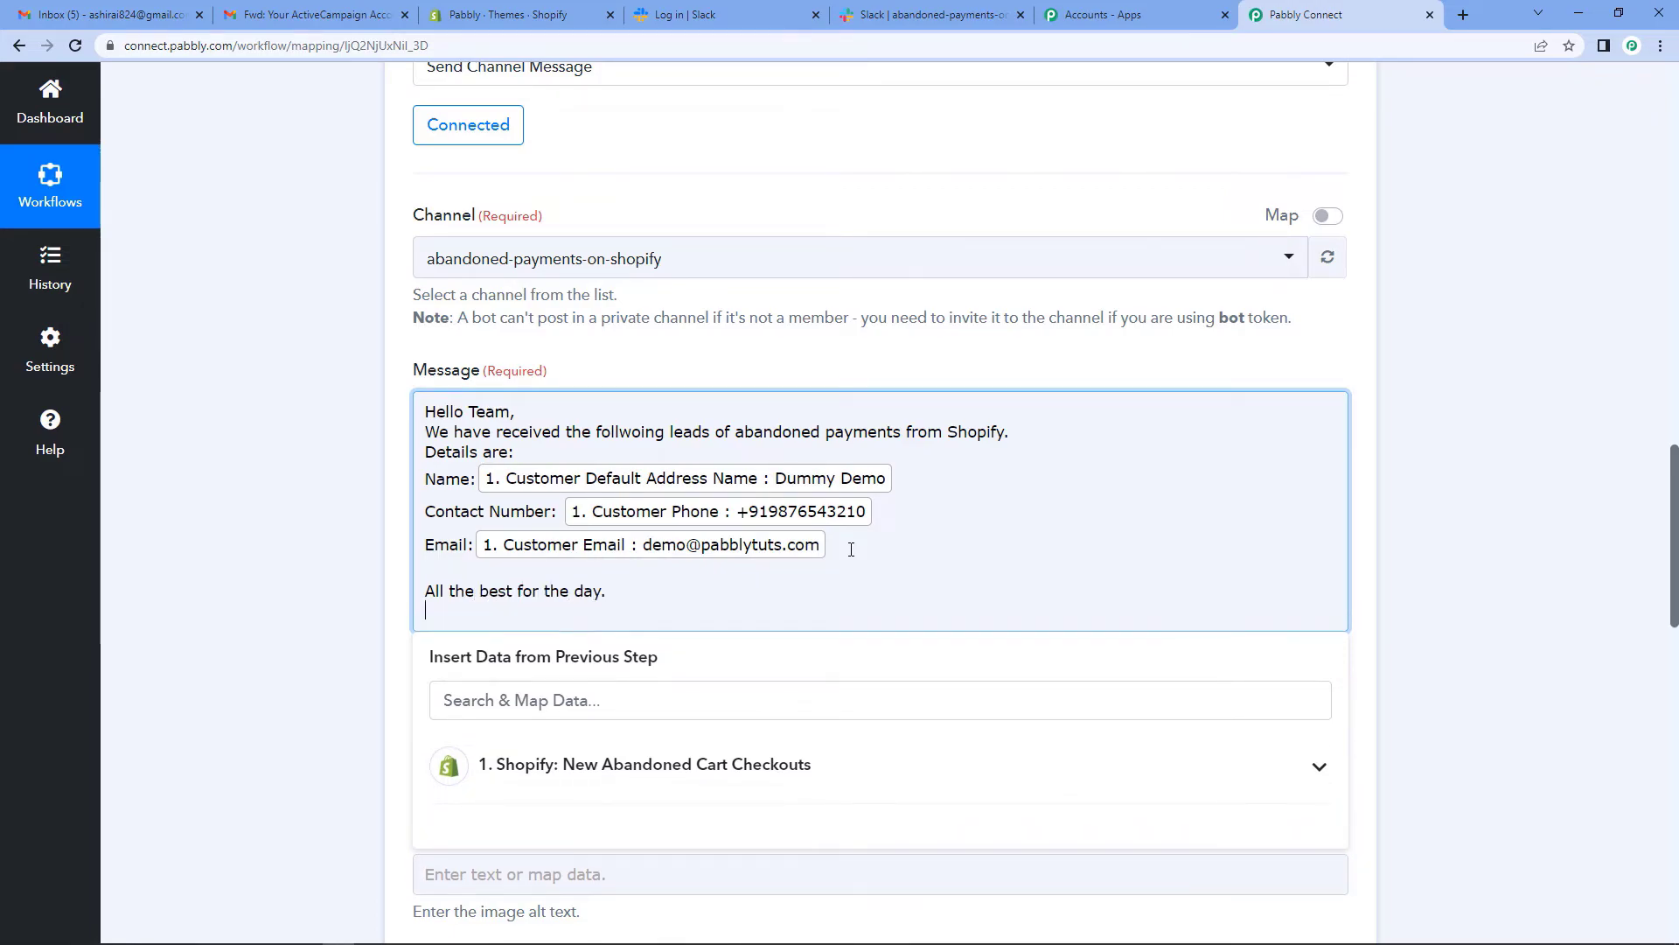
type("Happy Hunting!")
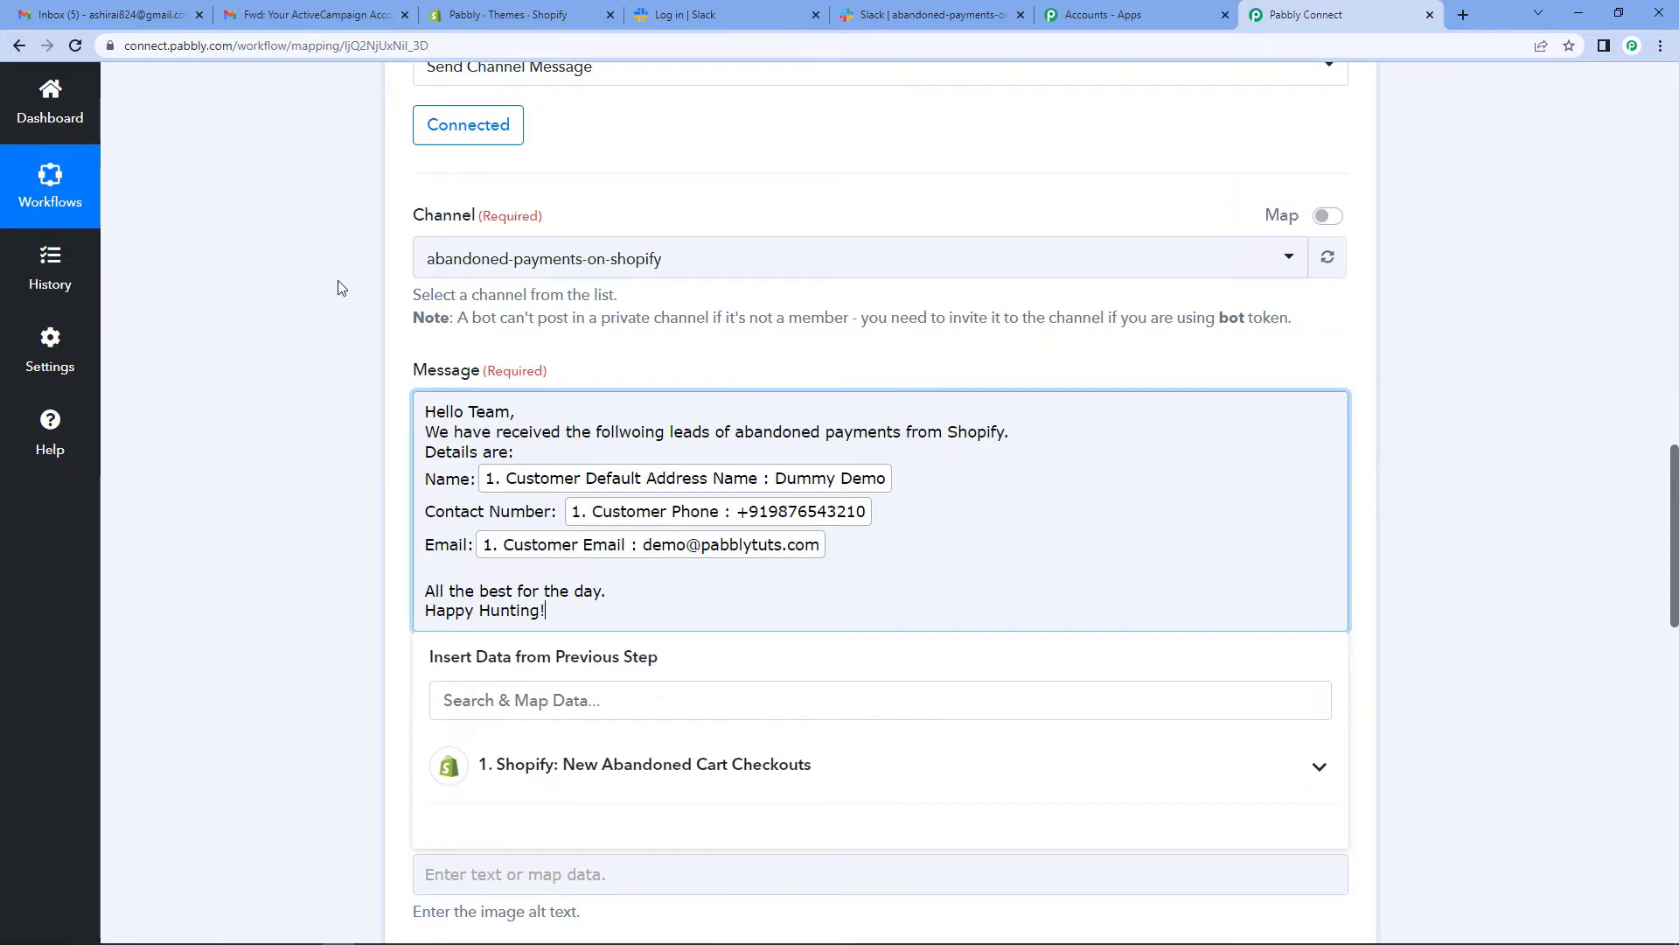
left_click(268, 292)
- Send a Slack test request and review the Ok 1 response with the 'Hello Team,' message
scroll(647, 542, "down", 2)
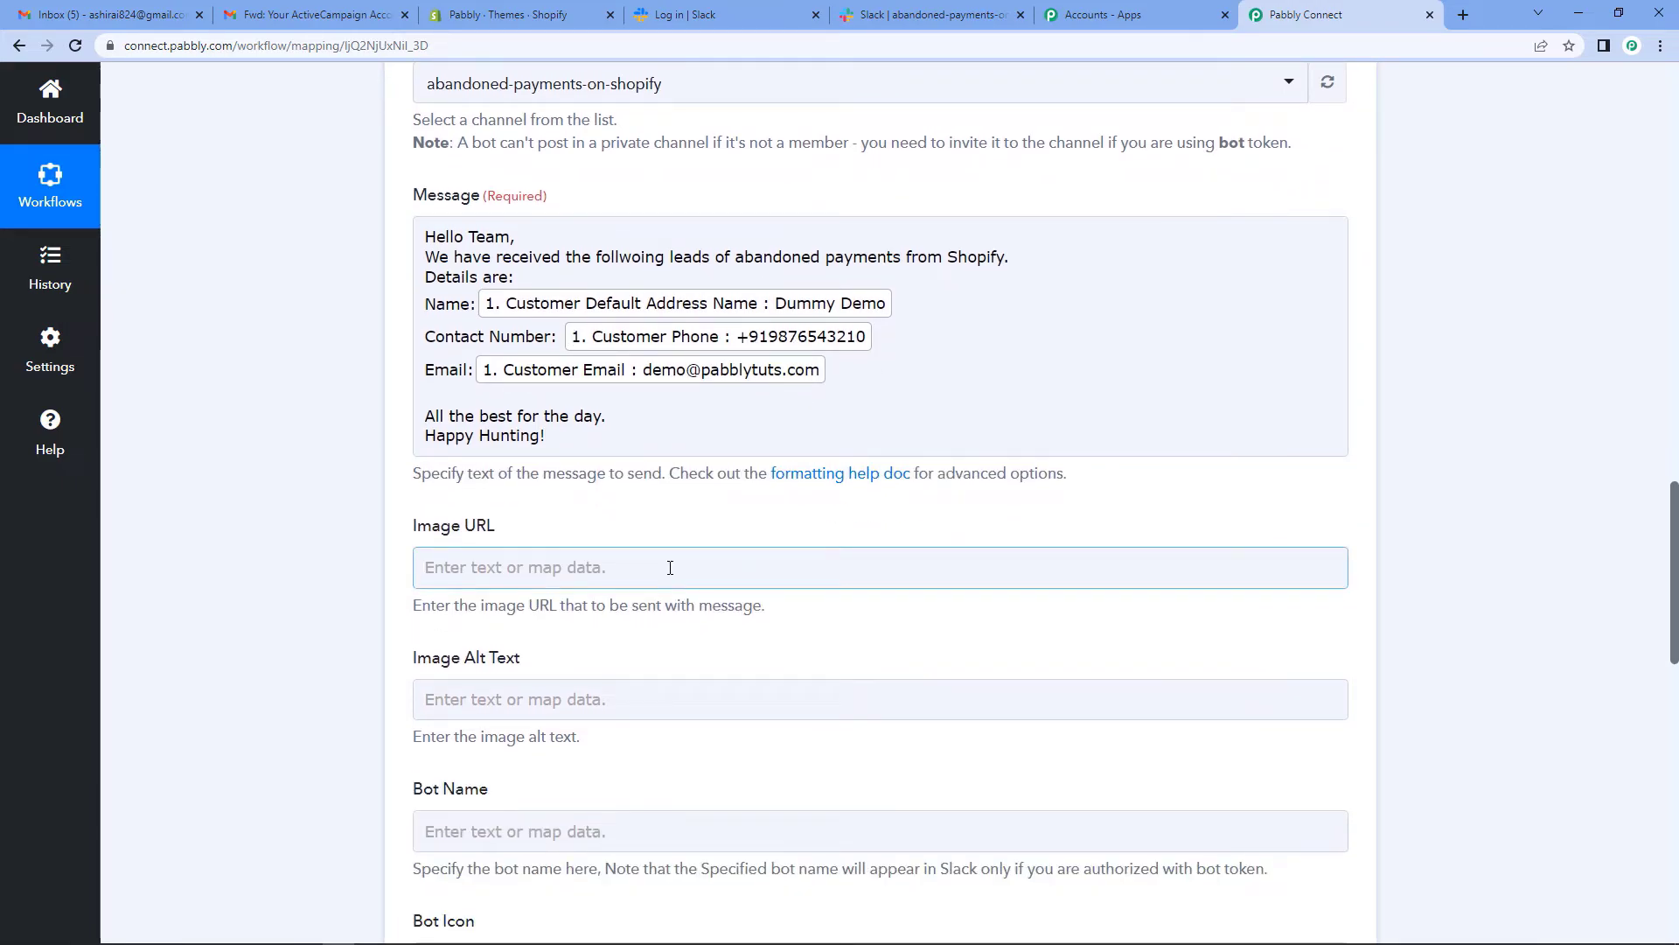
scroll(670, 577, "down", 3)
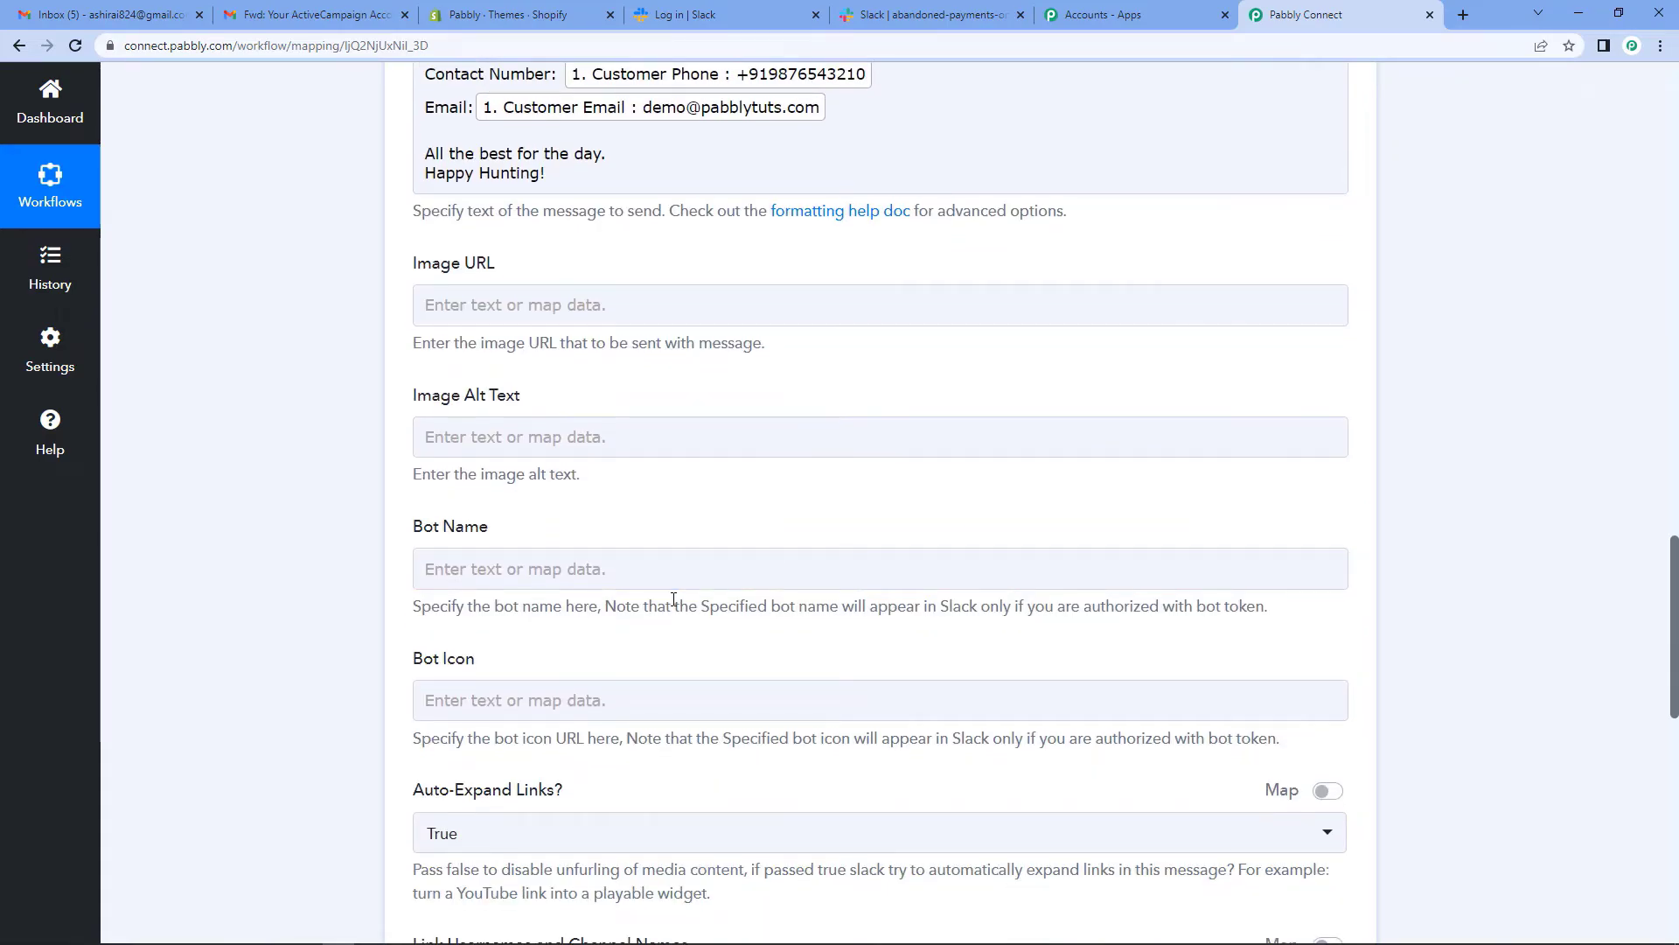
scroll(673, 599, "down", 7)
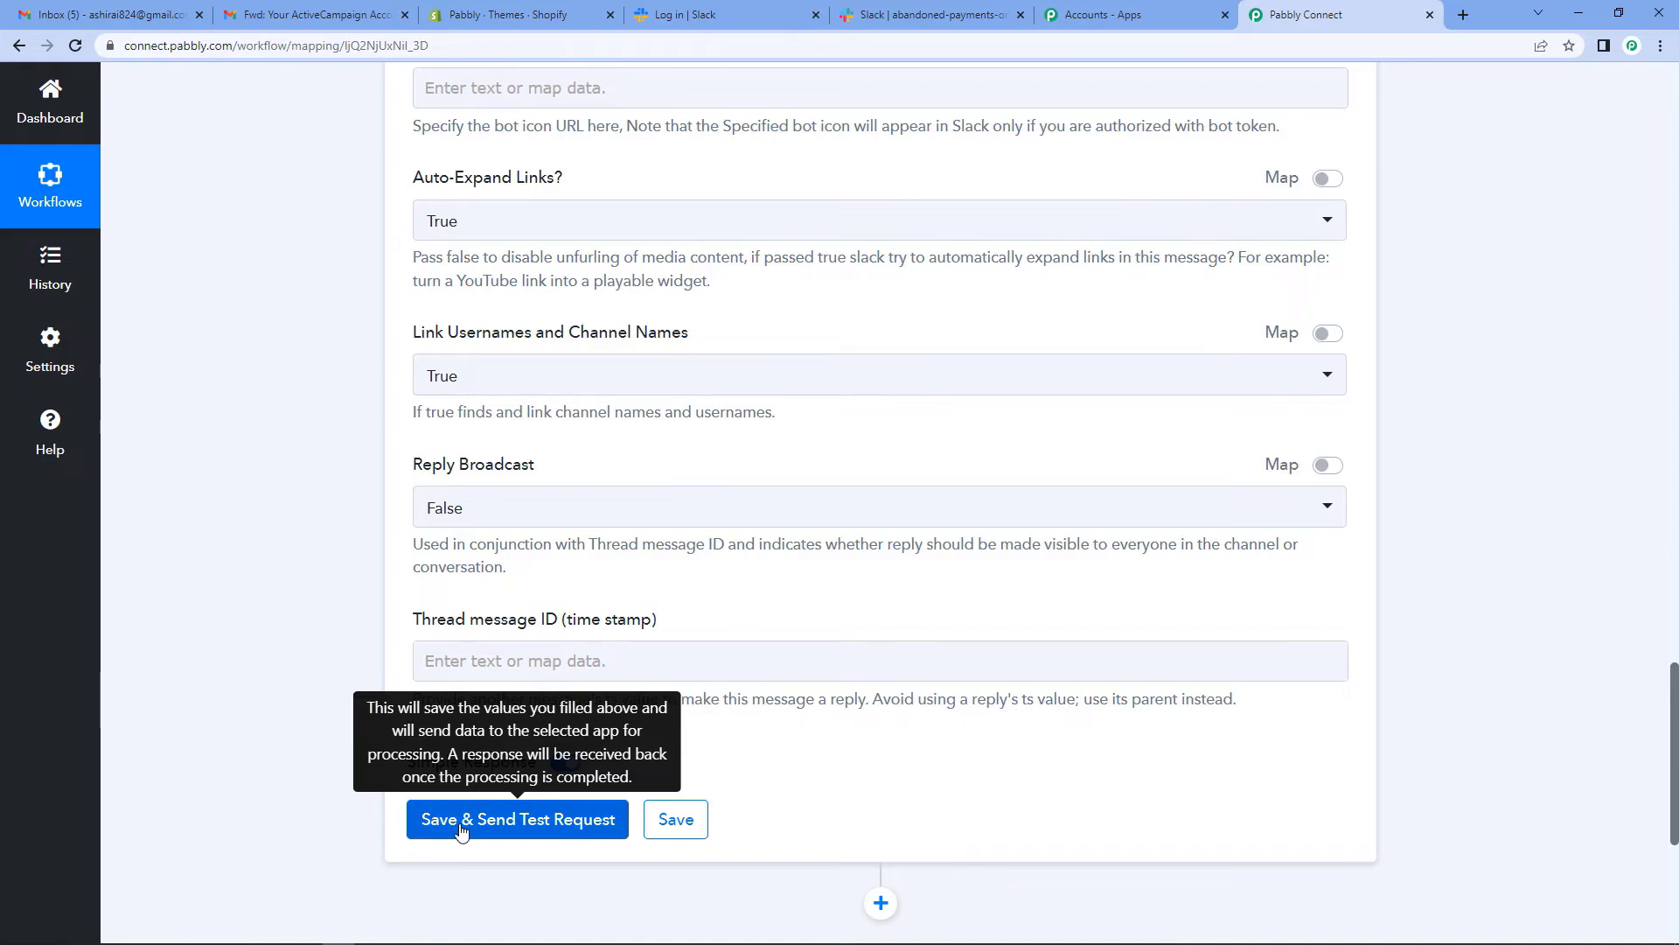
left_click(526, 832)
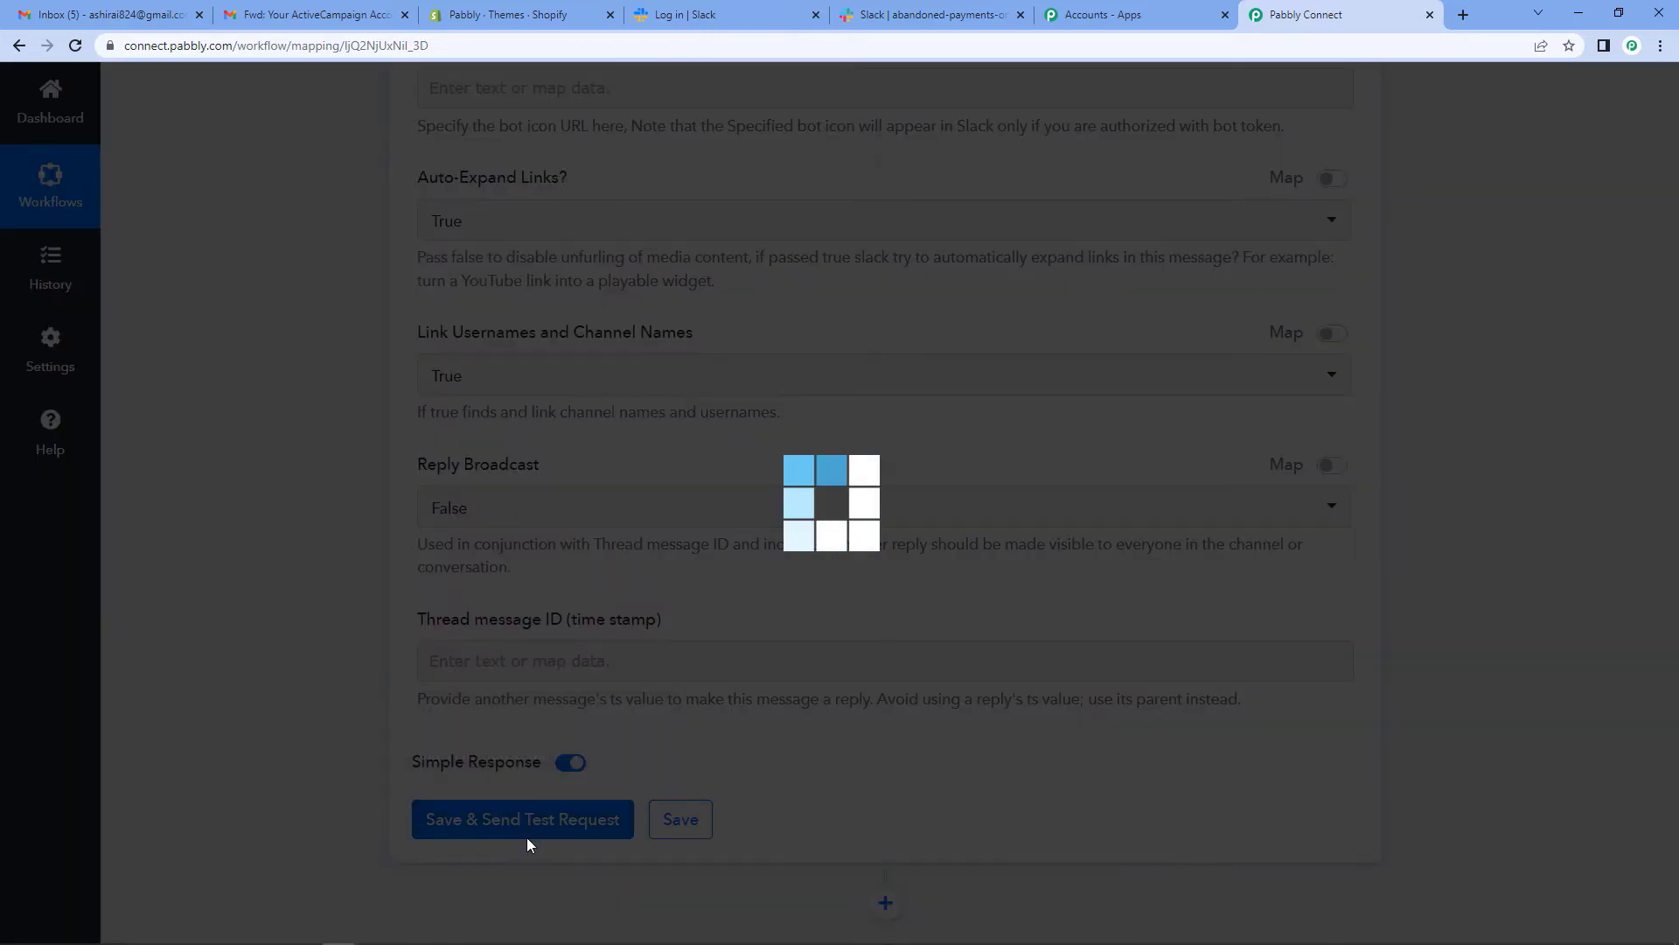
scroll(783, 757, "down", 2)
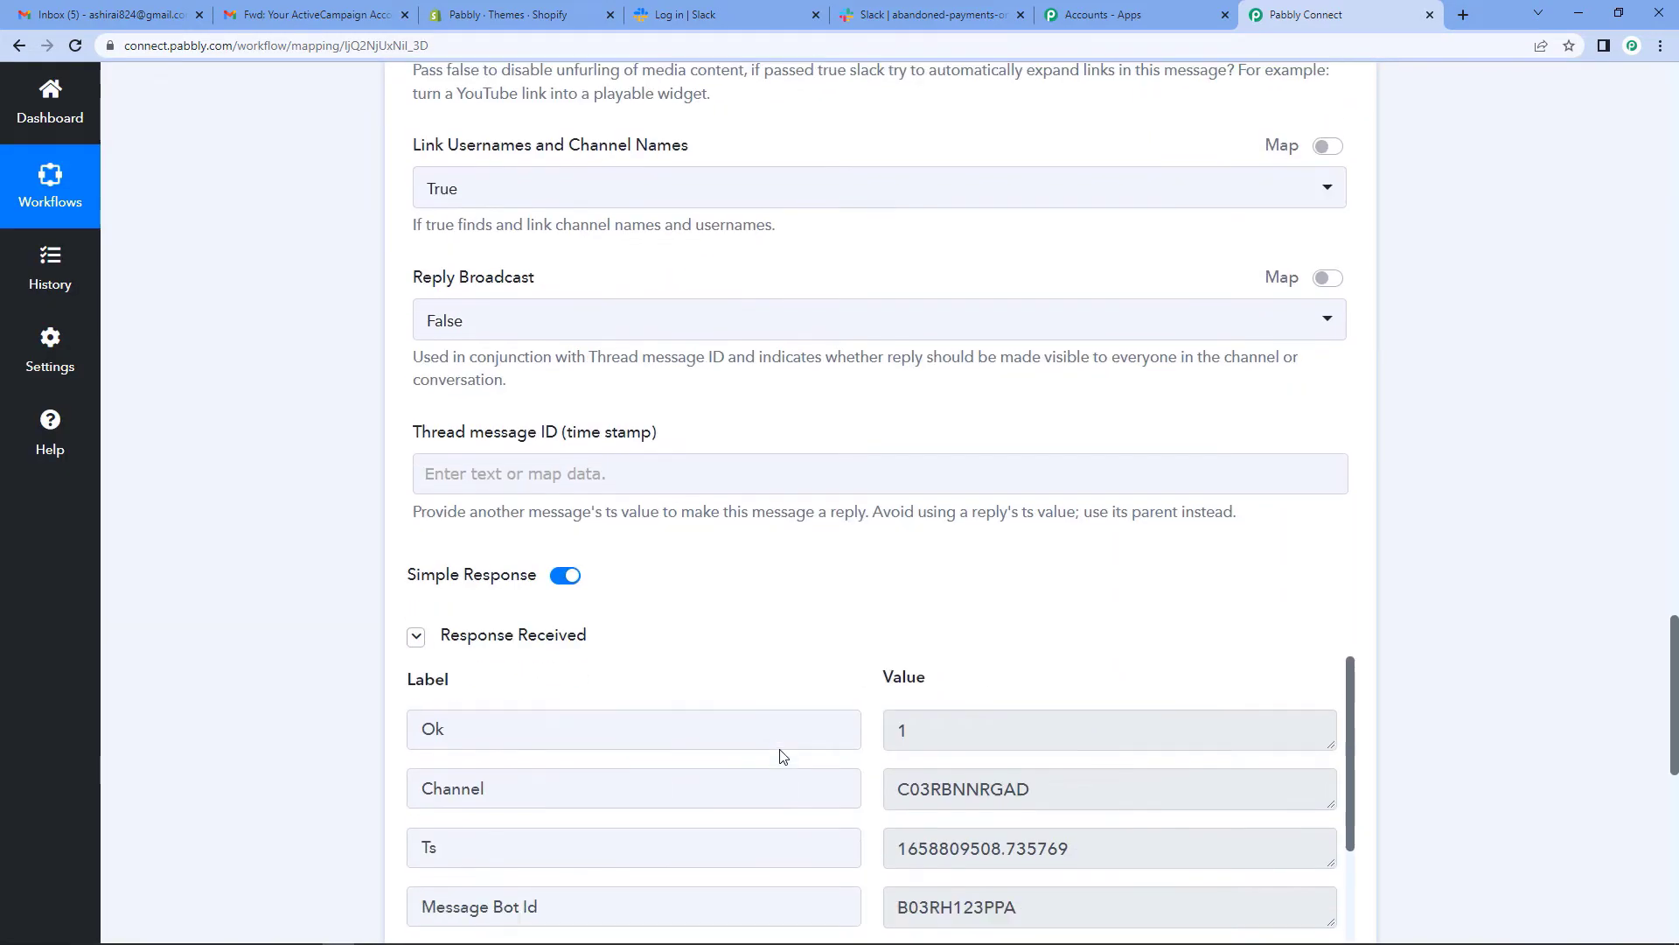
scroll(783, 756, "down", 2)
scroll(1049, 420, "down", 4)
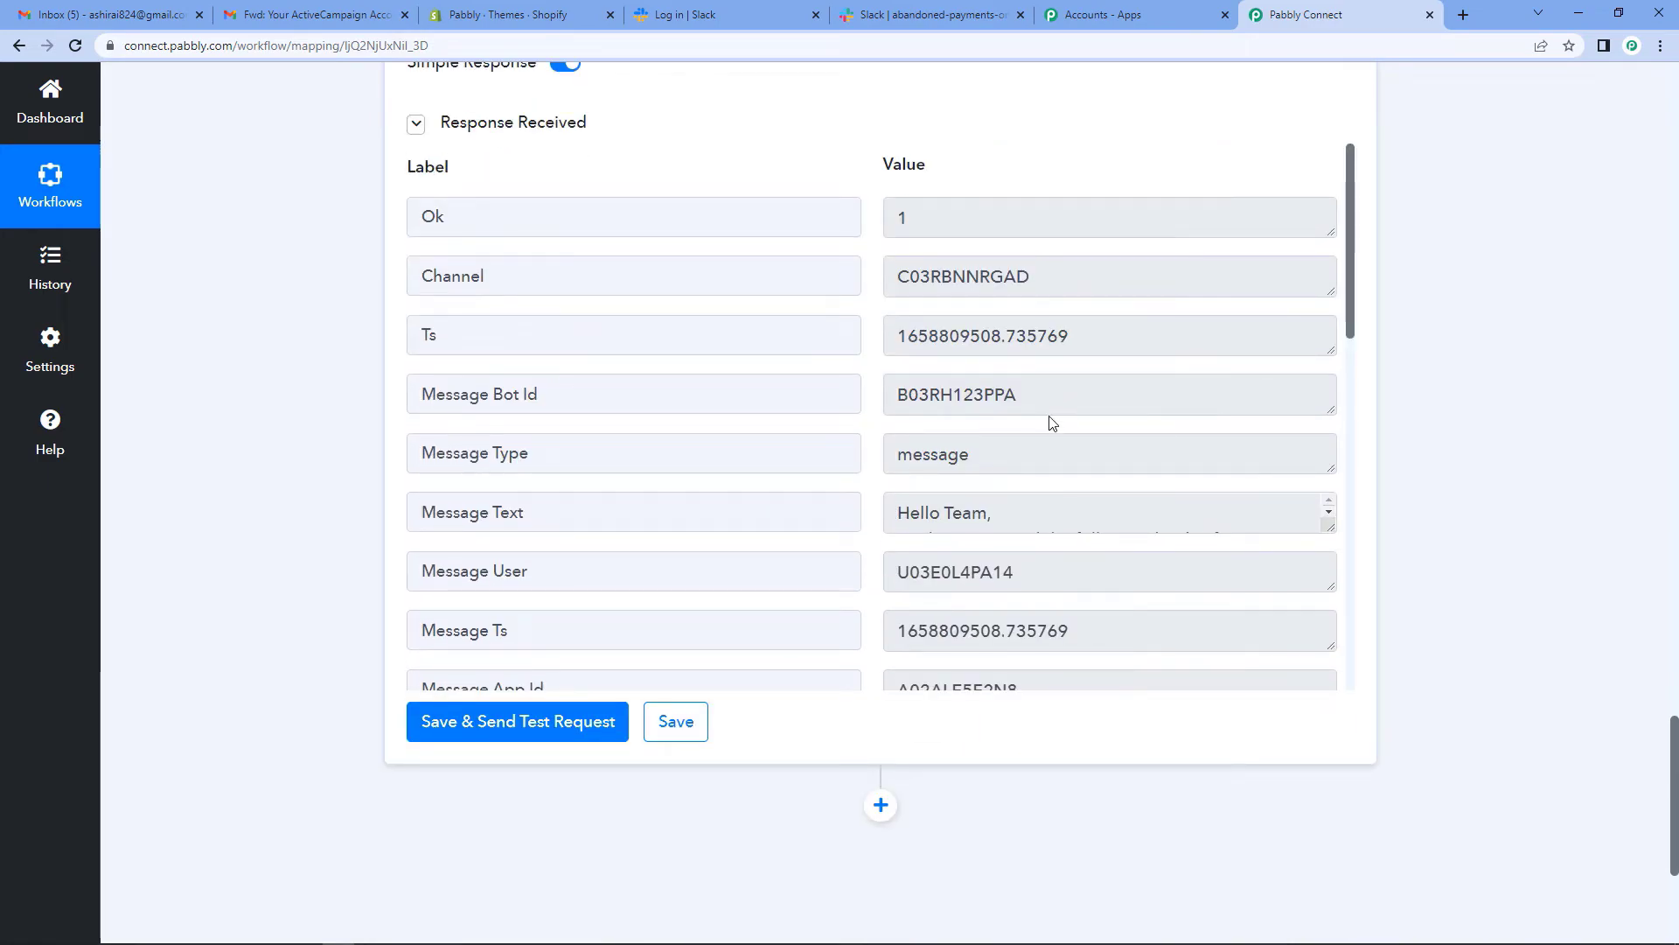
scroll(1065, 489, "down", 5)
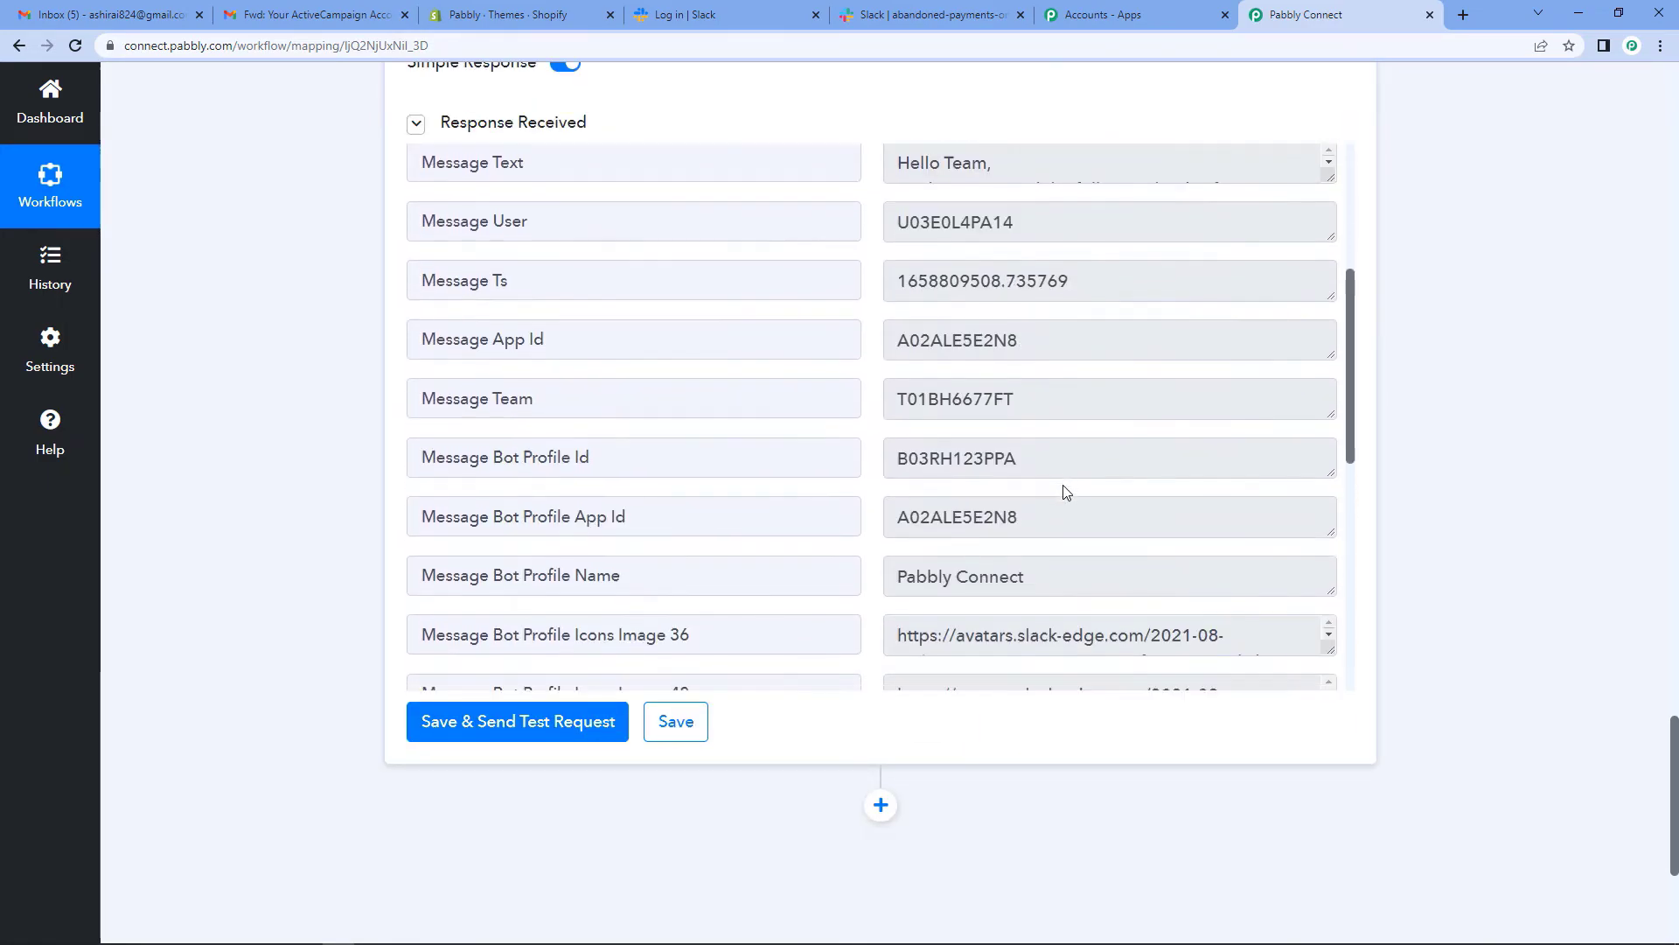
- Save the Slack action settings, dismiss the confirmation, and check the Slack channel
left_click(669, 725)
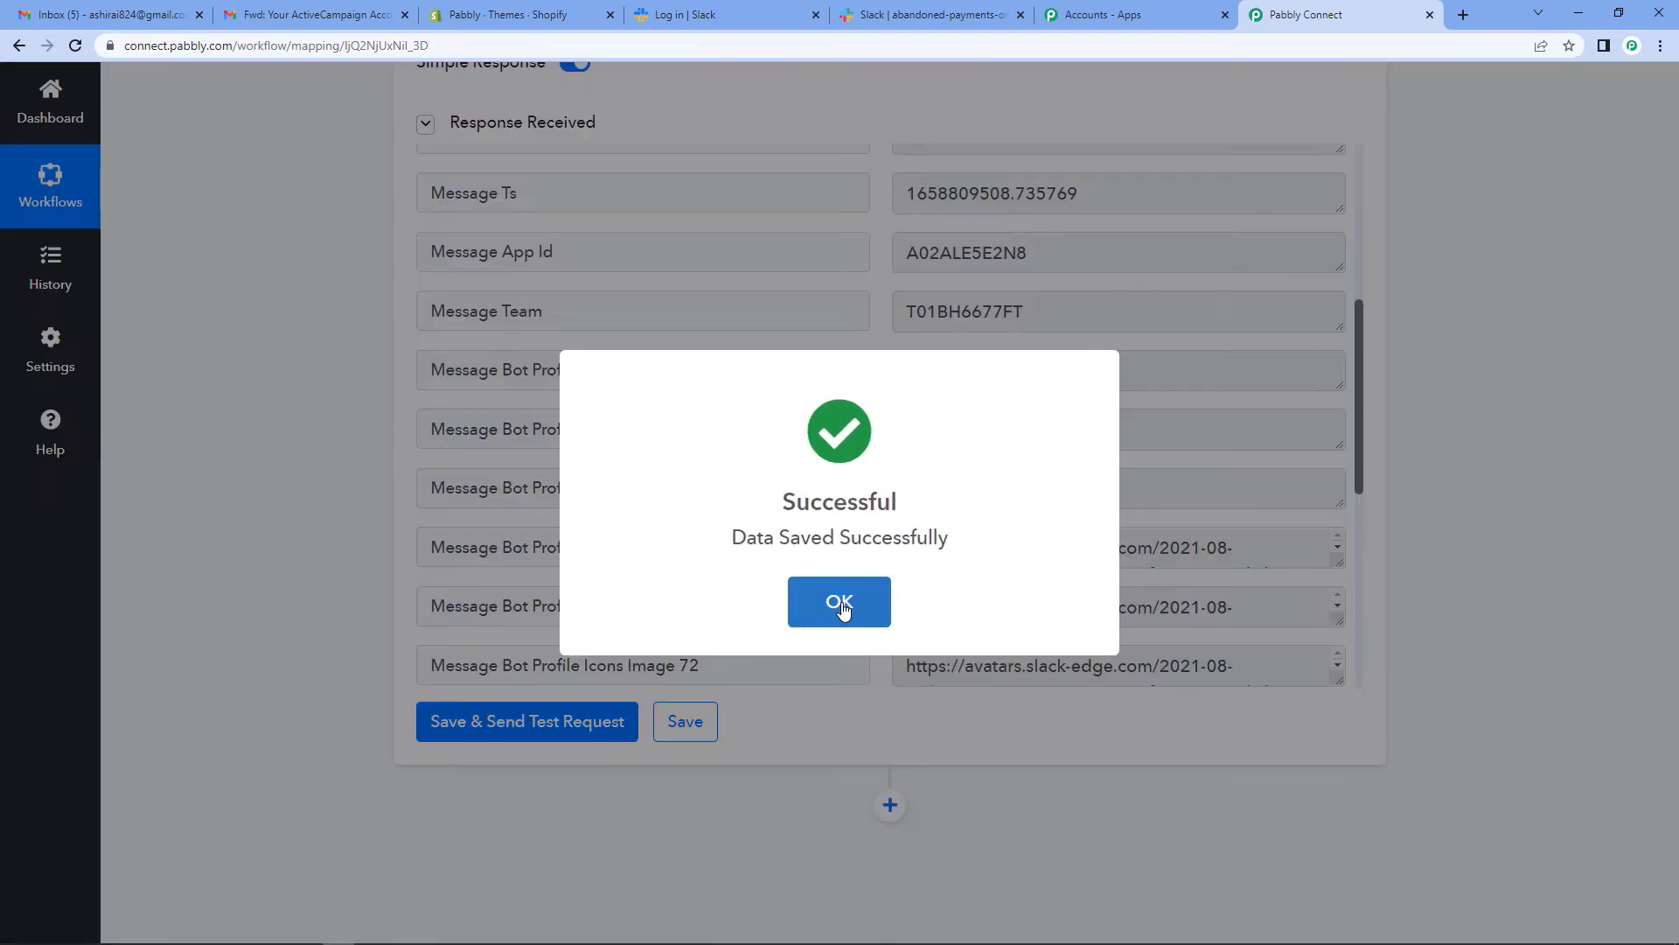
left_click(841, 601)
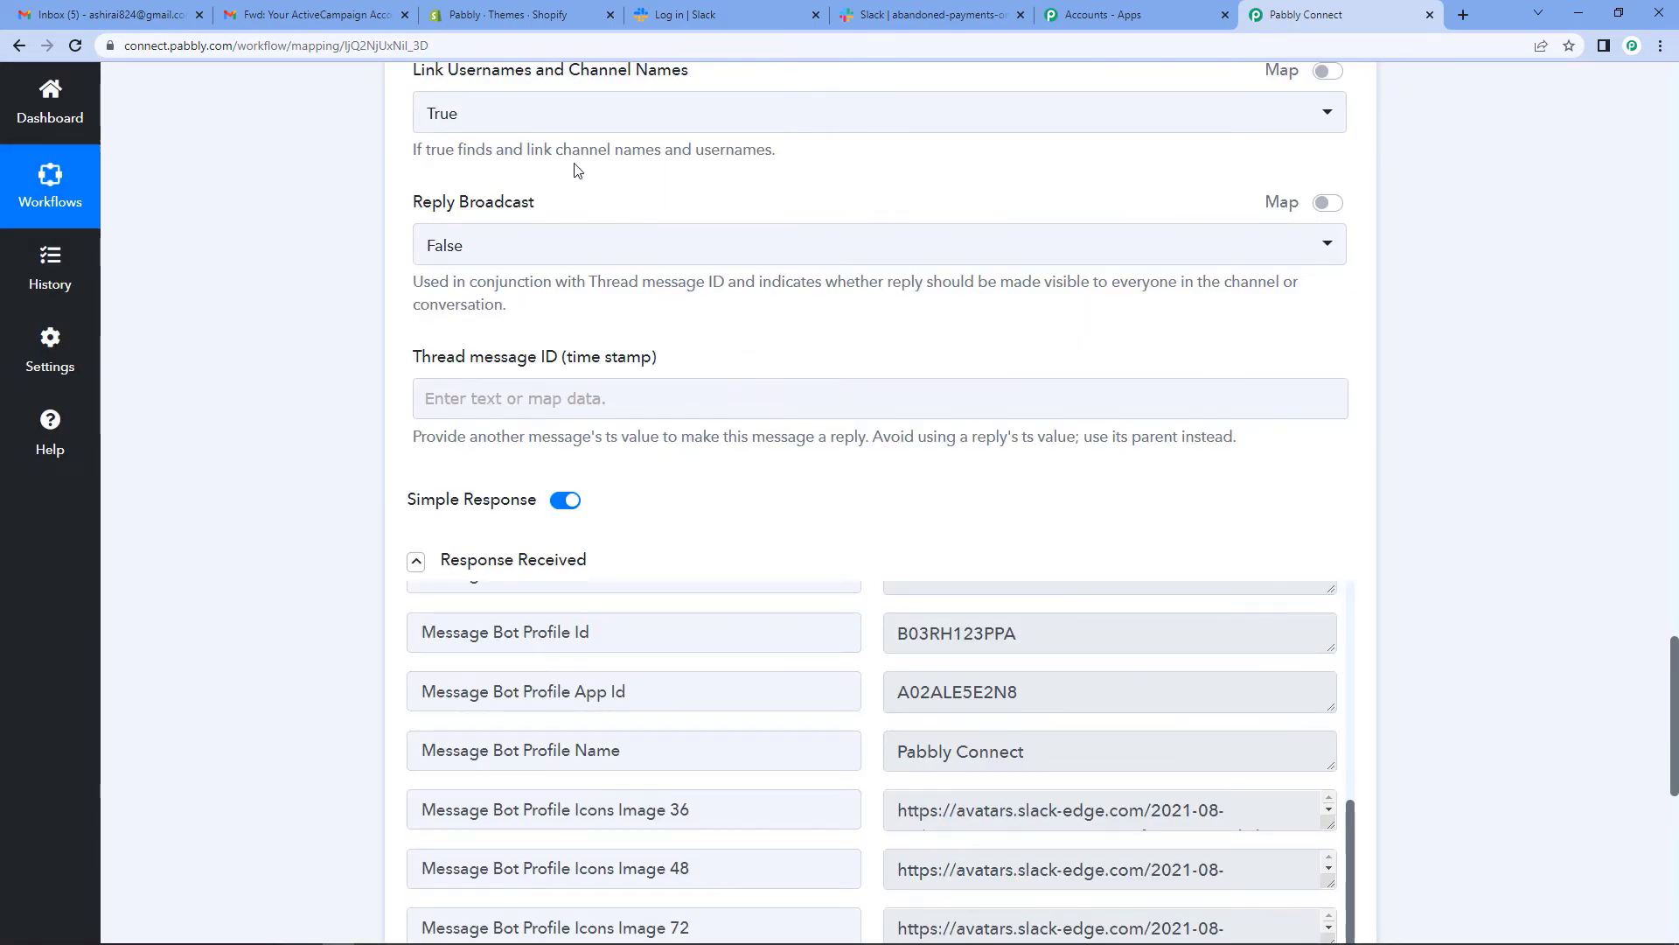
left_click(931, 14)
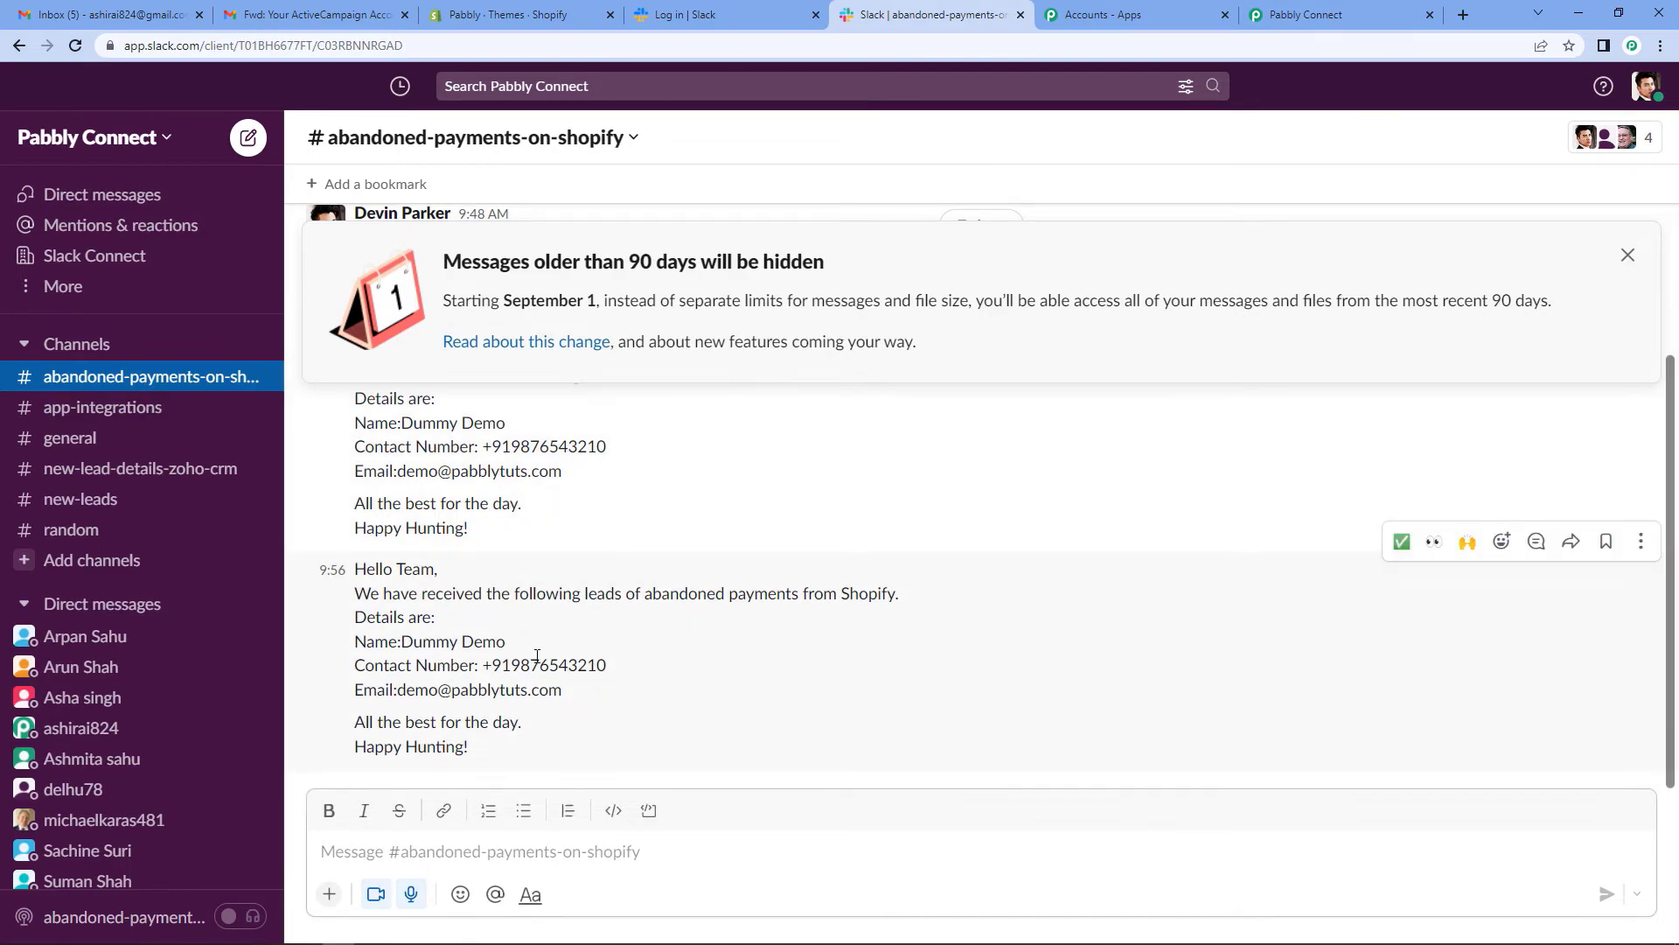
scroll(540, 654, "up", 2)
scroll(540, 655, "down", 2)
left_click(1312, 18)
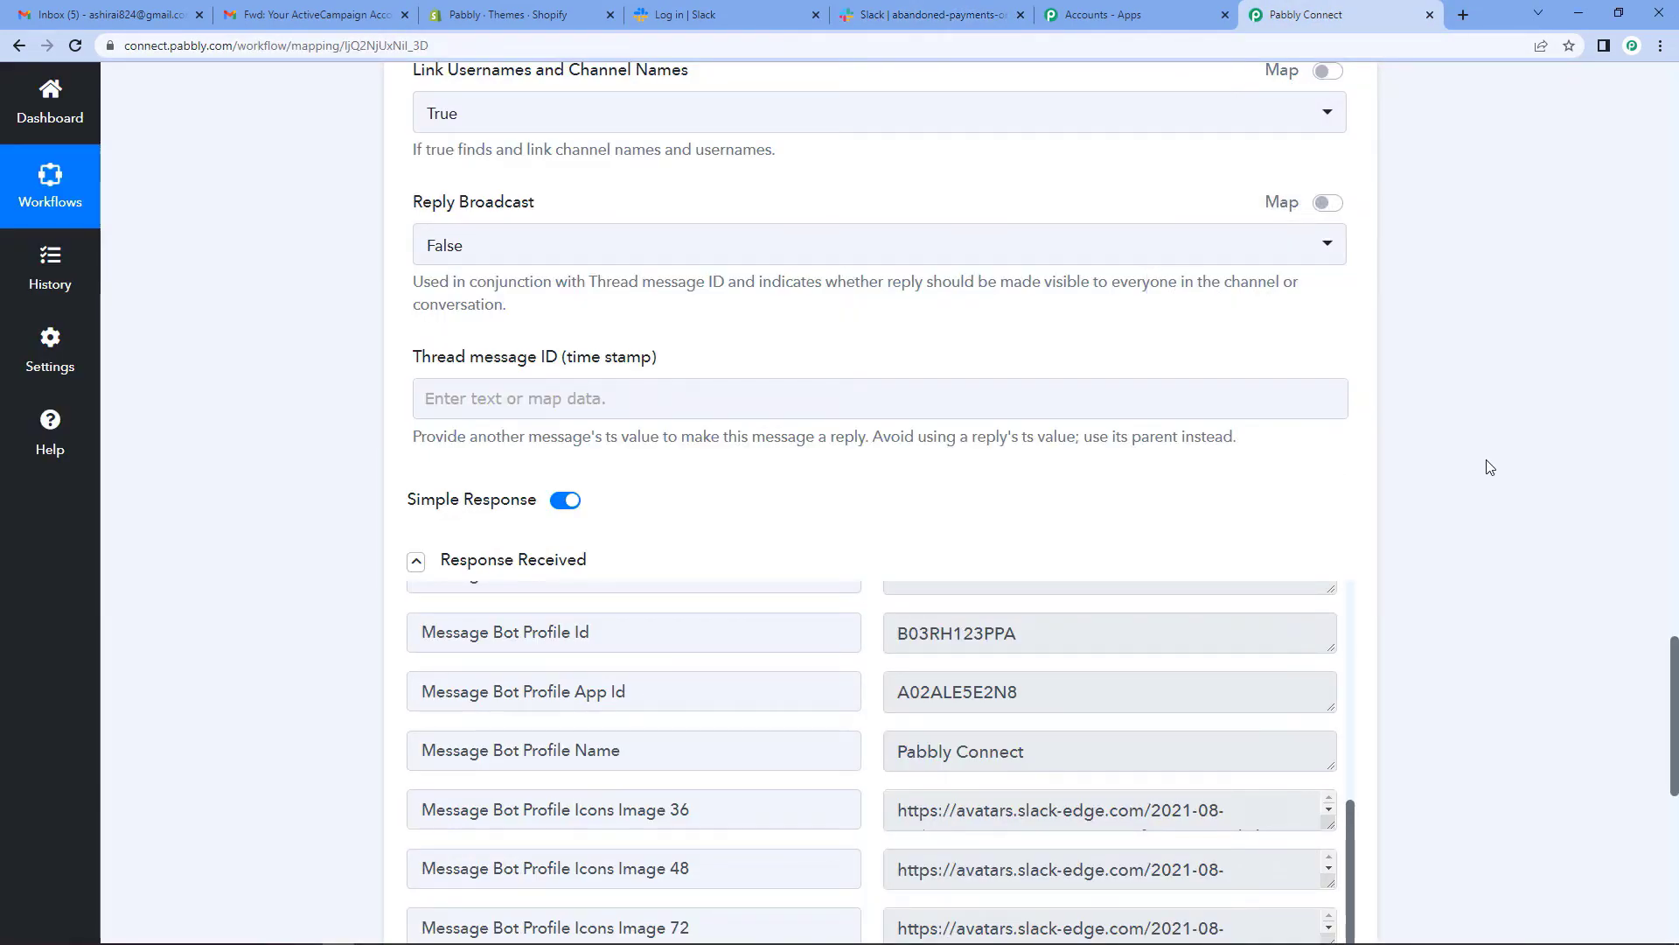
- Review the Shopify abandoned-cart trigger and Slack action, then switch to the Shopify themes page
scroll(1474, 446, "up", 8)
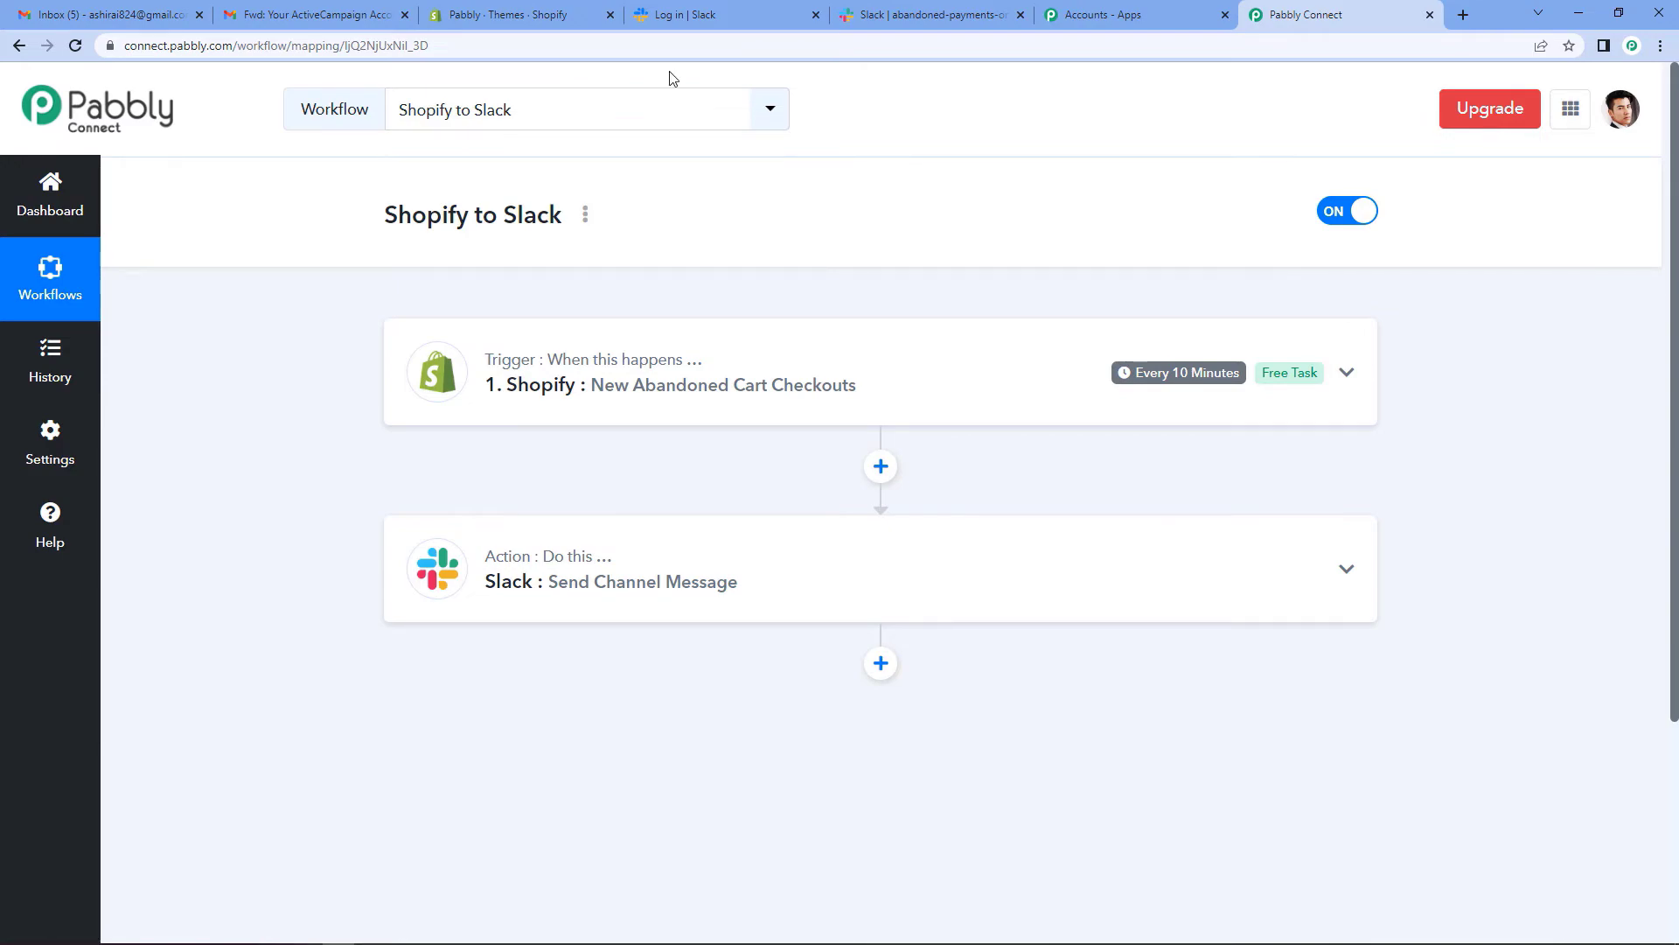
left_click(551, 7)
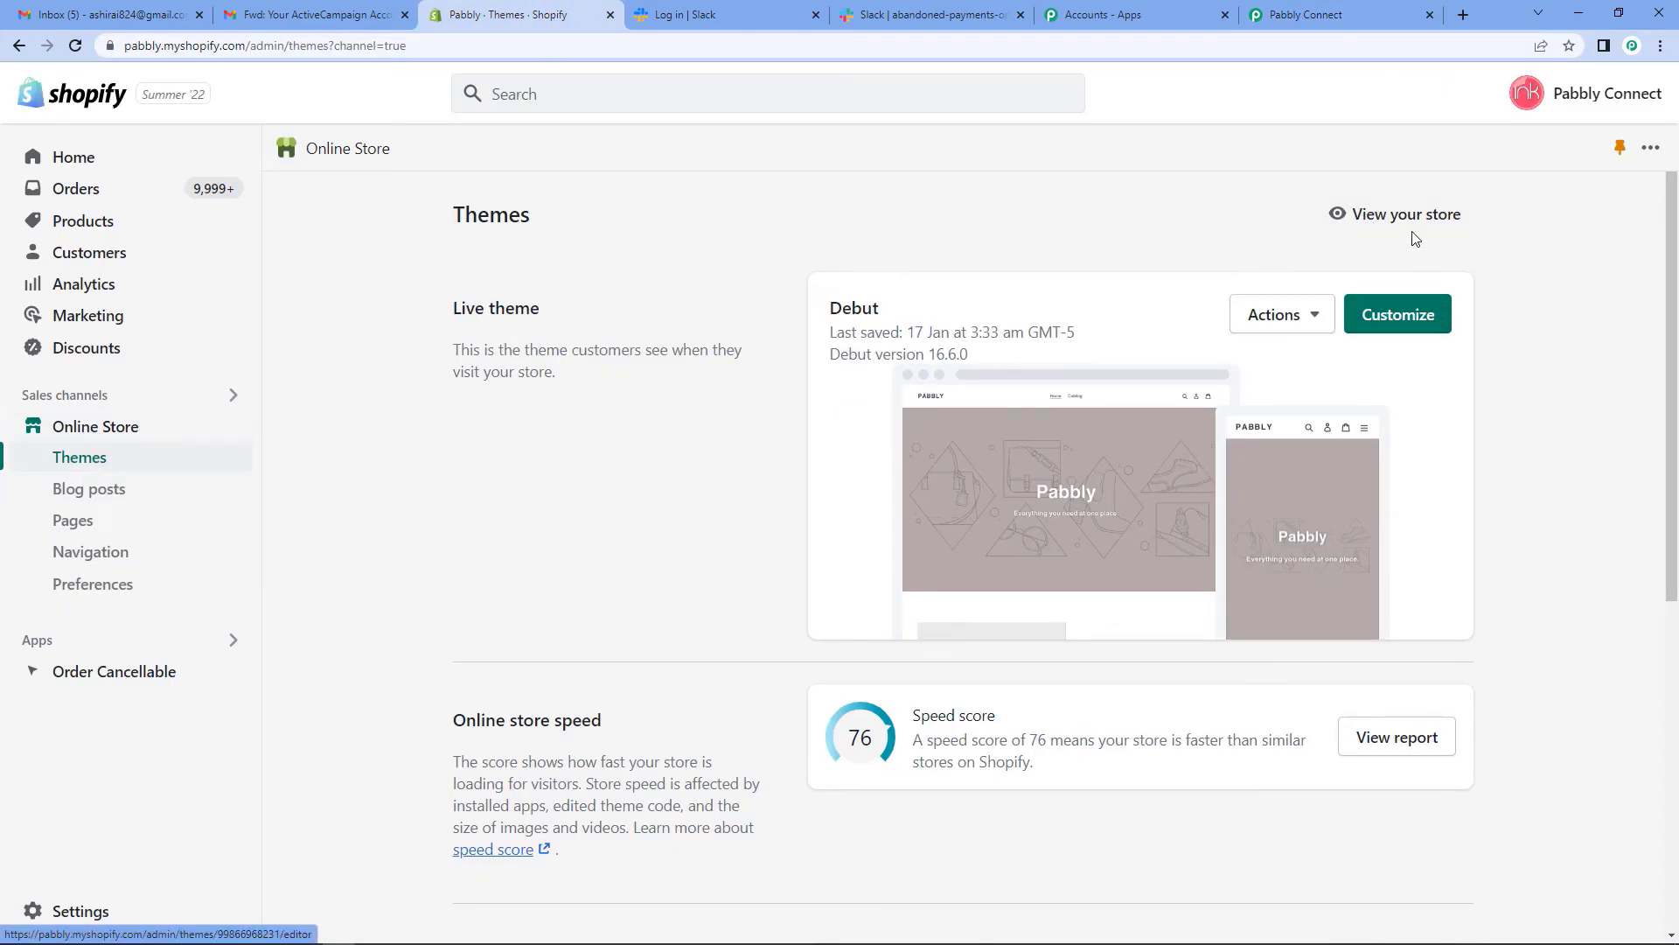
- Open the live storefront's Catalog and go to the Lg Camera product page
left_click(1389, 214)
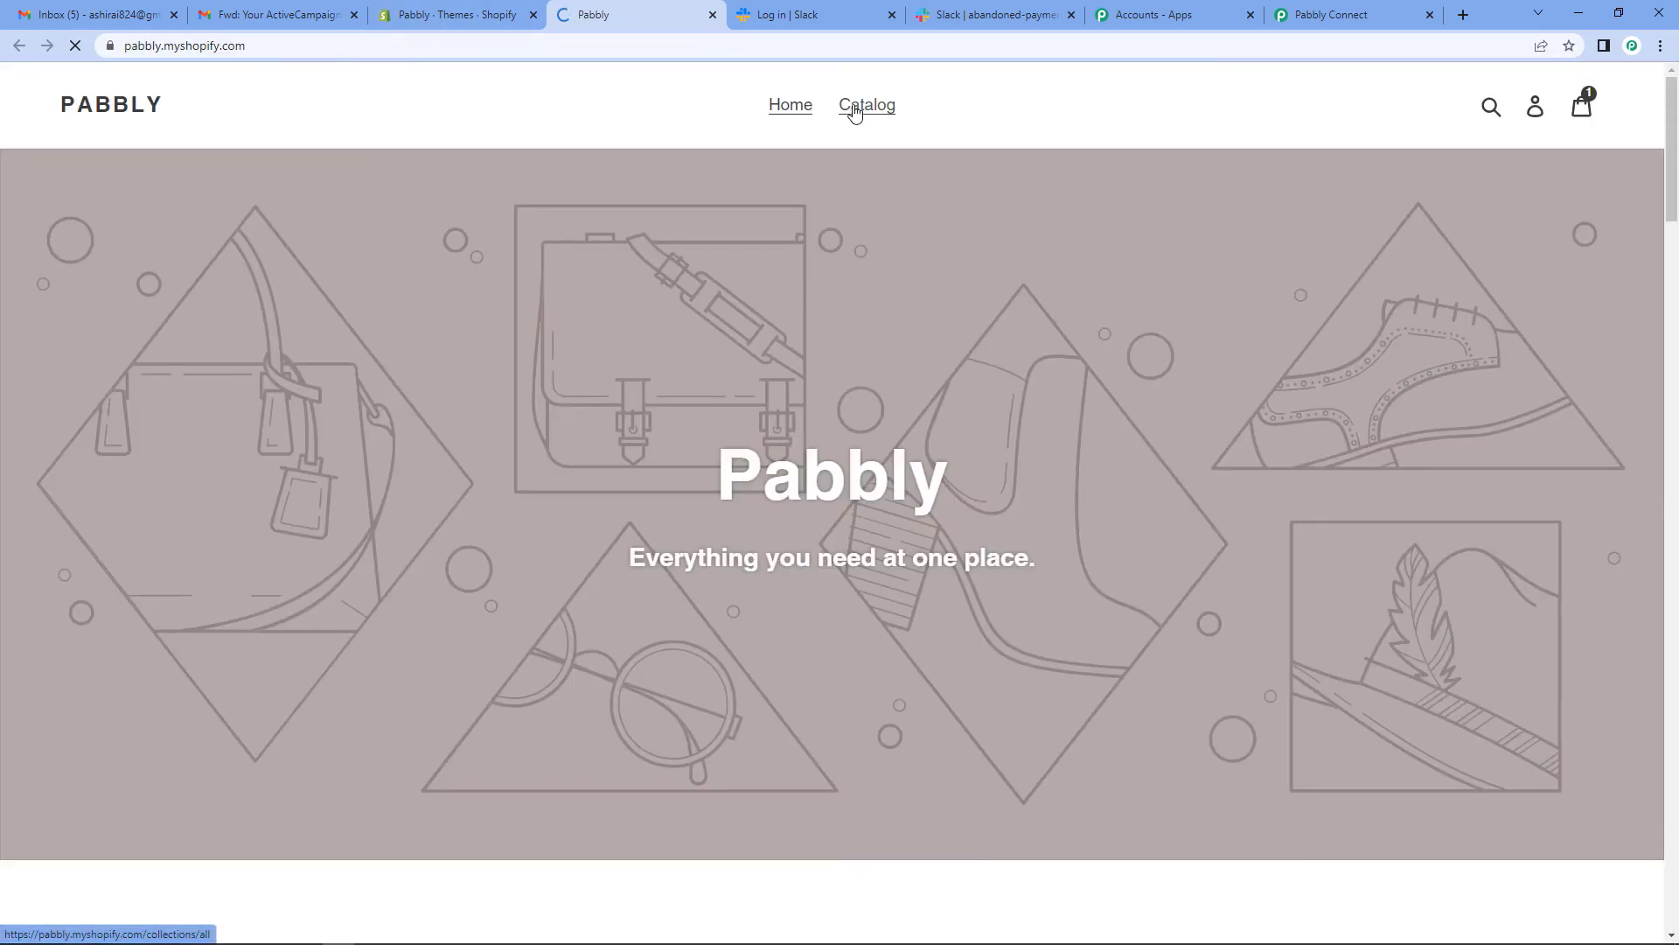
left_click(864, 105)
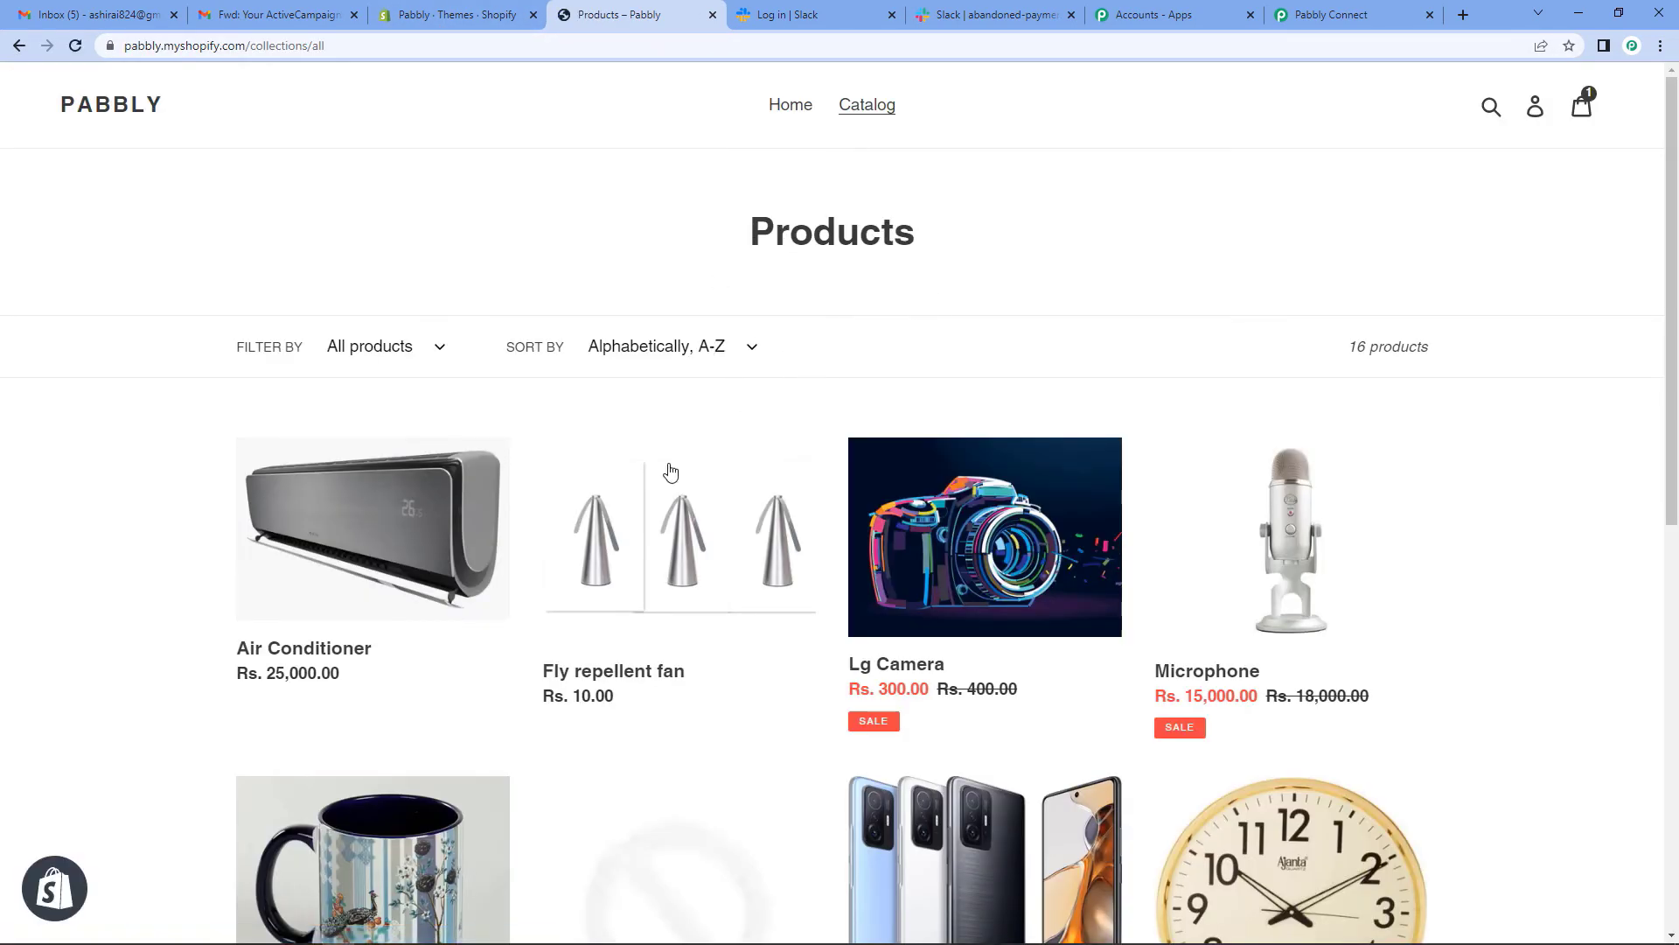
scroll(888, 617, "down", 3)
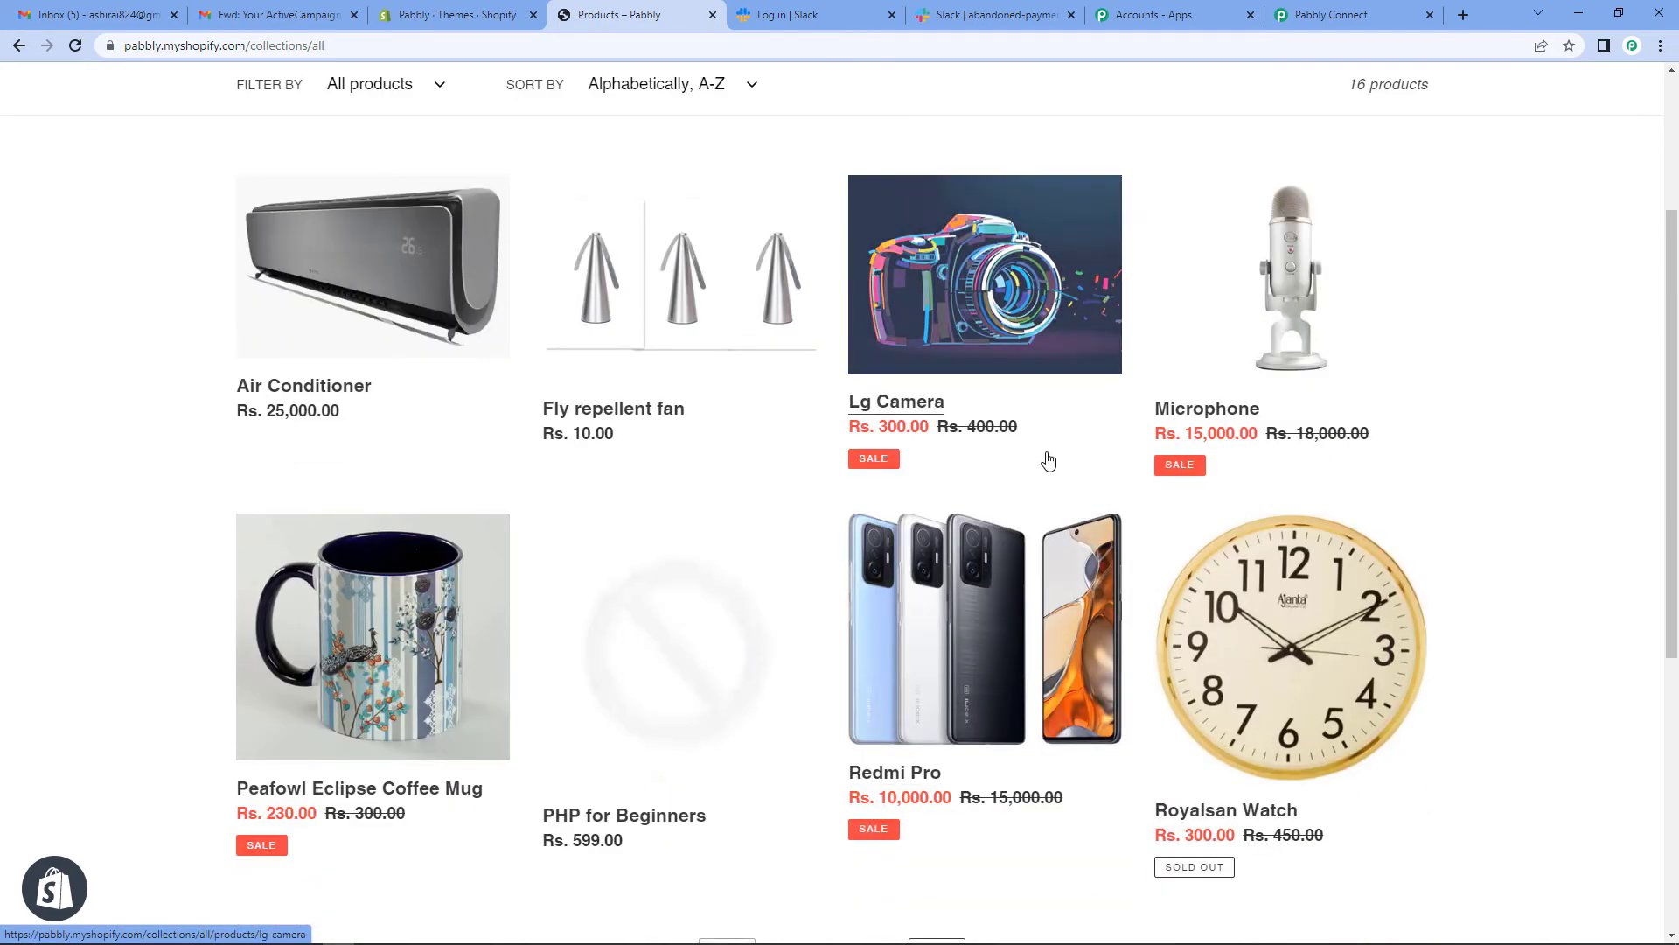
left_click(1004, 423)
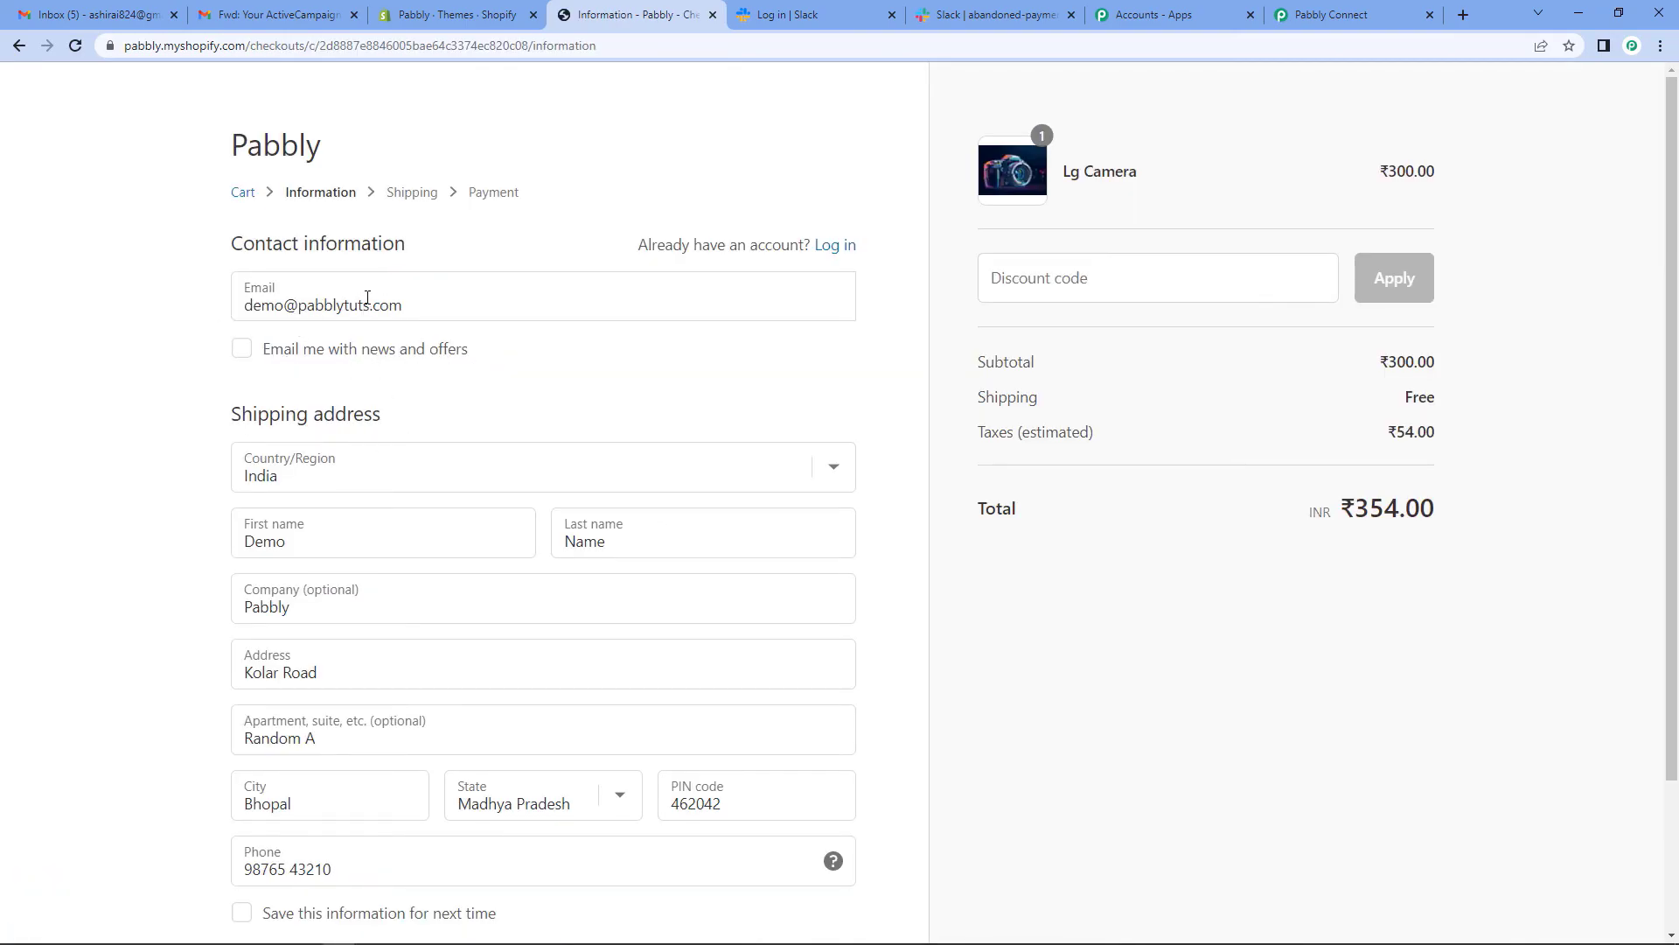
scroll(289, 393, "down", 2)
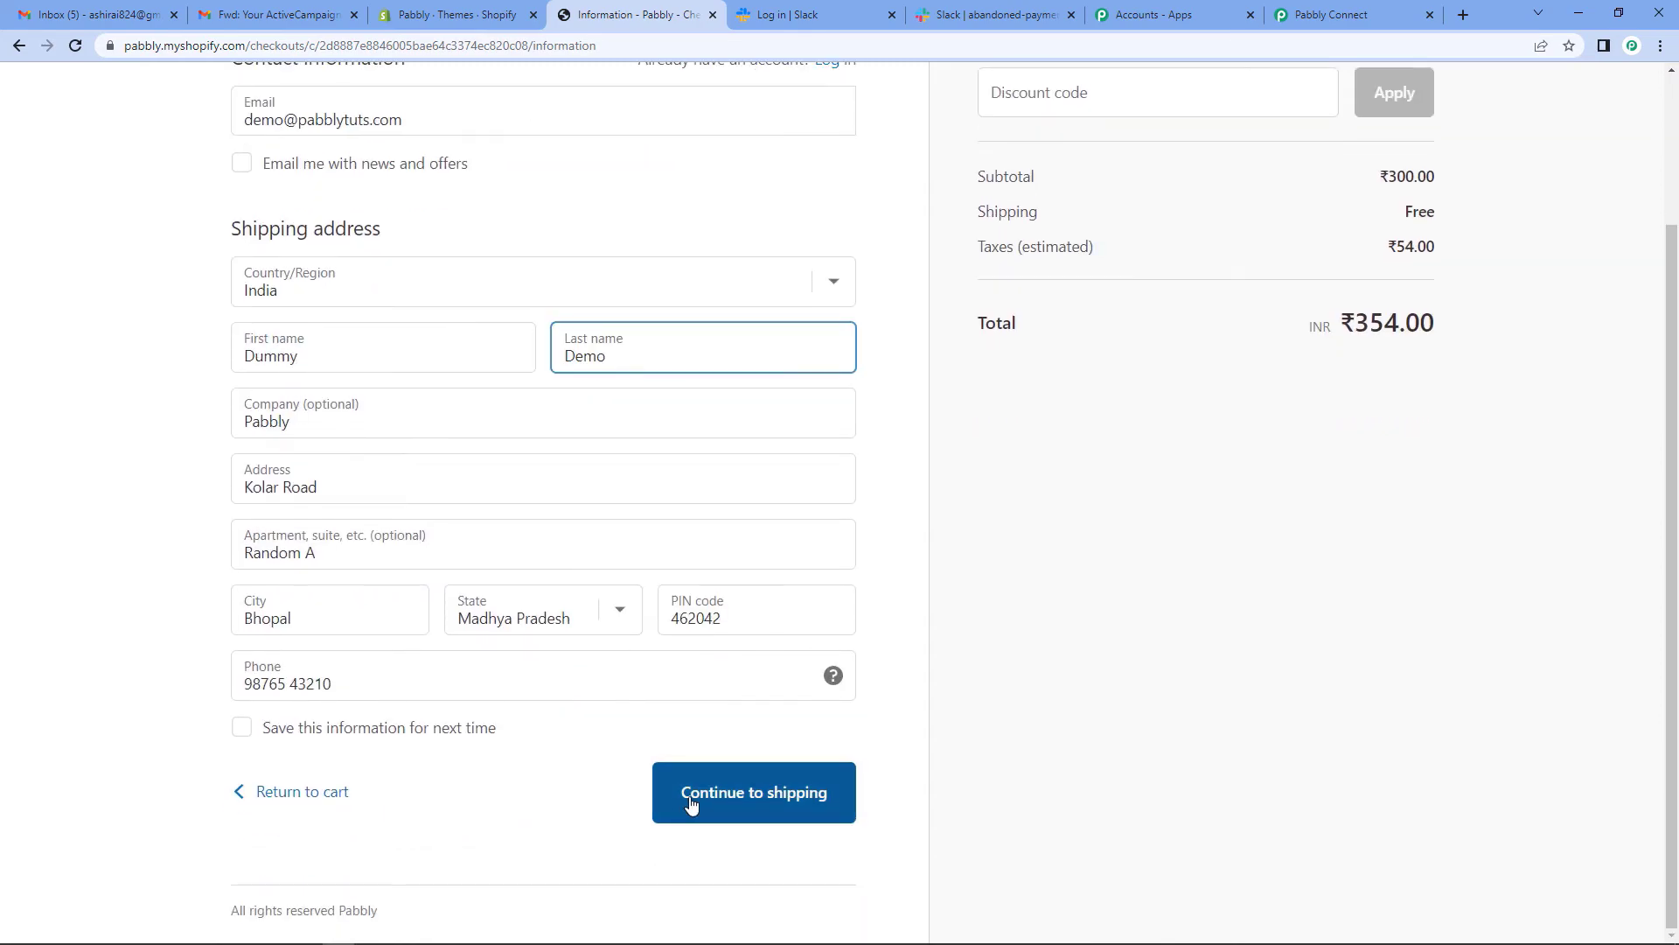
- Continue checkout to payment and enter the test card, name 'Bogus Gateway', expiry 01/34 and security code
left_click(693, 799)
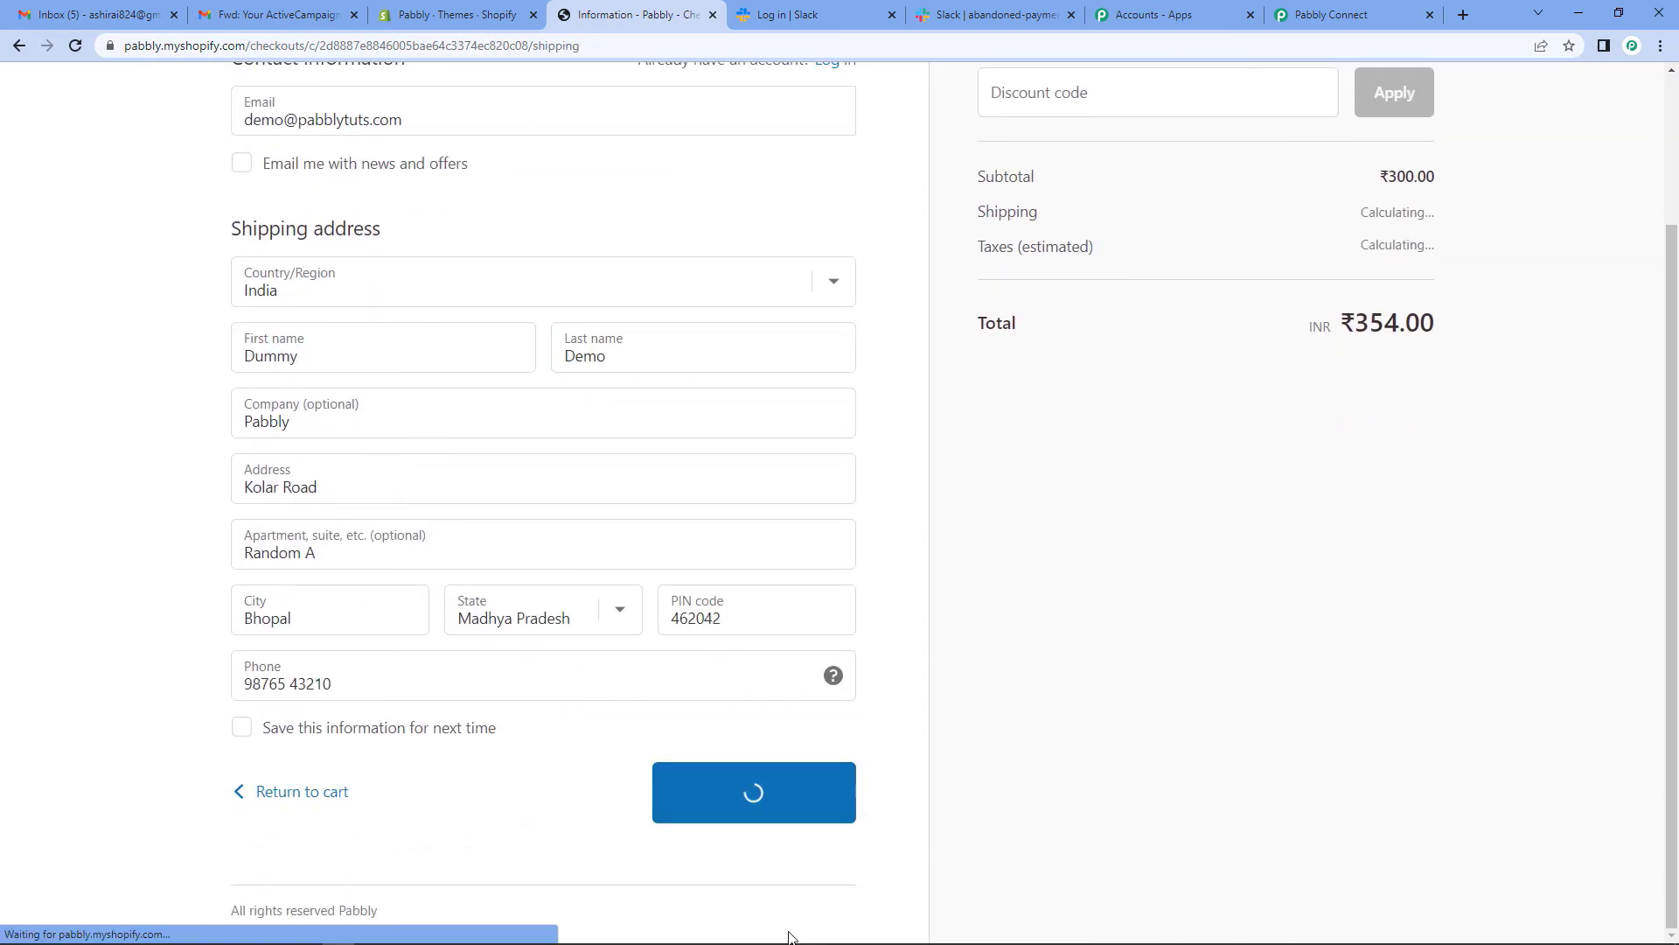
left_click(763, 543)
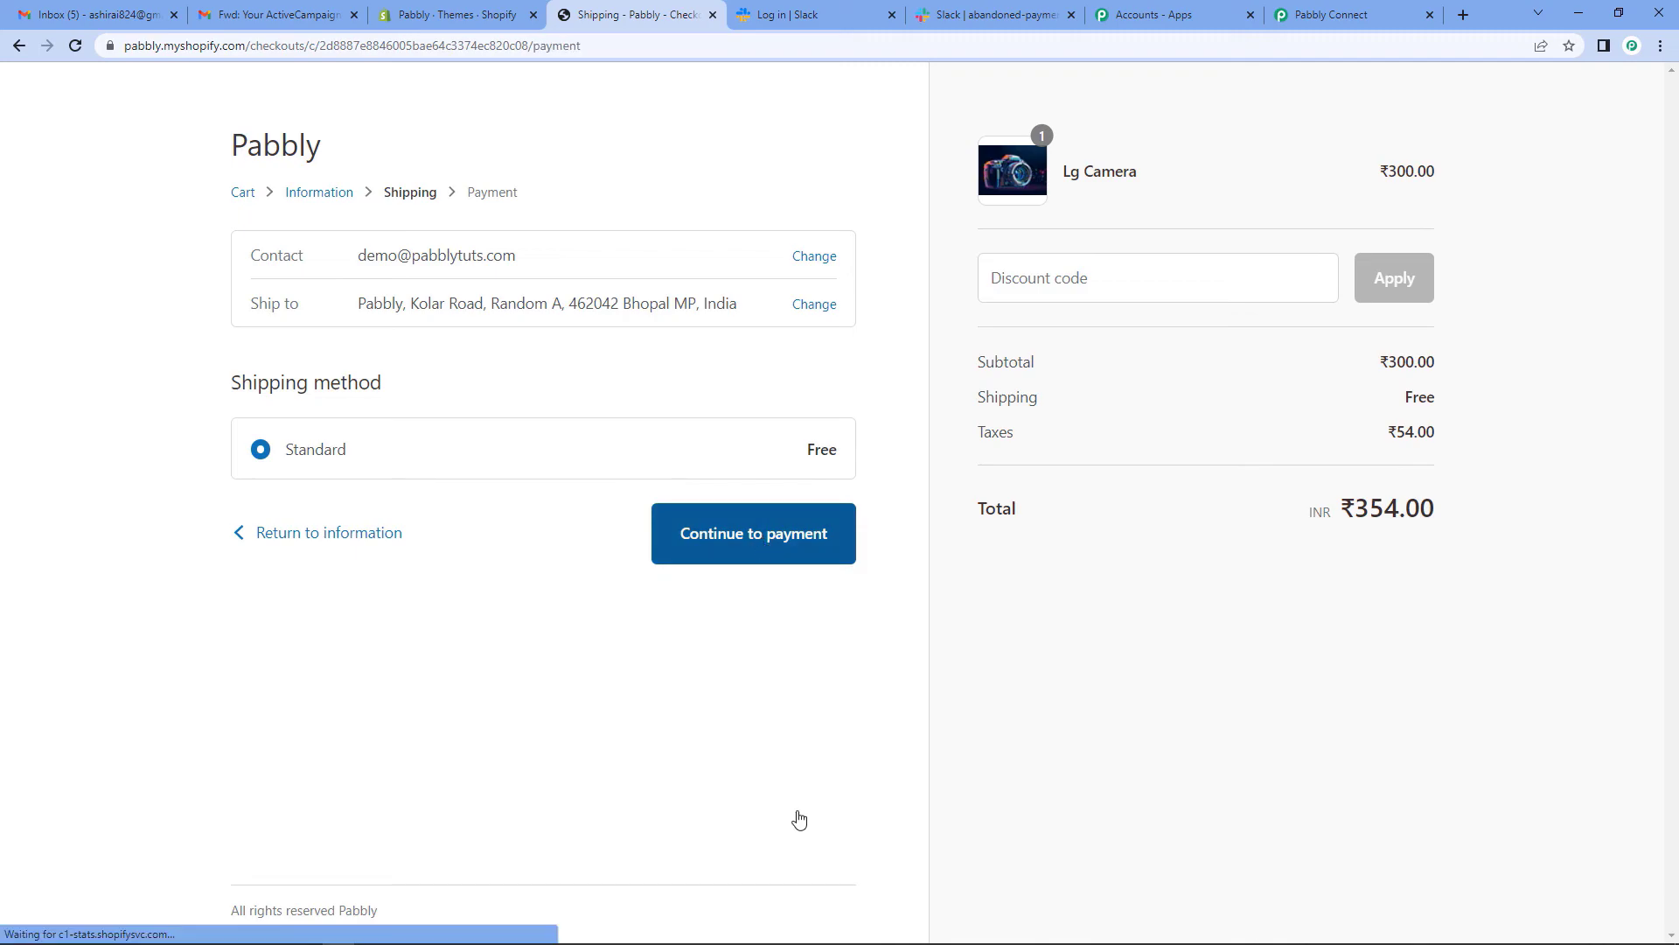
left_click(311, 594)
type("1")
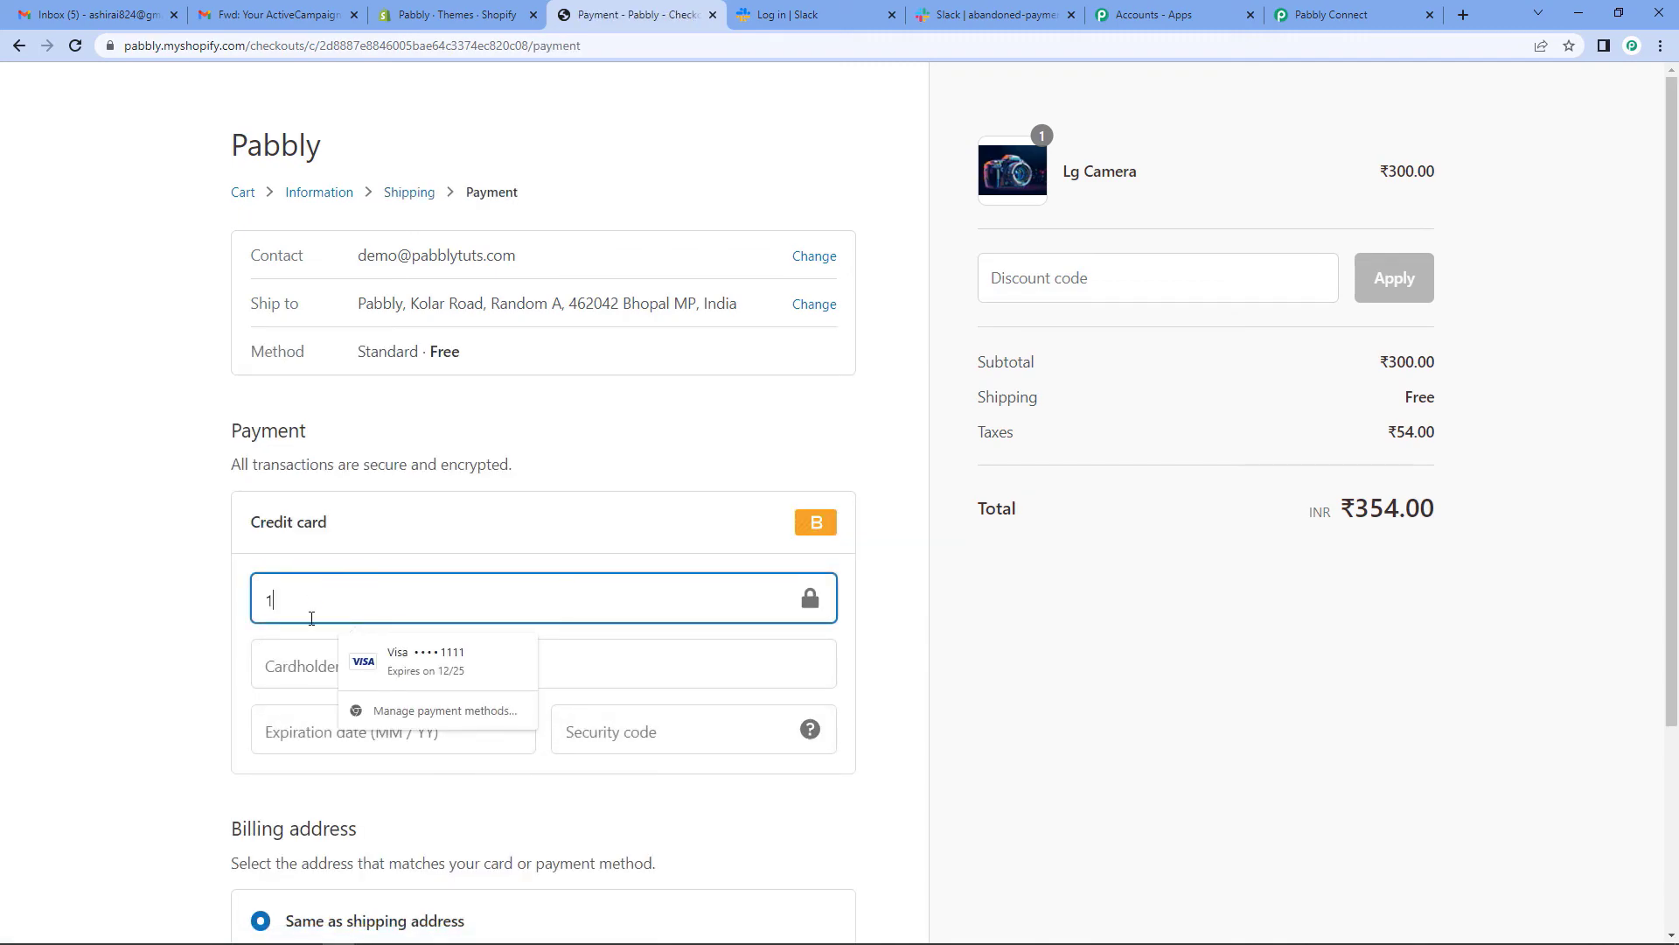
left_click(308, 661)
type("Bogus Gate")
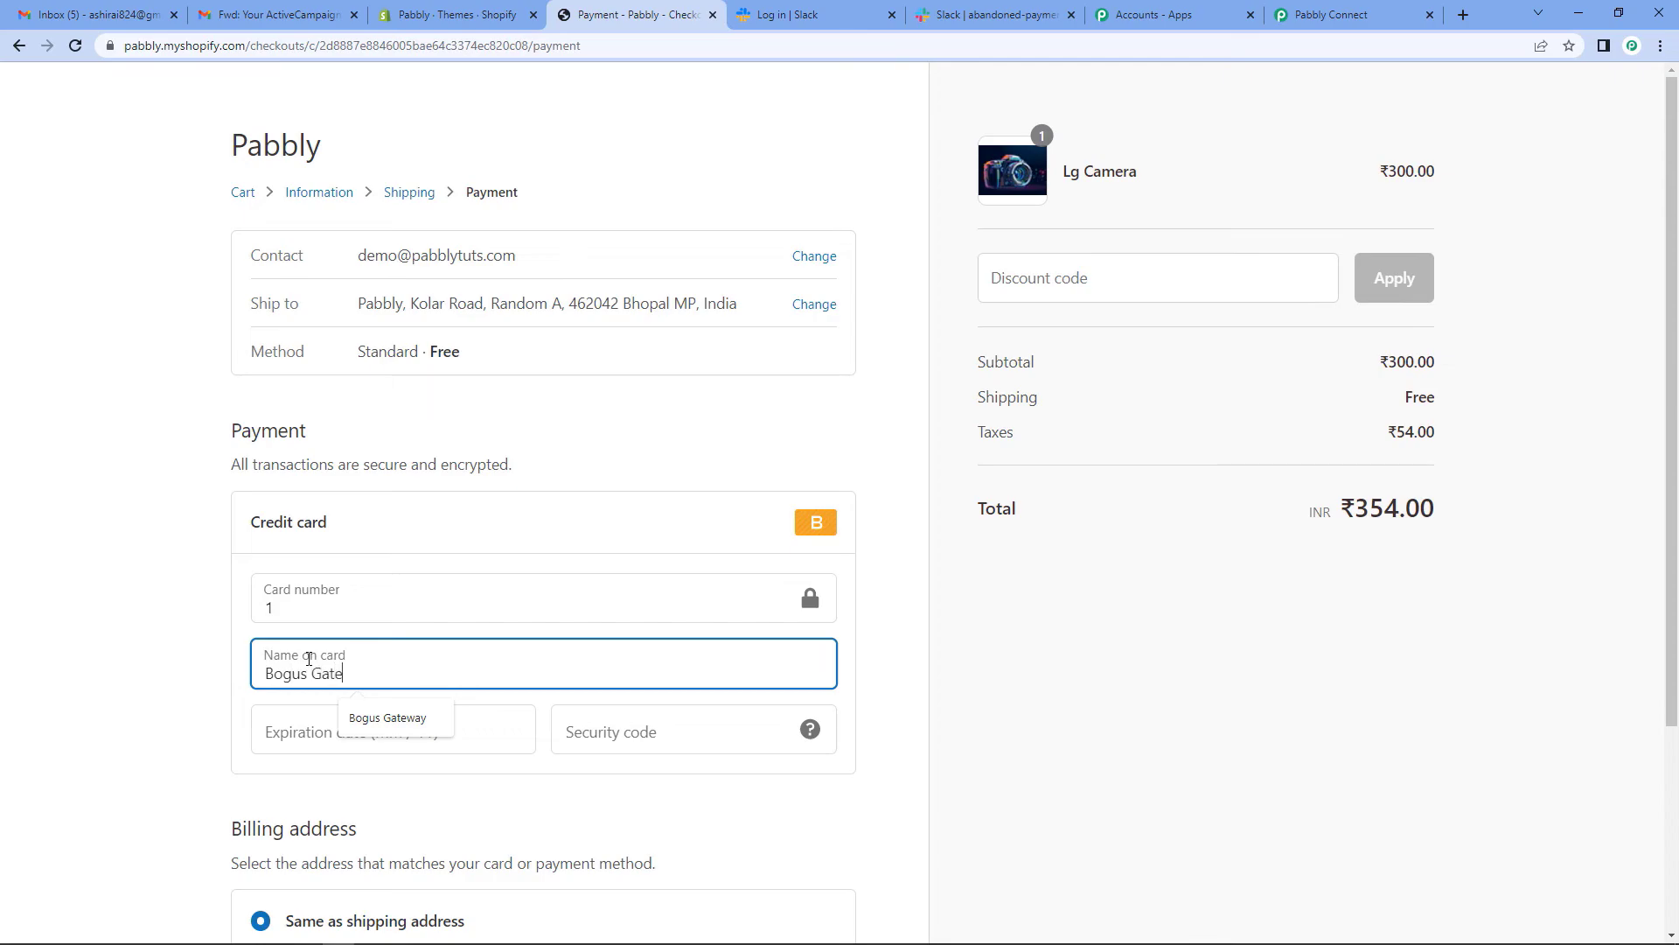
type("way")
left_click(356, 733)
type("0134")
left_click(569, 728)
type("123")
- Close the ₹354.00 checkout tab without paying, leaving it as an abandoned cart
scroll(570, 726, "down", 2)
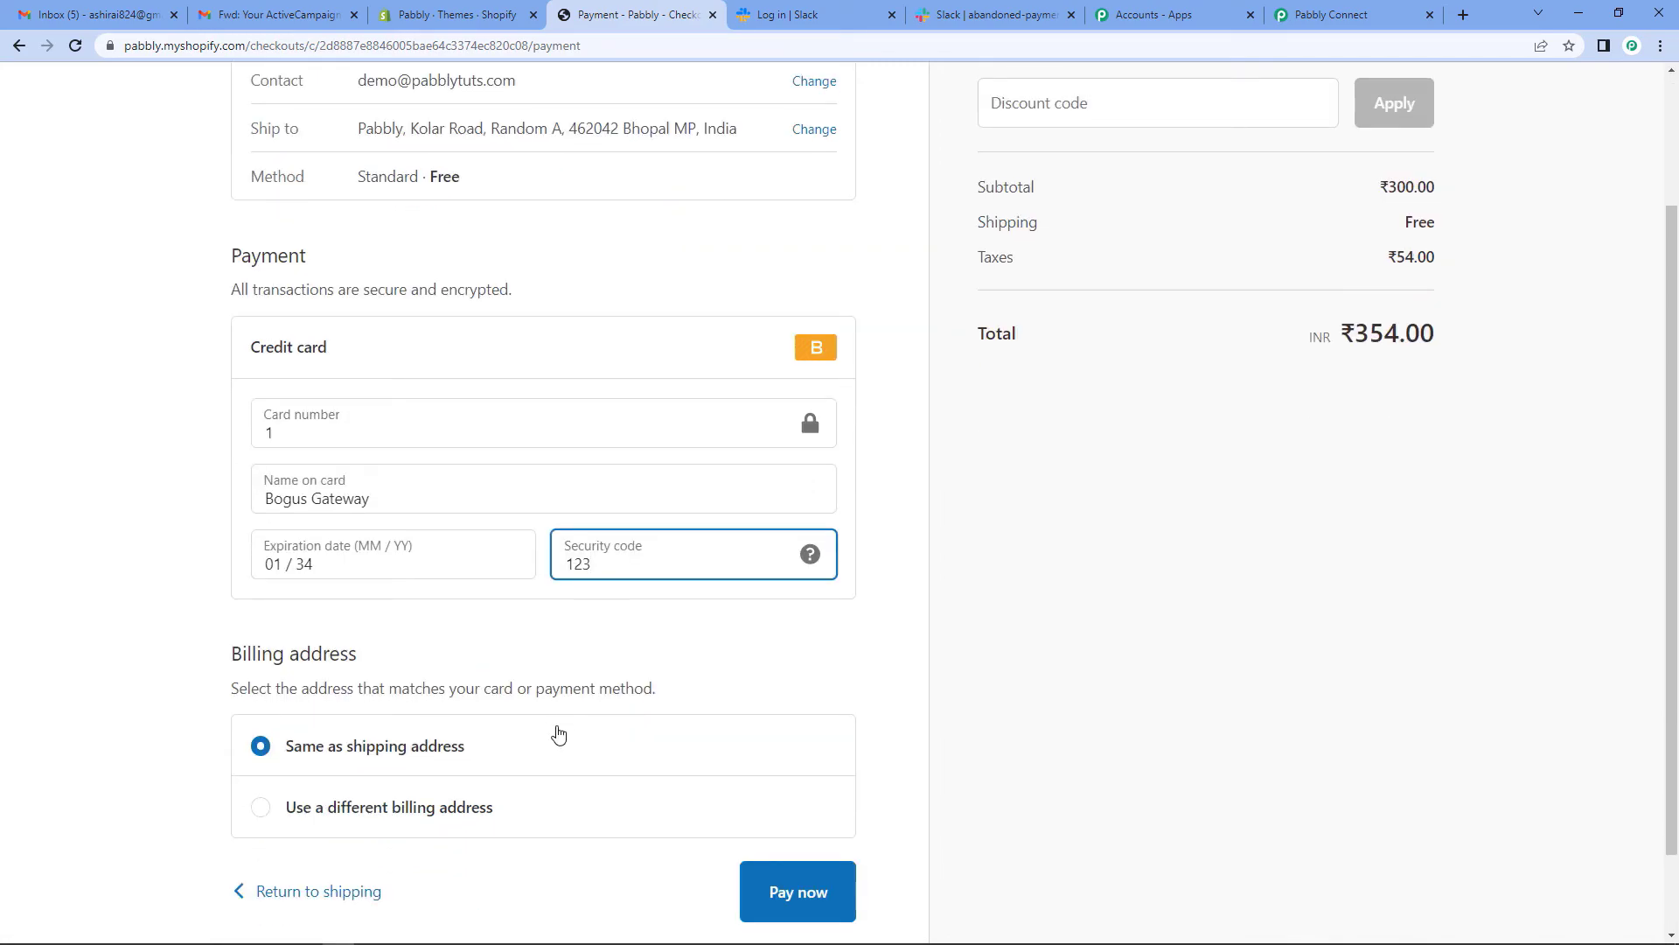
scroll(567, 734, "up", 2)
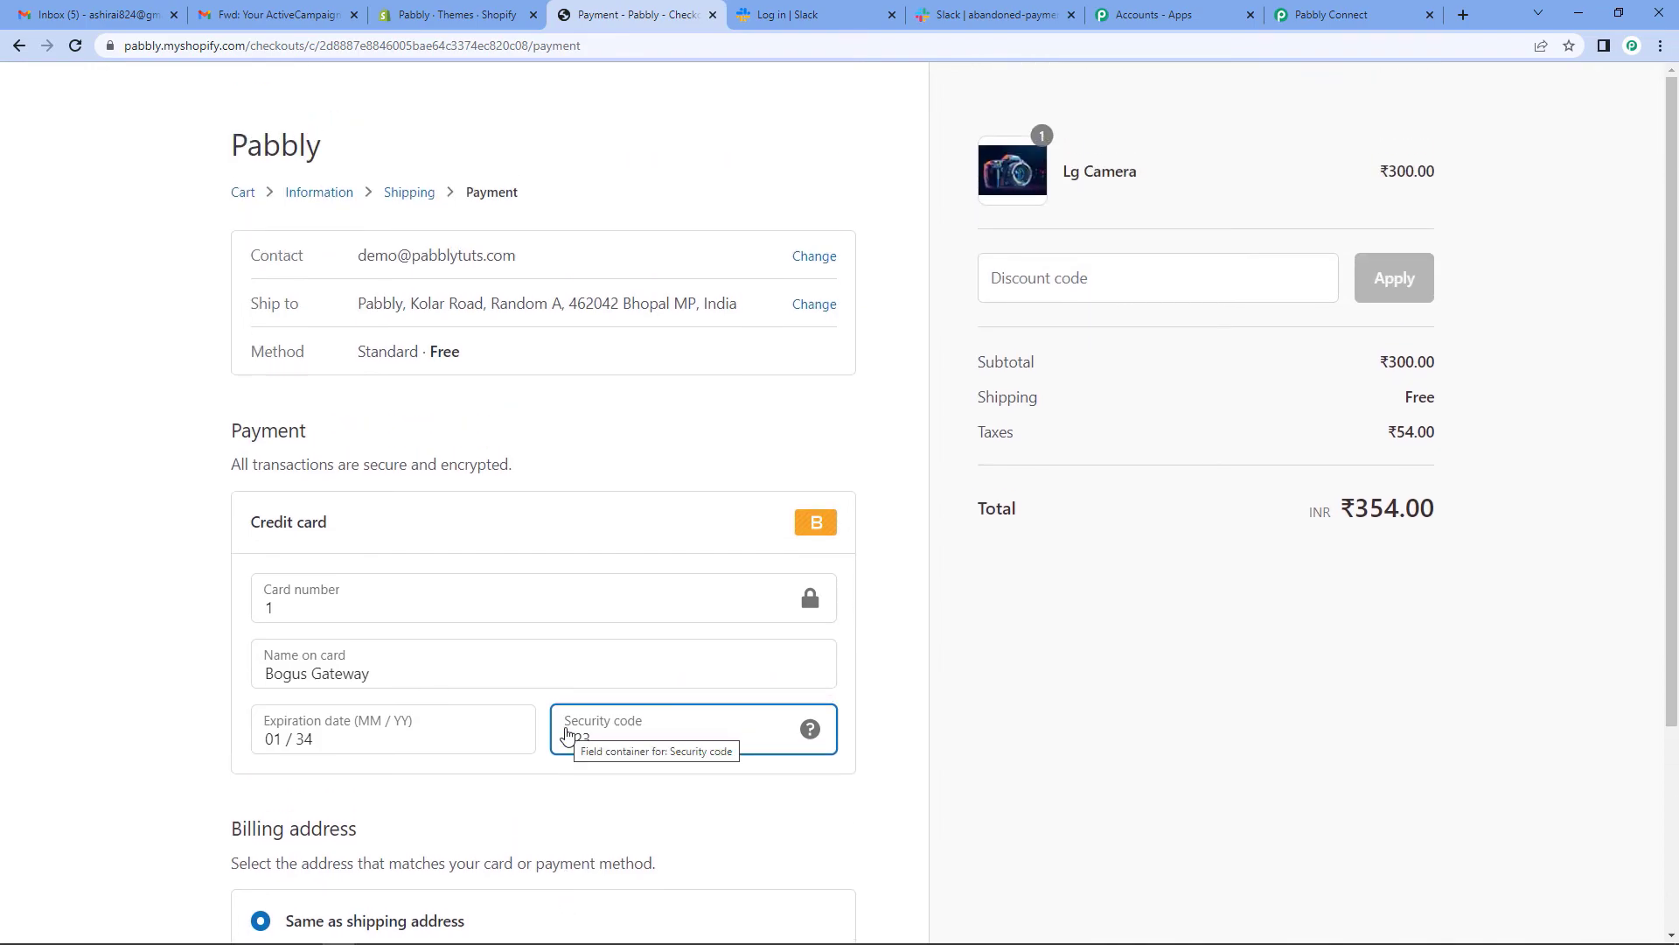
left_click(713, 15)
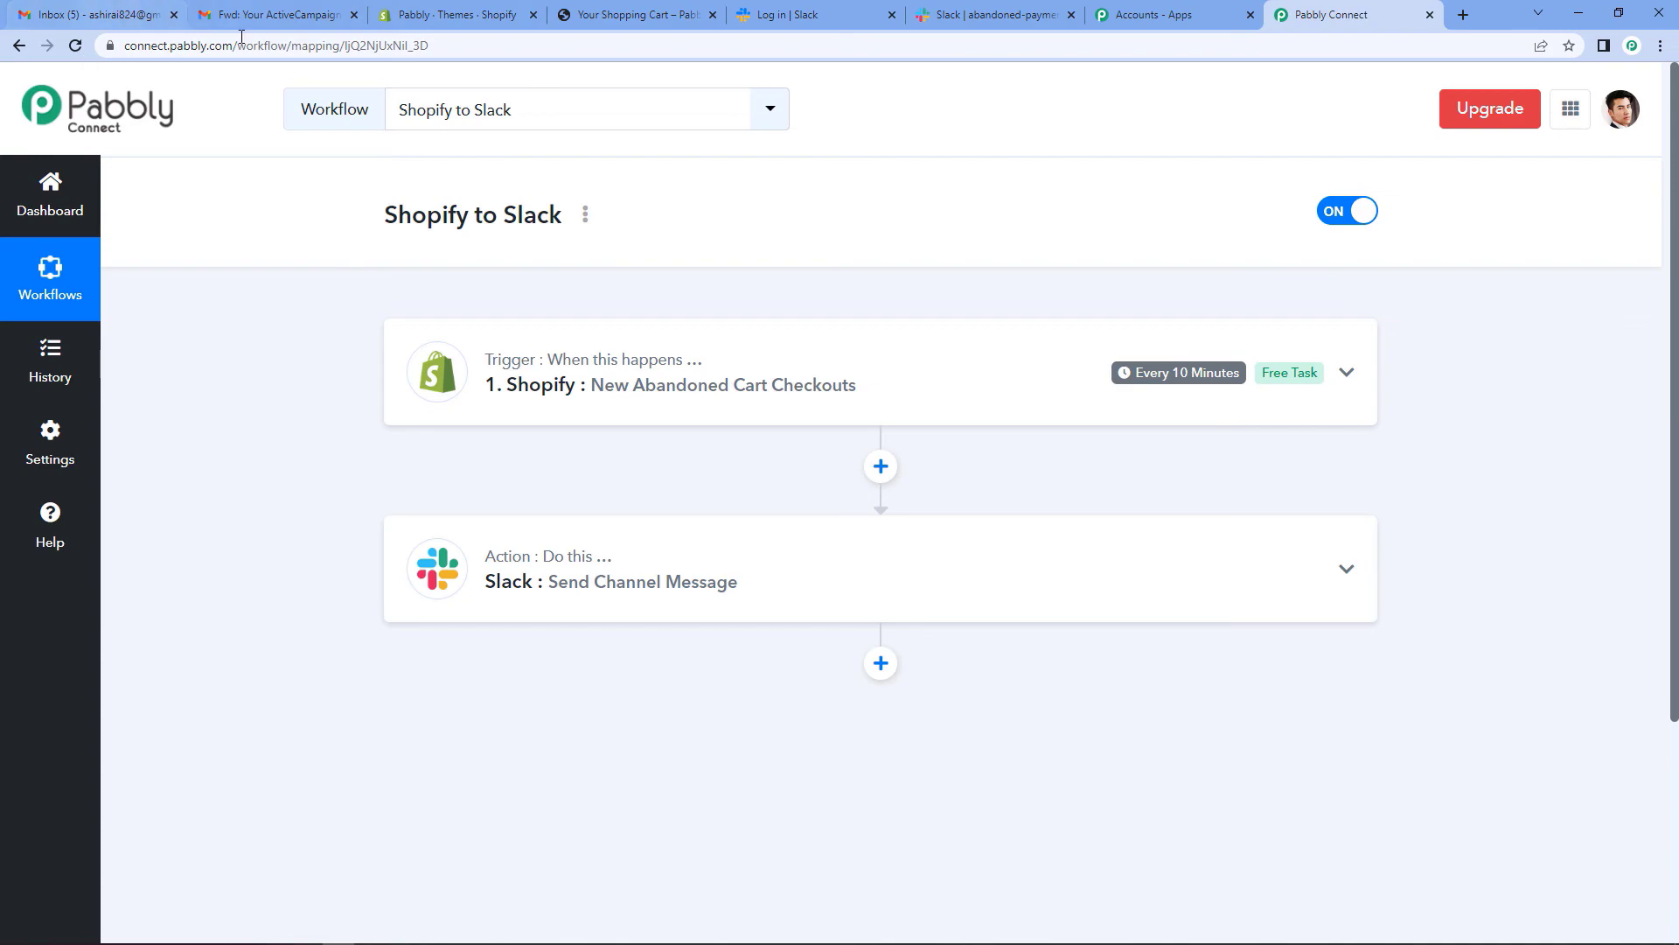
left_click(978, 19)
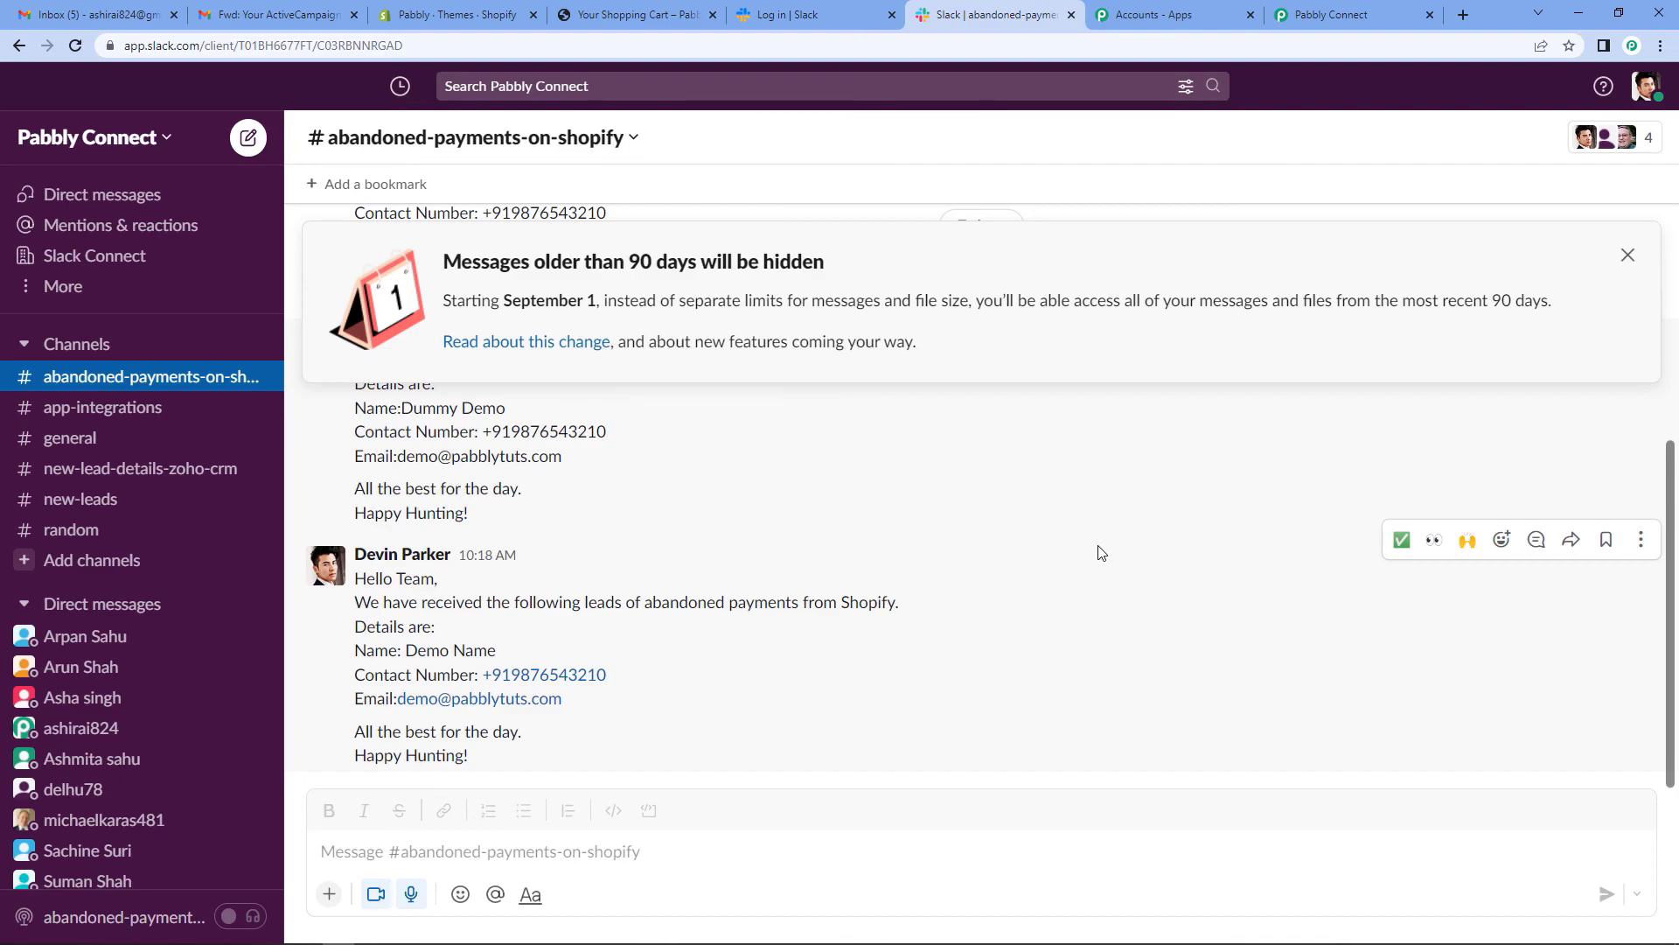
left_click(1354, 15)
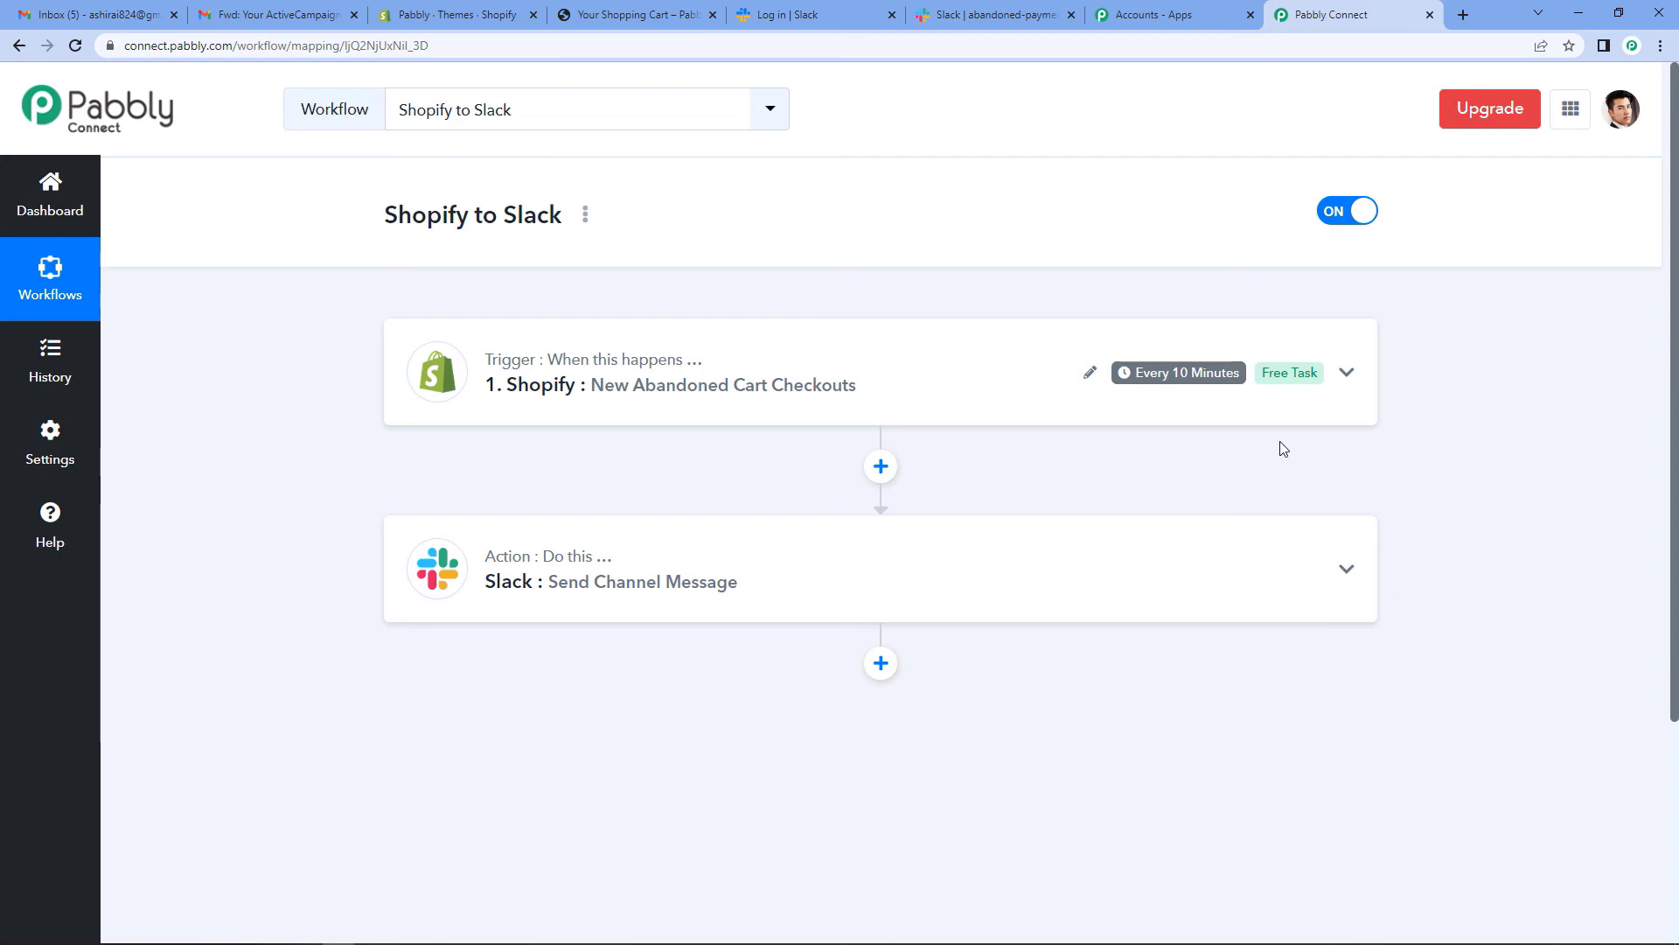